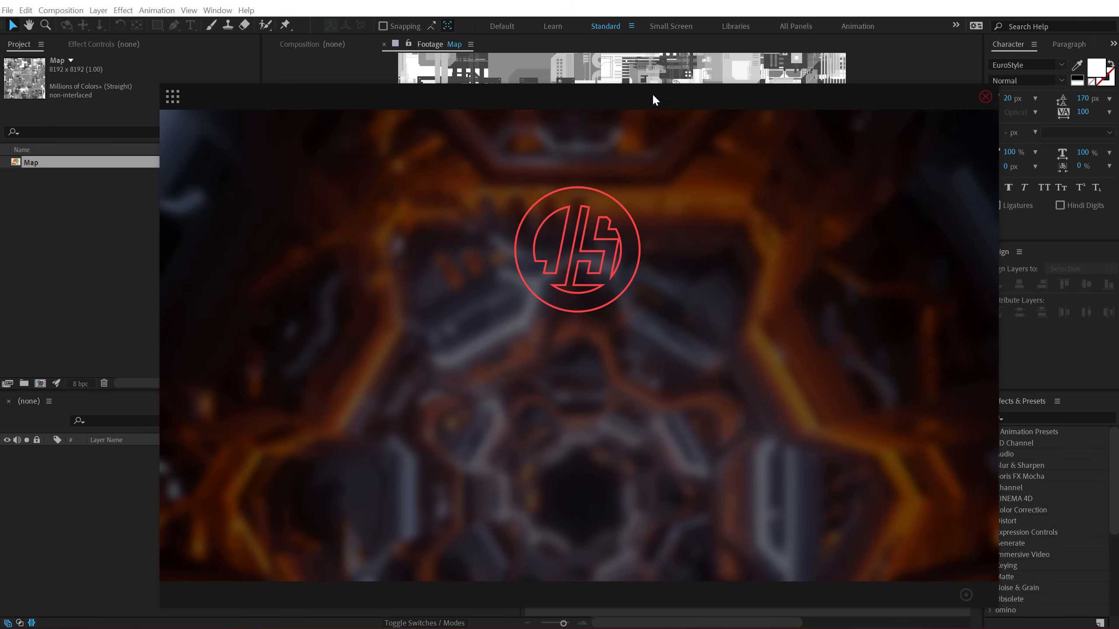
- Generate several displacement maps with JSplacement: Classic and set Iterations to 2000
left_click(172, 108)
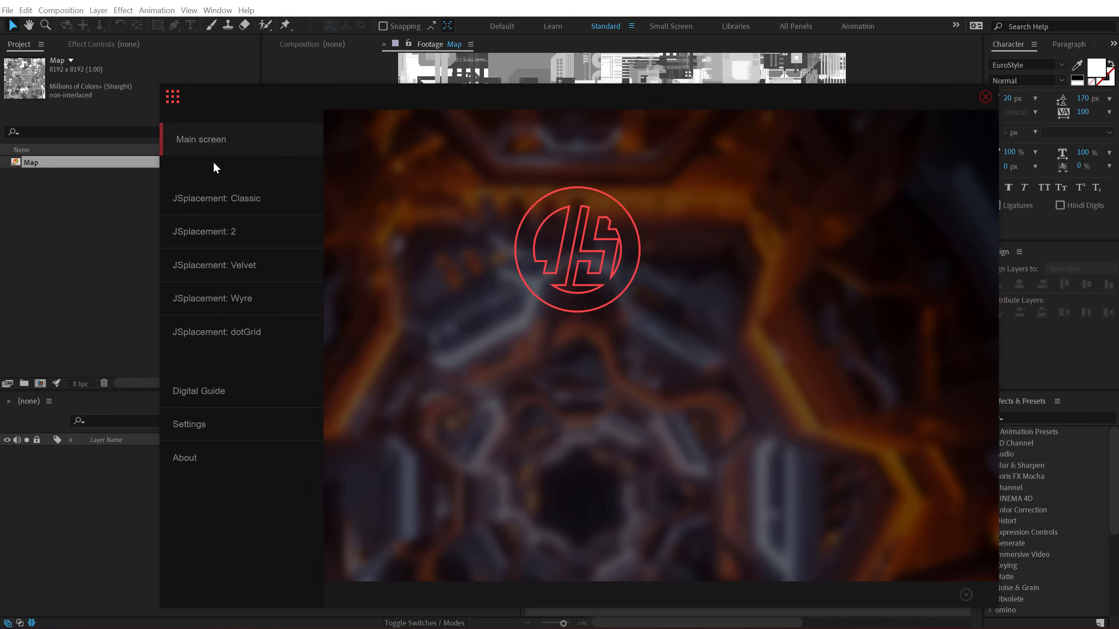
left_click(226, 202)
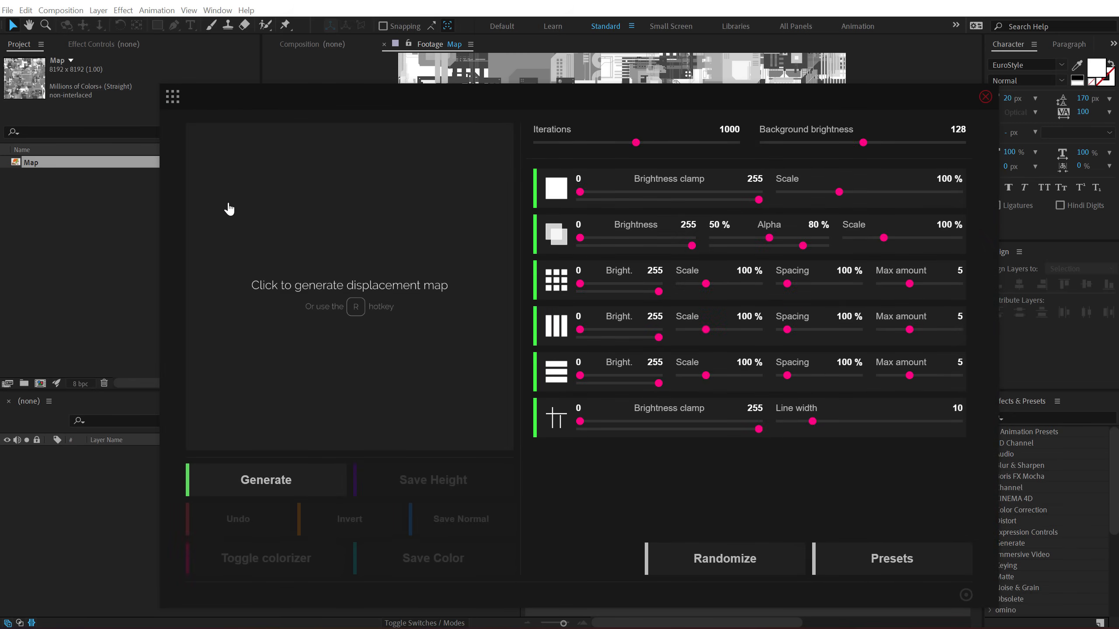
left_click(229, 209)
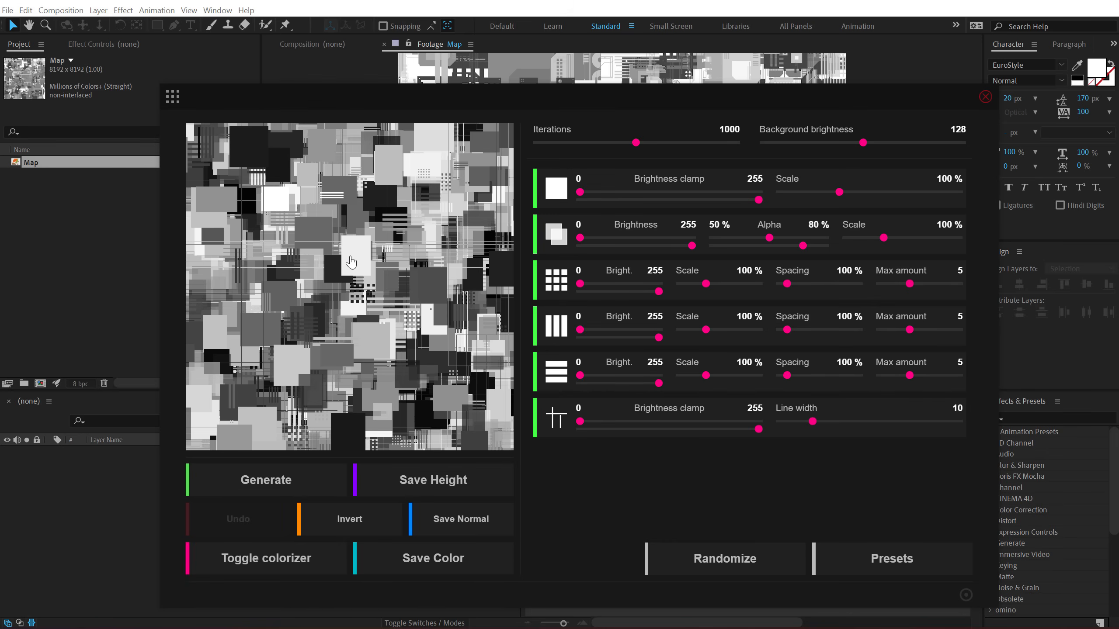
left_click(351, 262)
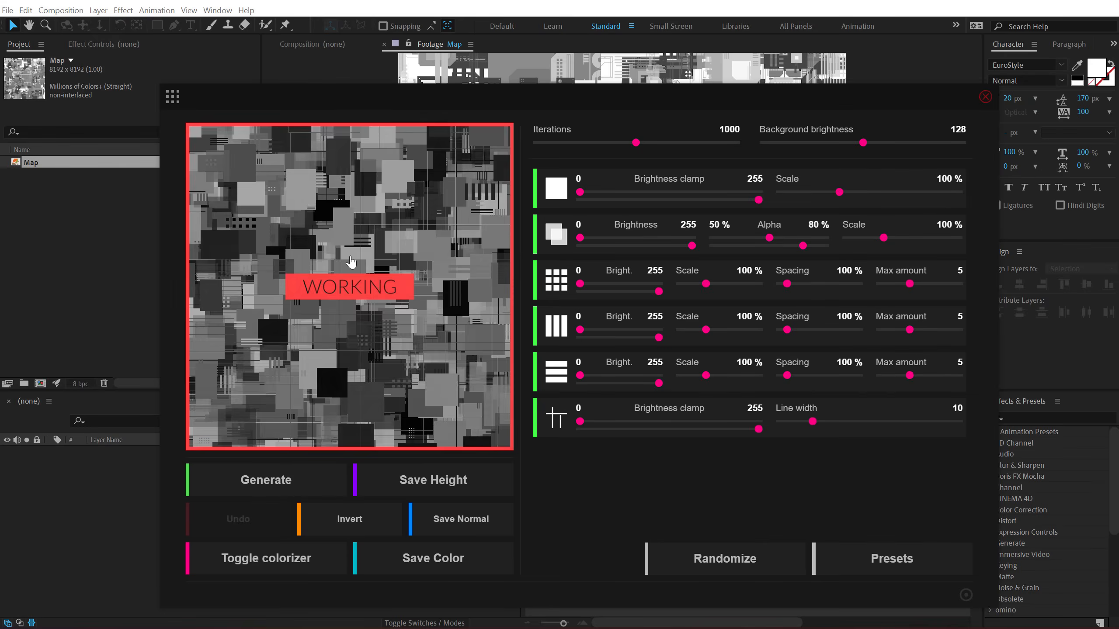
left_click(350, 262)
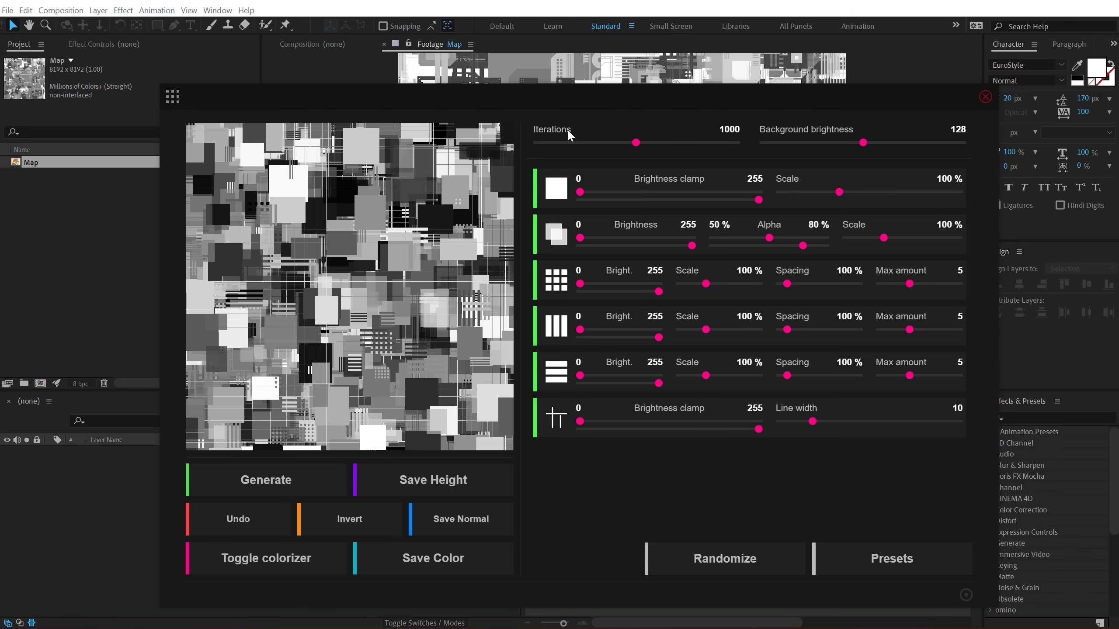
left_click_drag(635, 142, 736, 142)
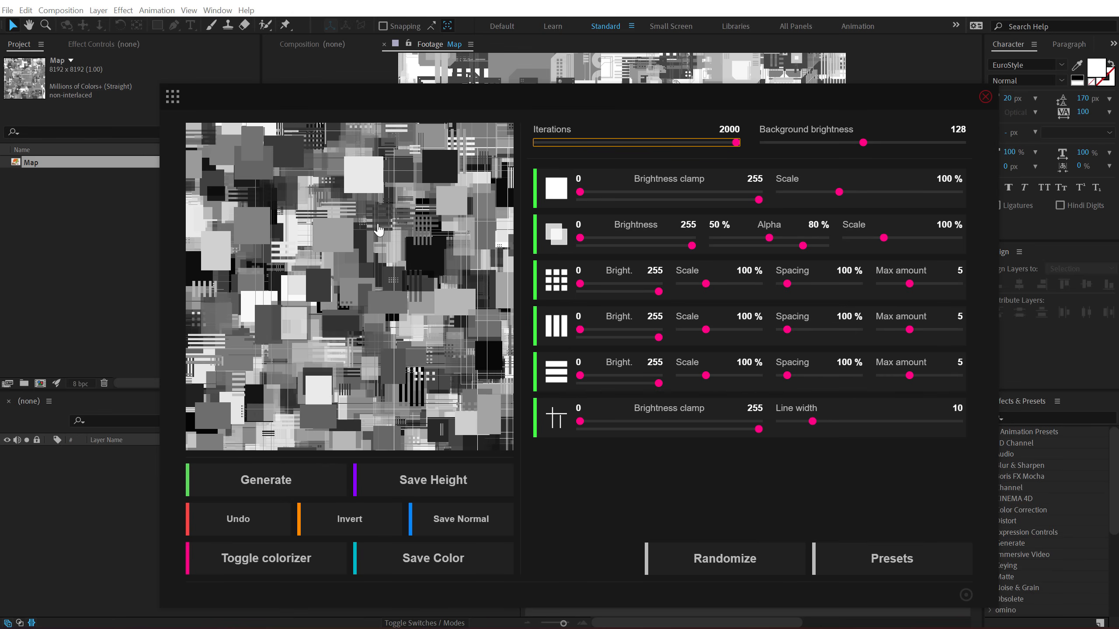
- Generate displacement maps in JSplacement: 2 with the Crap Pack sprites, Background brightness 218 and Background iterations 4
left_click(173, 98)
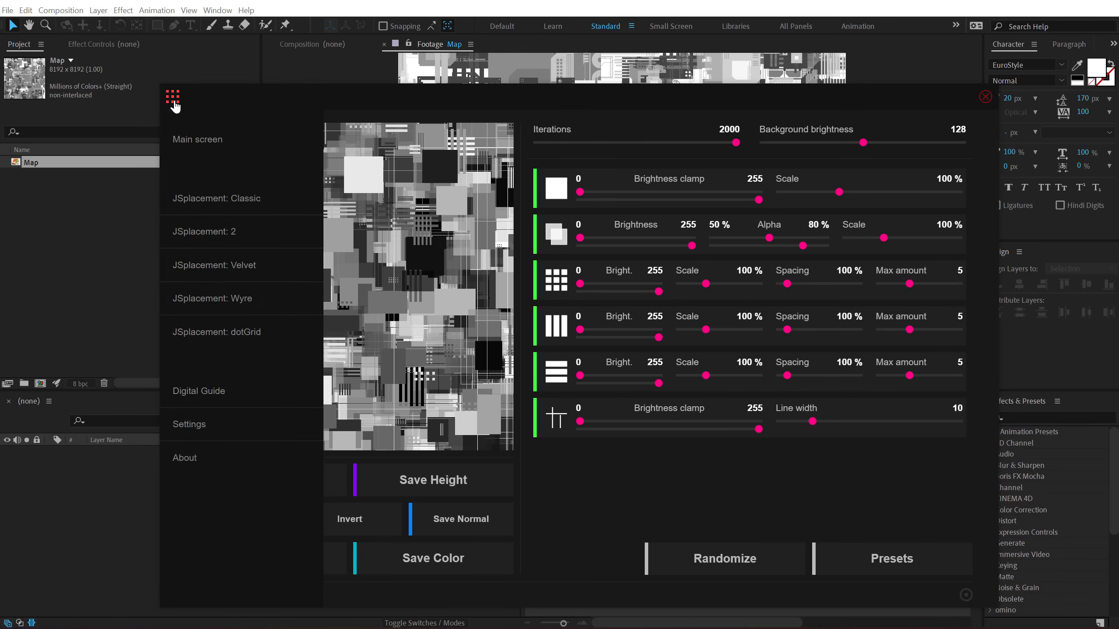
left_click(226, 235)
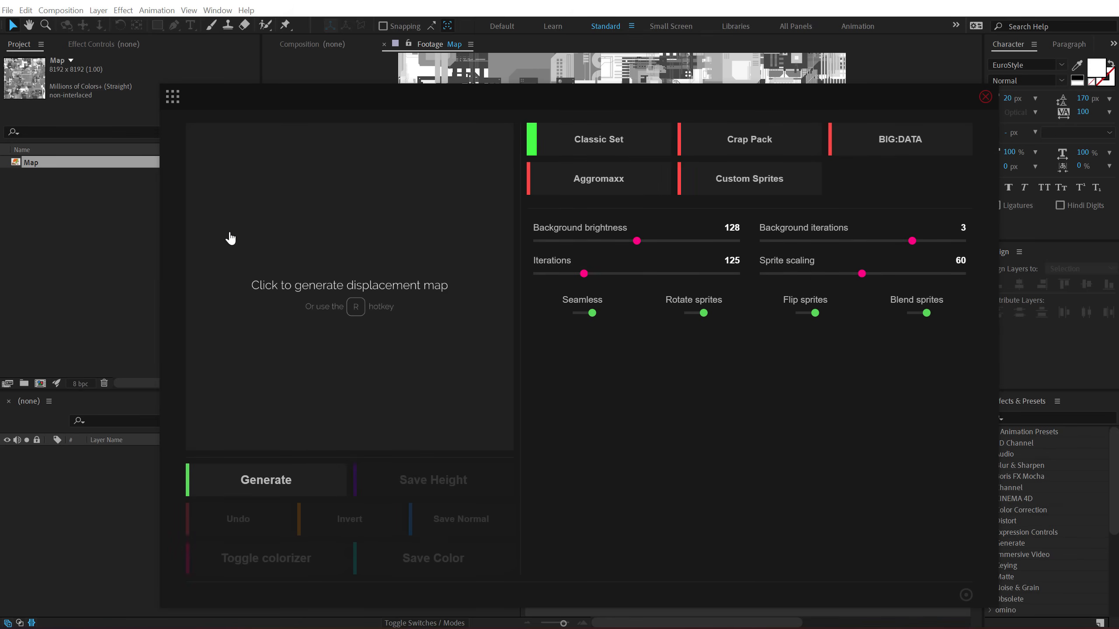
left_click(765, 144)
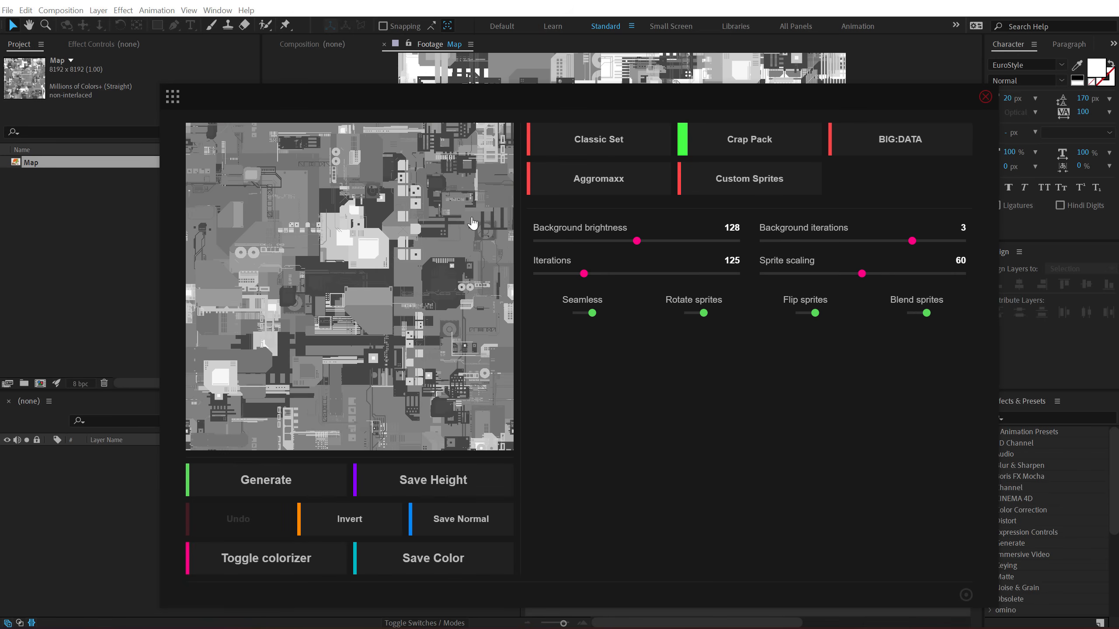
left_click_drag(641, 247, 697, 266)
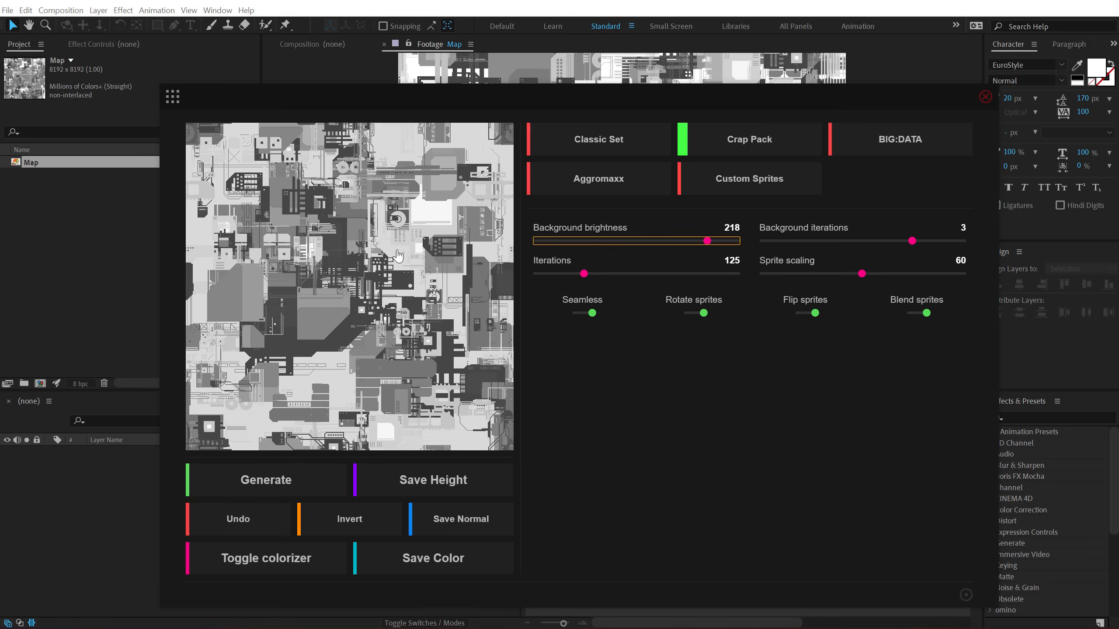
left_click(916, 245)
left_click_drag(922, 245, 948, 247)
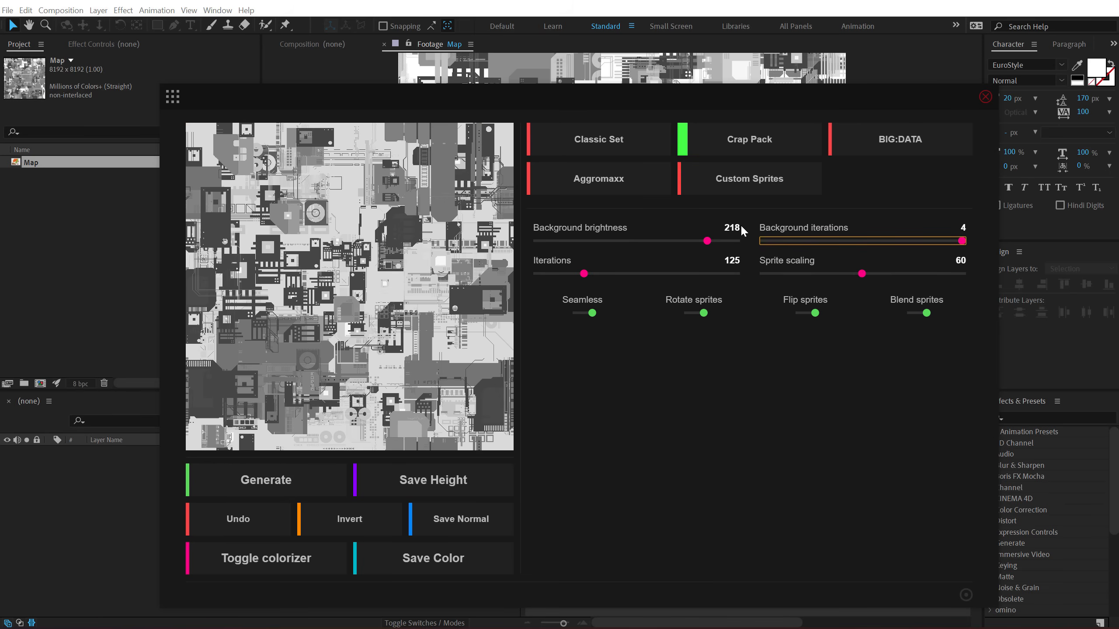
- Switch to After Effects and create a composition named Render with a width of 1920 px, keeping the 16:9 aspect ratio locked
left_click(89, 201)
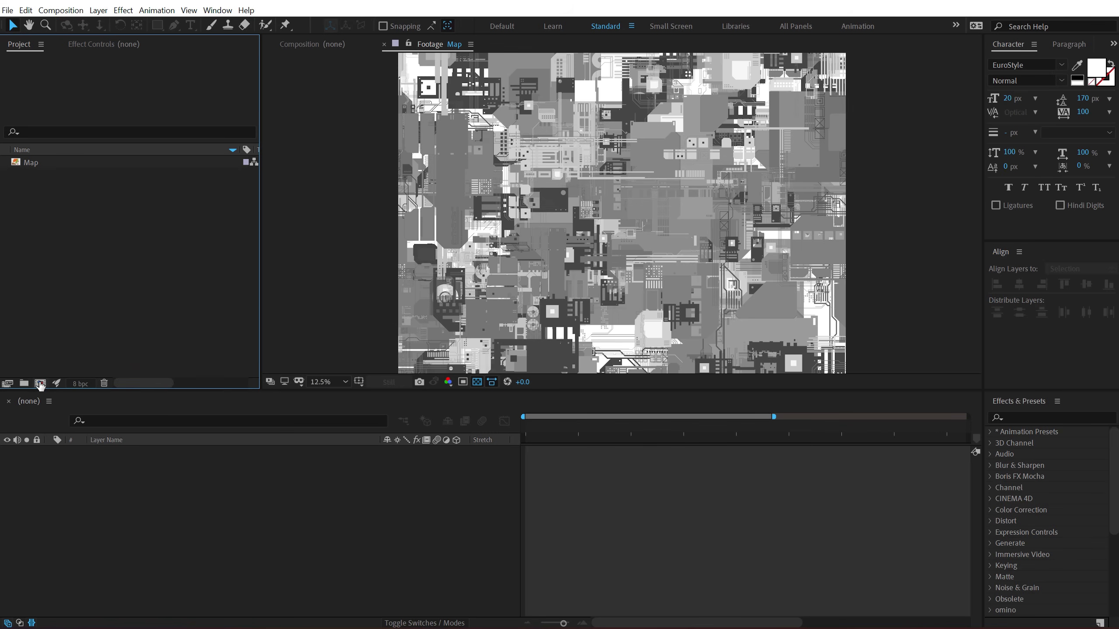
left_click(40, 383)
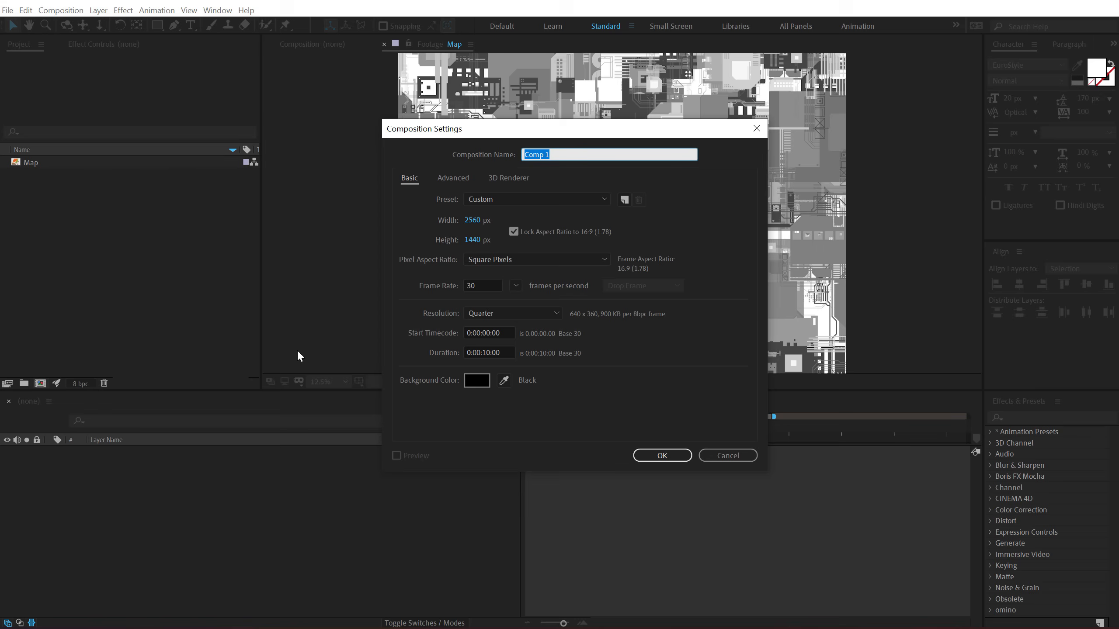
type("Render")
left_click(477, 225)
type("1920")
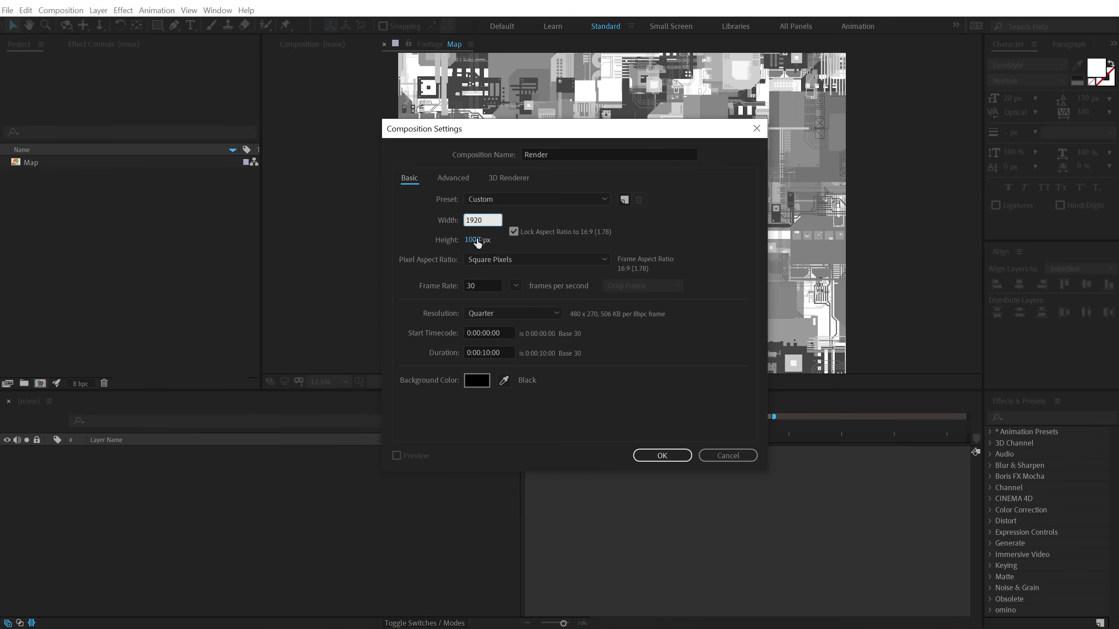
left_click(677, 225)
left_click(667, 458)
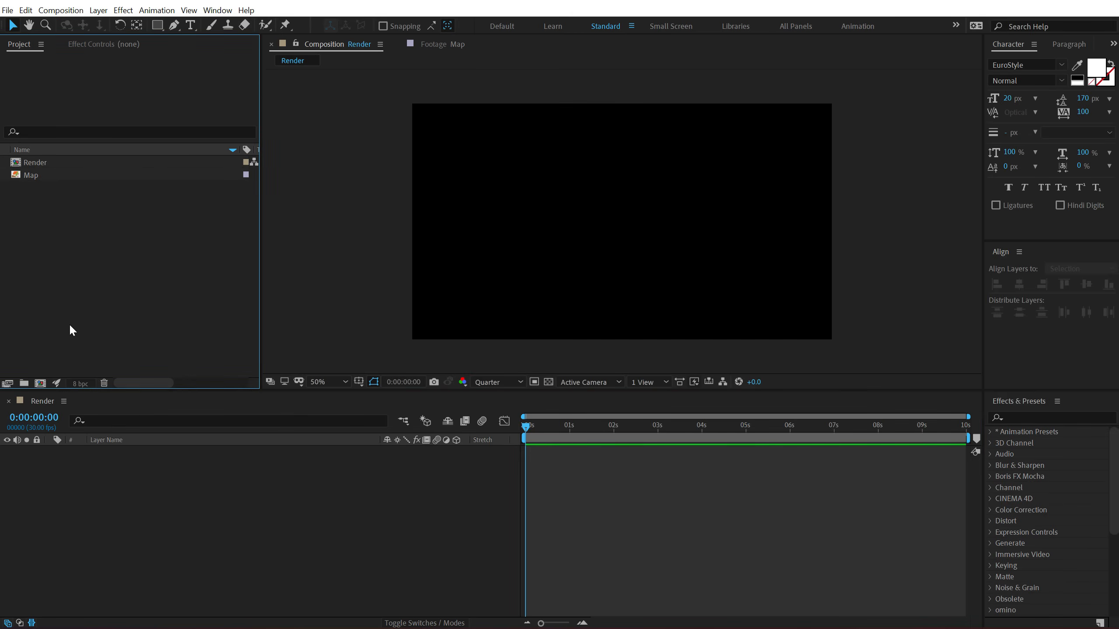
- Create a second 1920 x 1080 composition named Text
left_click(40, 383)
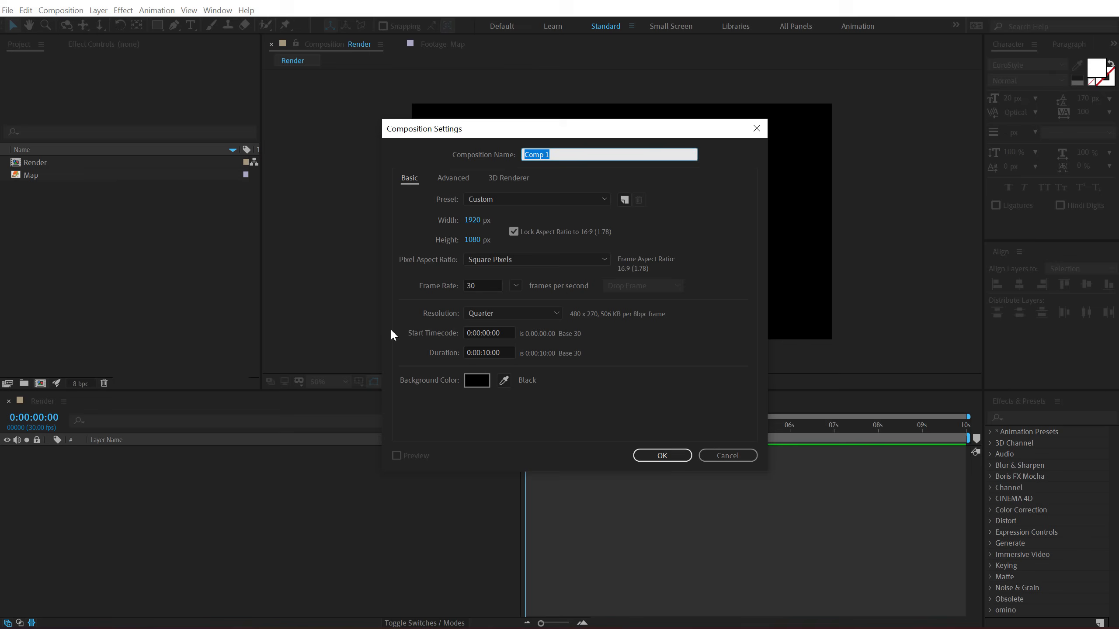
type("Text")
left_click(662, 456)
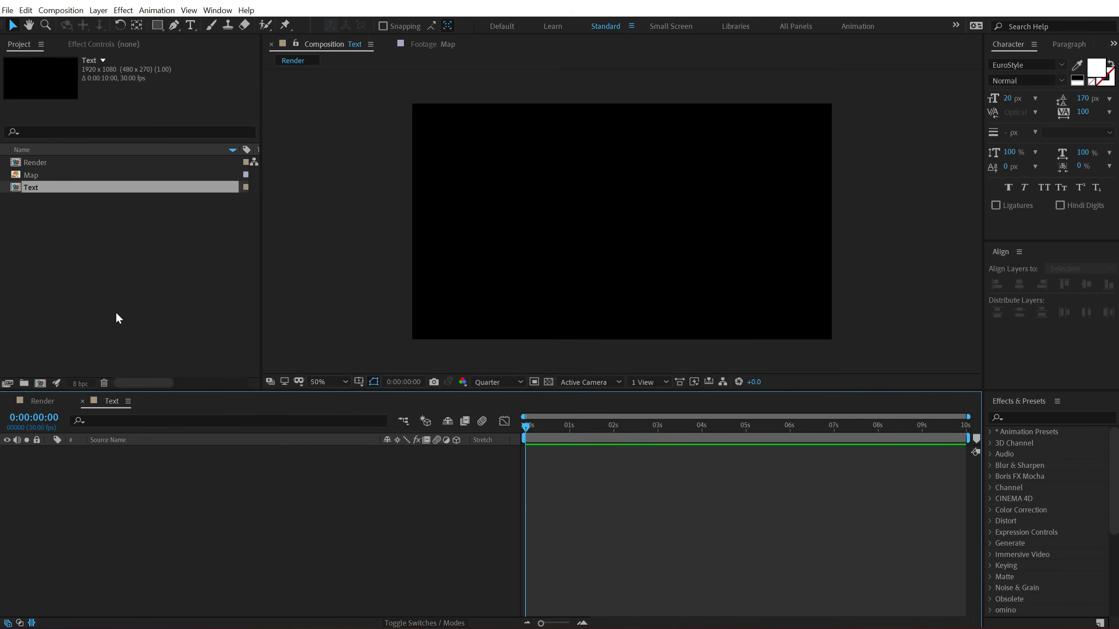
- Add a text layer reading "glitch" to the Text composition and set its font size to 248 px
left_click(190, 25)
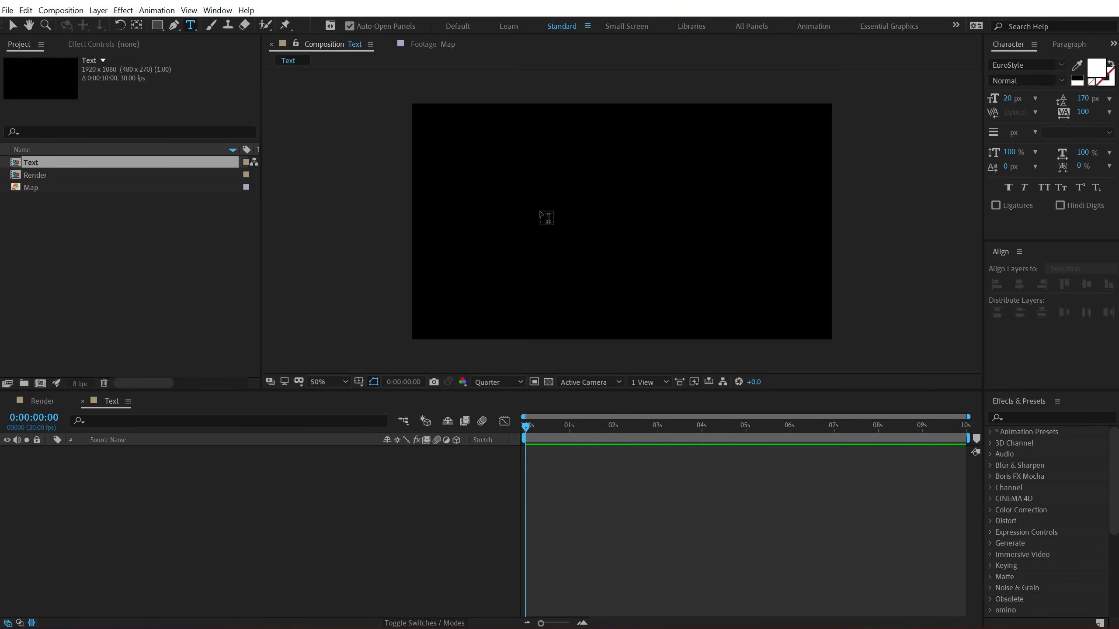
left_click(541, 212)
type("gli")
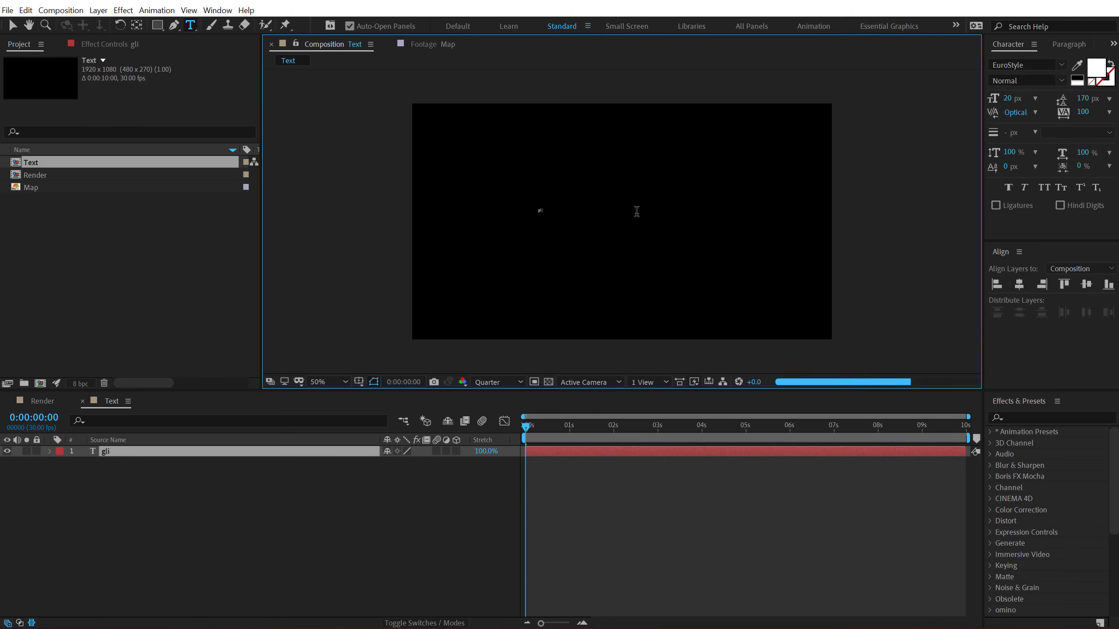
type("tch")
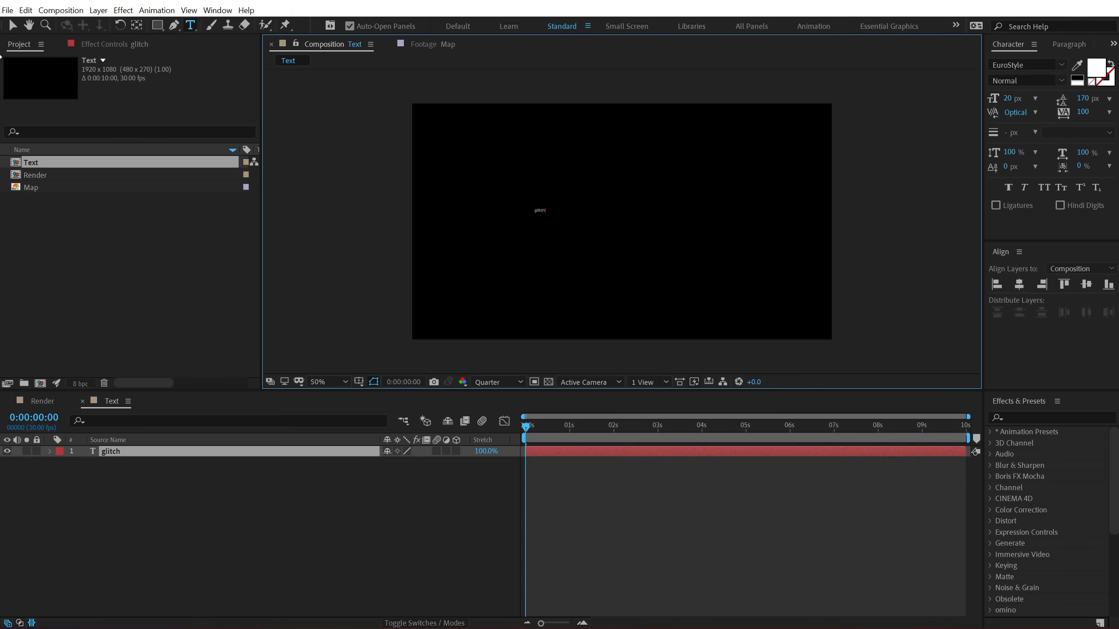
left_click(12, 25)
left_click_drag(1010, 100, 1111, 68)
left_click_drag(561, 209, 655, 218)
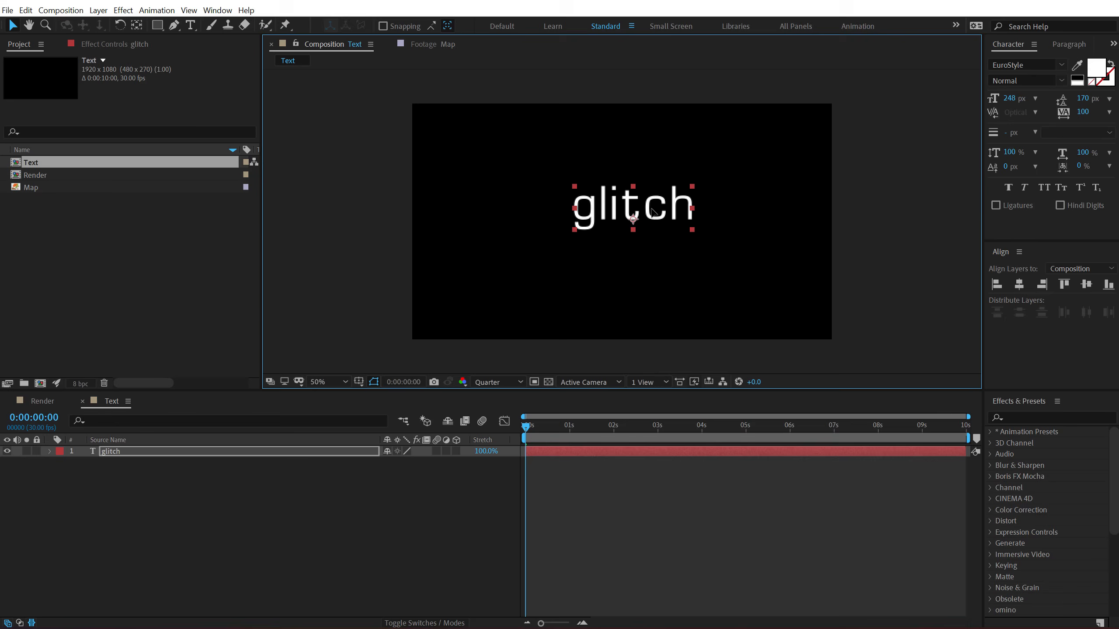
- Set the glitch text to All Caps and centre it horizontally and vertically in the composition
left_click(1044, 188)
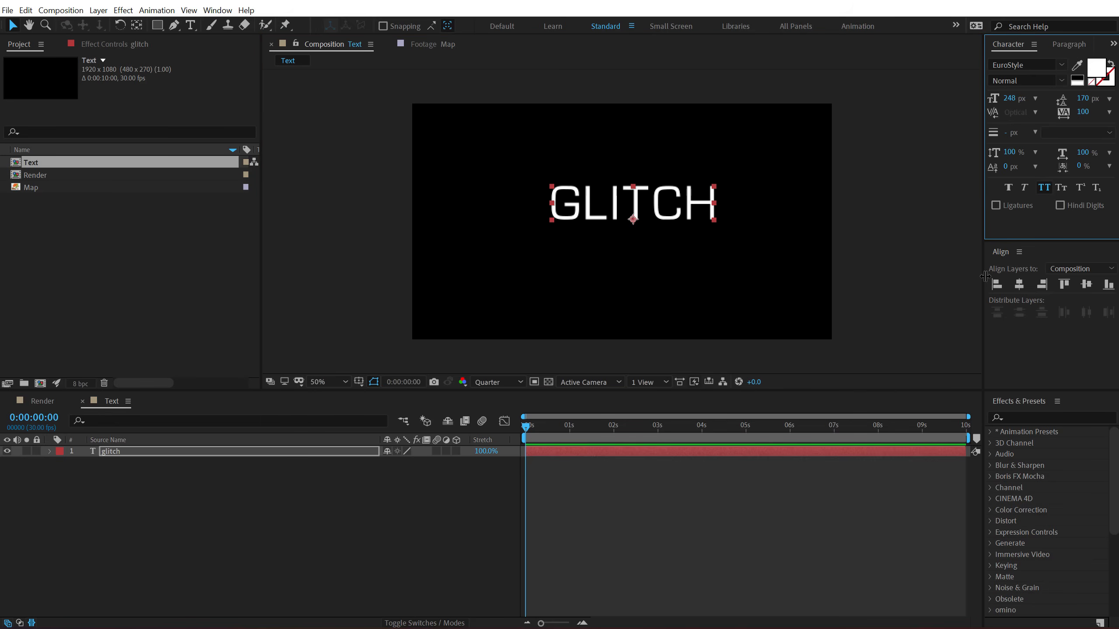
left_click(1018, 285)
left_click(1087, 285)
- Set the Text composition's preview resolution to Auto and deselect the layer
left_click(498, 382)
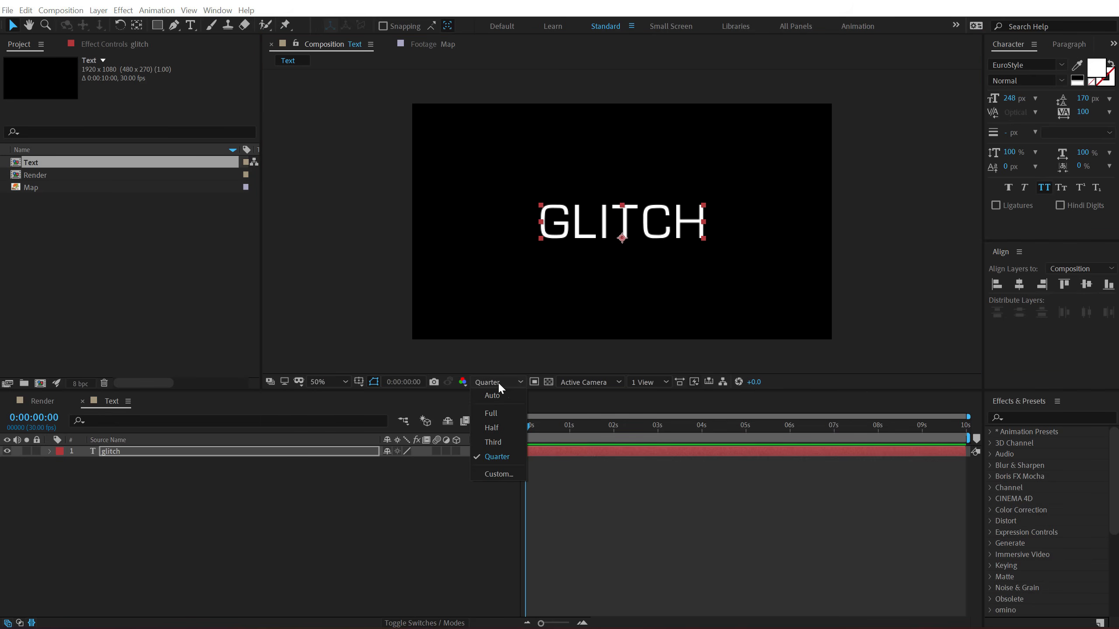
left_click(494, 394)
left_click(398, 487)
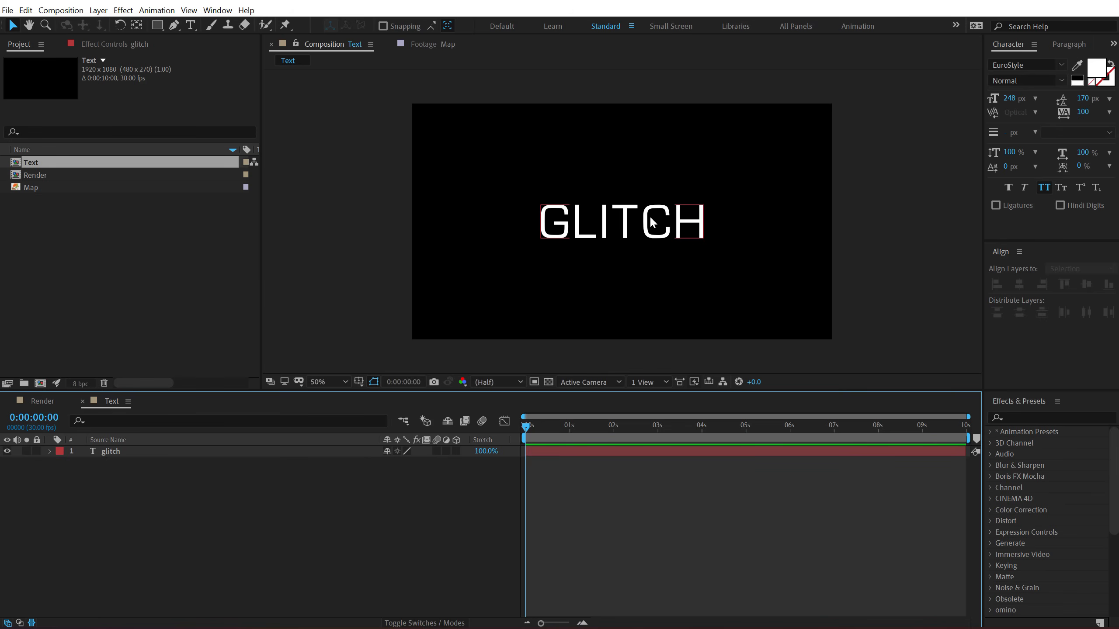
- Change the glitch text's font to Eurostile LT Bold and set its tracking to 0
left_click(687, 220)
left_click(1031, 64)
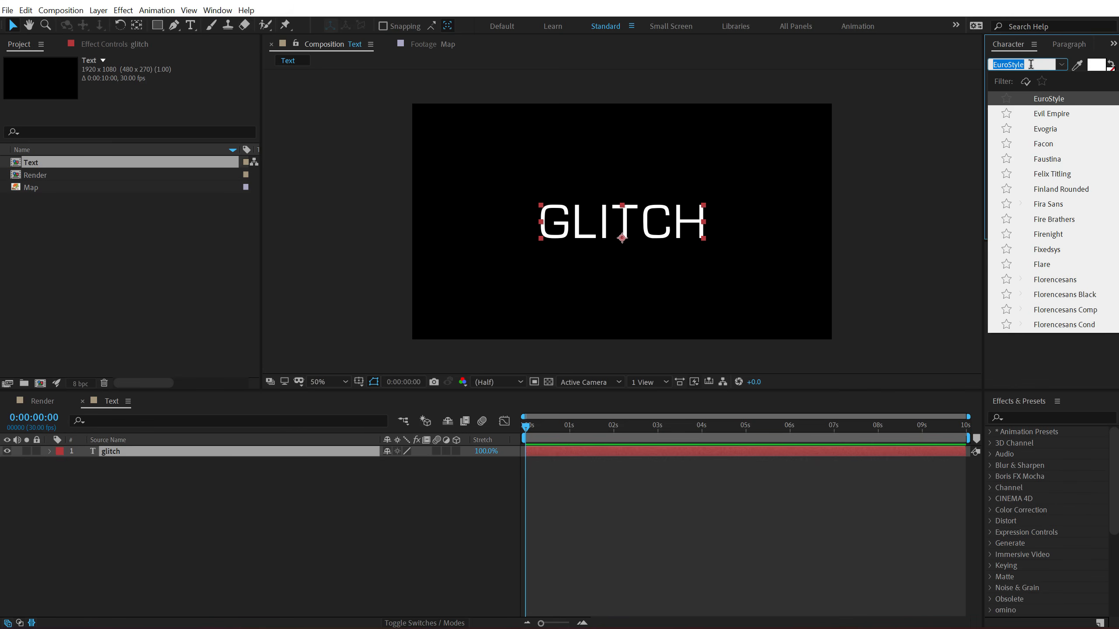
type("eur")
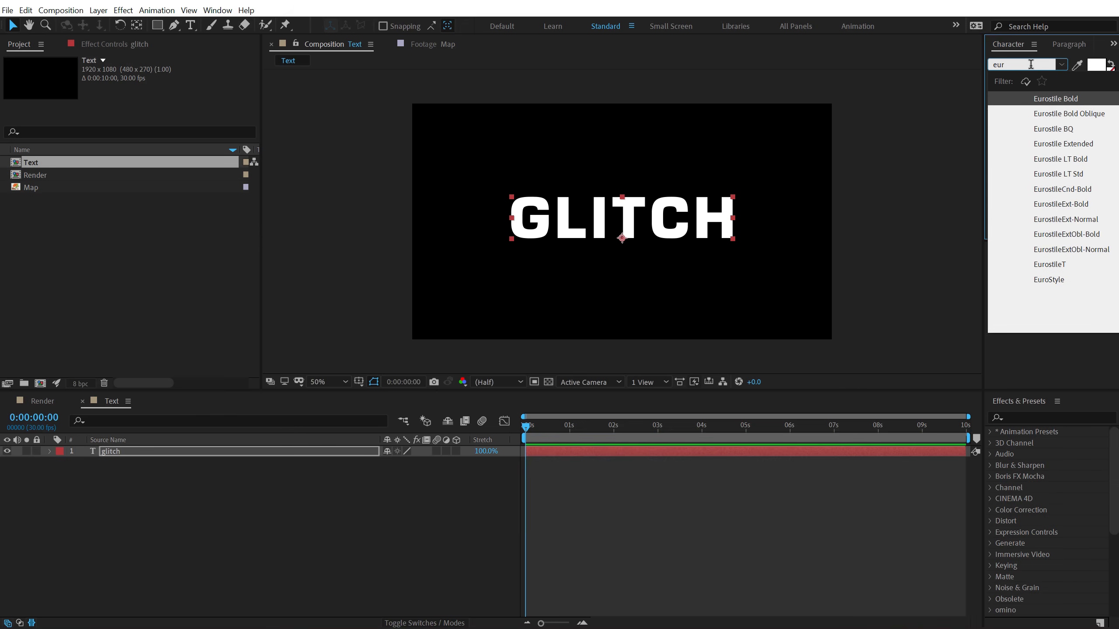
left_click(1068, 159)
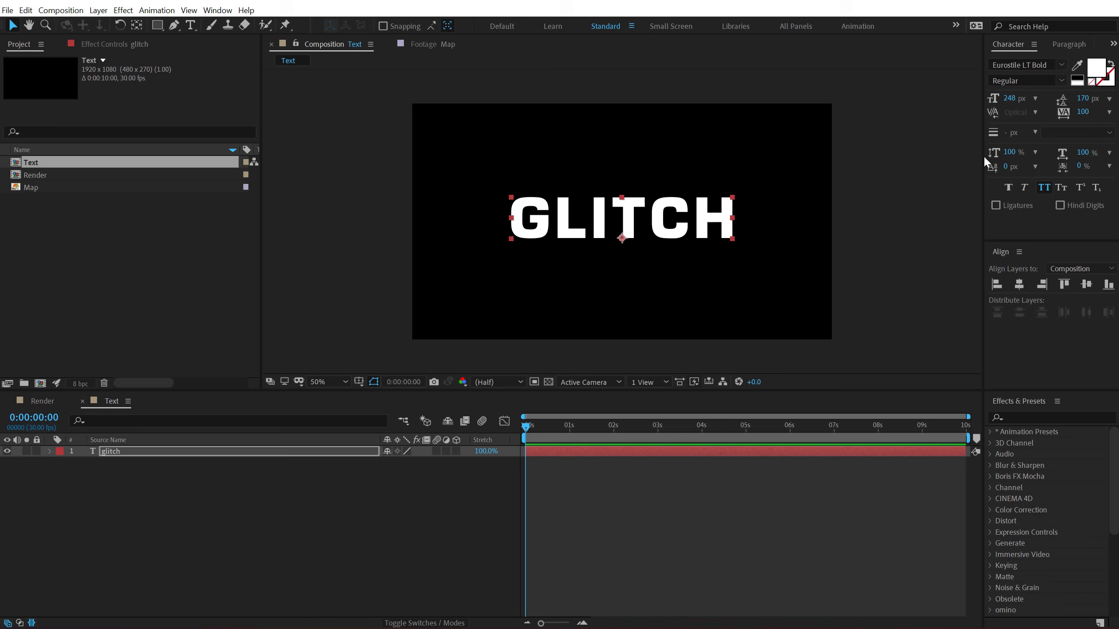
left_click(1082, 113)
type("0")
key("Return")
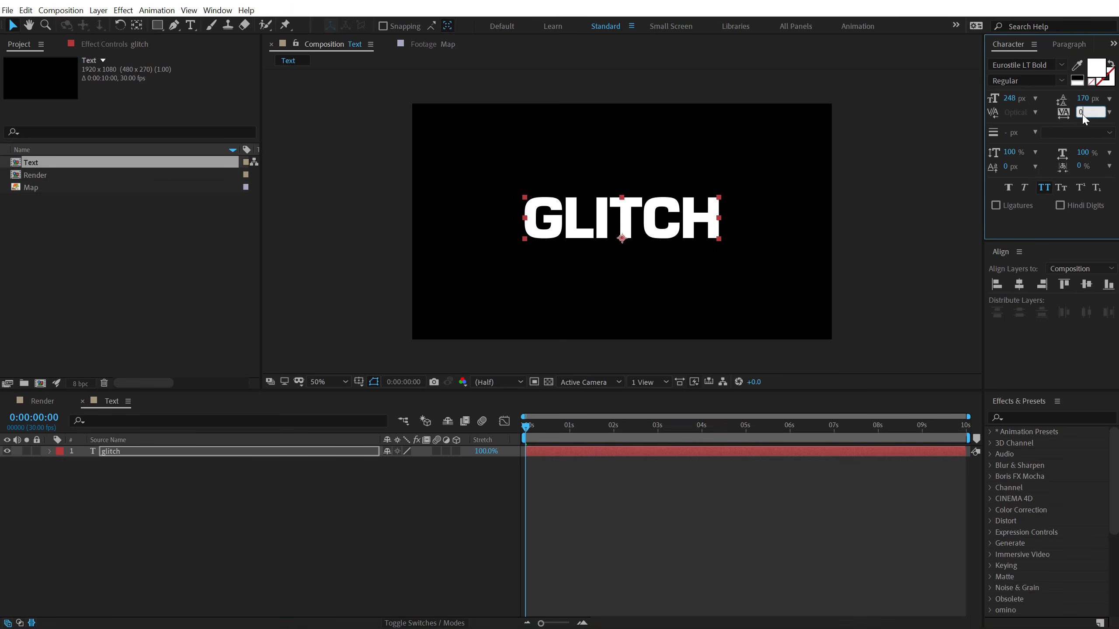
left_click(897, 181)
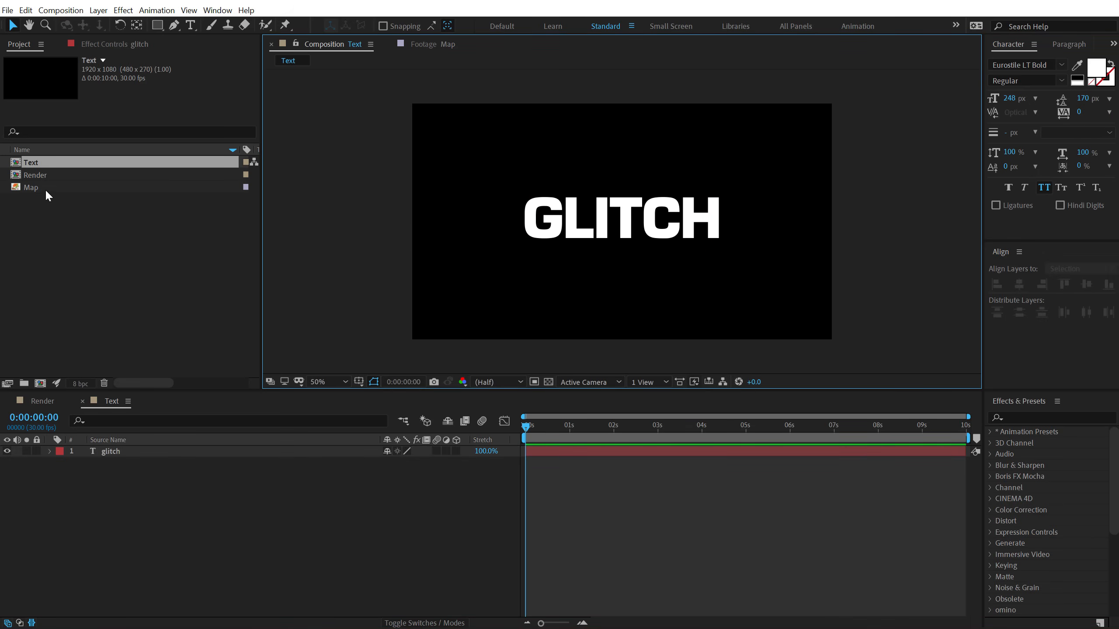
- Duplicate the Text composition in the project and open the copy
left_click(46, 164)
key("ctrl+d")
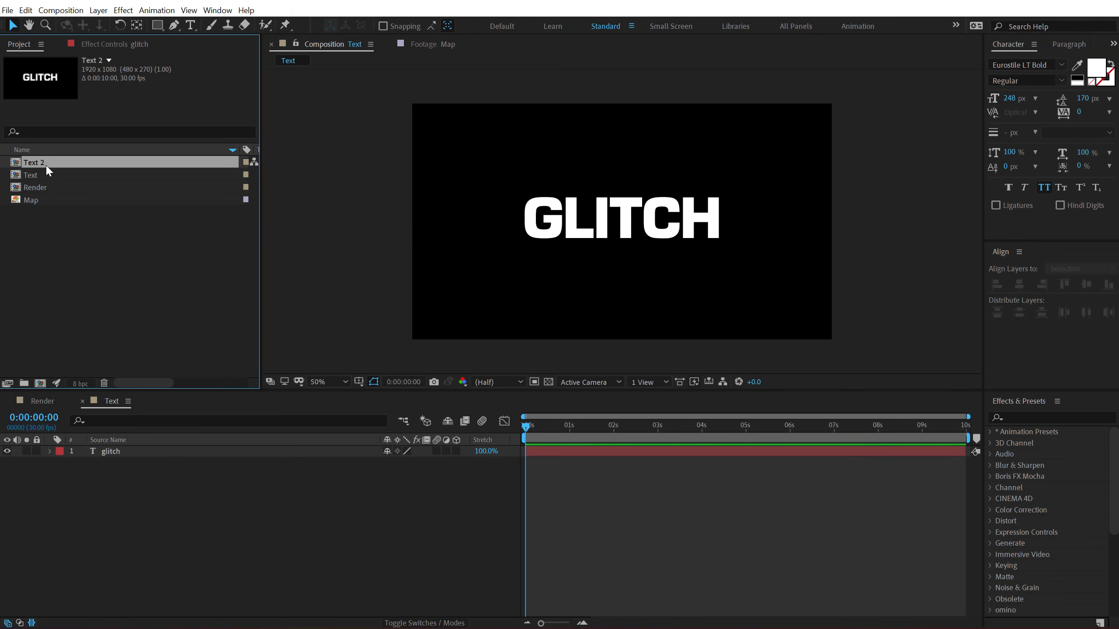
double_click(48, 166)
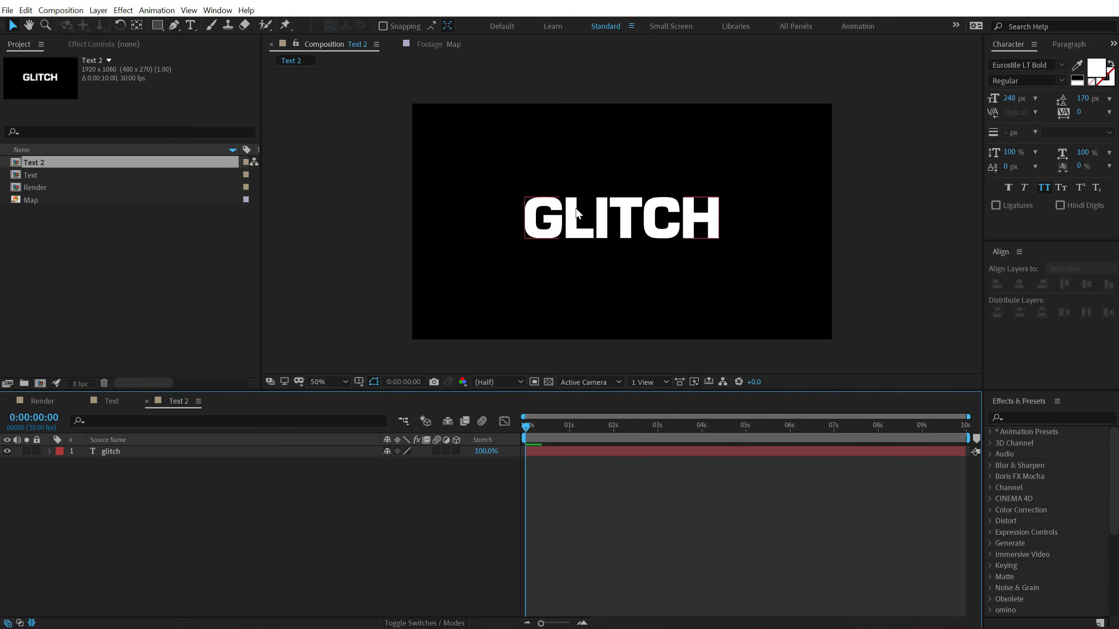
- In the duplicated composition, change the glitch text's font to EuroStyle and set its tracking to 51
left_click(683, 218)
left_click(1026, 65)
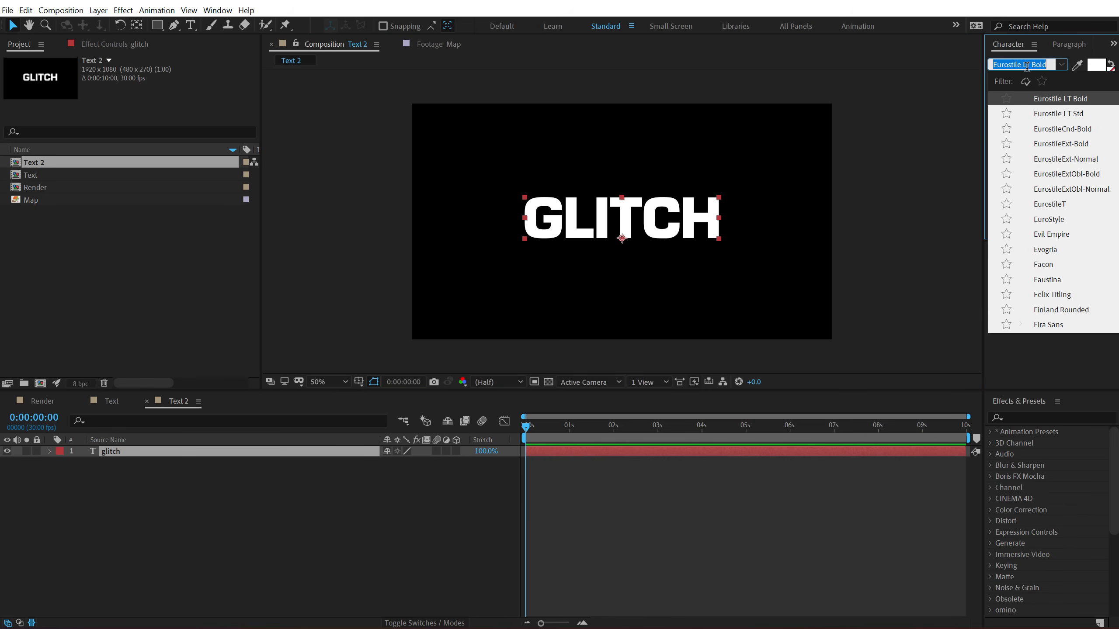
type("eur")
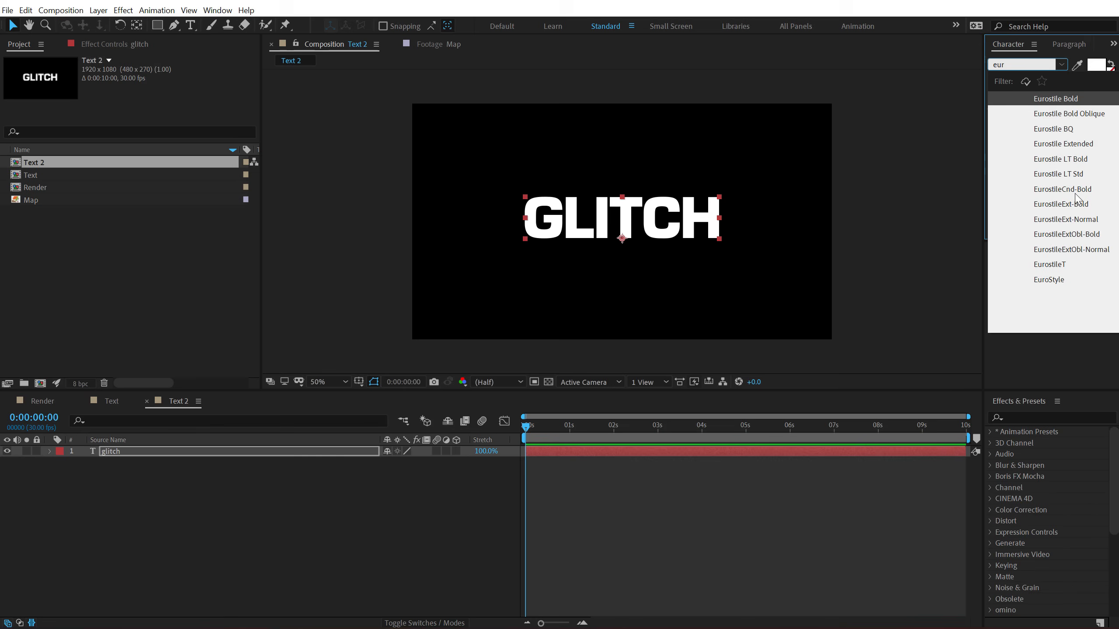
left_click(1058, 281)
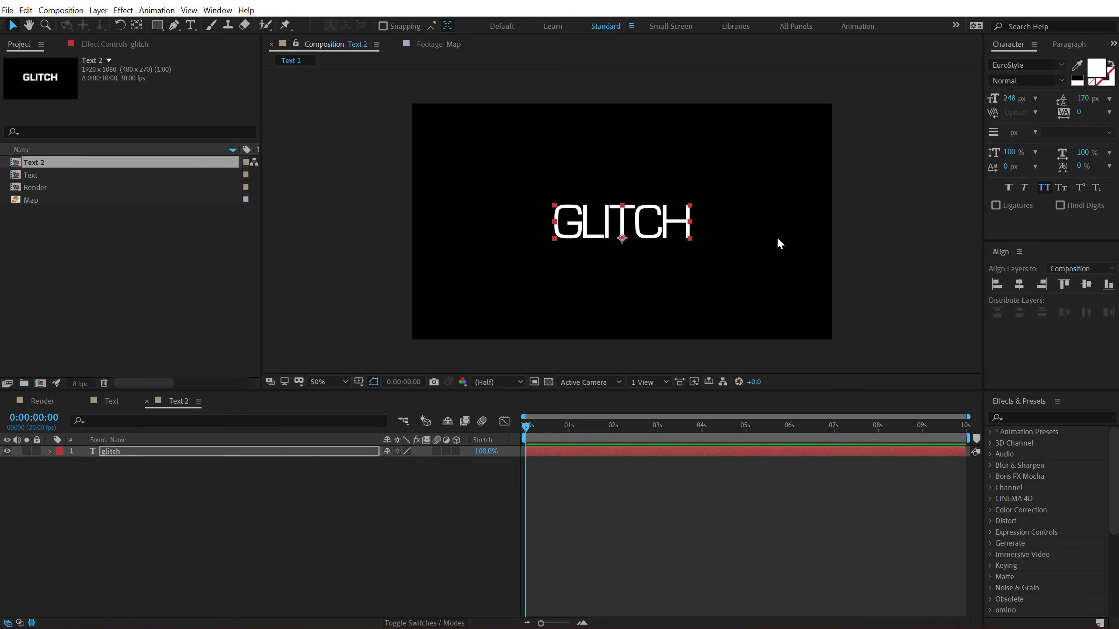
left_click_drag(1078, 113, 1106, 105)
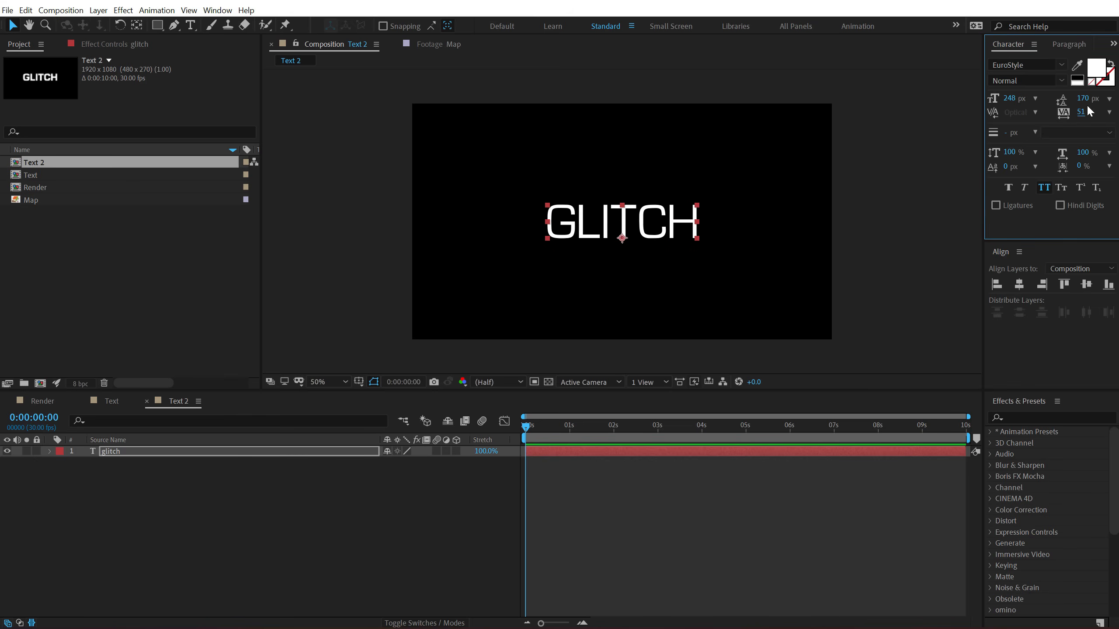
- Set the glitch text's font size to 260 px and center the layer horizontally and vertically in the composition
left_click(1010, 98)
type("260")
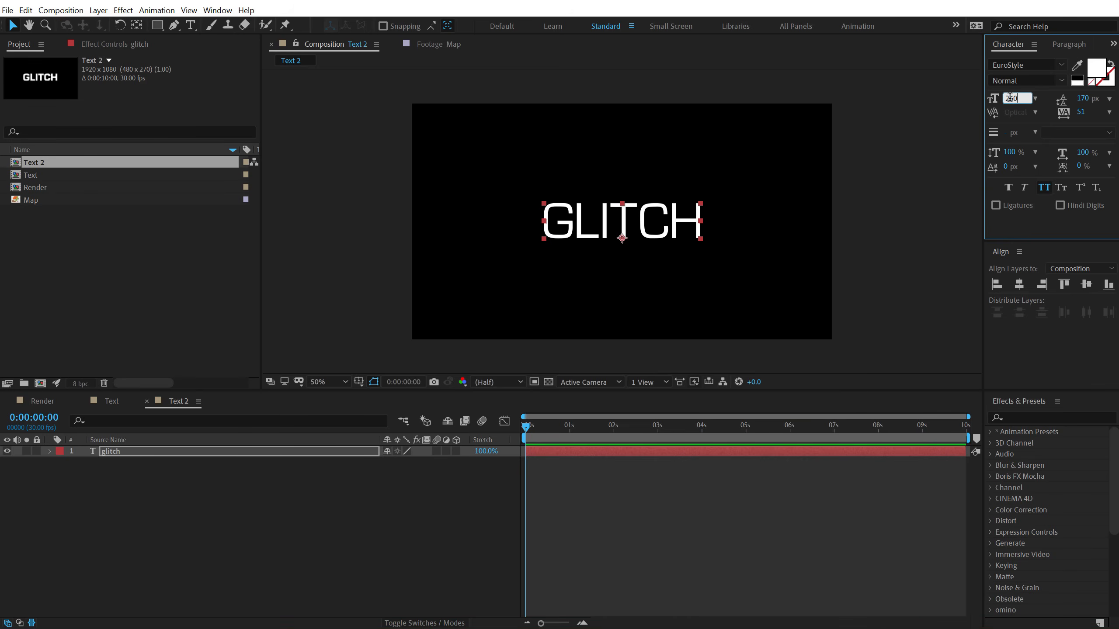
left_click(891, 143)
left_click(684, 221)
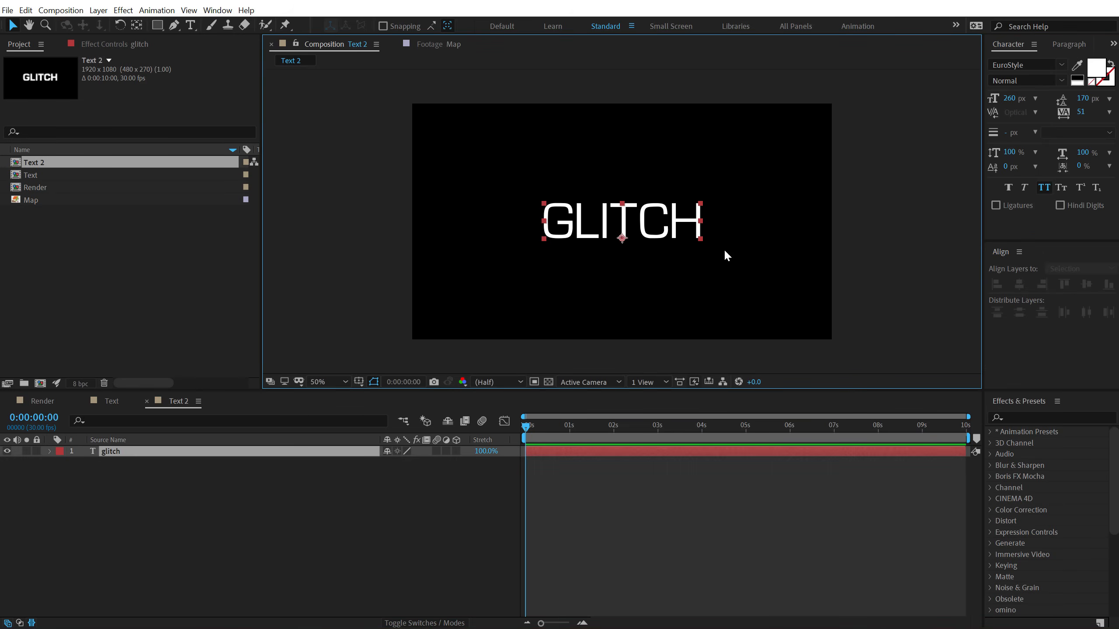
left_click(1019, 284)
left_click(1086, 284)
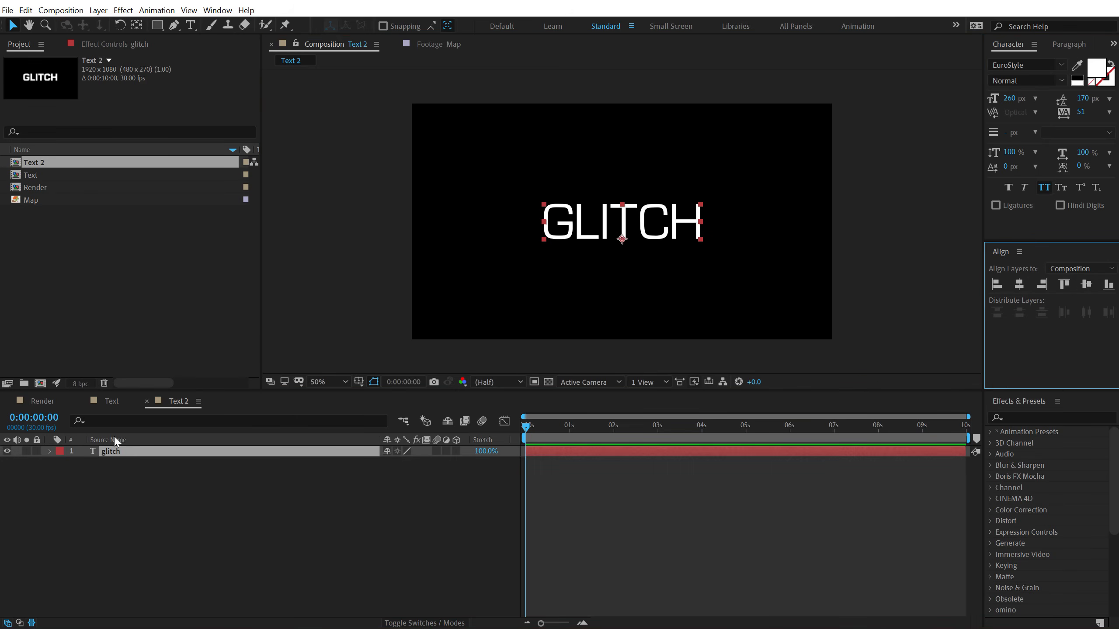
- Create a new 1920 x 1080 composition named Texture
left_click(111, 400)
left_click(48, 371)
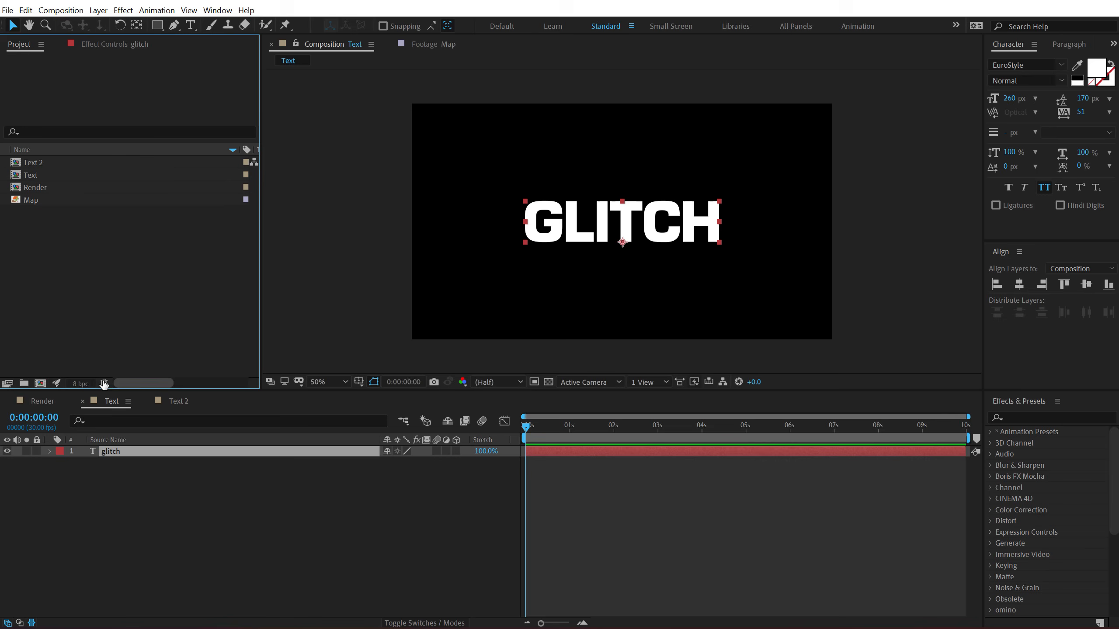
left_click(40, 384)
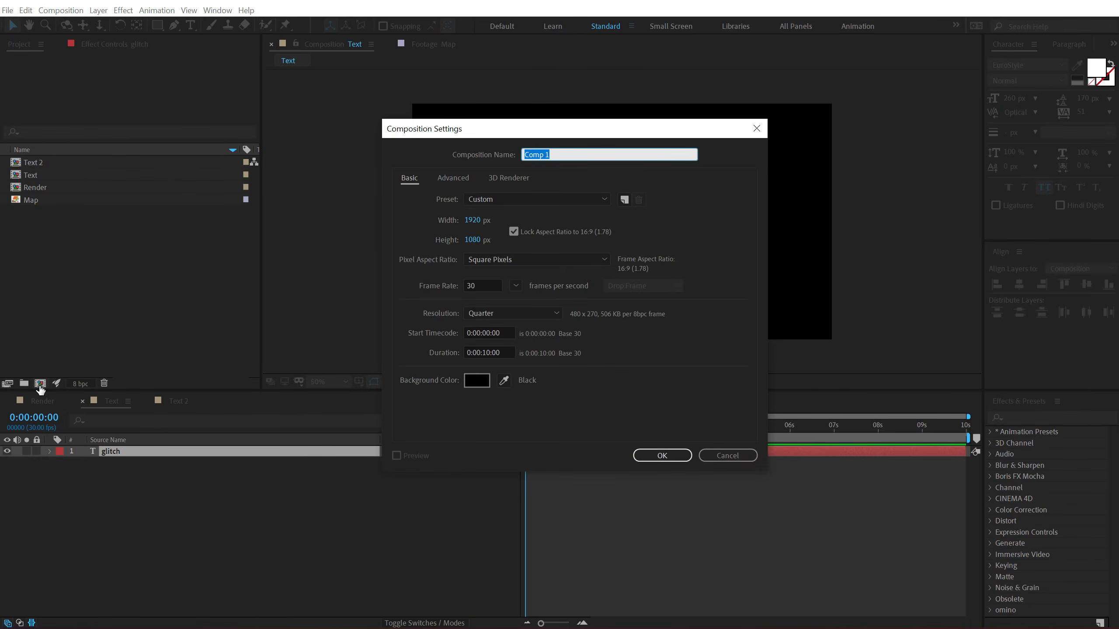
type("Texture")
key("Return")
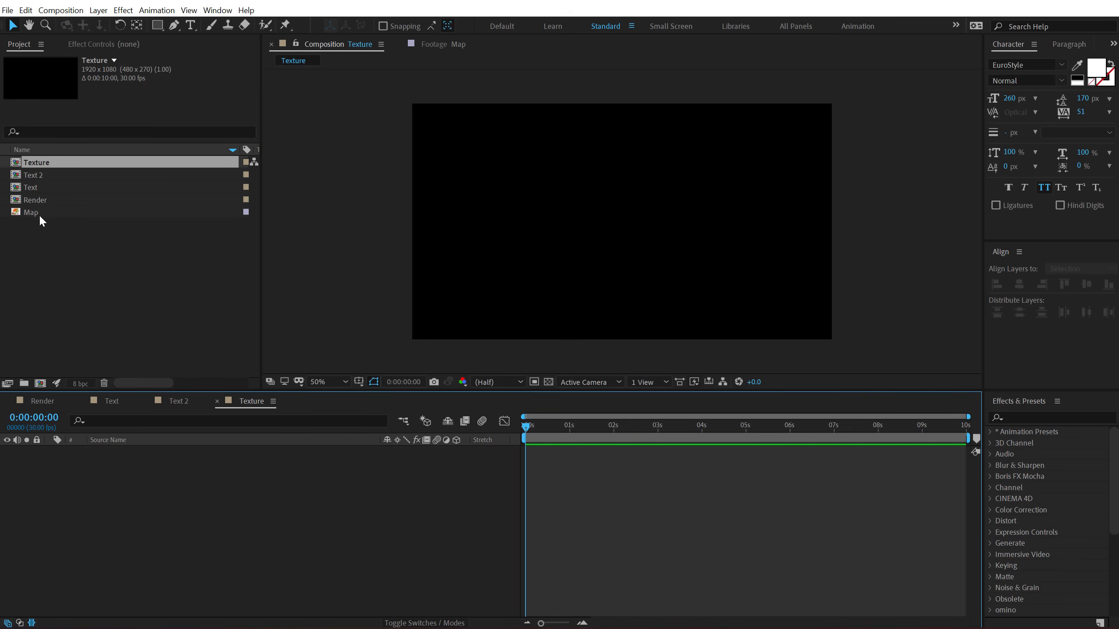
- Add the Map image to the Texture composition and scale it down to roughly the frame's width
left_click_drag(40, 216, 194, 520)
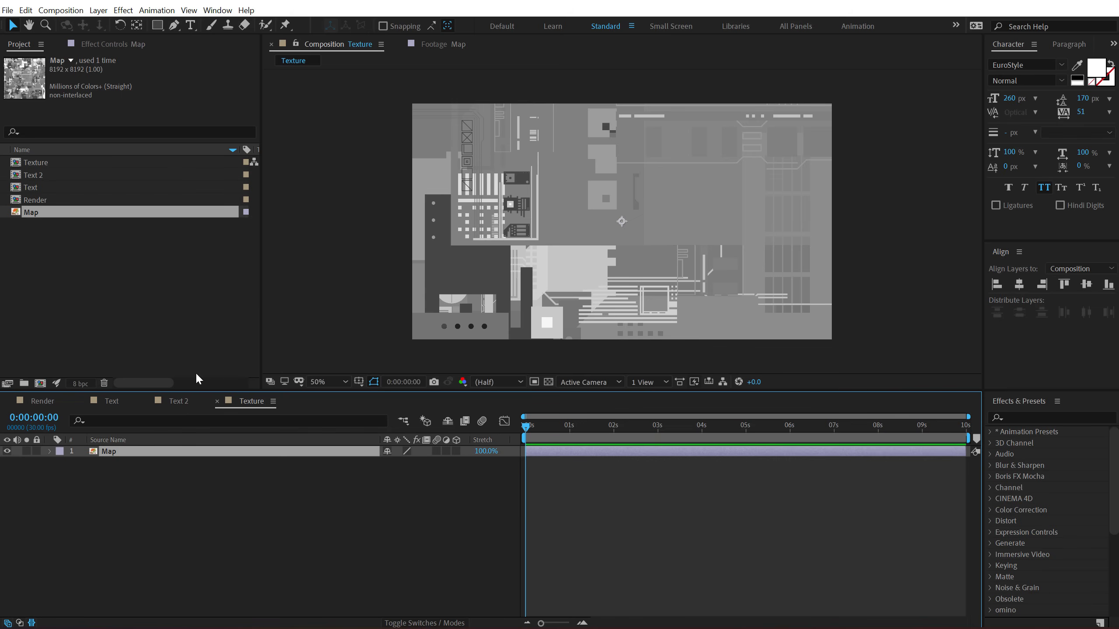
key("s")
left_click_drag(425, 466, 373, 463)
left_click(364, 510)
key("s")
- Pre-compose the Map layer under the name Map, moving all attributes into the new composition
left_click(143, 454)
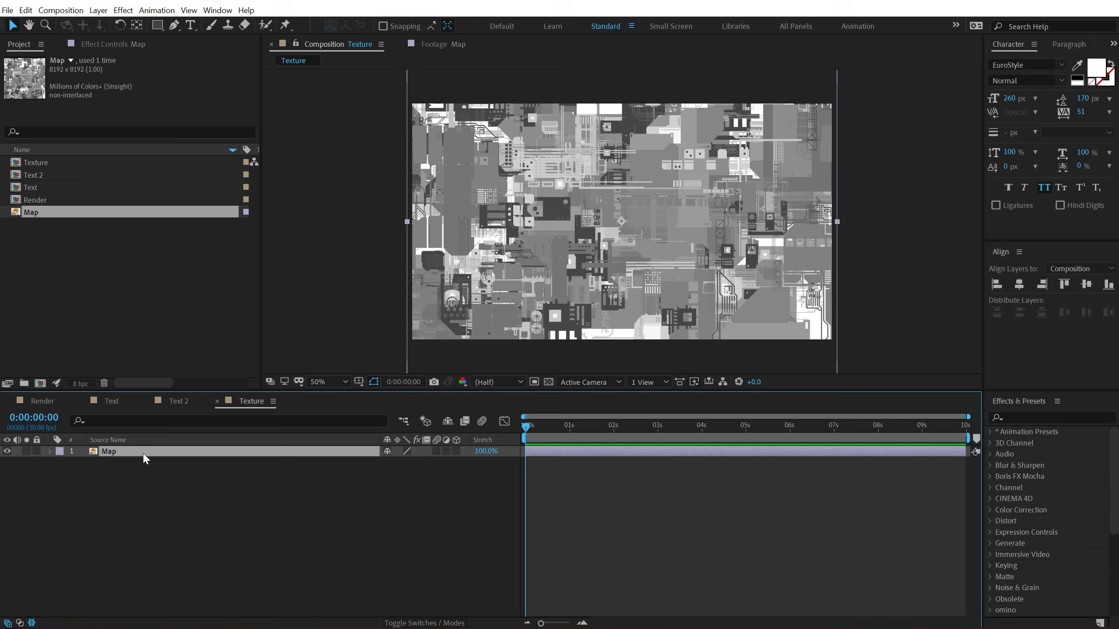
key("ctrl+shift+c")
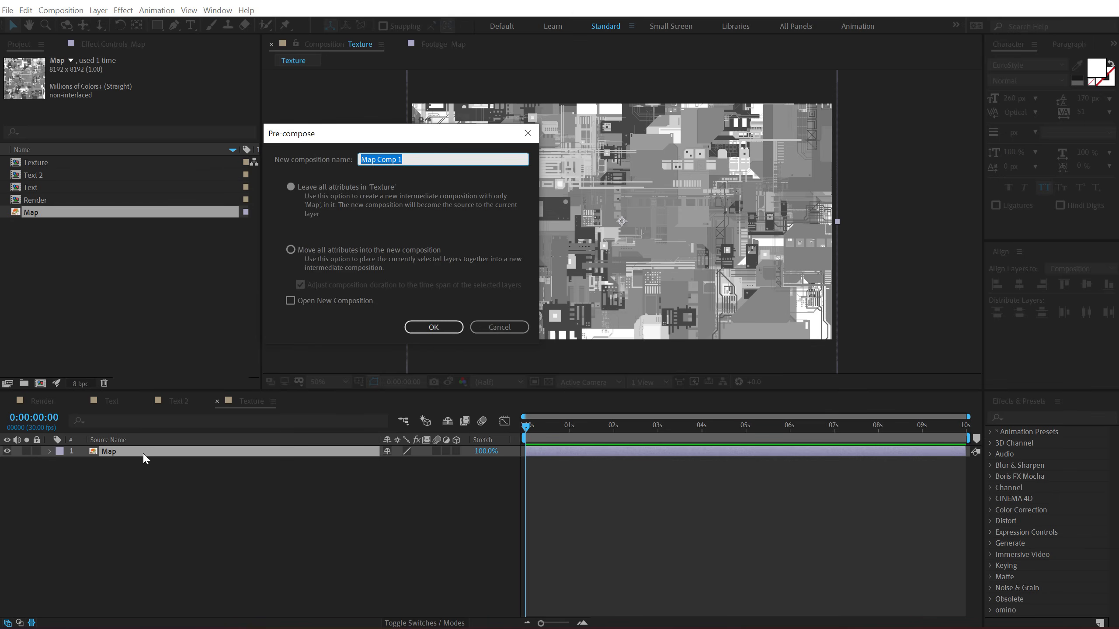
left_click(290, 251)
left_click(433, 161)
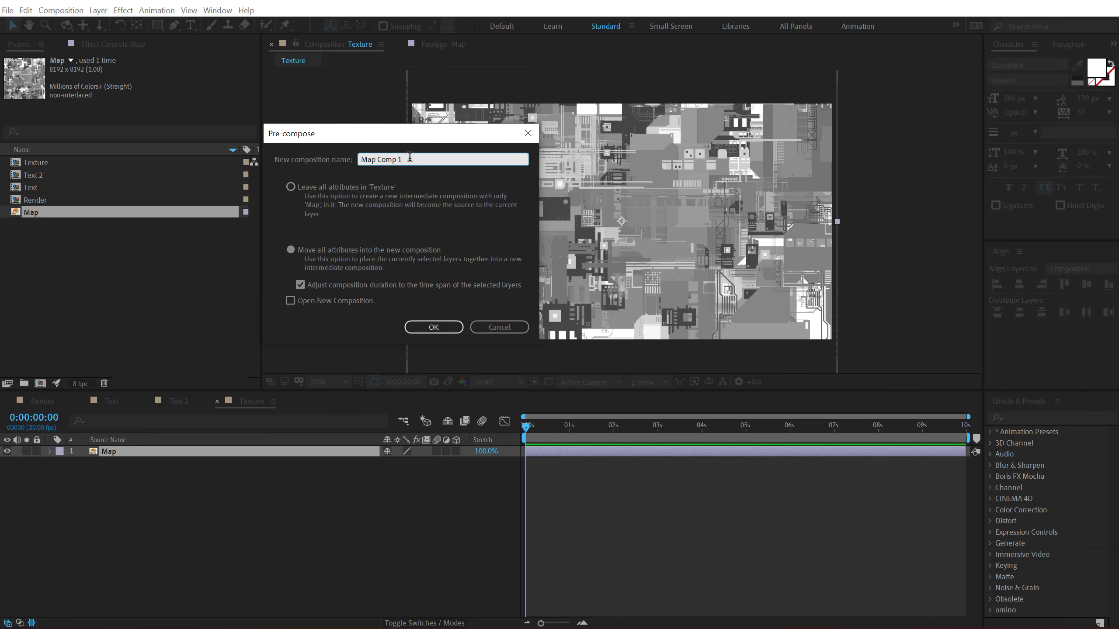
key("ctrl+a")
type("Map")
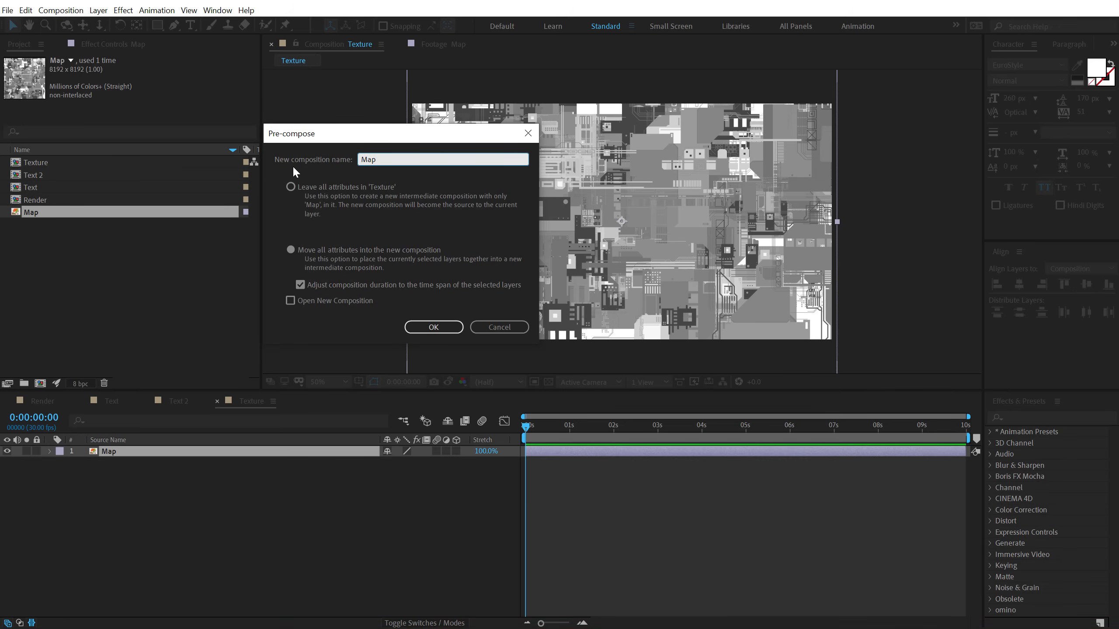
key("Return")
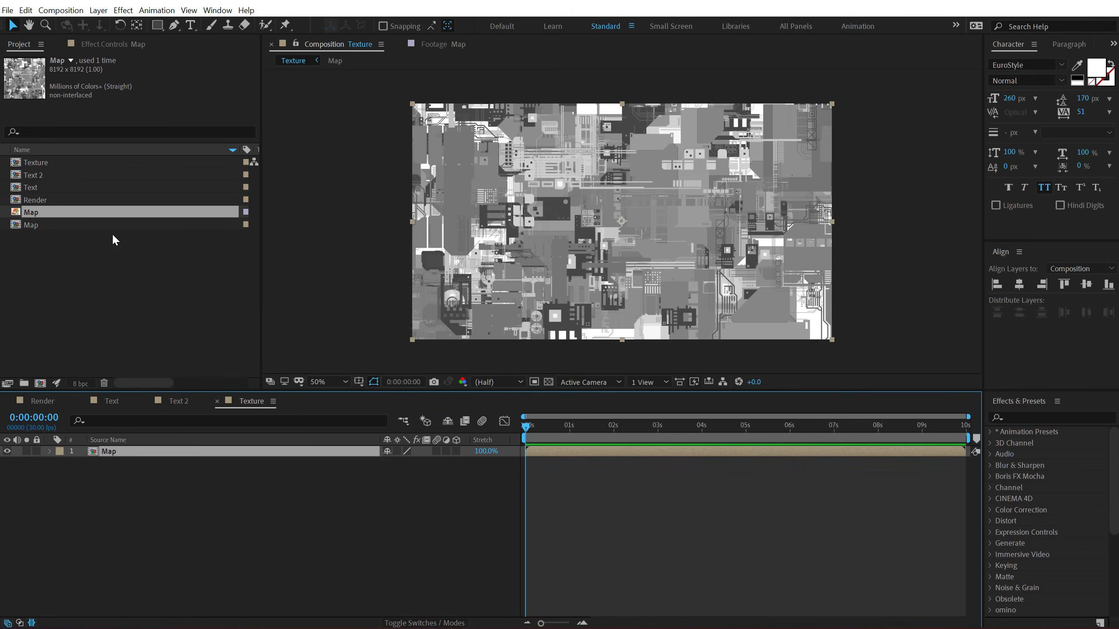
- Apply the Vegas effect to the Map layer with Transparent blend mode and set the preview resolution to Full
left_click(1026, 417)
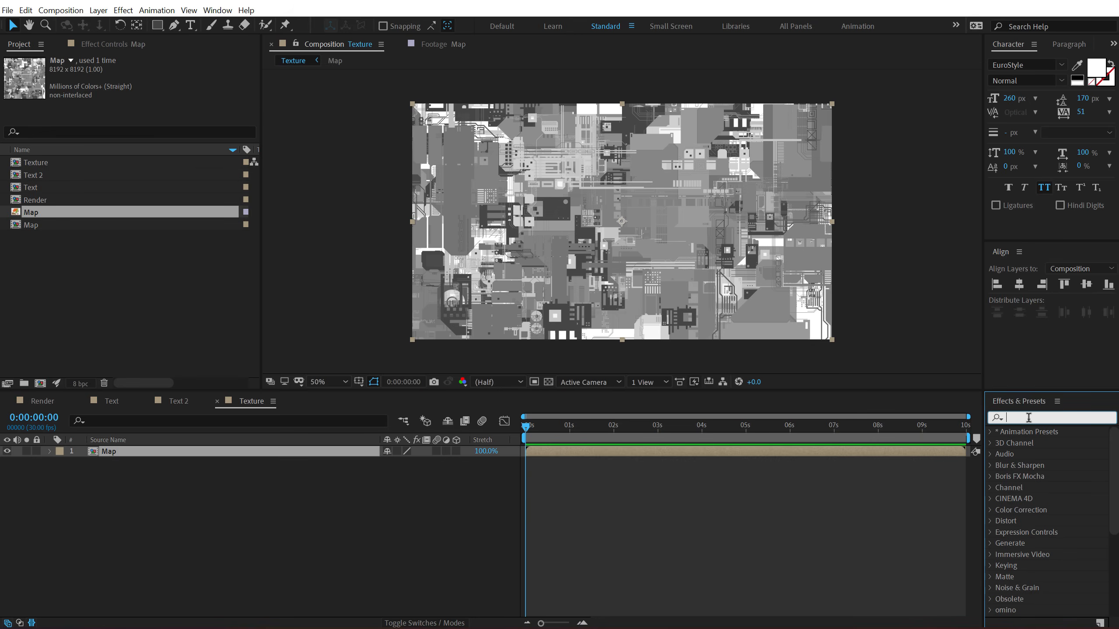
type("veg")
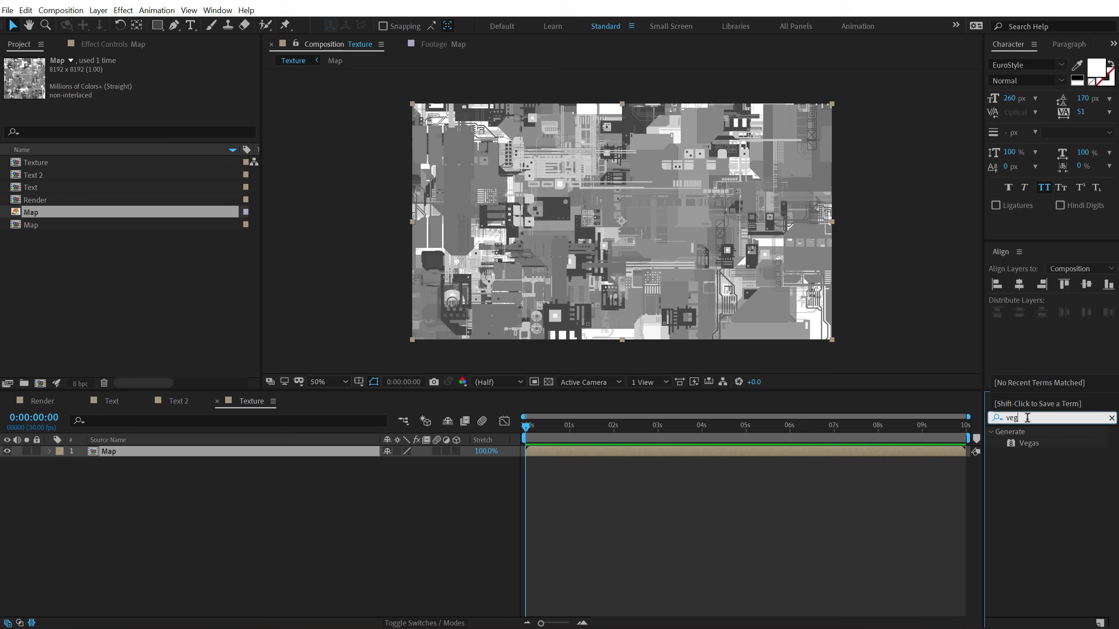
double_click(1034, 441)
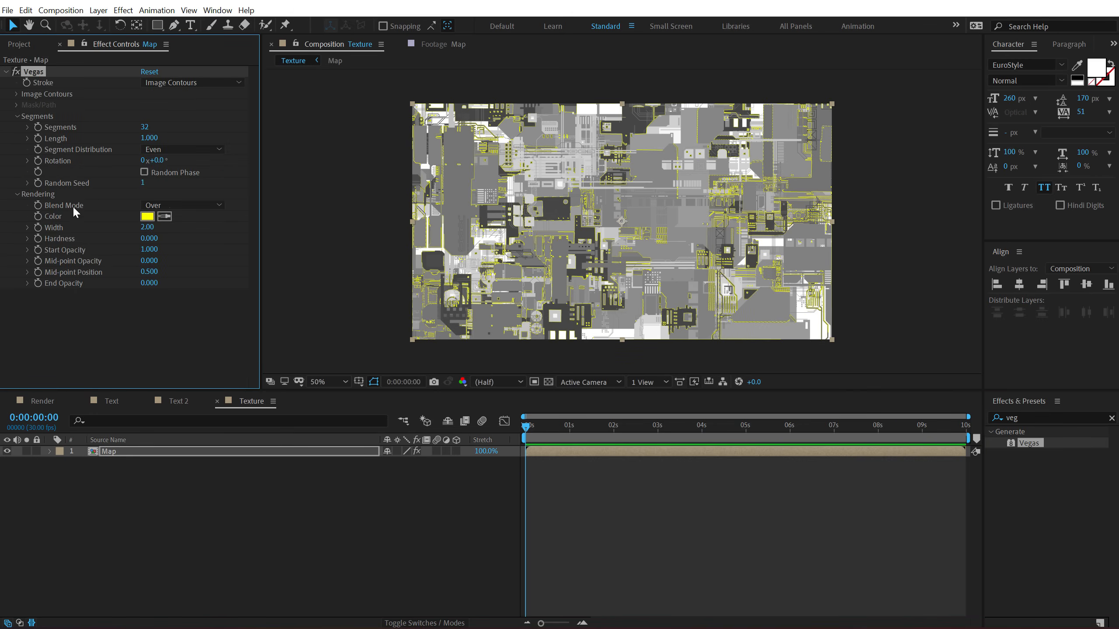
left_click(182, 205)
left_click(178, 219)
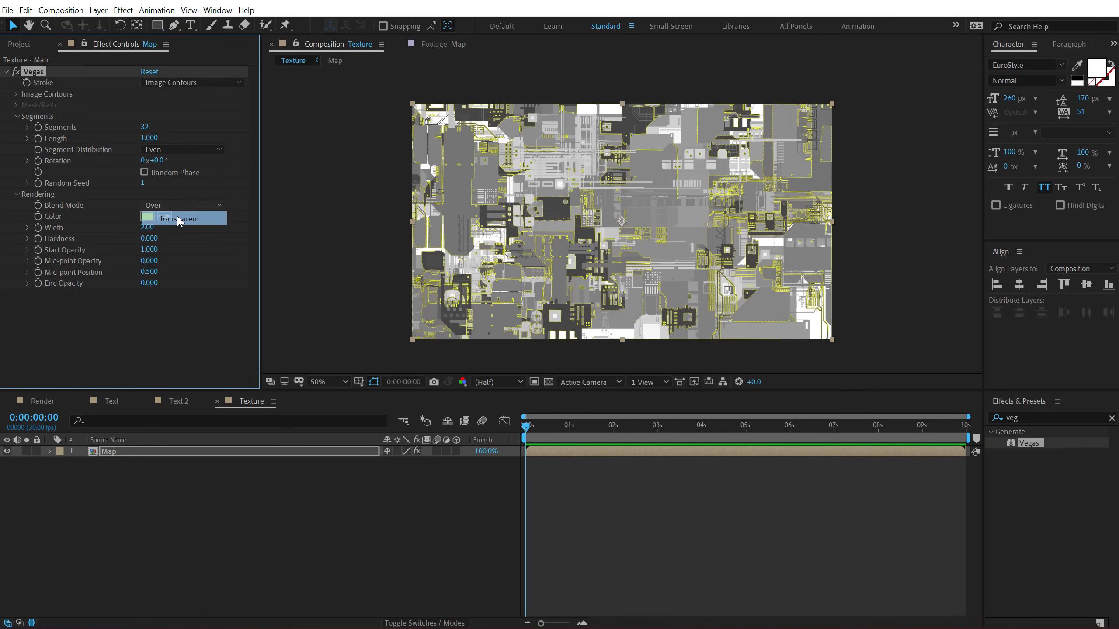
key("period")
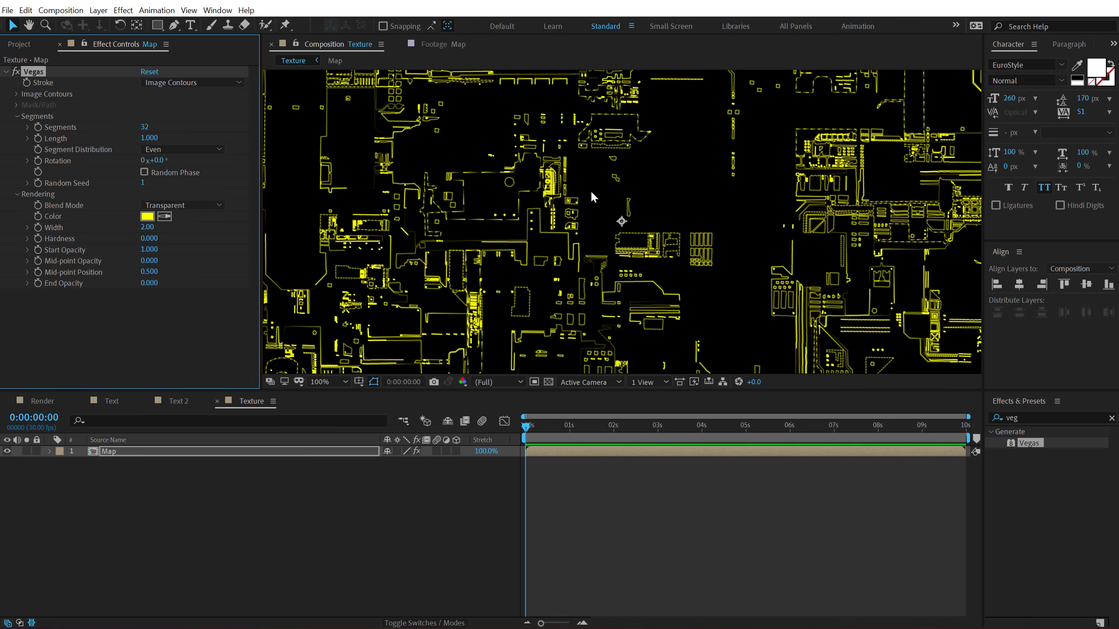
left_click(498, 382)
key("comma")
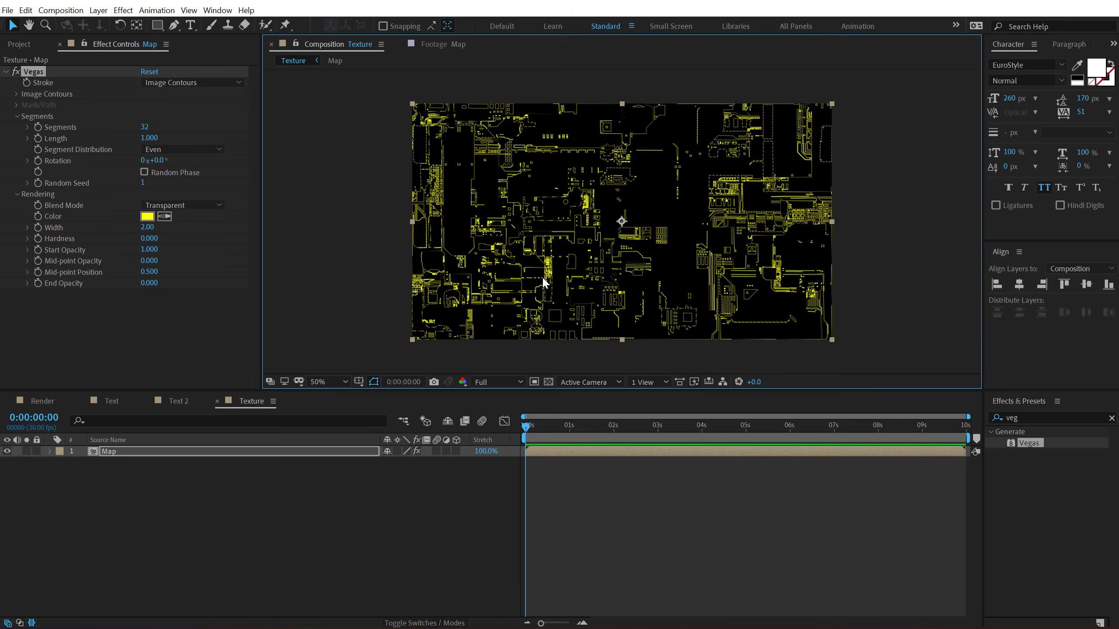
- Set the Vegas stroke color to white (ffffff) and the number of segments to 5
left_click(147, 216)
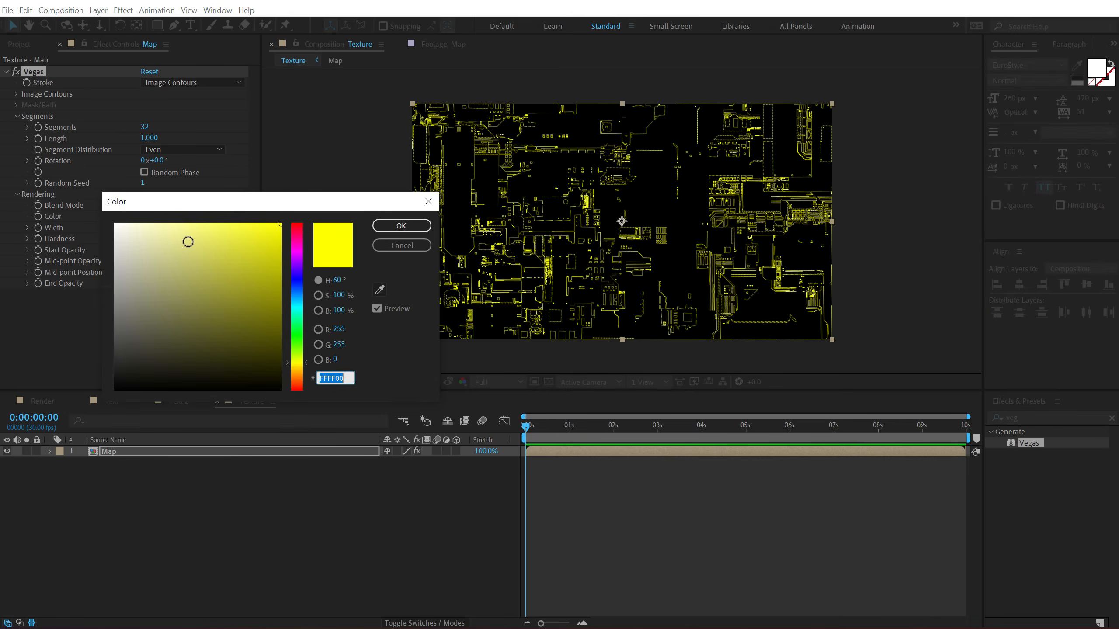
type("ffffff")
left_click(390, 226)
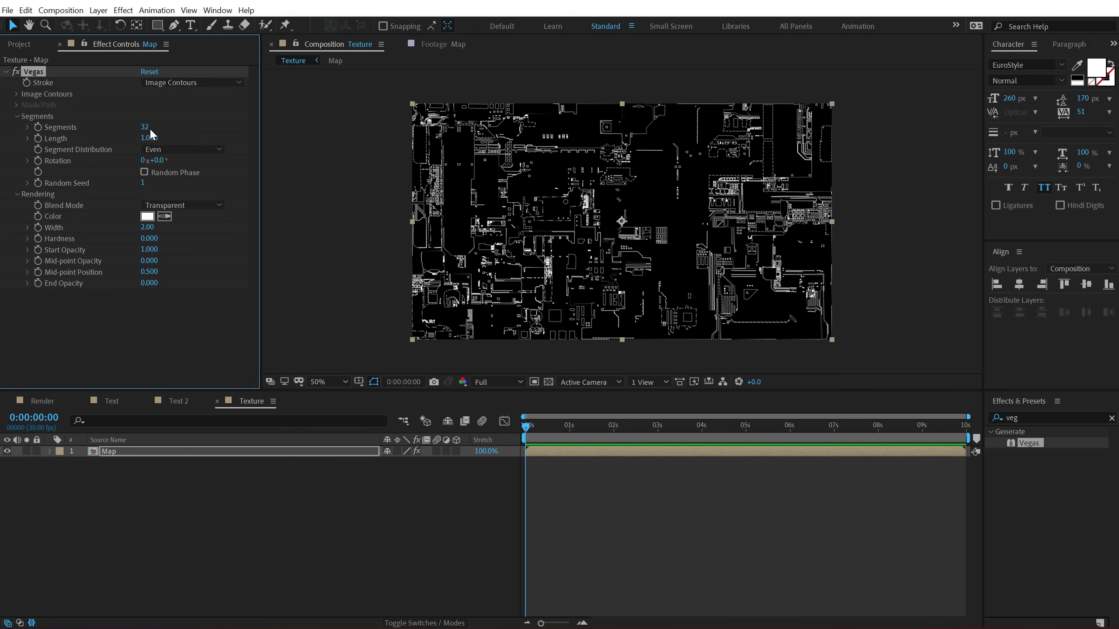
left_click(146, 128)
key("Return")
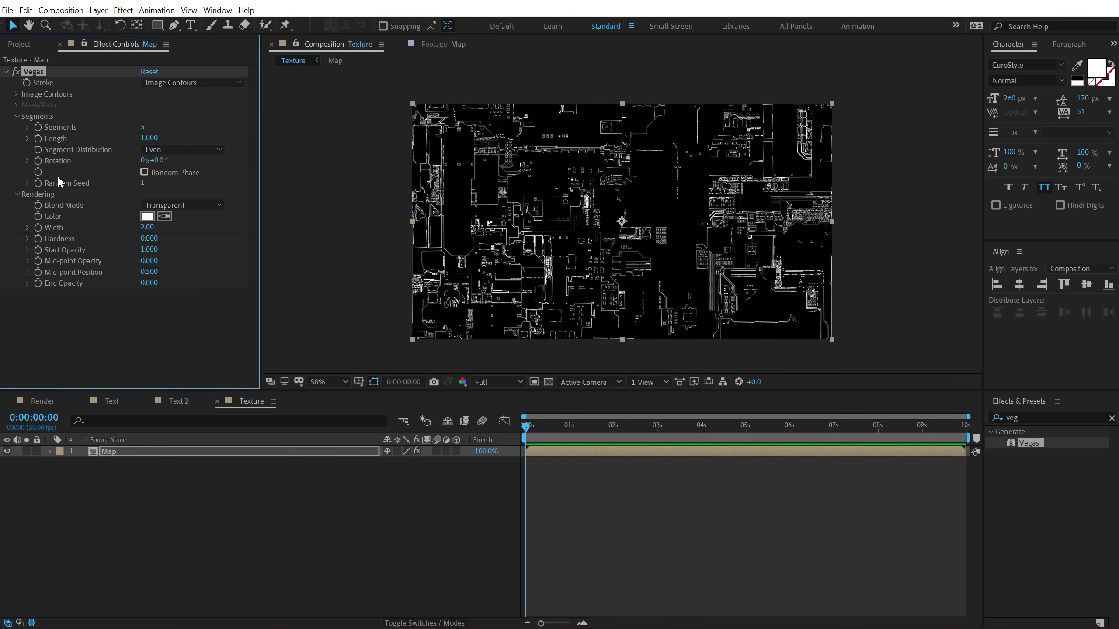
- Try out the Vegas rotation, and animate it with the expression time*25
left_click_drag(158, 161, 203, 161)
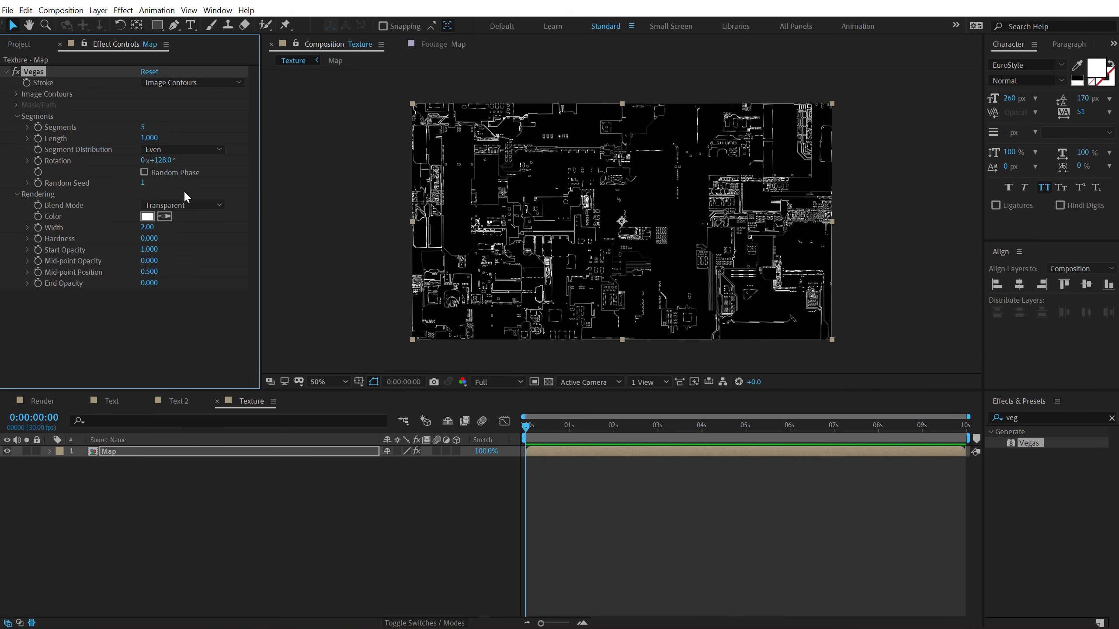
left_click(38, 160, "alt")
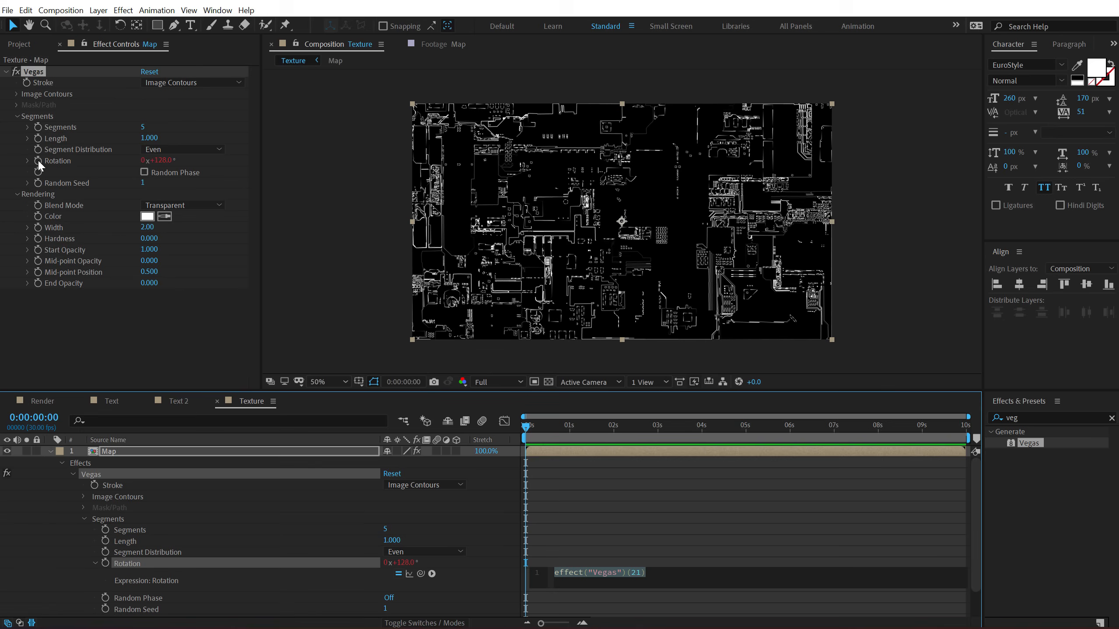
type("time")
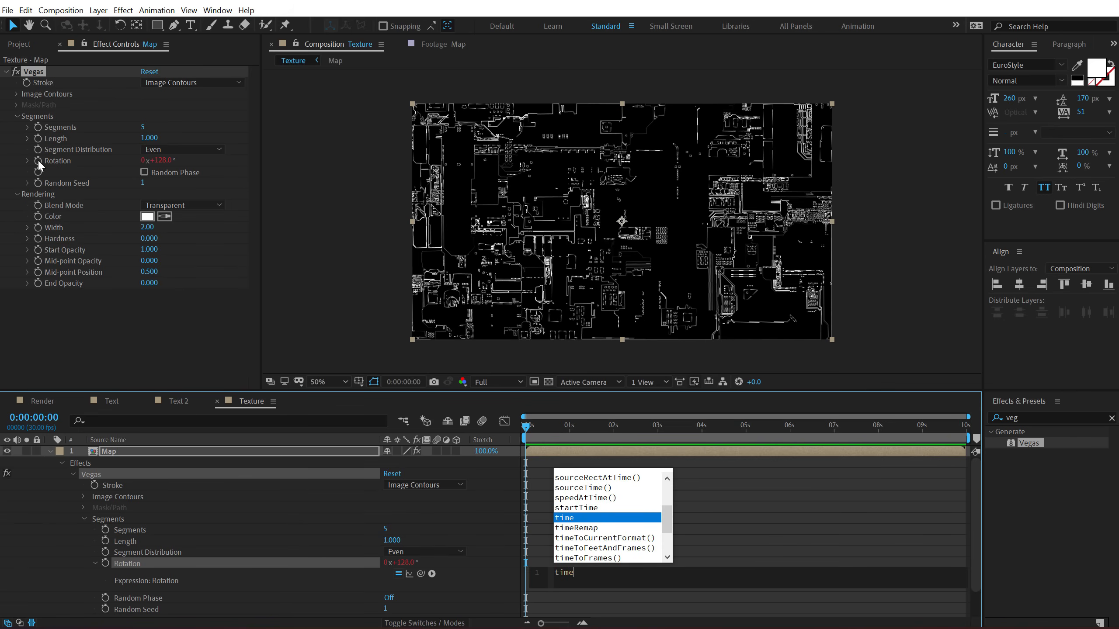
type("*")
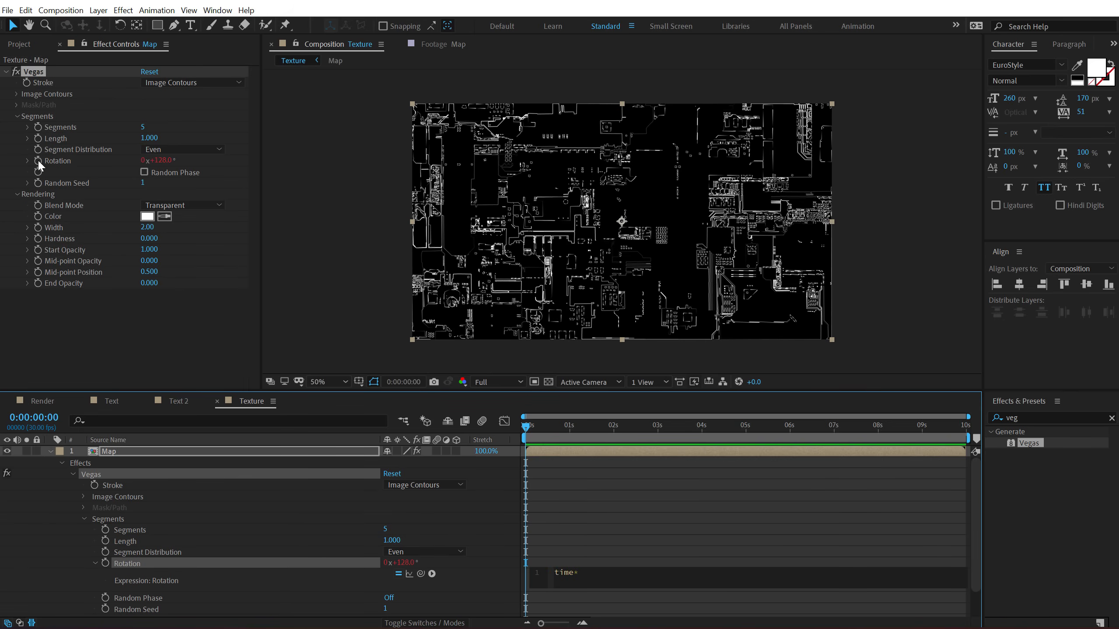
type("25")
left_click(634, 500)
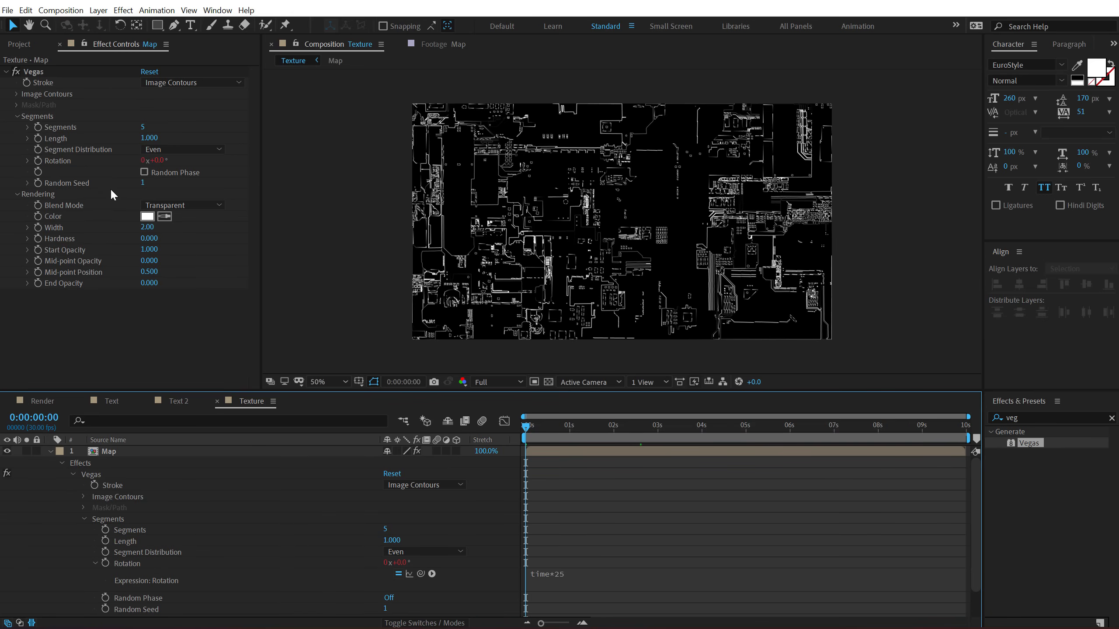
- Enable Random Phase on the Vegas effect, preview the animation, and set the Random Seed to 19
left_click(144, 173)
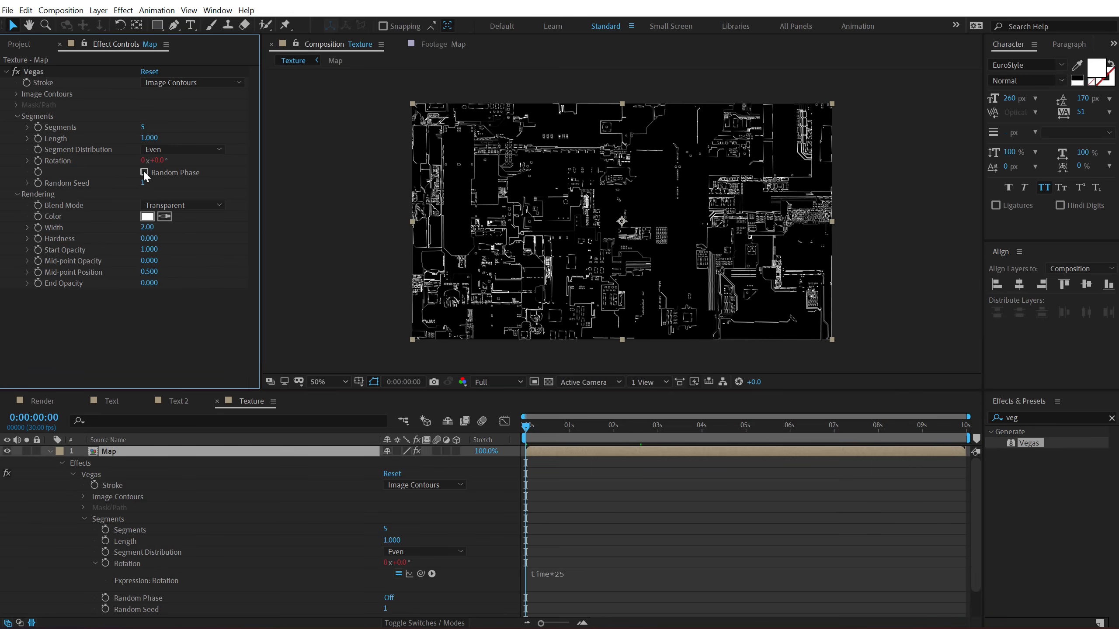
left_click(144, 173)
left_click_drag(570, 426, 482, 435)
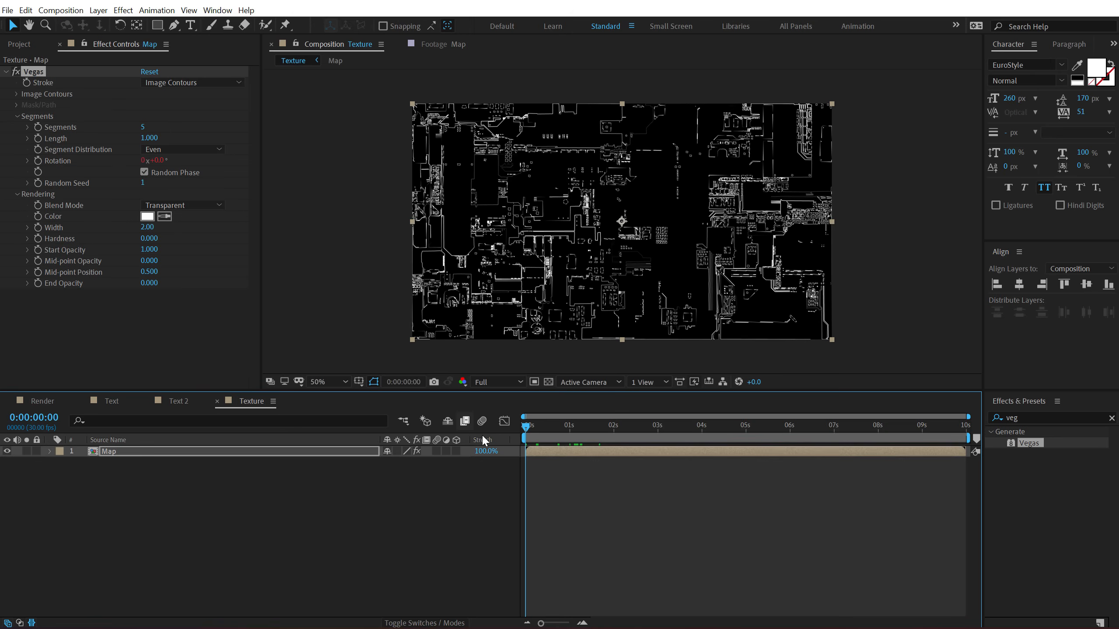
key("space")
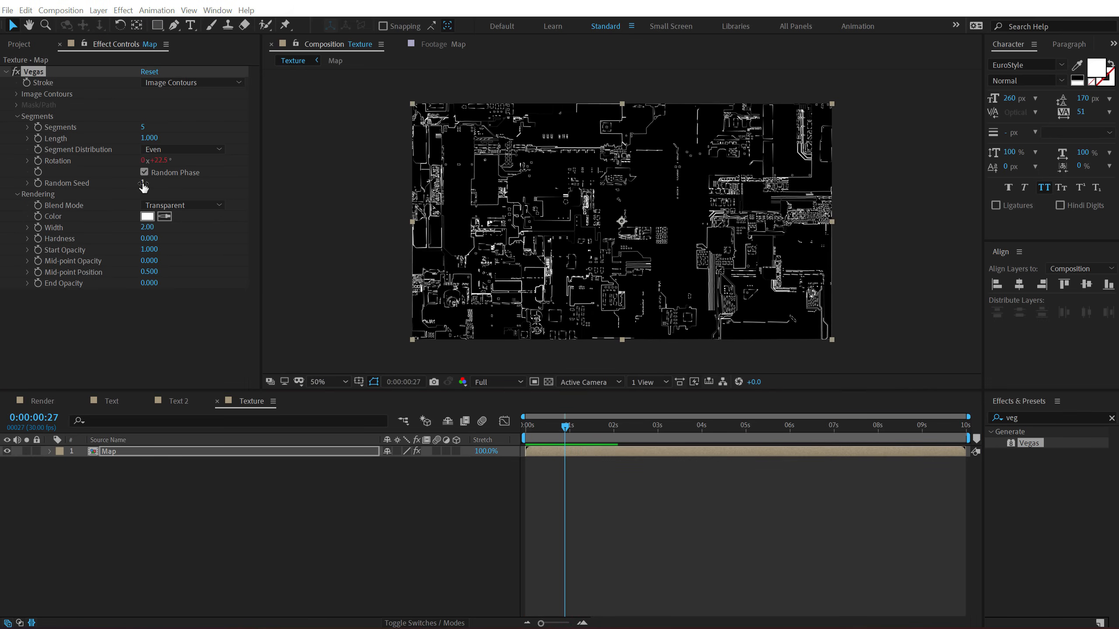
left_click_drag(143, 182, 155, 182)
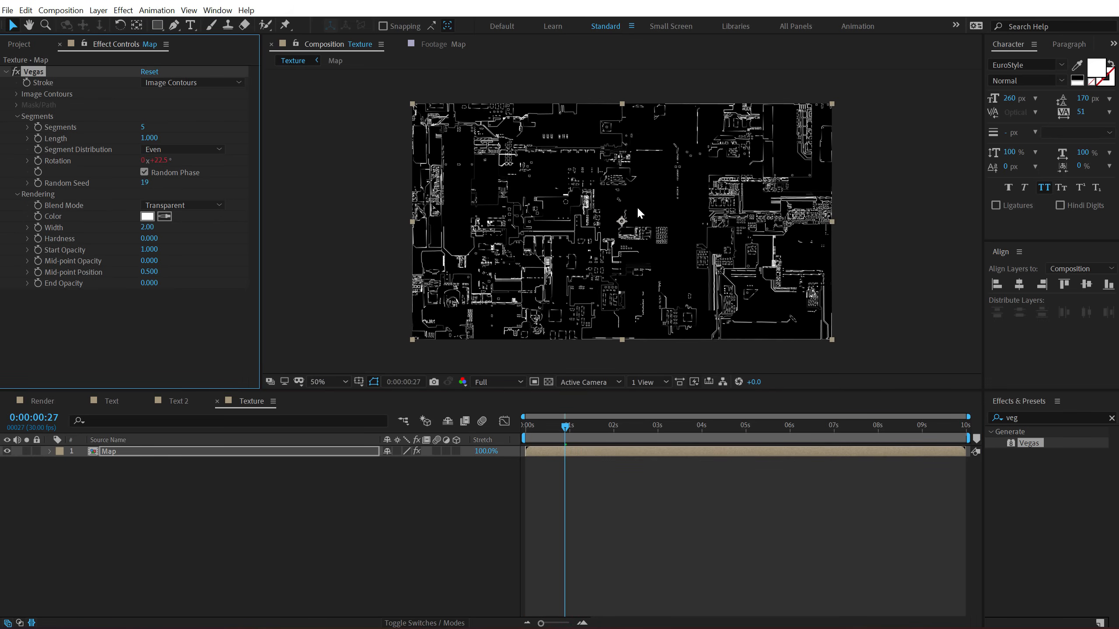
- Open the nested Map composition and shift the map image upward in the frame
double_click(125, 458)
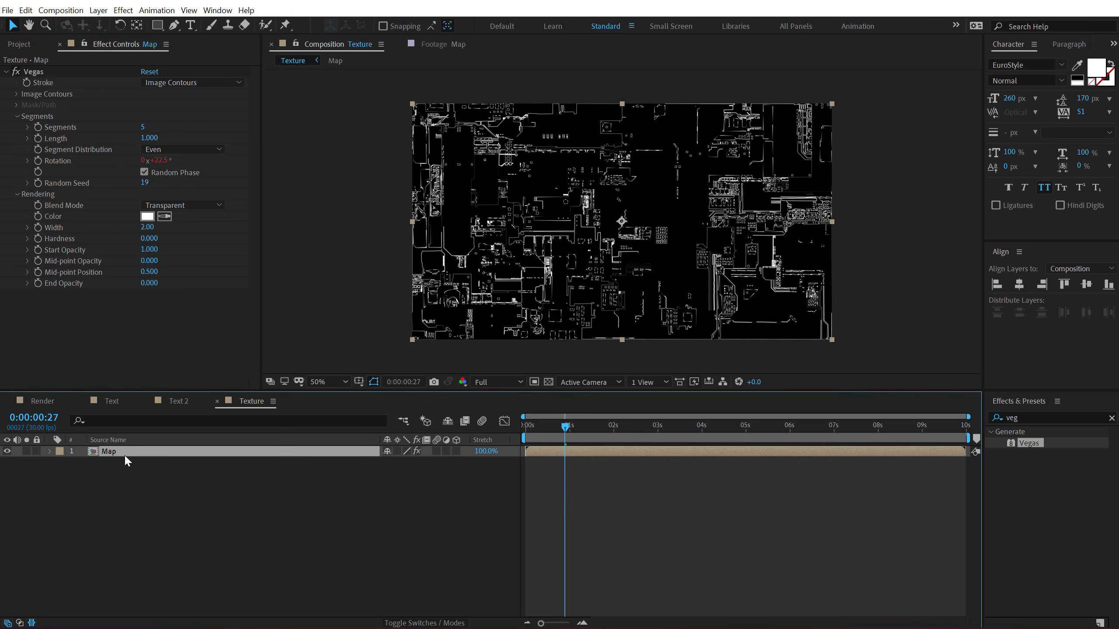
left_click_drag(652, 286, 651, 226)
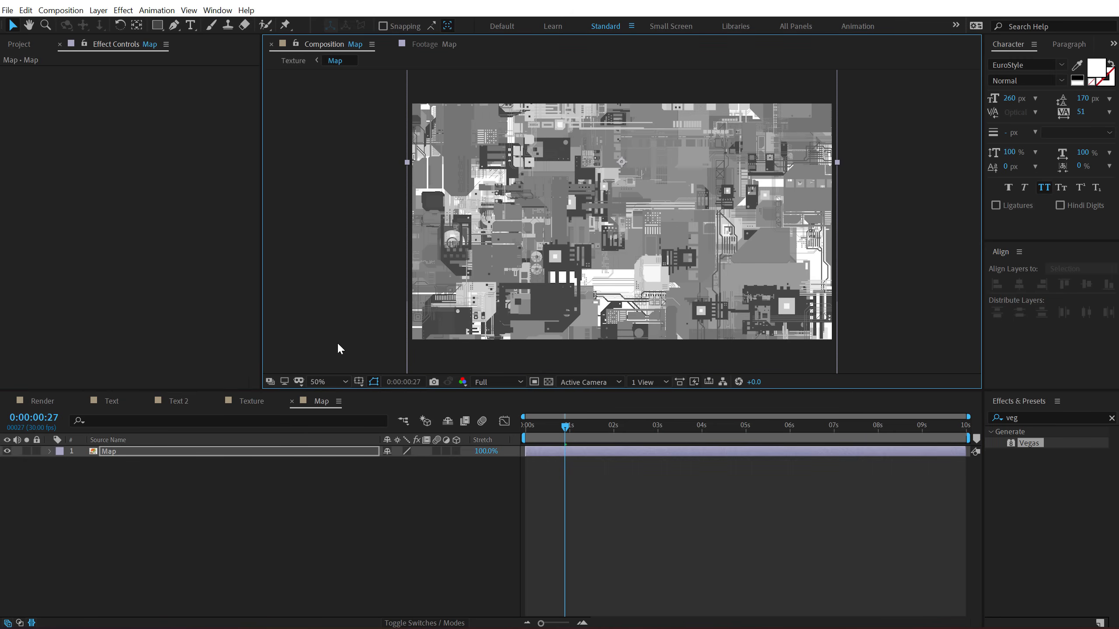
- Apply the Levels effect to the map image and raise its Input Black to 52
left_click(167, 455)
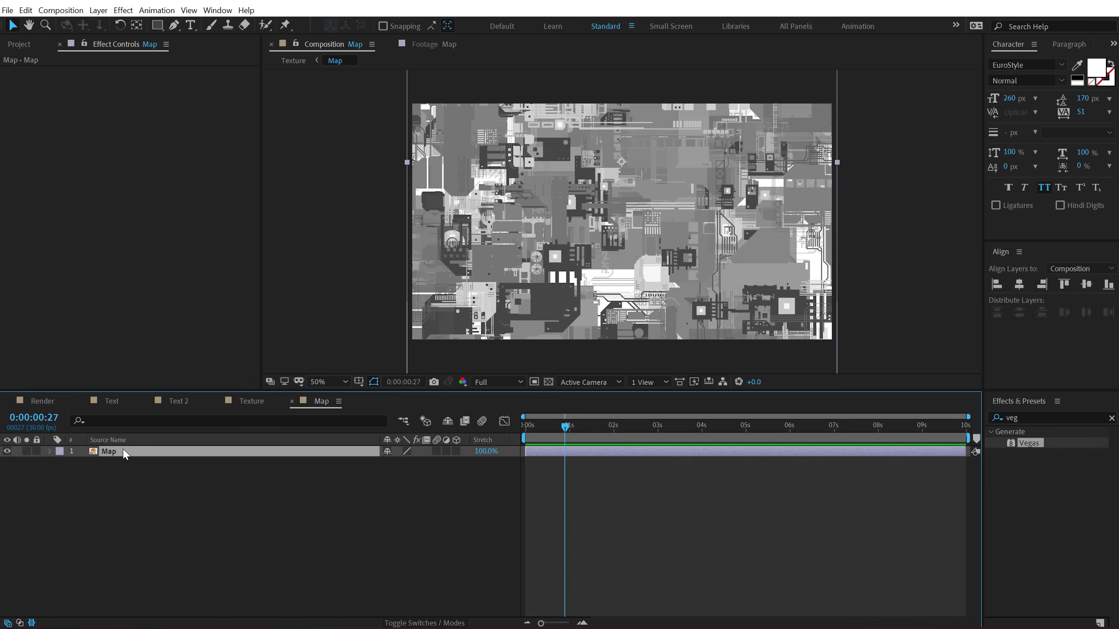
left_click(1041, 418)
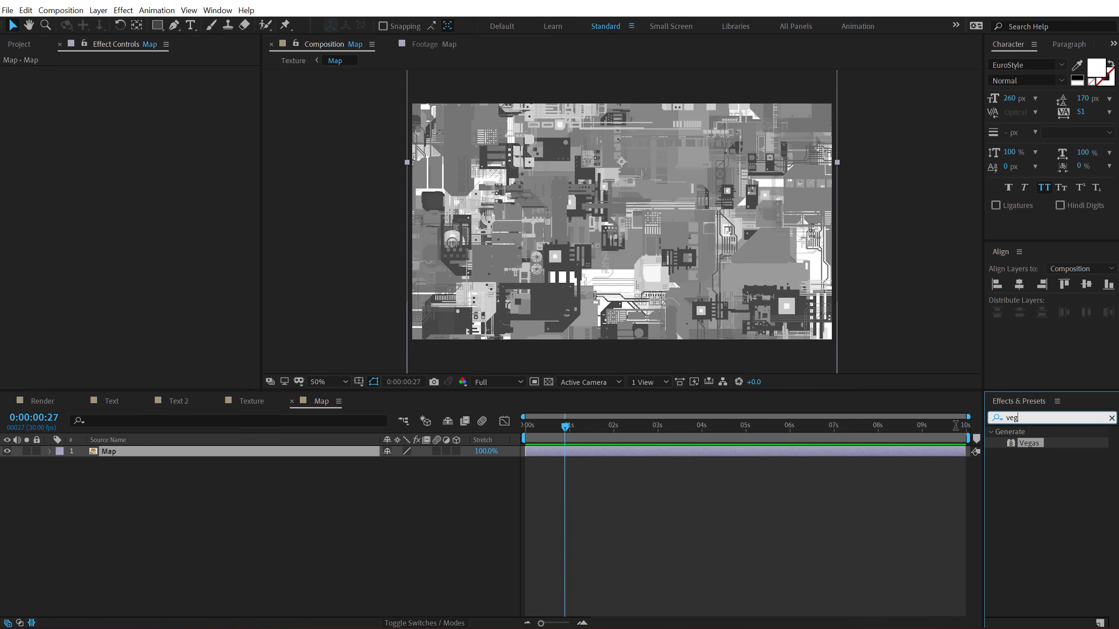
type("leve")
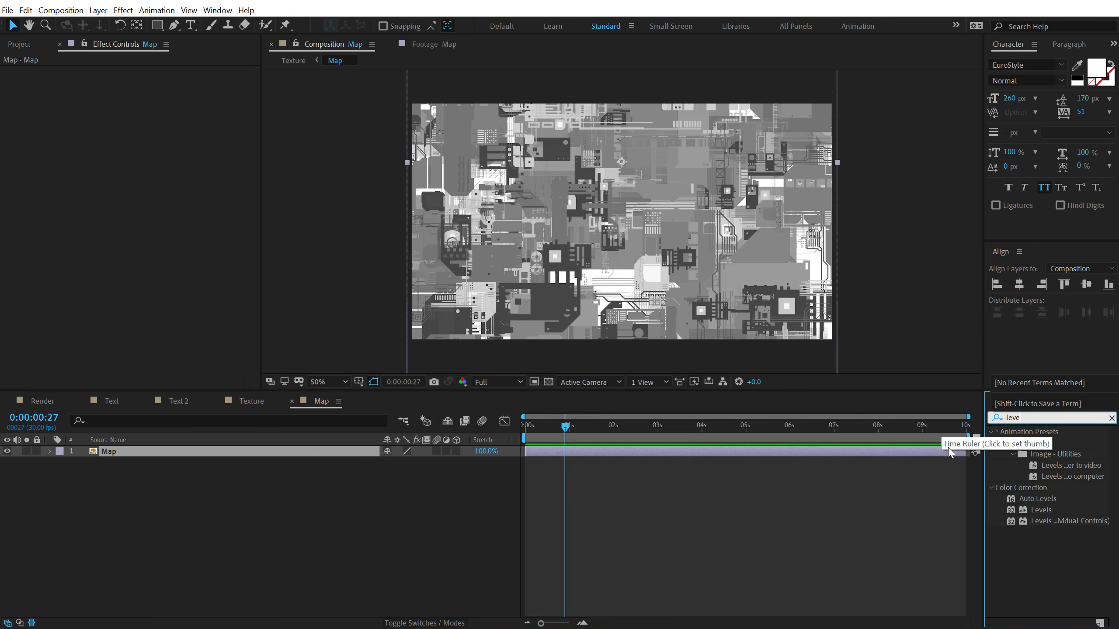
left_click_drag(1035, 510, 166, 153)
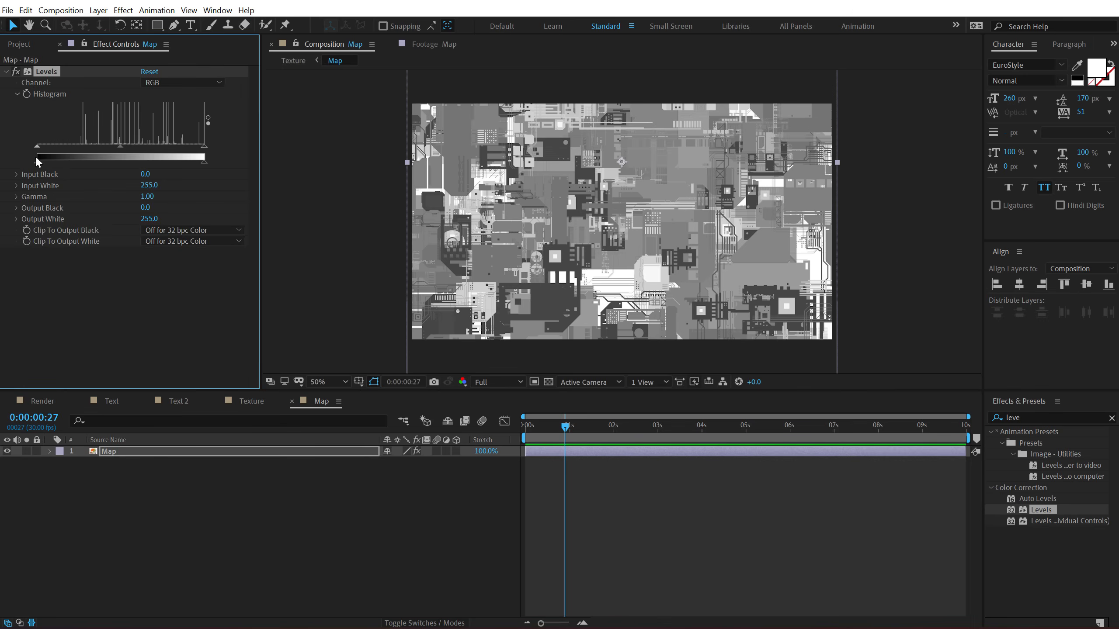
left_click_drag(37, 146, 71, 139)
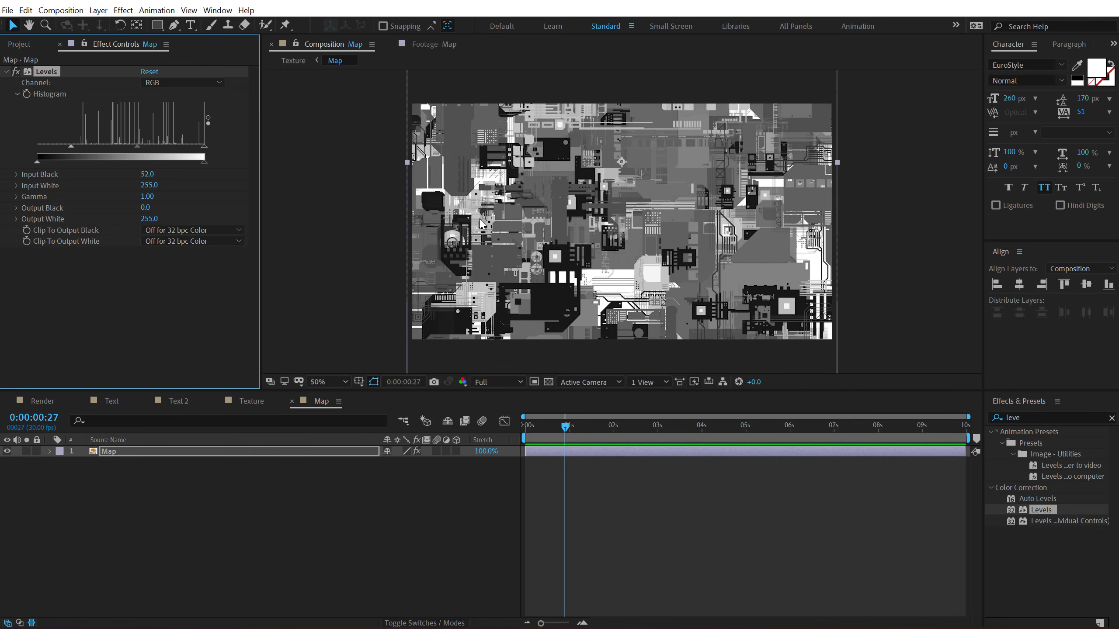
- In the Texture composition, duplicate the Map layer and delete the Vegas effect from the lower copy
left_click(252, 401)
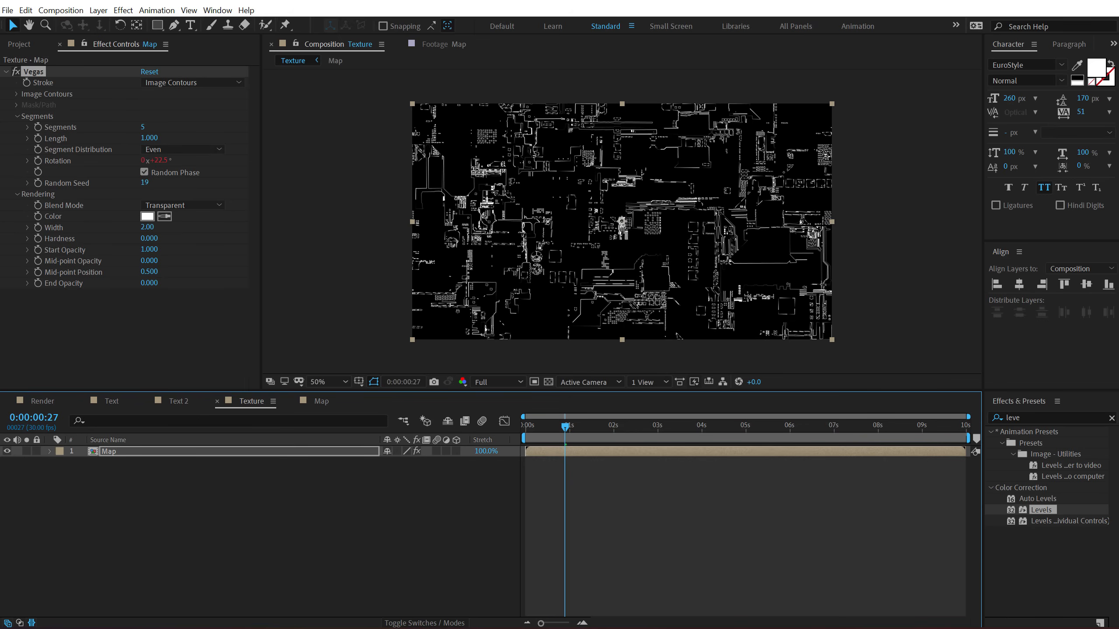
left_click(119, 454)
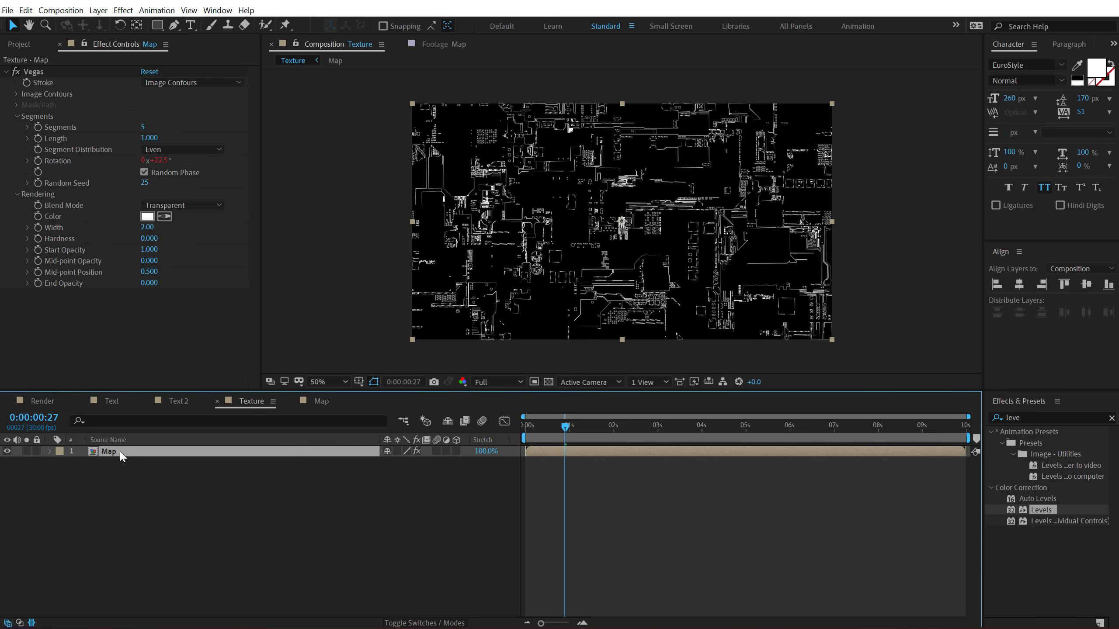
key("ctrl+d")
left_click(117, 462)
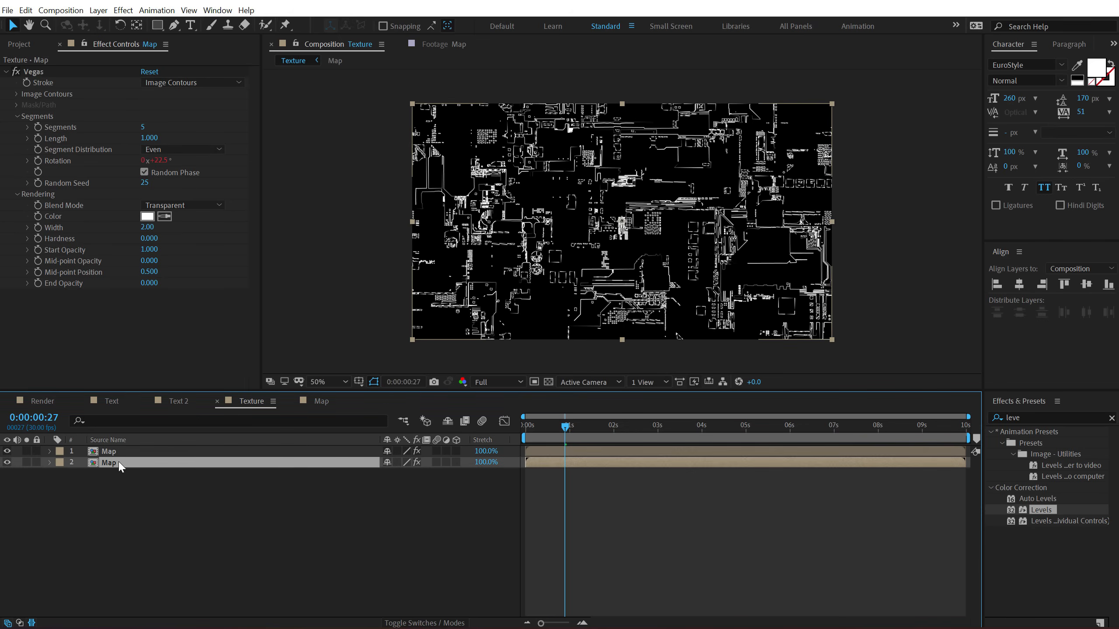
left_click(38, 72)
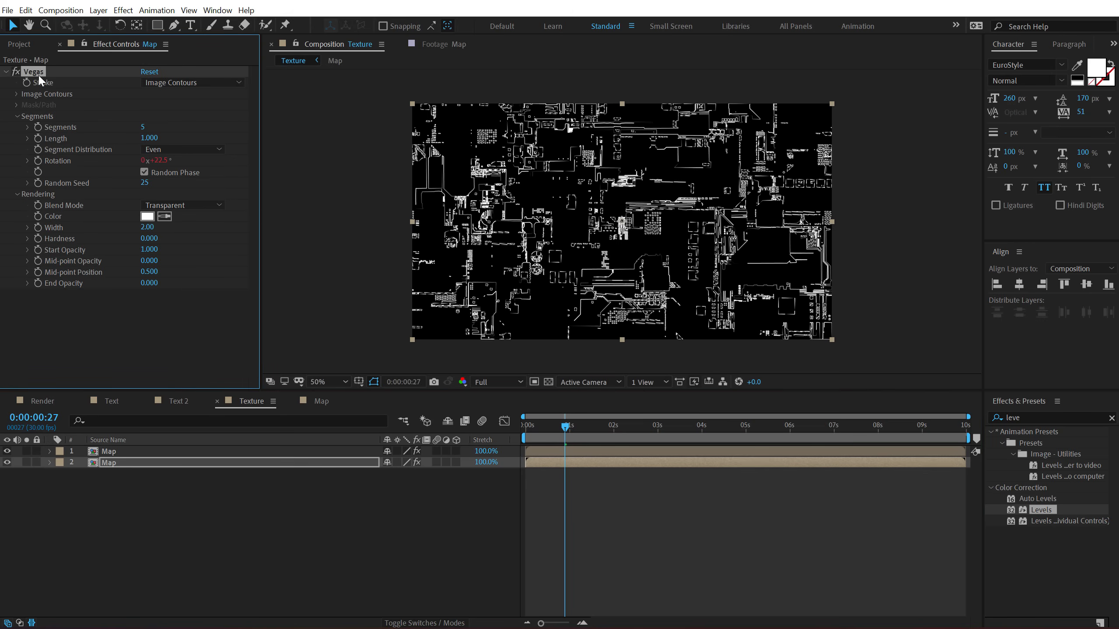
key("Delete")
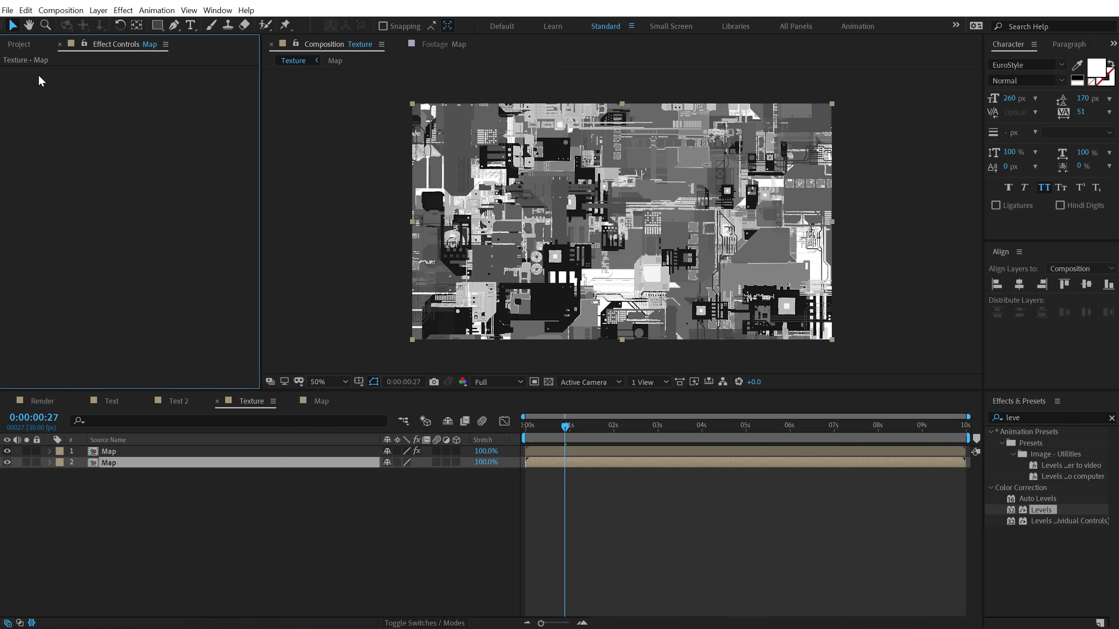
- Duplicate the Map layer that has Vegas, apply CC Star Burst to the top copy, and solo that layer
left_click(108, 453)
key("ctrl+d")
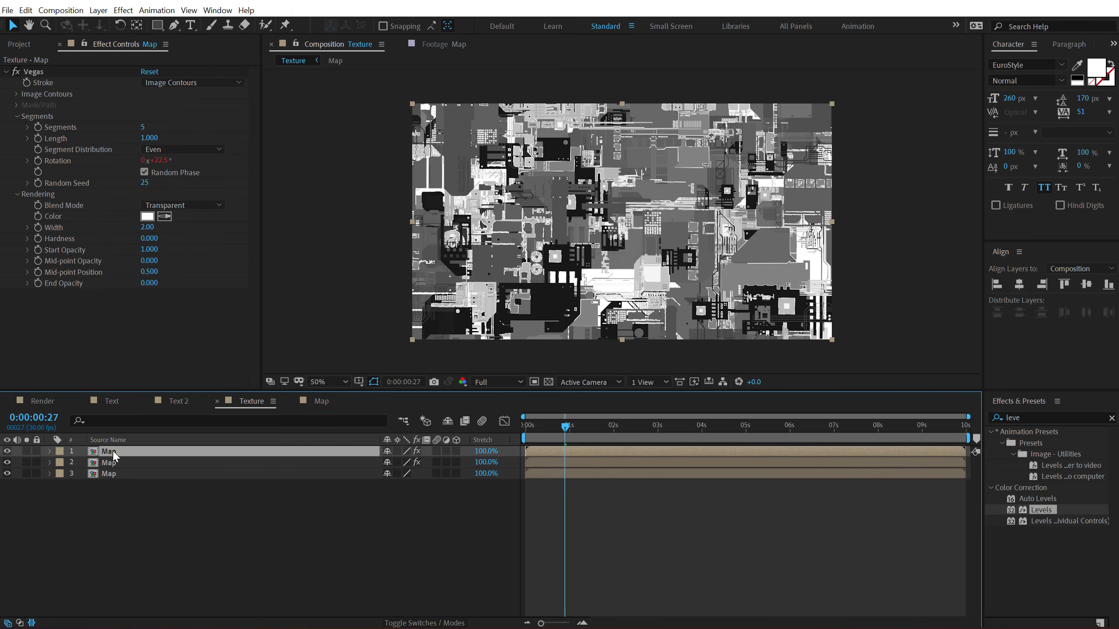
left_click_drag(1032, 417, 902, 422)
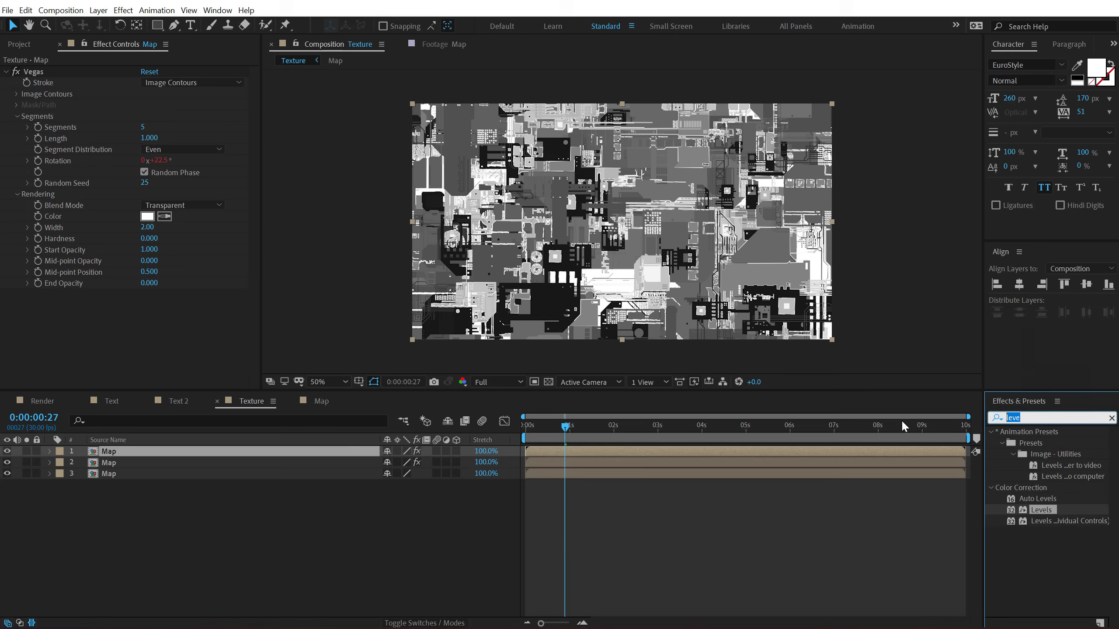
type("cc st")
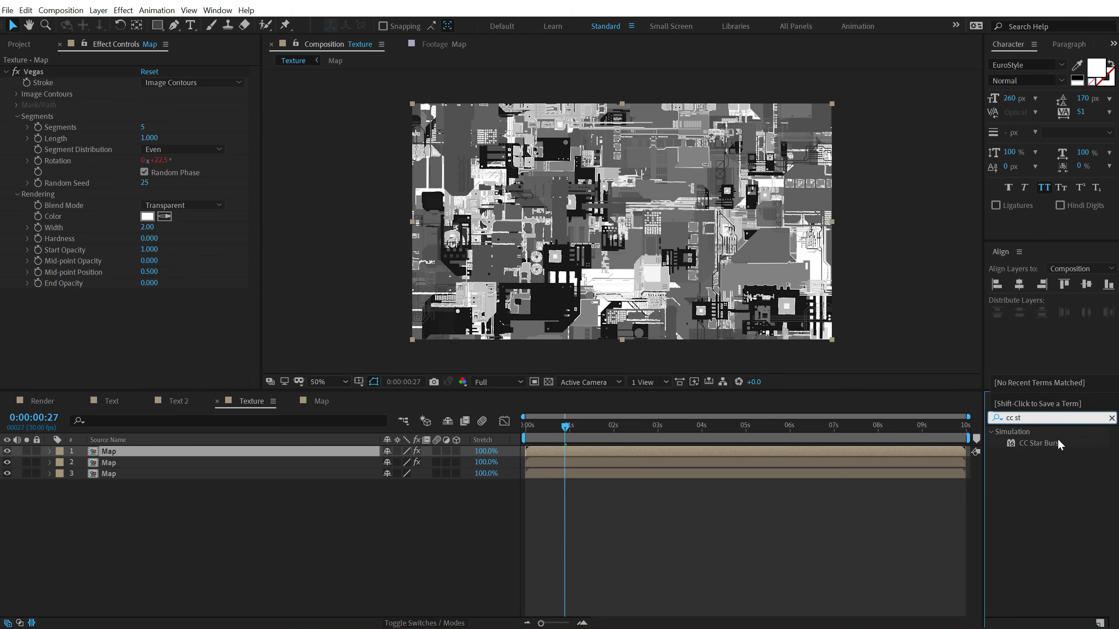
left_click(1051, 442)
double_click(1051, 444)
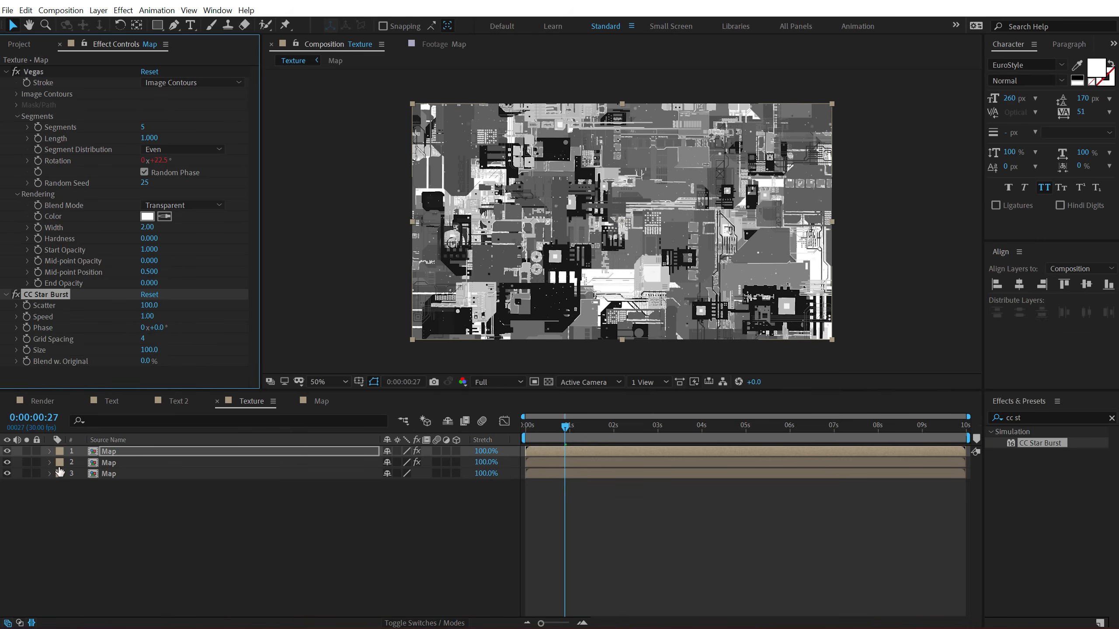
left_click(27, 451)
left_click(219, 327)
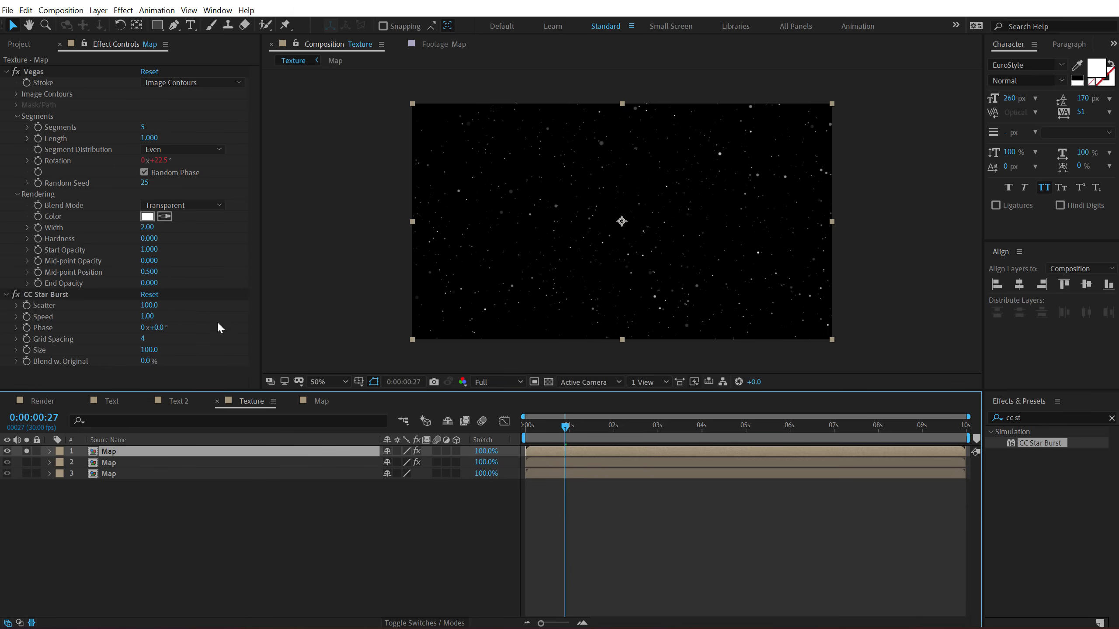
- Set the CC Star Burst Scatter to 0, Speed to 0 and Grid Spacing to 5
left_click(150, 305)
type("0")
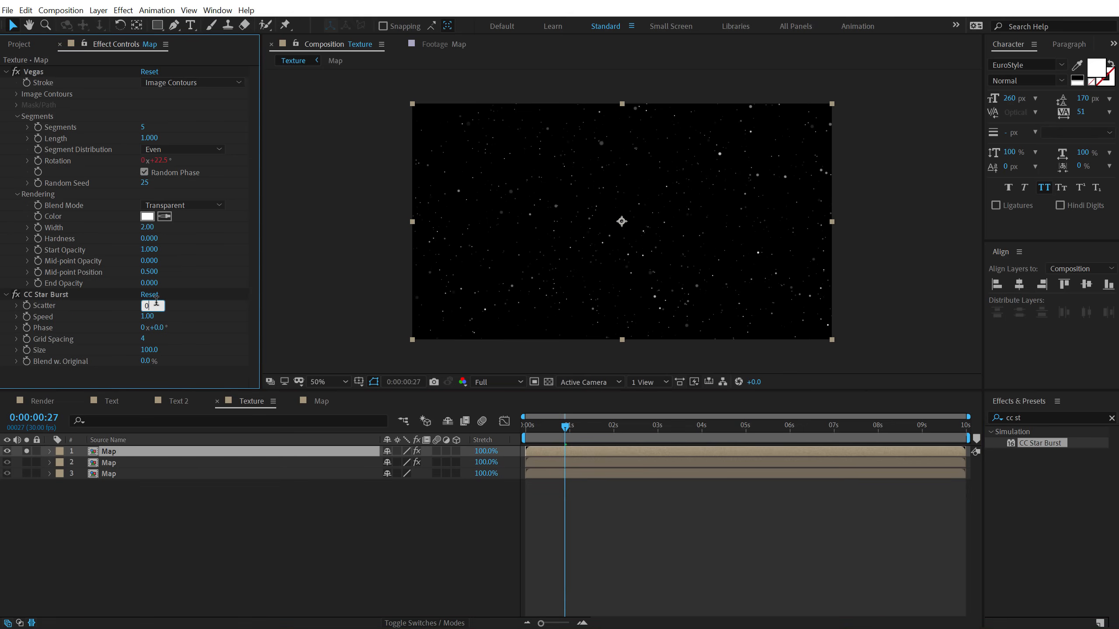
key("Return")
left_click(147, 317)
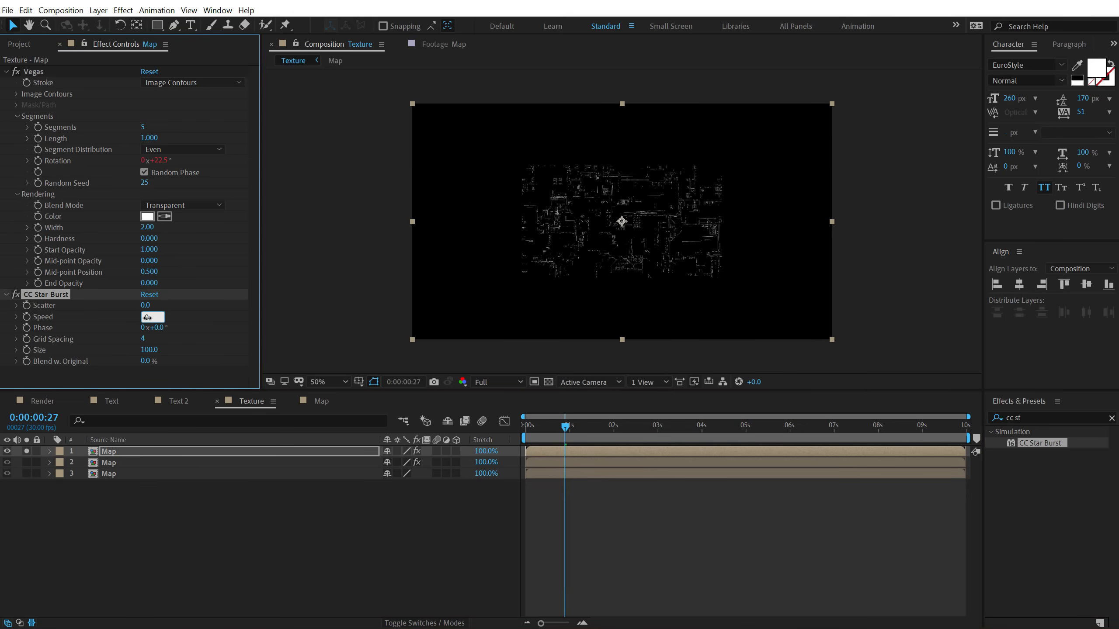
type("0")
key("Return")
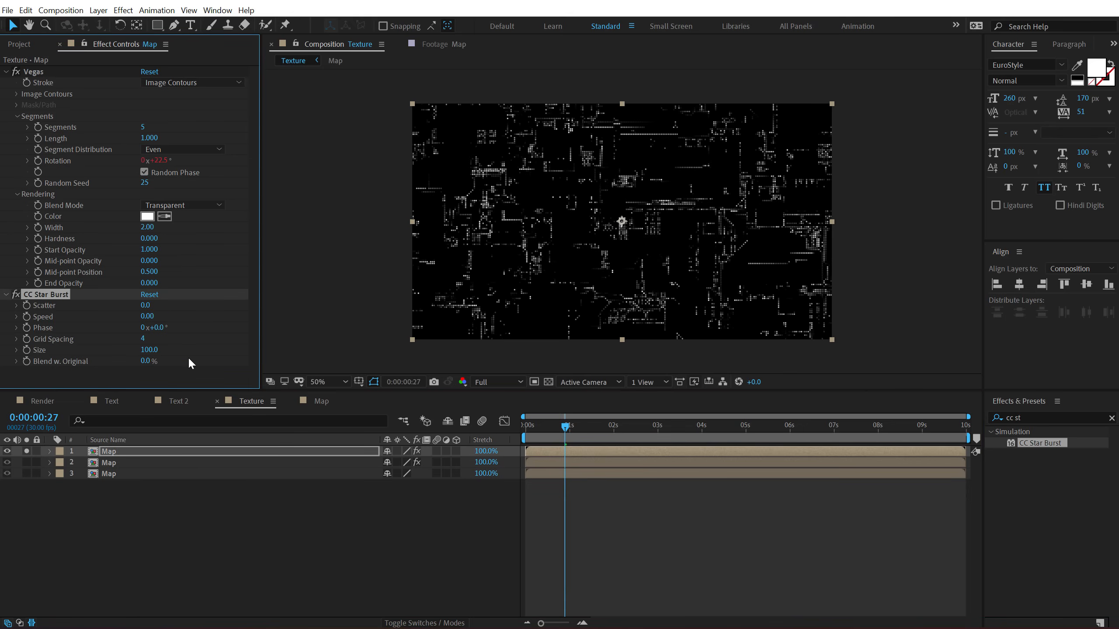
left_click(143, 339)
type("5")
key("Return")
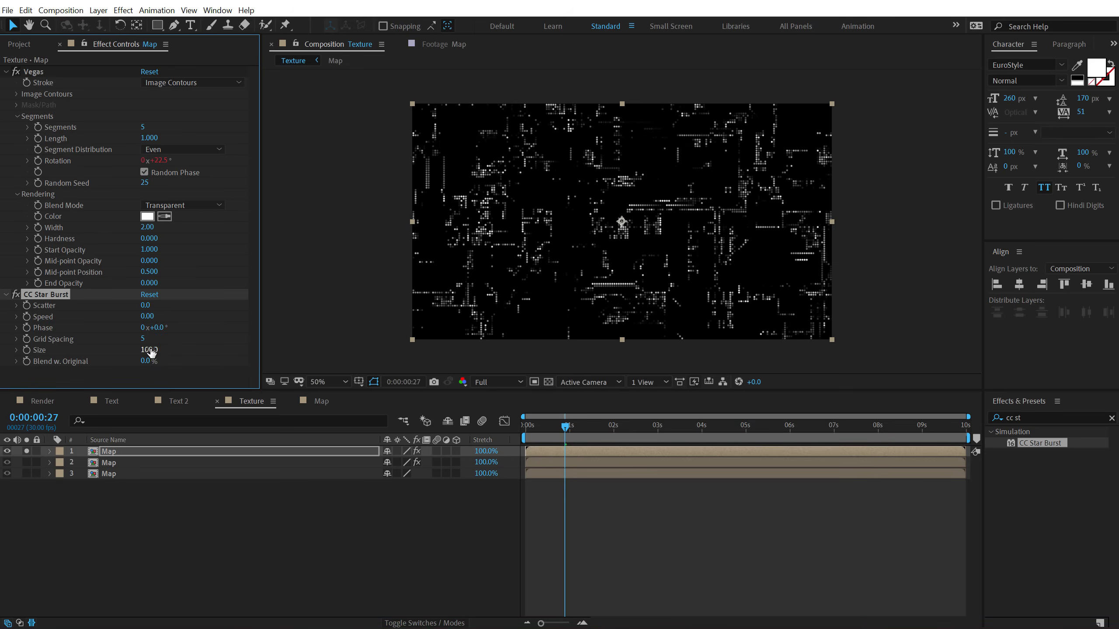
- Try CC Star Burst with a Size of 119 and a Speed of 0.44, and return the Speed to 0
mouse_move(147, 349)
left_mouse_down()
mouse_move(137, 348)
mouse_move(169, 354)
left_mouse_up()
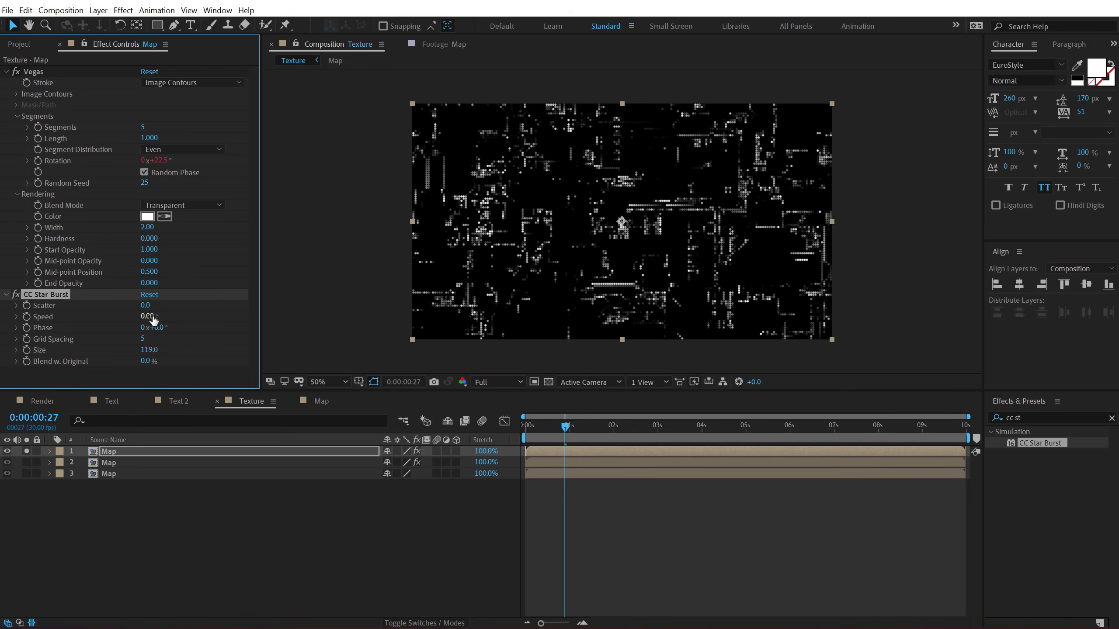
left_click_drag(147, 315, 183, 317)
scroll(648, 257, "up", 1)
scroll(648, 257, "down", 1)
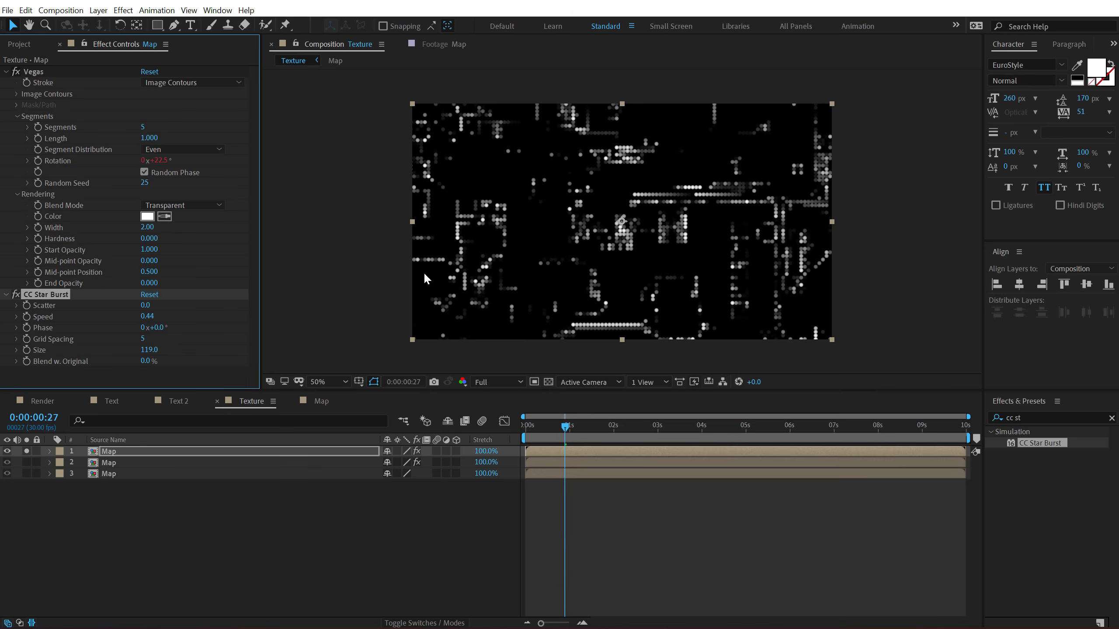
left_click(146, 317)
type("00")
key("Return")
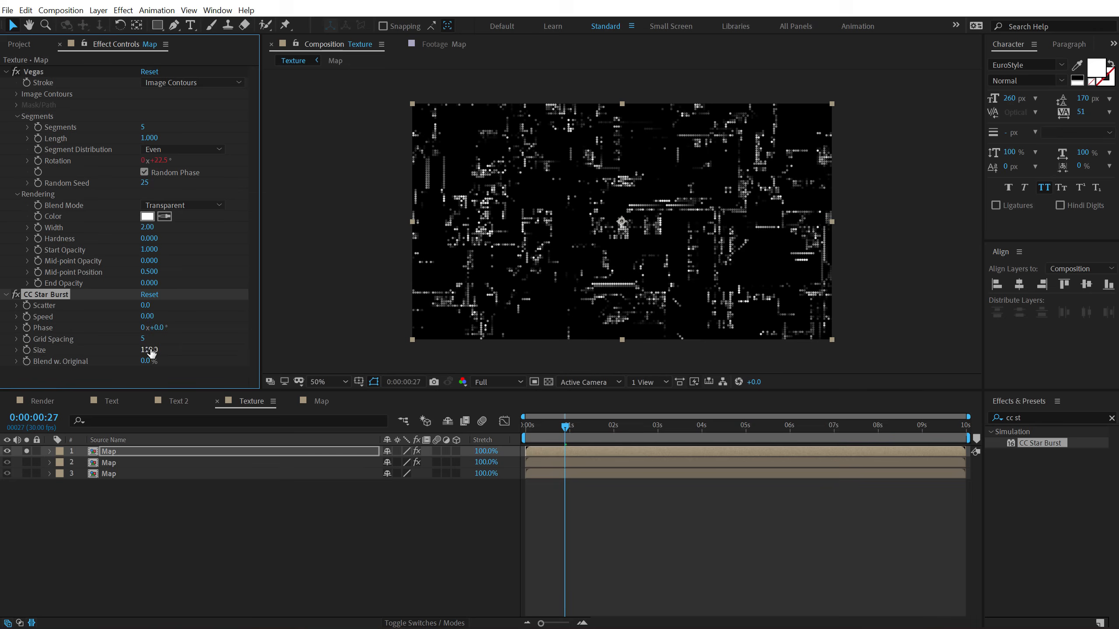
- Set the CC Star Burst Size to 70 and turn off solo on the top Map layer
left_click(150, 350)
type("70")
key("Return")
left_click(26, 451)
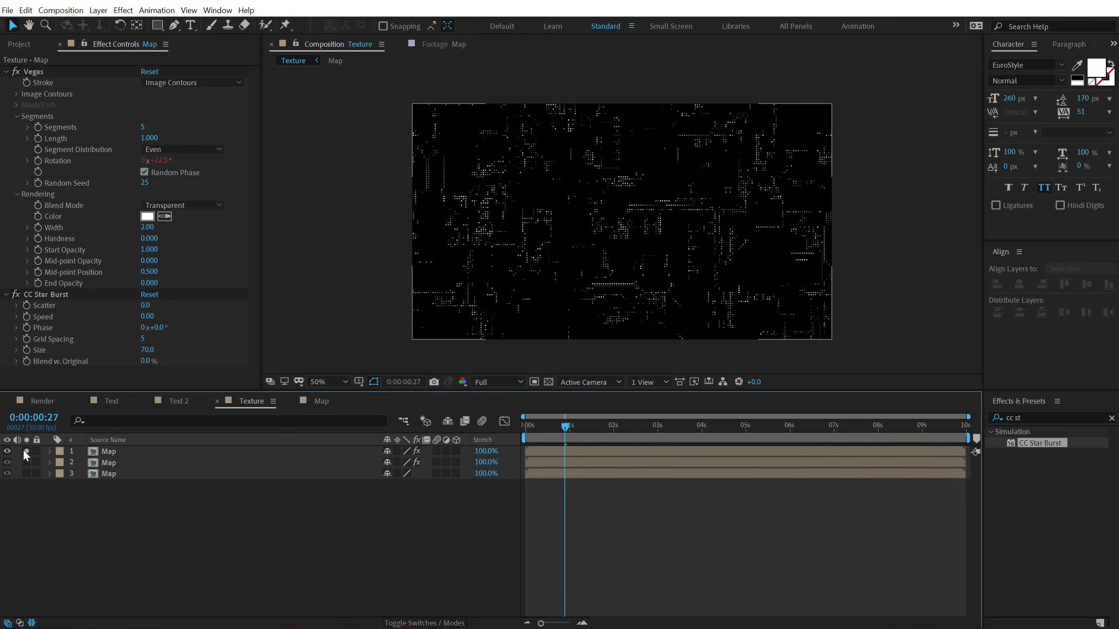
- Preview the combined Map layers at several times in the Texture composition and inspect the details up close
key("space")
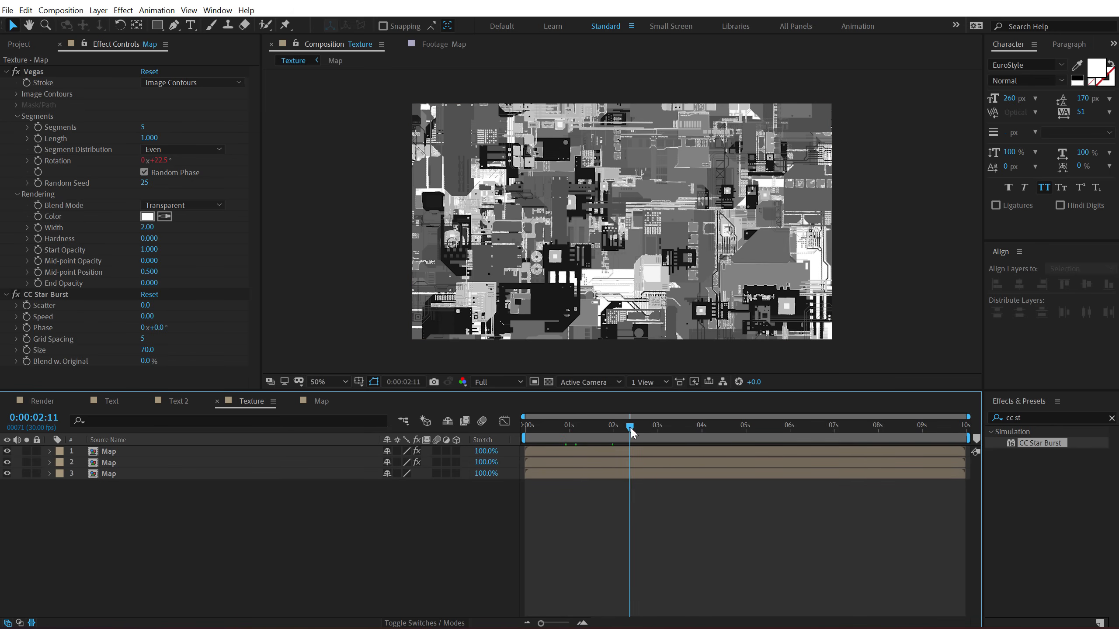
key("period")
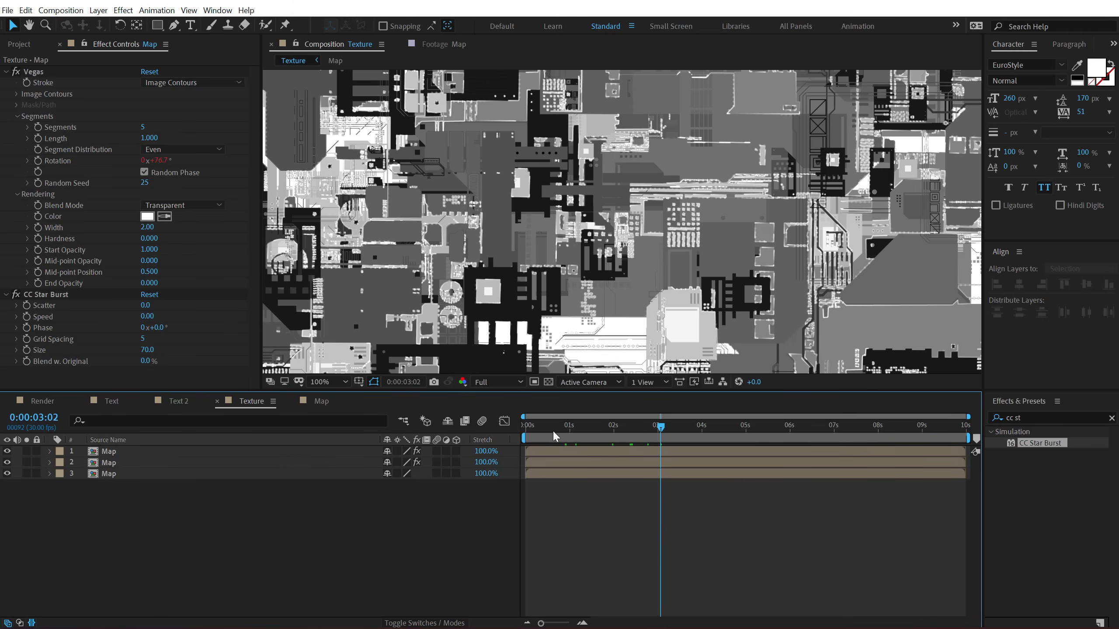
left_click_drag(552, 430, 681, 428)
key("comma")
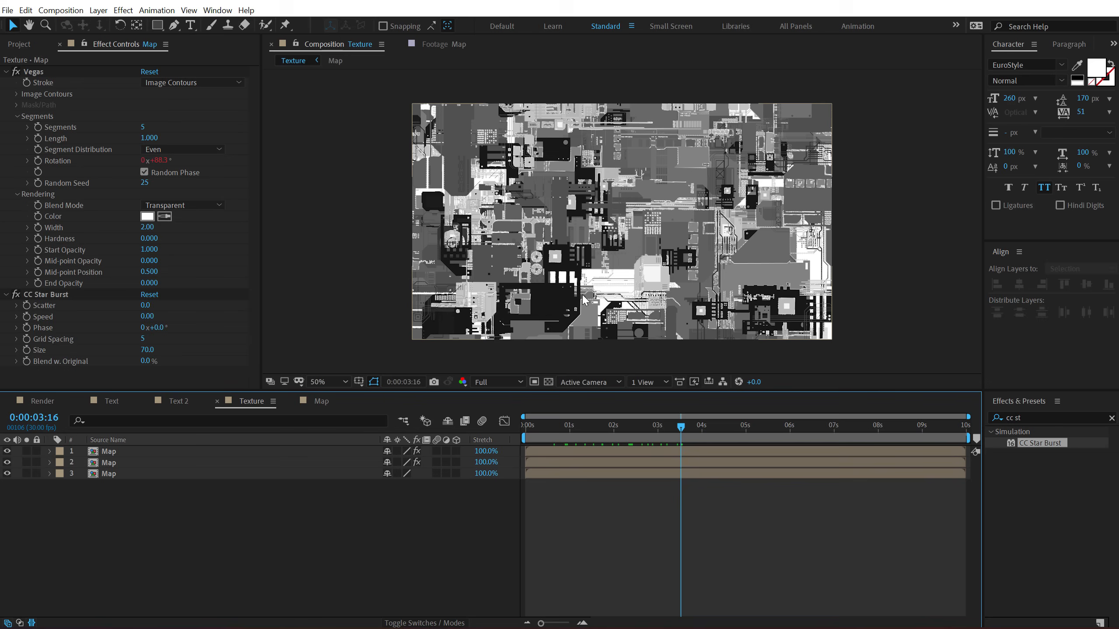
- Add the Text composition to the Render composition and place the Texture composition beneath it
left_click(49, 400)
left_click(18, 44)
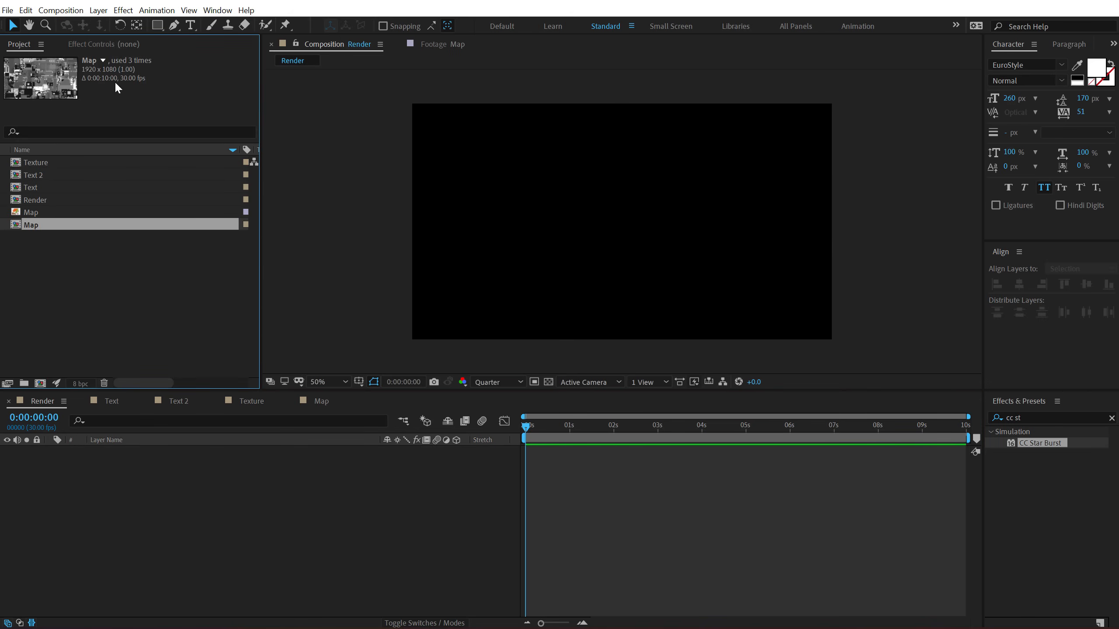
left_click_drag(36, 187, 256, 493)
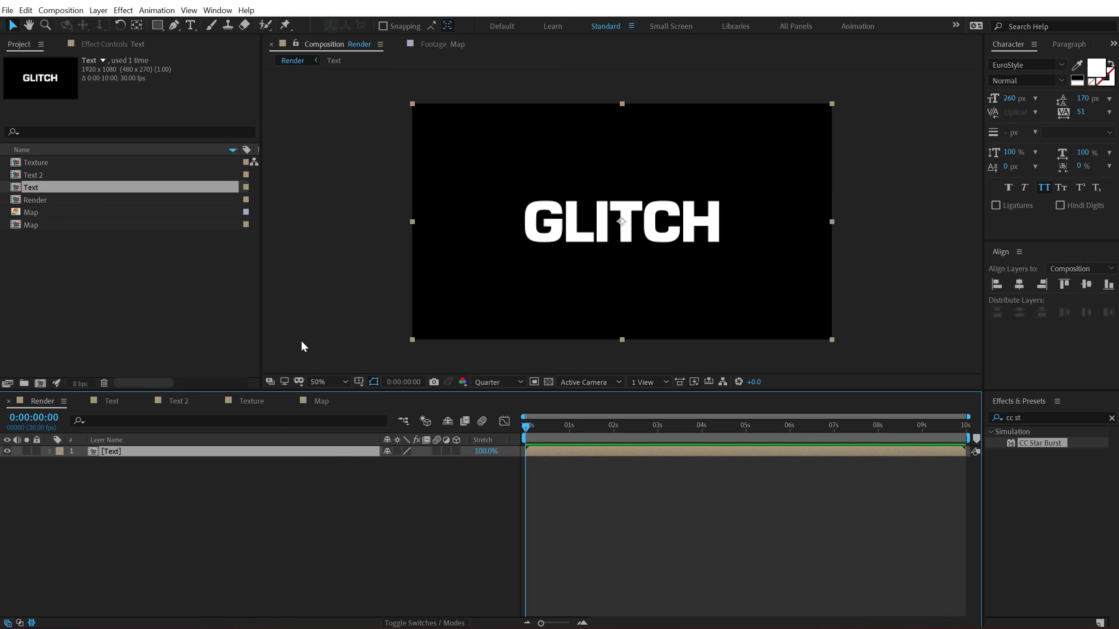
left_click_drag(38, 162, 148, 502)
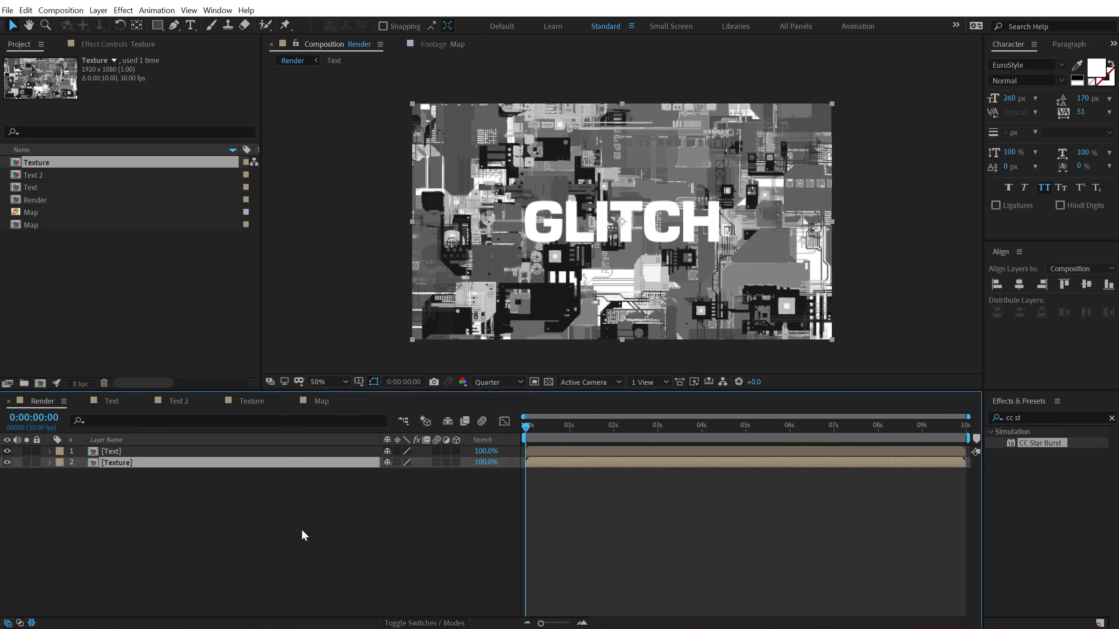
- Set the Texture layer's track matte to Alpha, using the Text layer above it
key("F4")
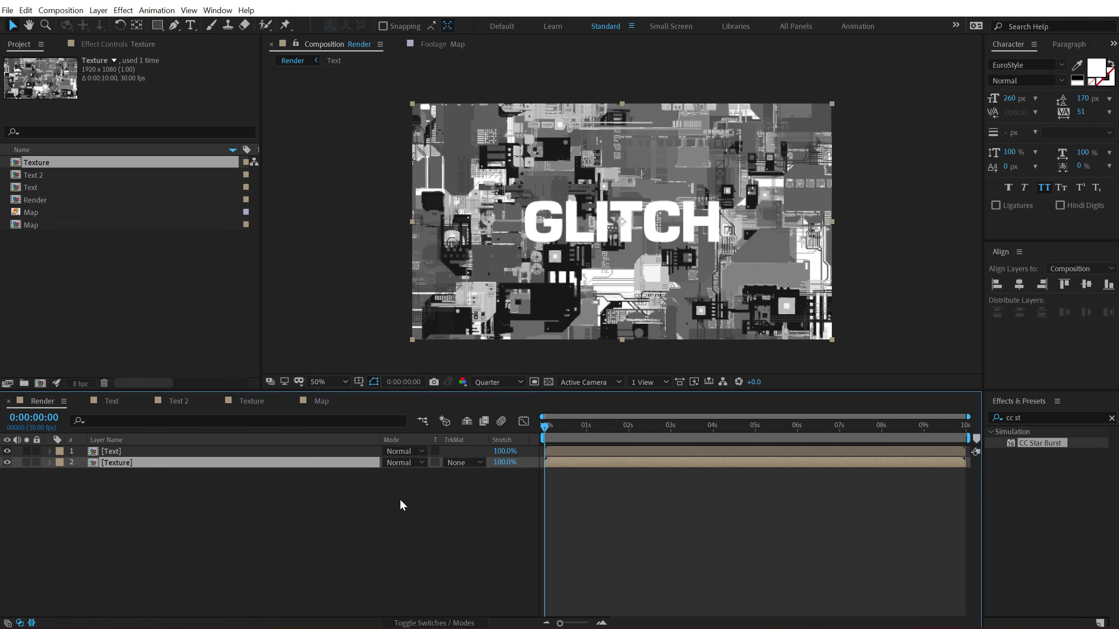
left_click(463, 463)
left_click(473, 490)
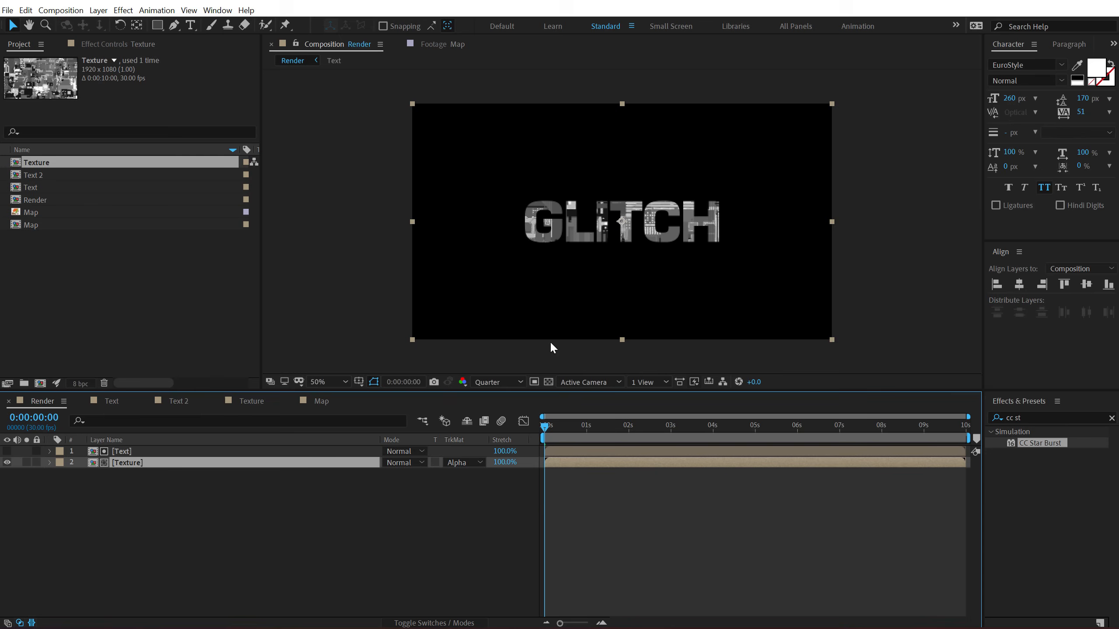
- Set the preview resolution of the Render composition to Full
key("slash")
scroll(546, 320, "down", 1)
left_click(493, 381)
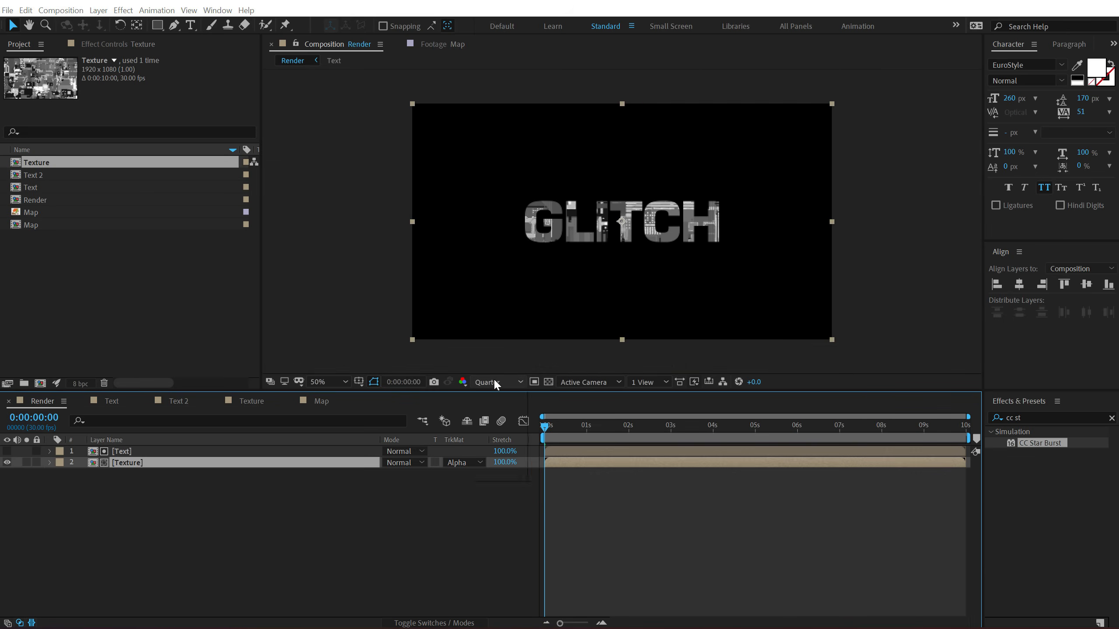
left_click(497, 393)
left_click(493, 382)
left_click(490, 414)
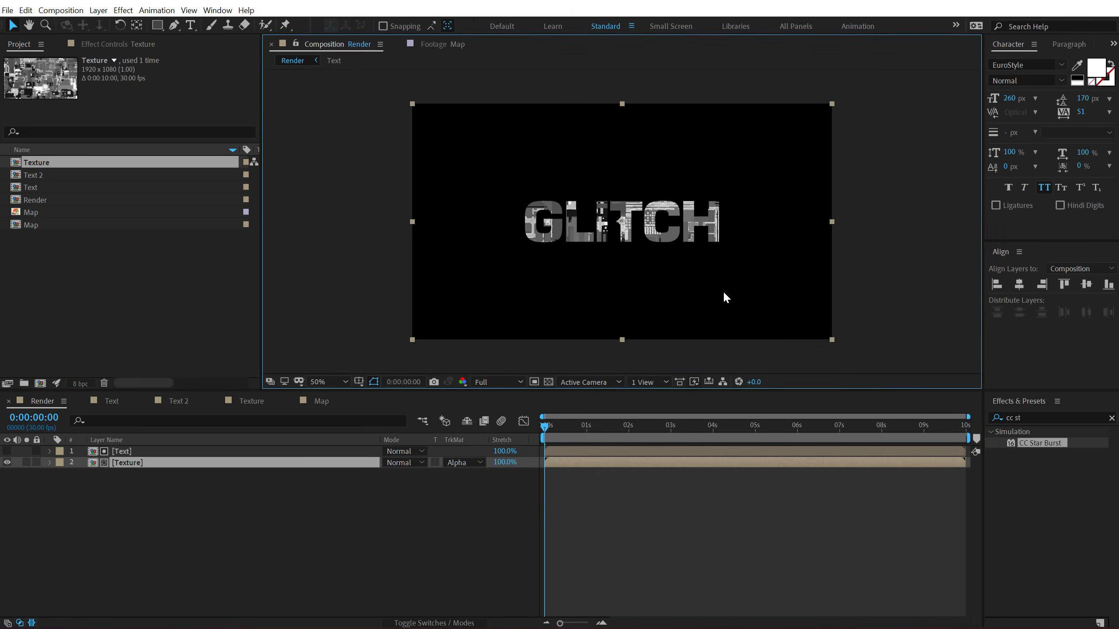
- Duplicate the Text and Texture layers together in the Render composition
left_click(178, 511)
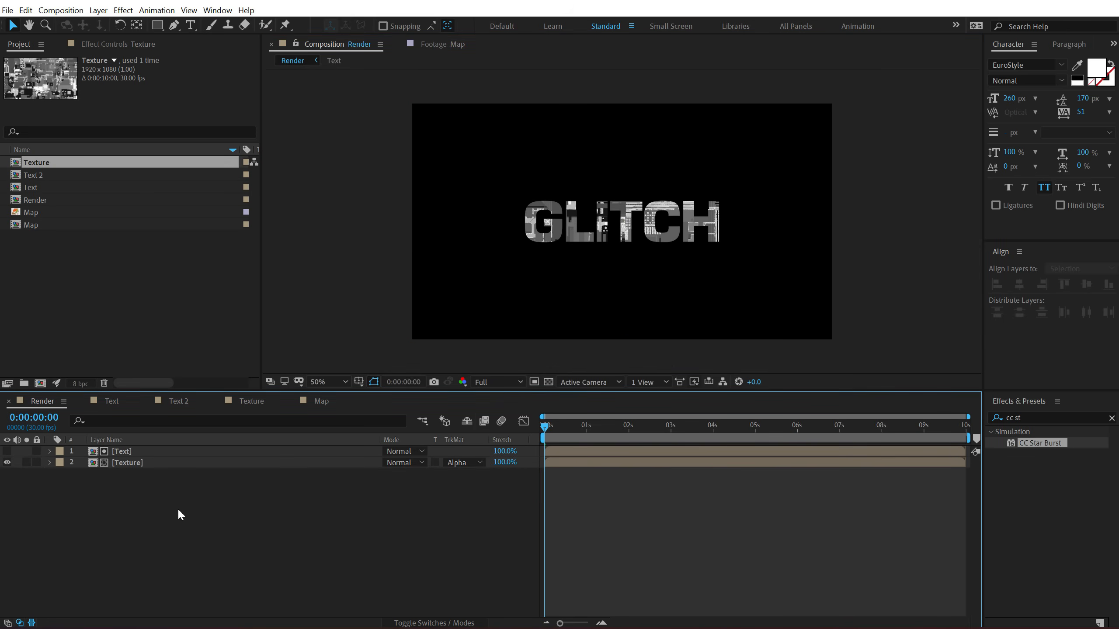
left_click_drag(113, 507, 142, 449)
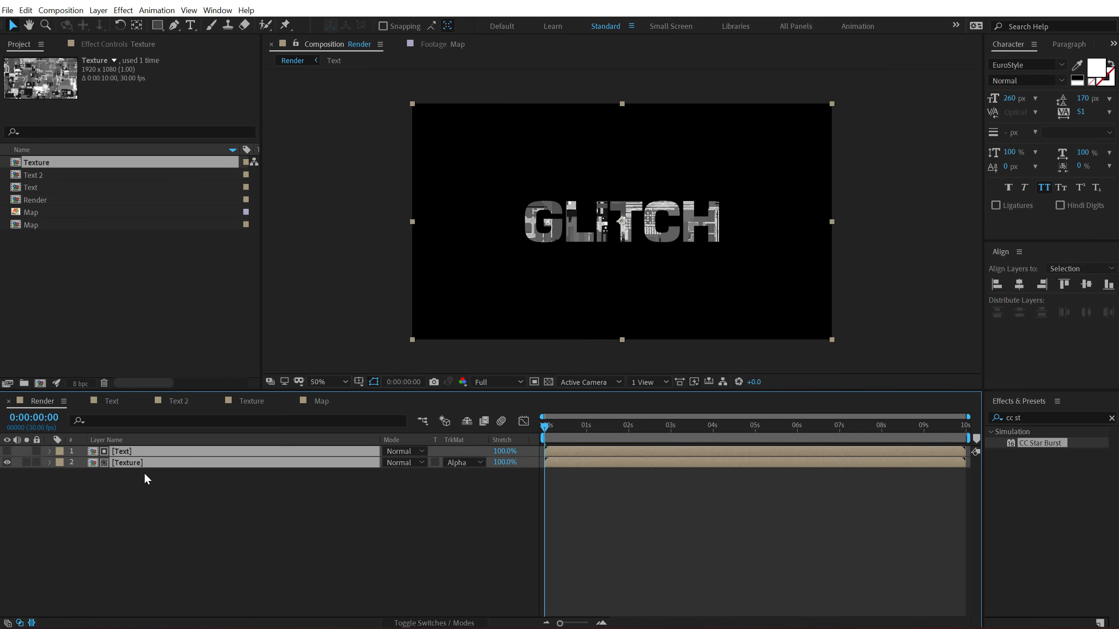
key("ctrl+d")
left_click(153, 534)
- Apply the Find Edges effect with Invert enabled to the upper Texture layer
left_click(129, 460)
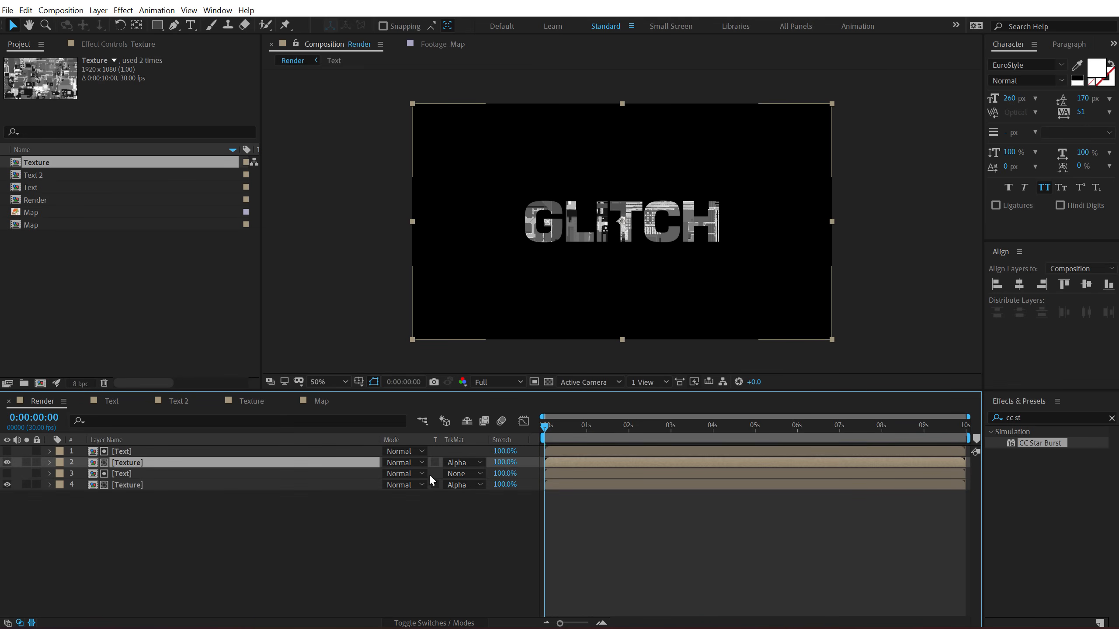
left_click(1029, 418)
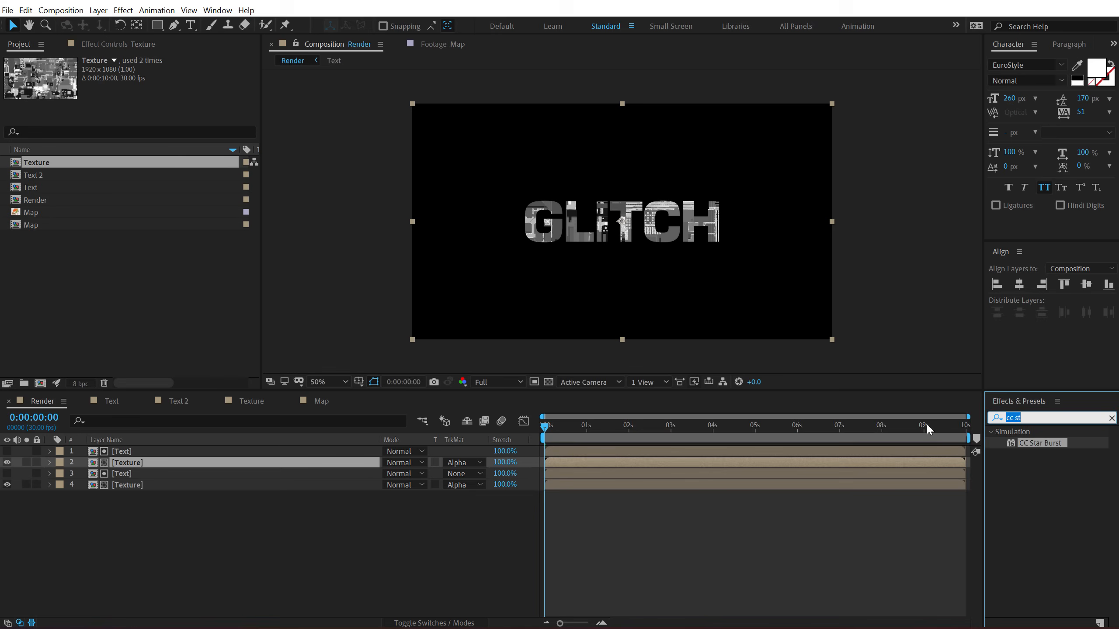
type("find")
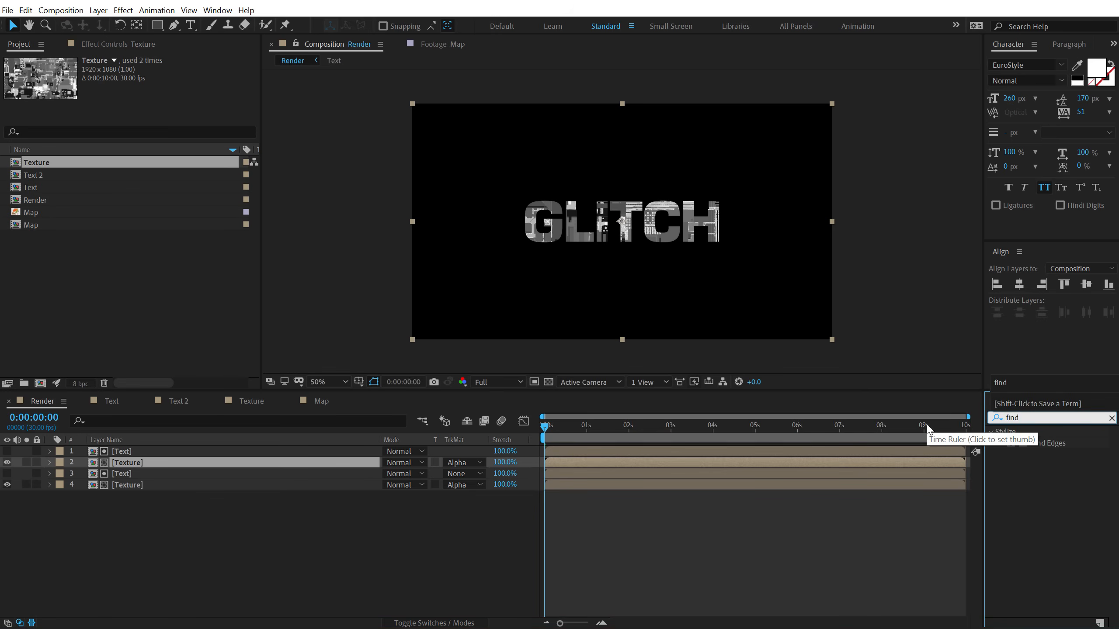
double_click(1034, 443)
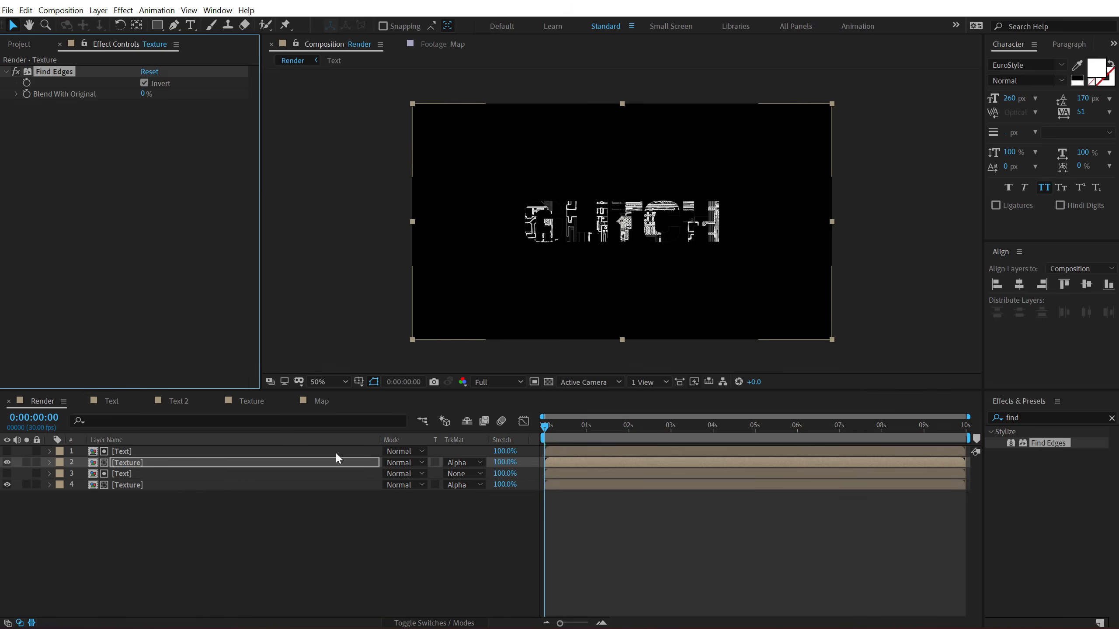
- Set the upper Texture layer's blending mode to Screen and preview the combined text up close
left_click(402, 462)
left_click(419, 78)
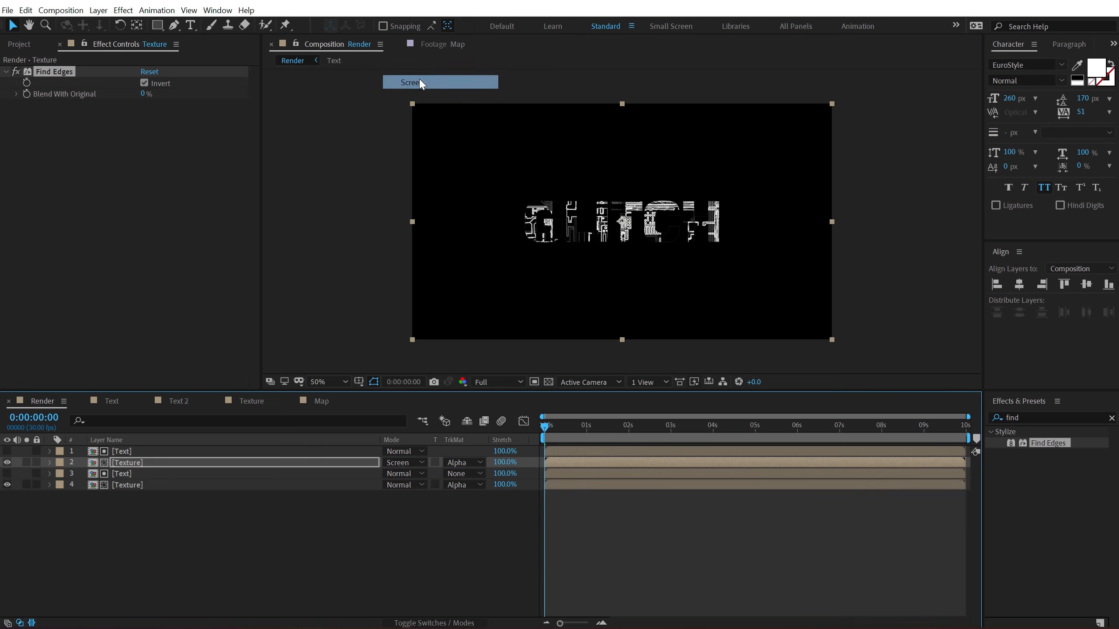
key("period")
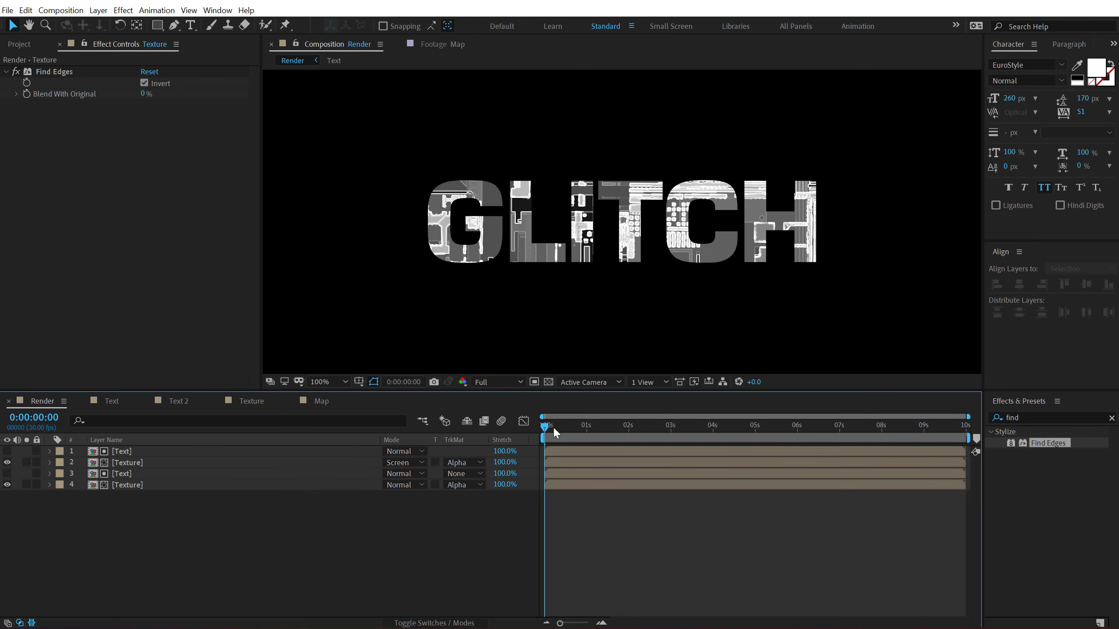
left_click_drag(554, 429, 656, 431)
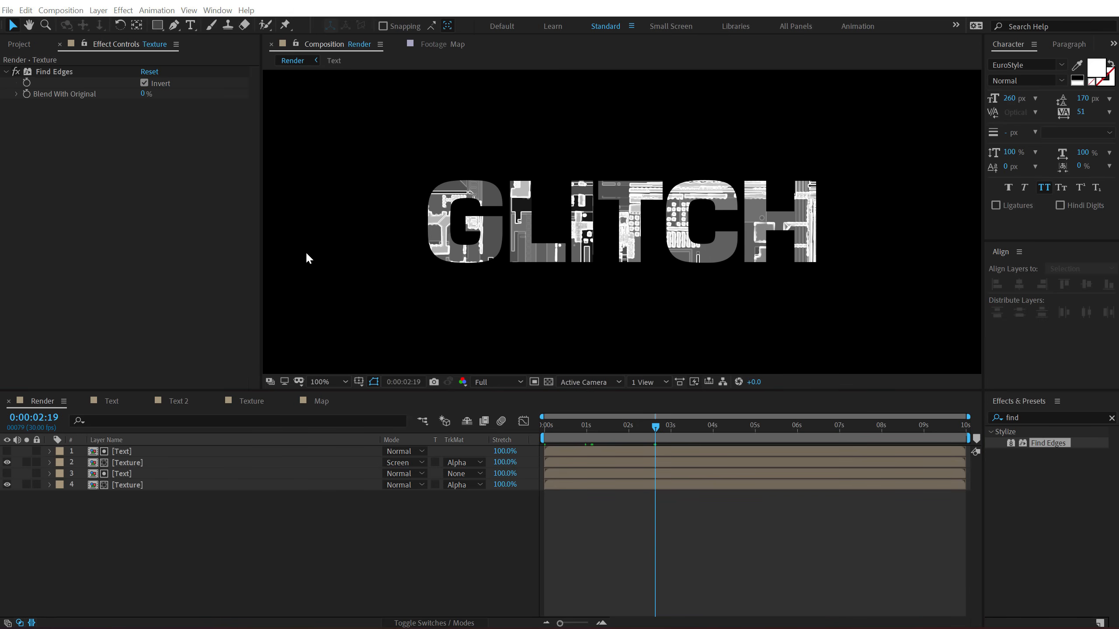
- In the Text composition, add an Opacity animator and a separate Tracking animator to the glitch text layer
left_click(117, 402)
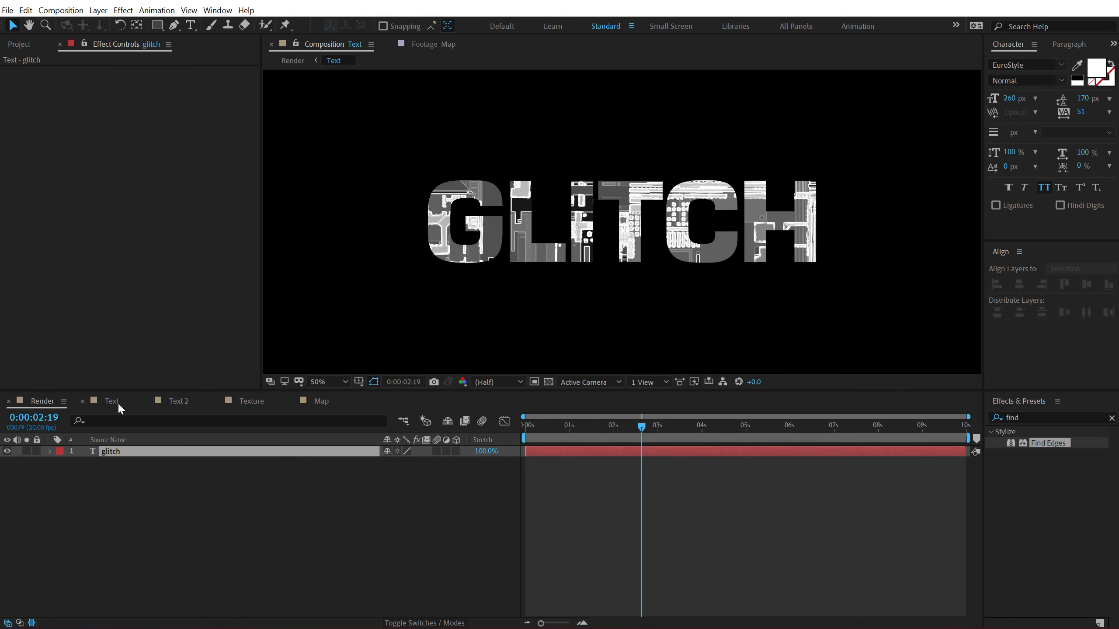
left_click(50, 451)
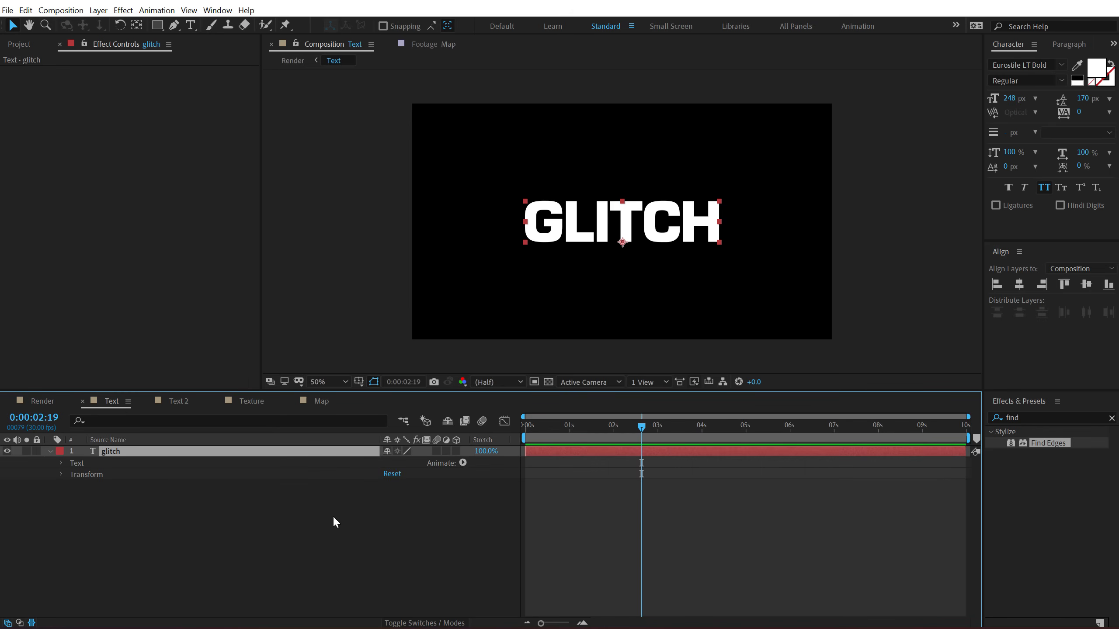
left_click(464, 461)
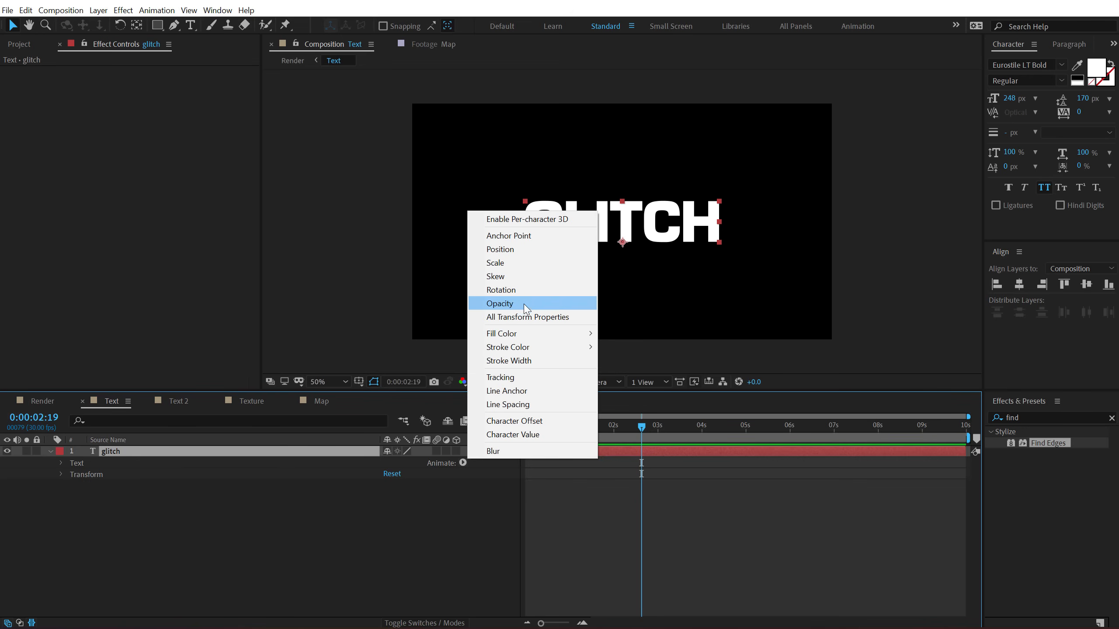
left_click(511, 304)
left_click(448, 549)
left_click(461, 463)
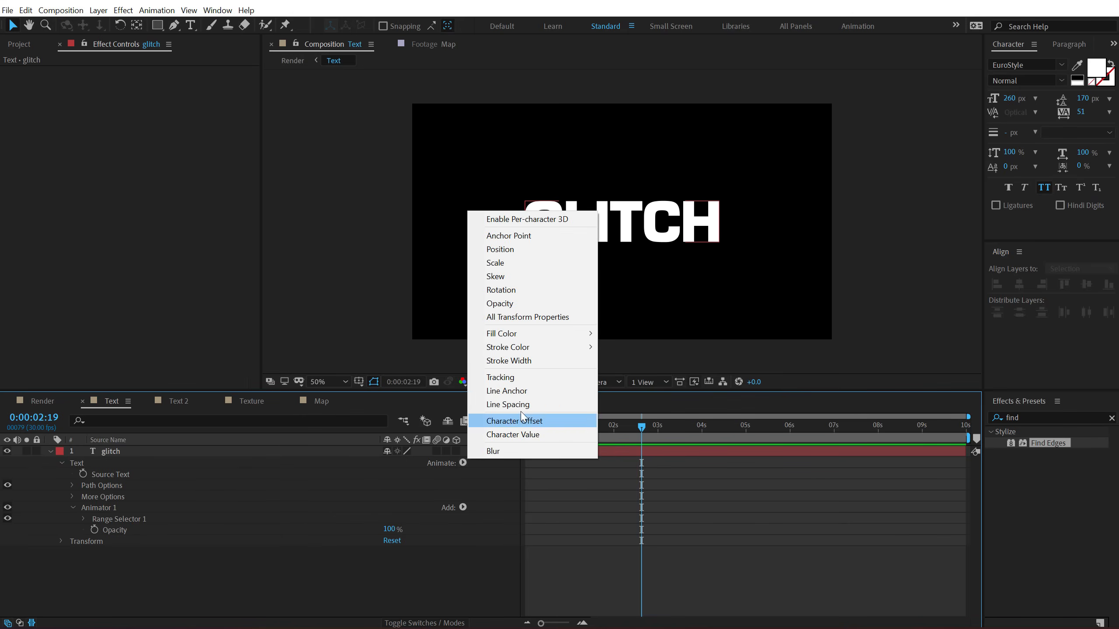
left_click(501, 377)
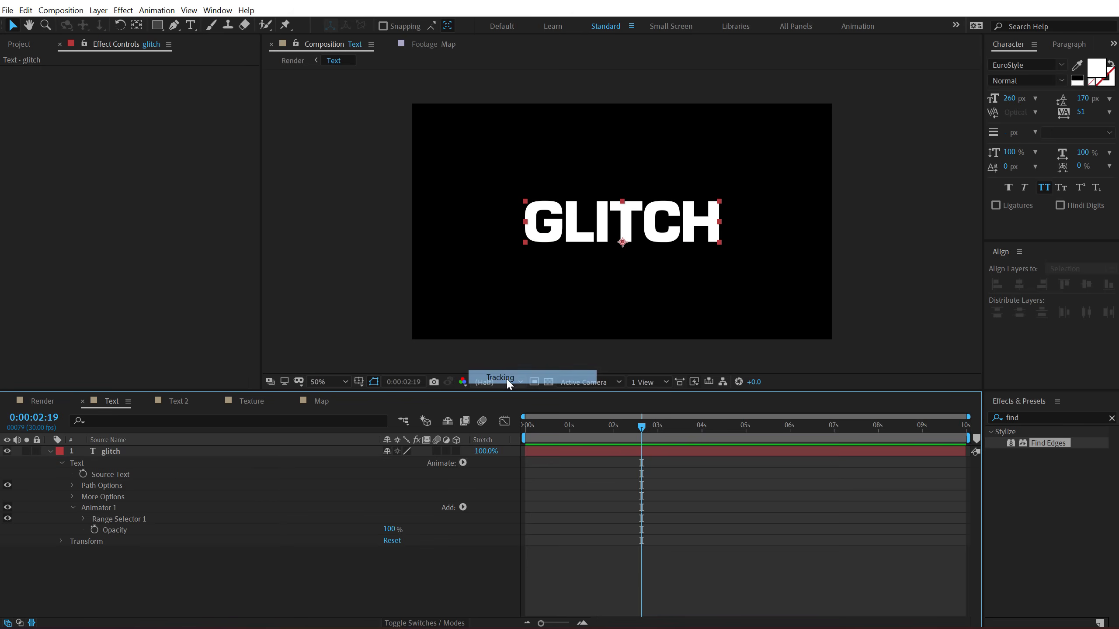
left_click(487, 592)
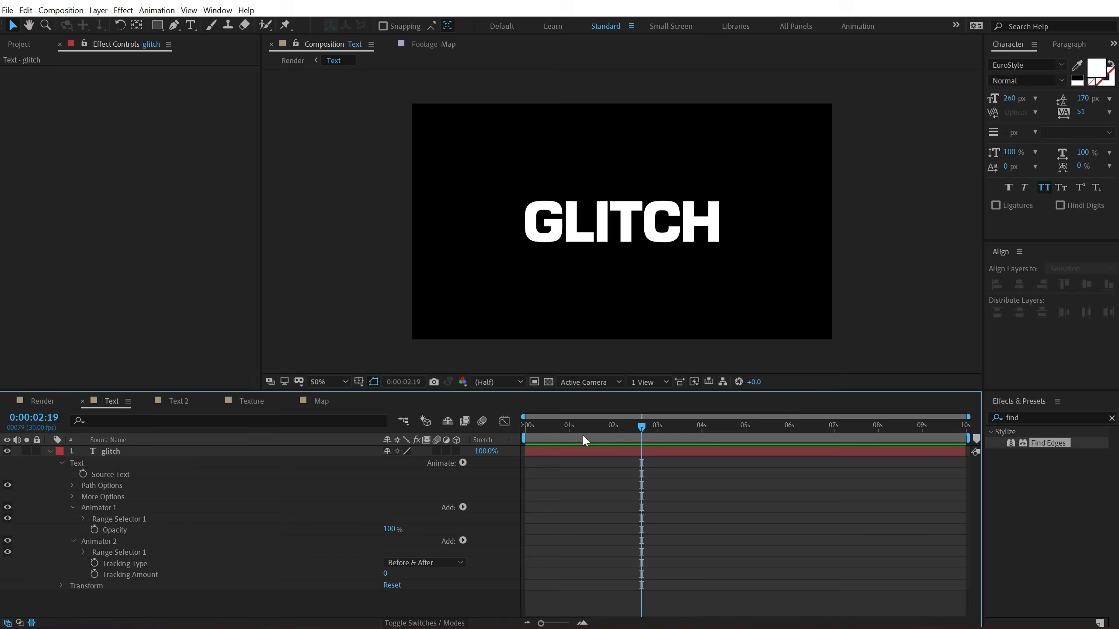
- Keyframe the Tracking Amount of Animator 2 at 60 at 0:00:00:00 and 0 at 0:00:01:10
scroll(602, 517, "up", 1)
left_click_drag(659, 623, 629, 623)
left_click(652, 427)
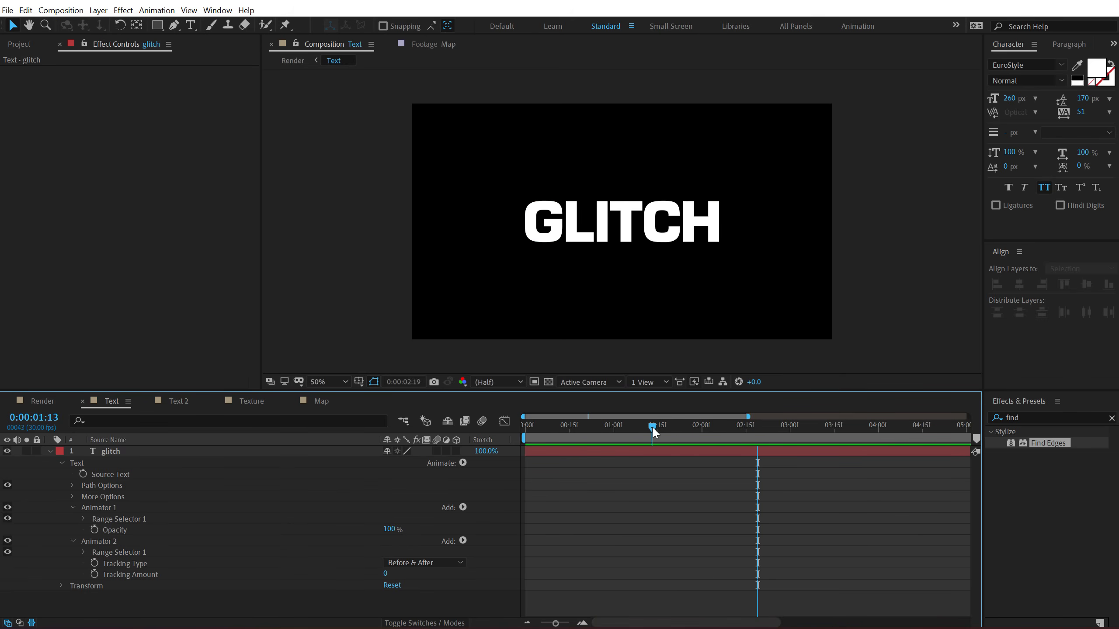
left_click_drag(653, 428, 632, 429)
key("Page_Down")
key("Page_Down")
key("Page_Down")
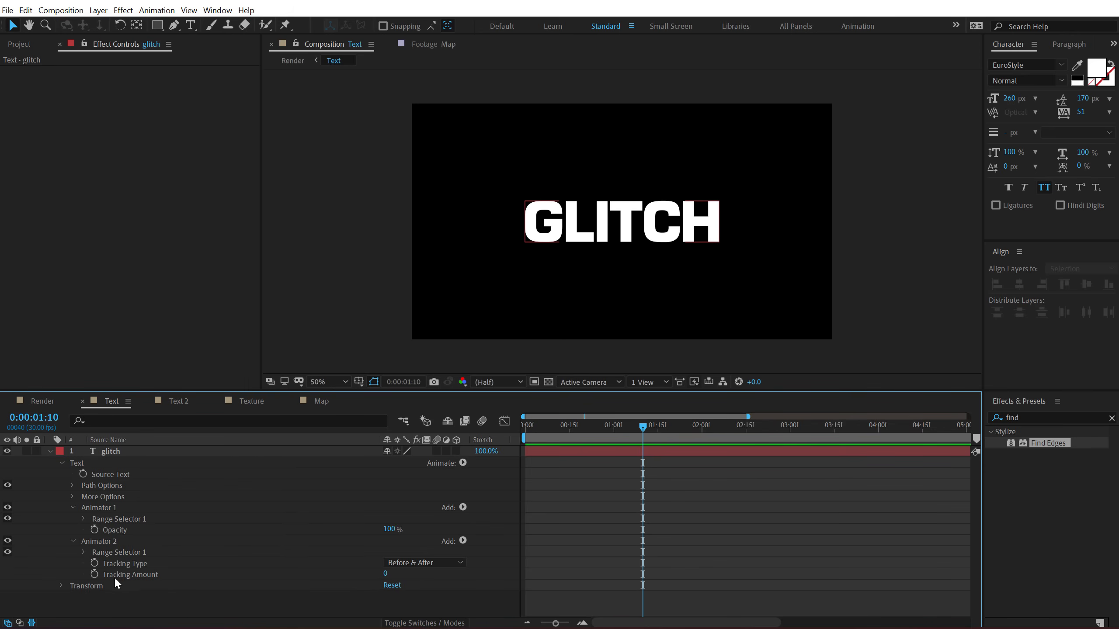
left_click(94, 573)
key("Home")
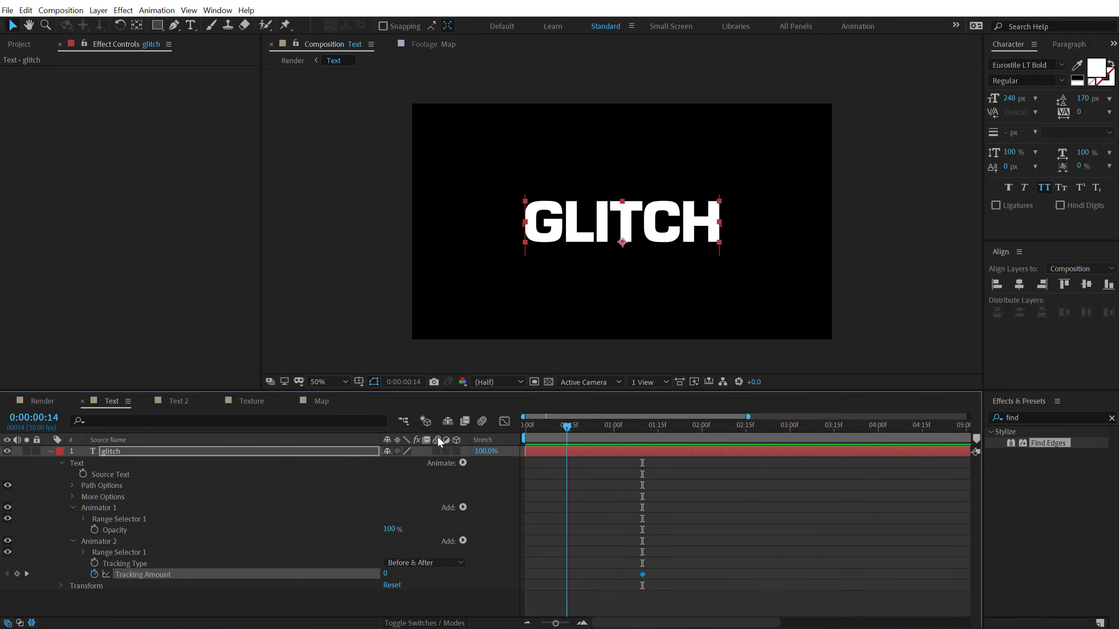
left_click_drag(383, 574, 417, 566)
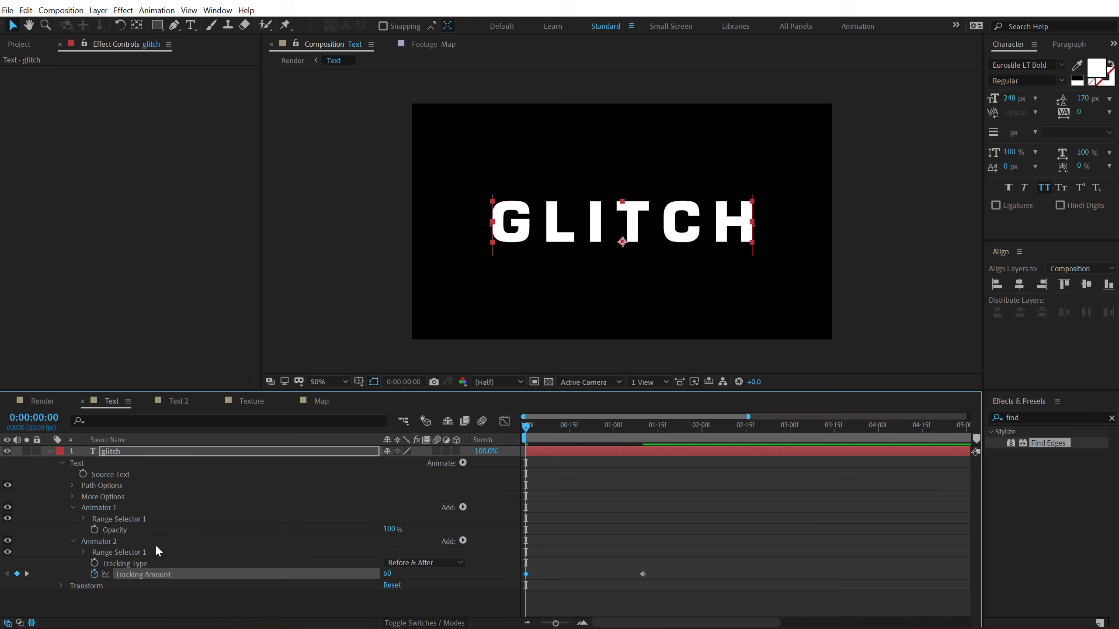
- Set Animator 1's Opacity to 0% and keyframe its range Offset at 0% at 0:00:00:00 and 100% at 0:00:01:10
left_click_drag(391, 530, 67, 540)
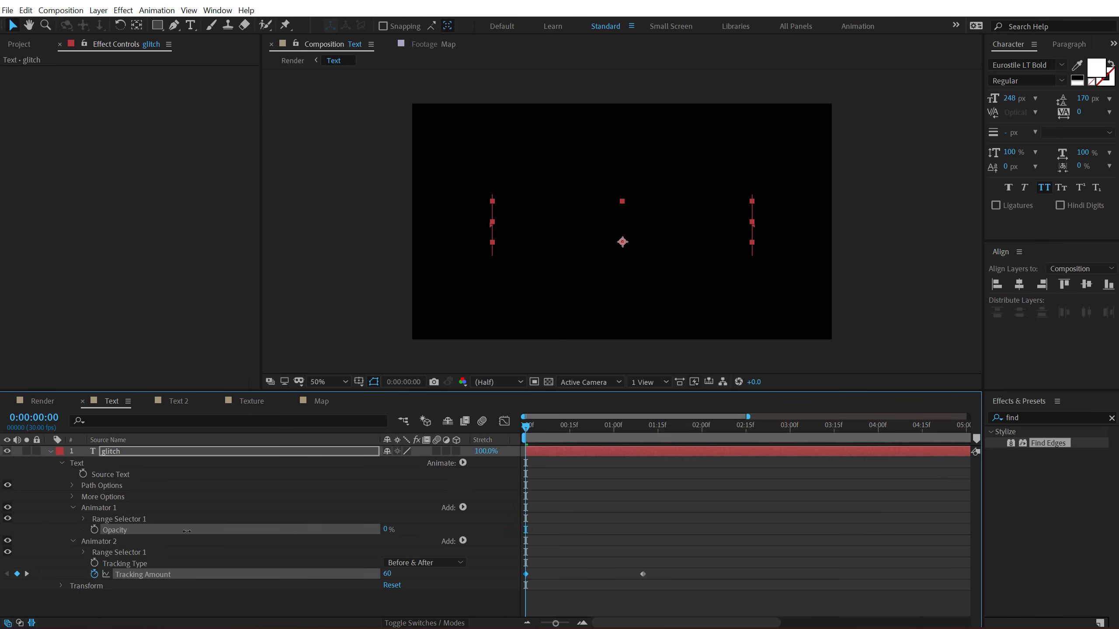
left_click(83, 519)
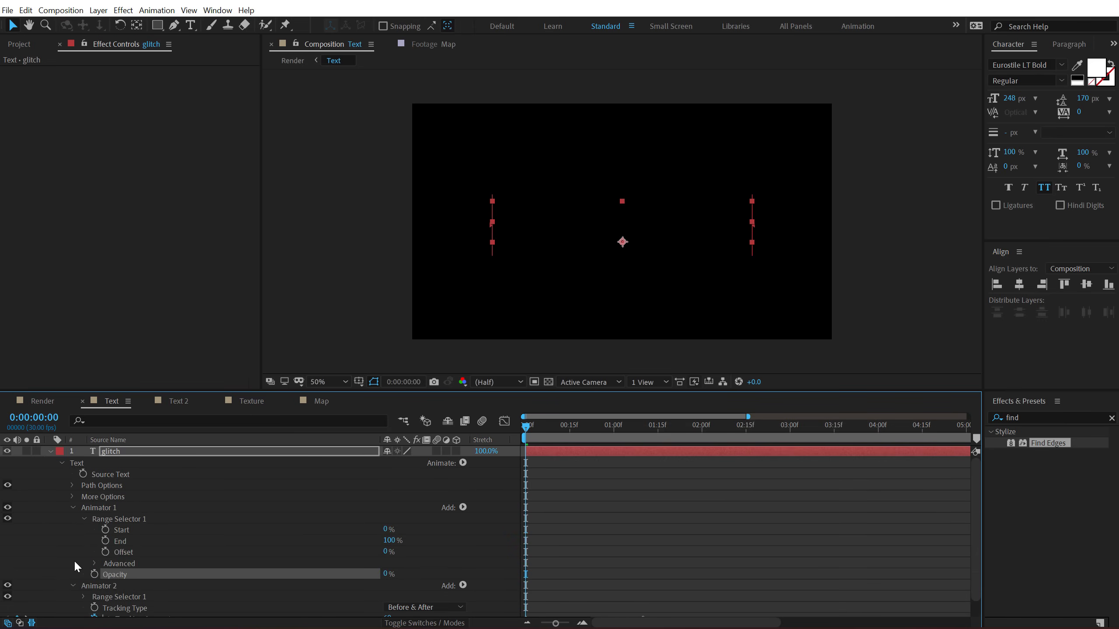
left_click(105, 553)
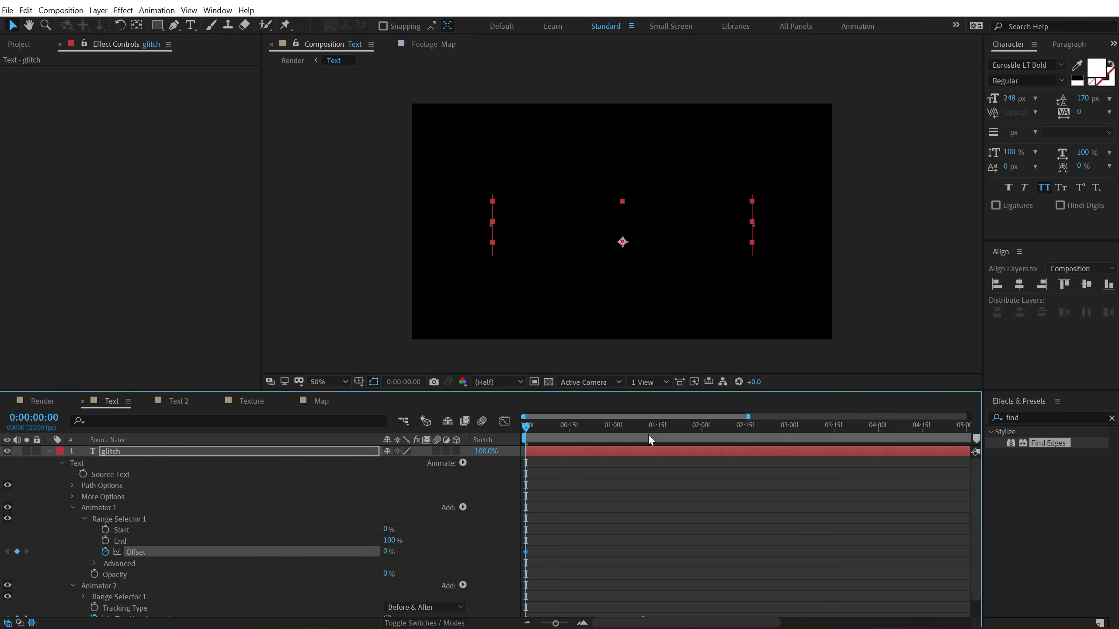
left_click_drag(648, 436, 642, 436)
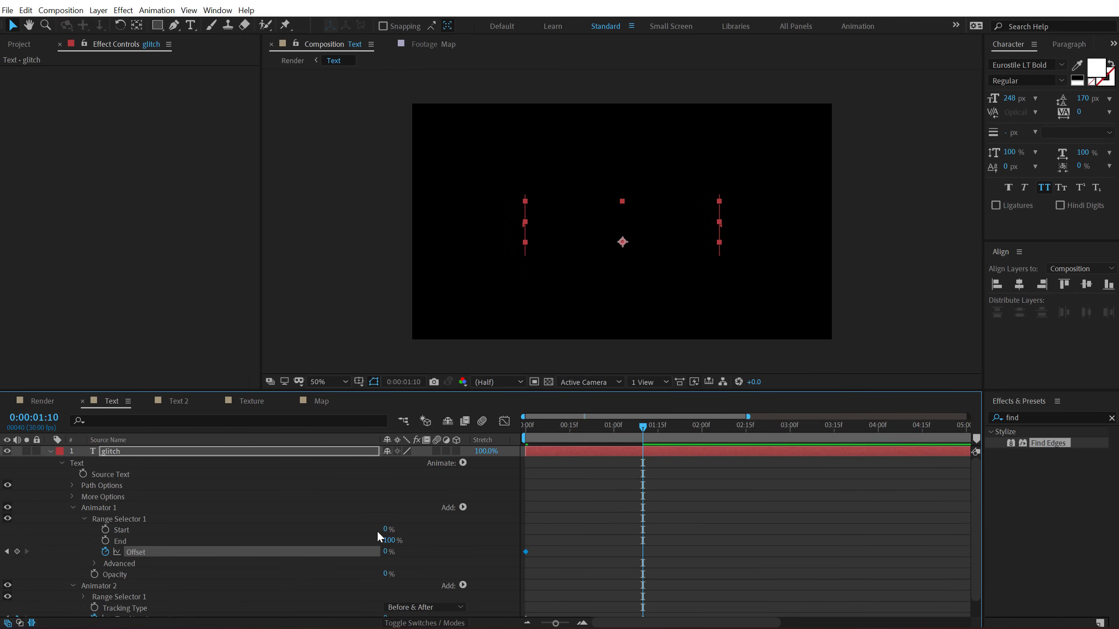
left_click_drag(387, 554, 470, 549)
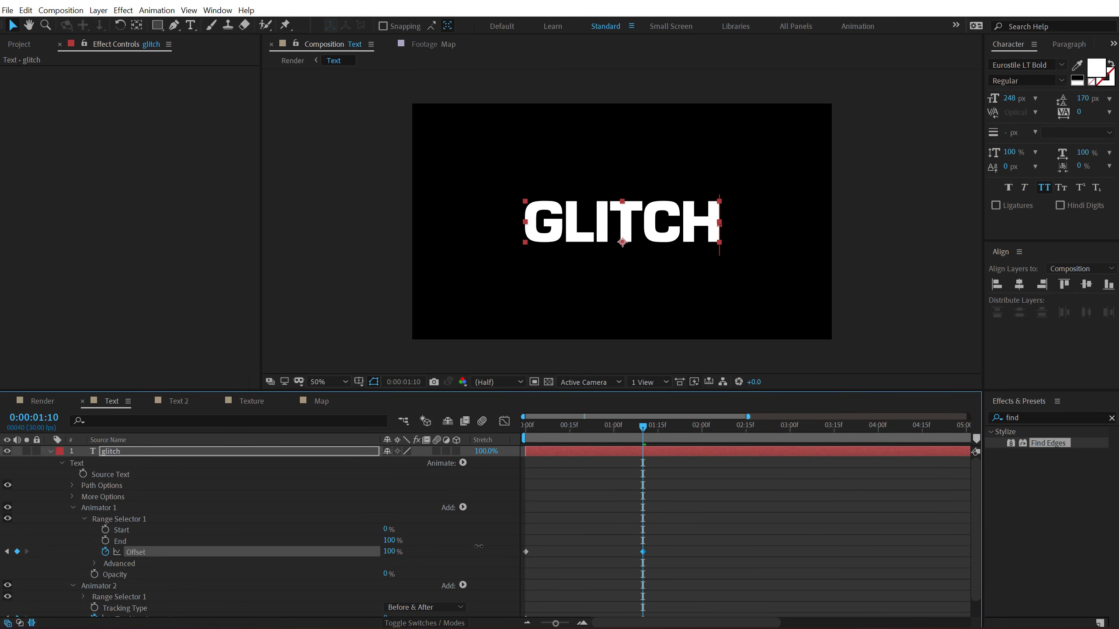
- Turn on Randomize Order for Animator 1's range selector and preview the letters' reveal
scroll(173, 540, "down", 3)
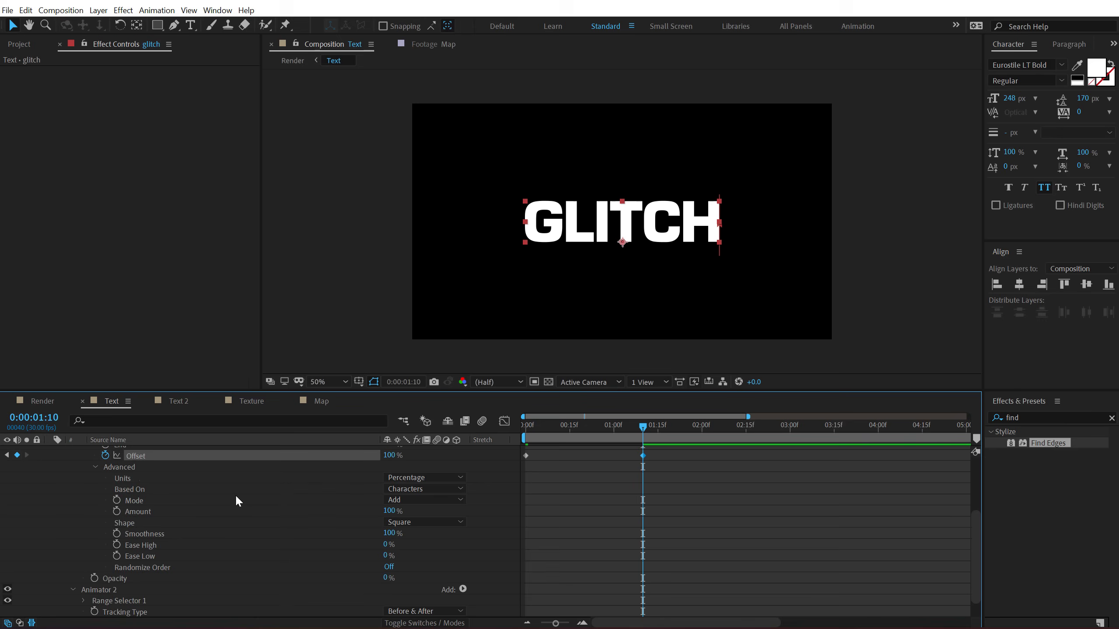
left_click(389, 568)
left_click_drag(565, 427, 719, 428)
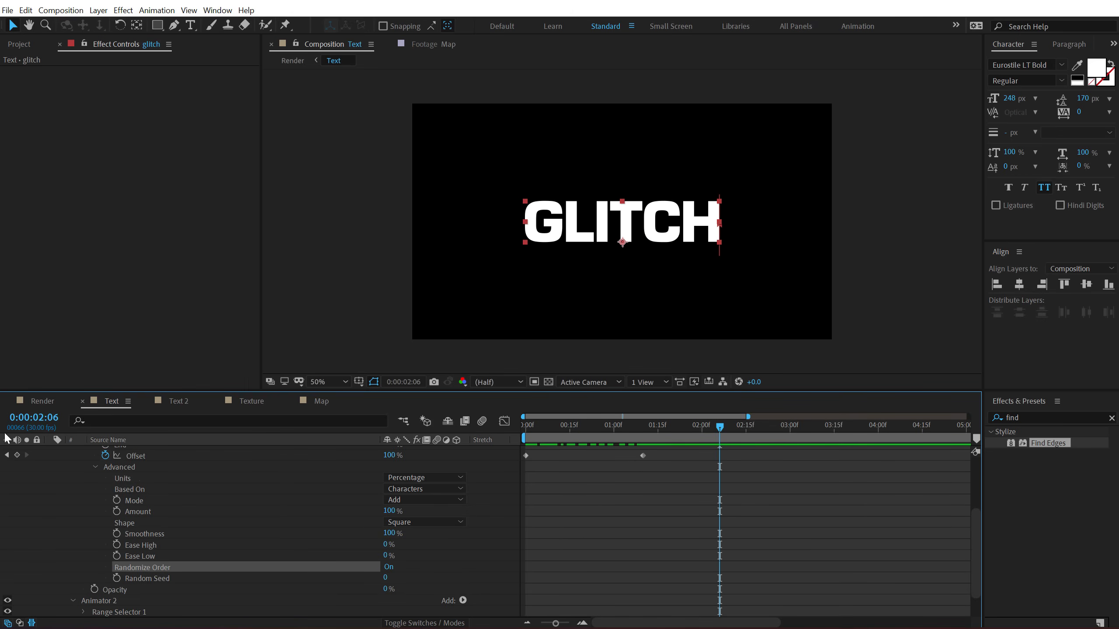
- Return to the Render composition and preview the textured text's reveal animation
left_click(43, 400)
mouse_move(581, 427)
left_mouse_down()
mouse_move(591, 427)
mouse_move(541, 426)
mouse_move(635, 427)
mouse_move(562, 437)
left_mouse_up()
scroll(552, 273, "down", 1)
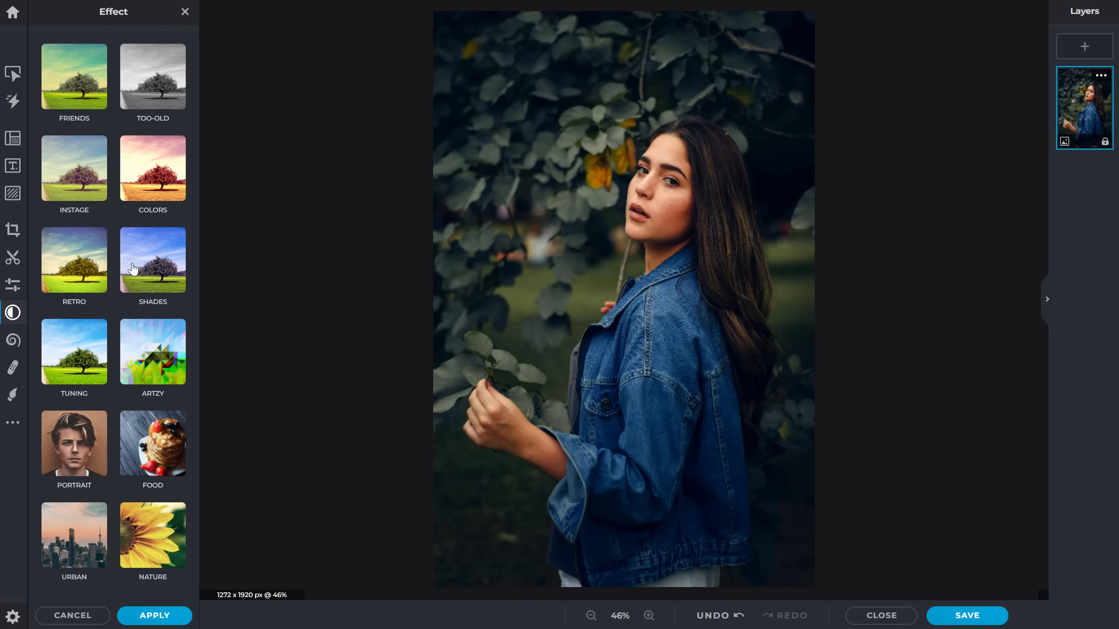
- In Pixlr, look through the Shades effects for the denim jacket portrait
left_click(145, 286)
scroll(118, 238, "down", 3)
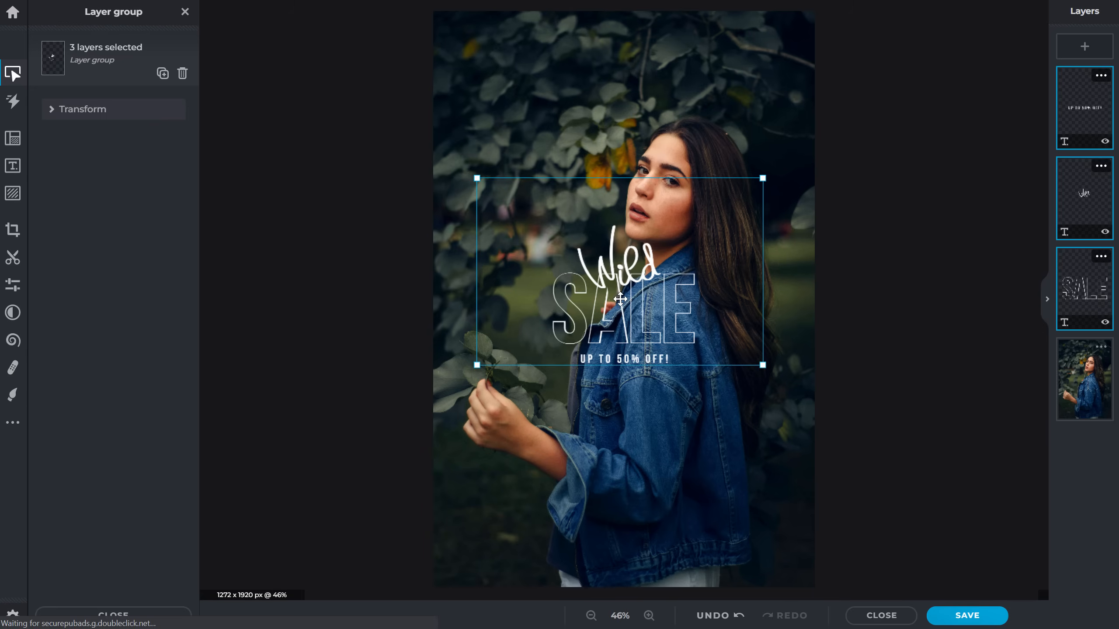
- Move the three grouped "Wild SALE" text layers toward the upper left of the photo
left_click_drag(618, 303, 519, 95)
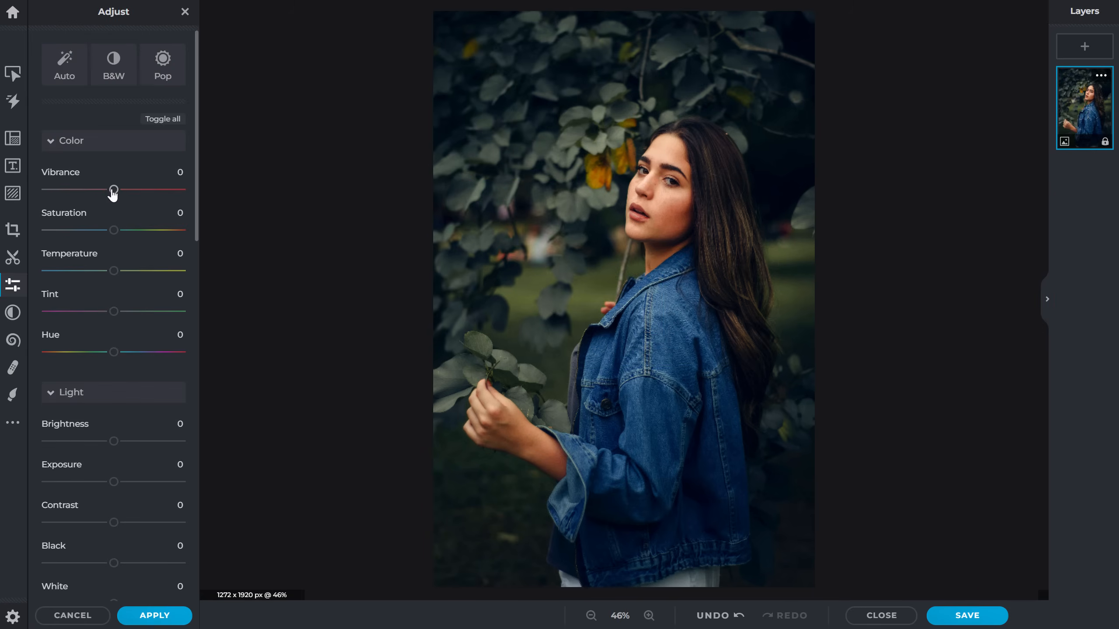
- Raise the photo's Vibrance slightly and look through the remaining adjustment settings
mouse_move(110, 190)
left_mouse_down()
mouse_move(102, 195)
mouse_move(119, 198)
left_mouse_up()
left_click_drag(198, 178, 198, 445)
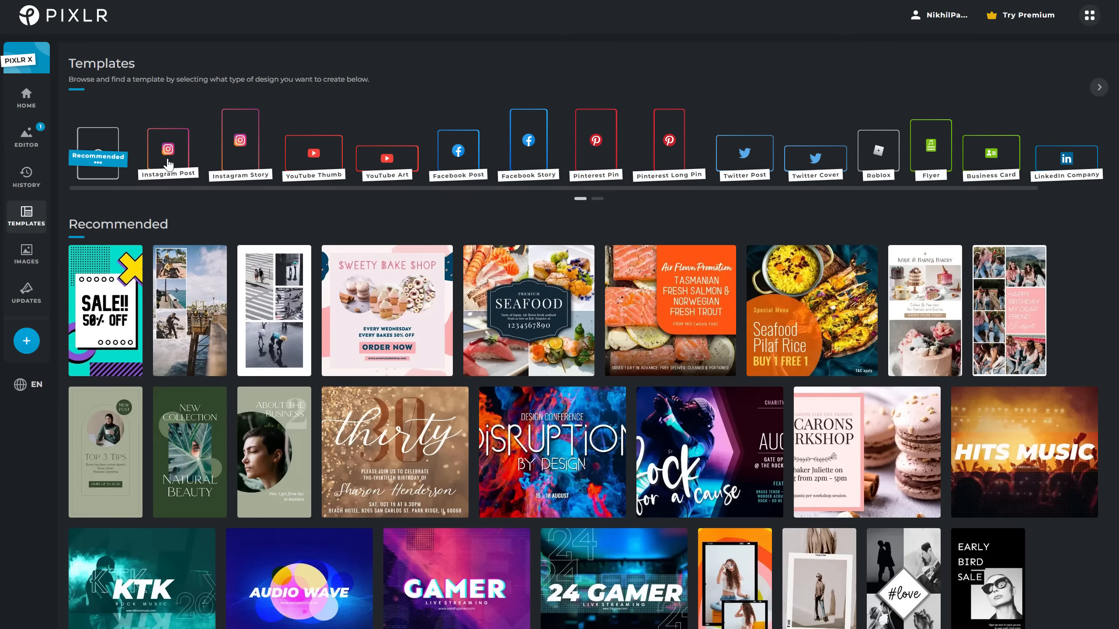
- Browse the Pixlr template categories from Instagram Post through Pinterest Long Pin
left_click(168, 150)
left_click(239, 146)
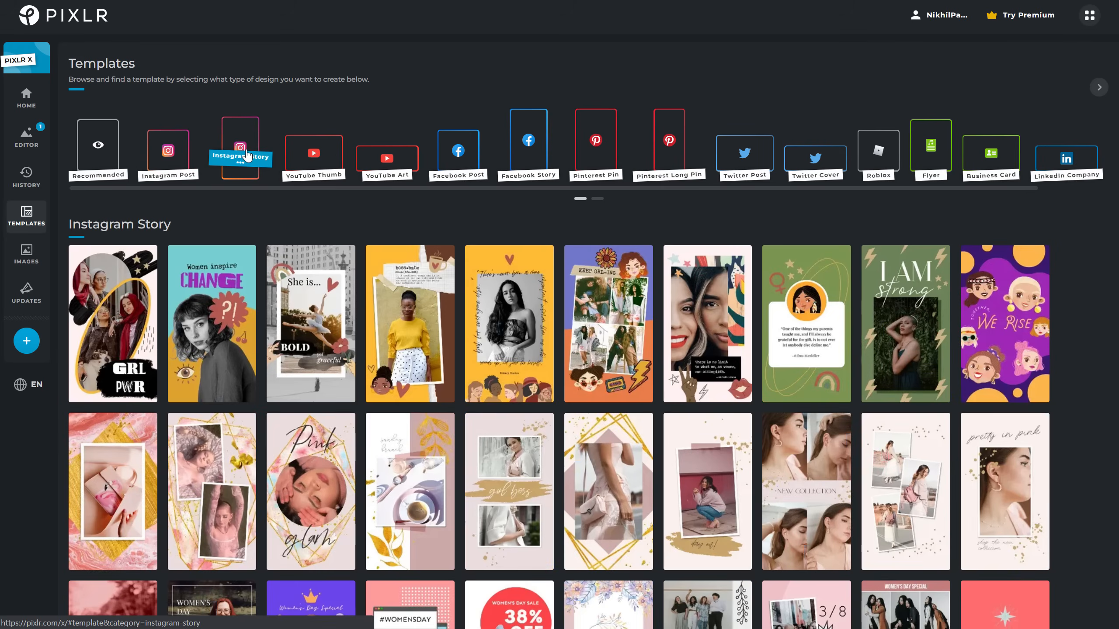
left_click(301, 155)
left_click(386, 158)
left_click(458, 151)
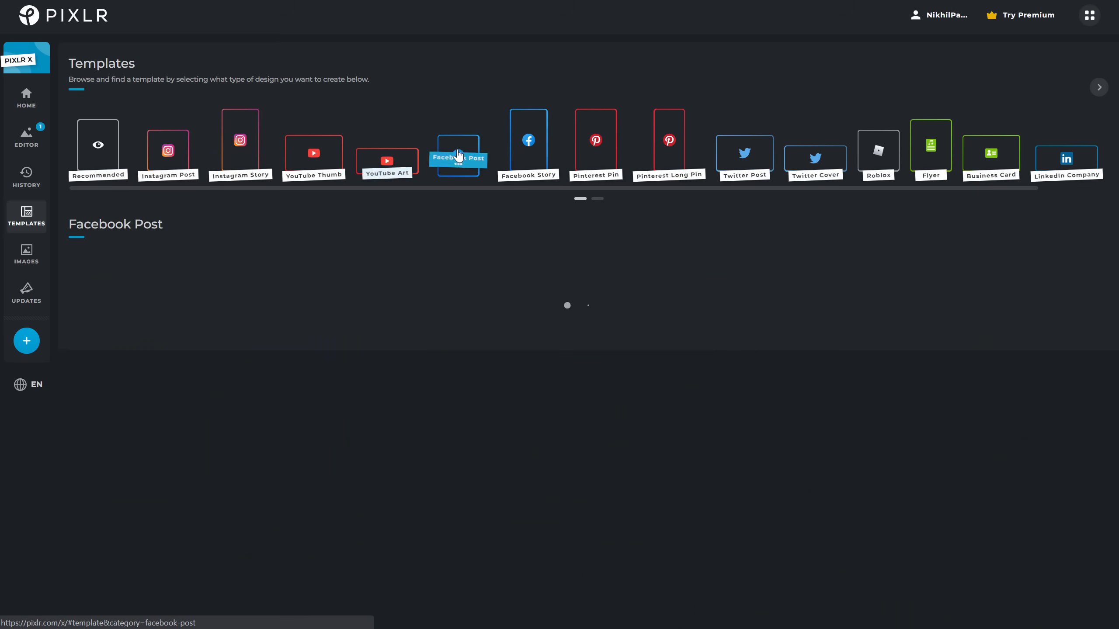
left_click(523, 145)
left_click(596, 141)
left_click(669, 144)
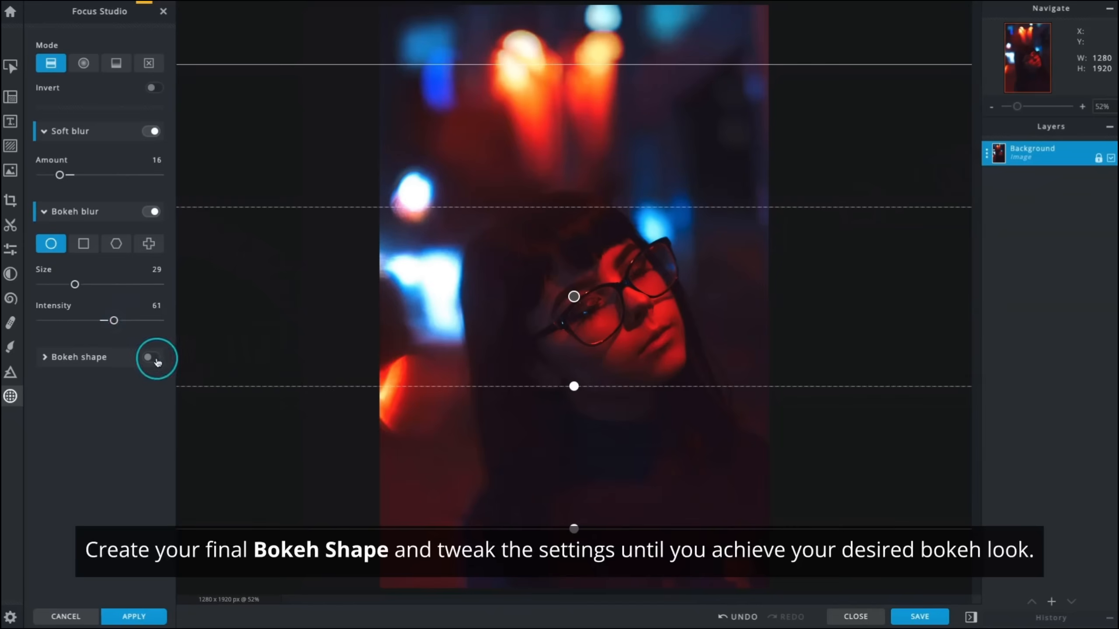
- Turn on Bokeh shape for the red-lit portrait in Focus Studio and tweak the bokeh shape settings
left_click(152, 357)
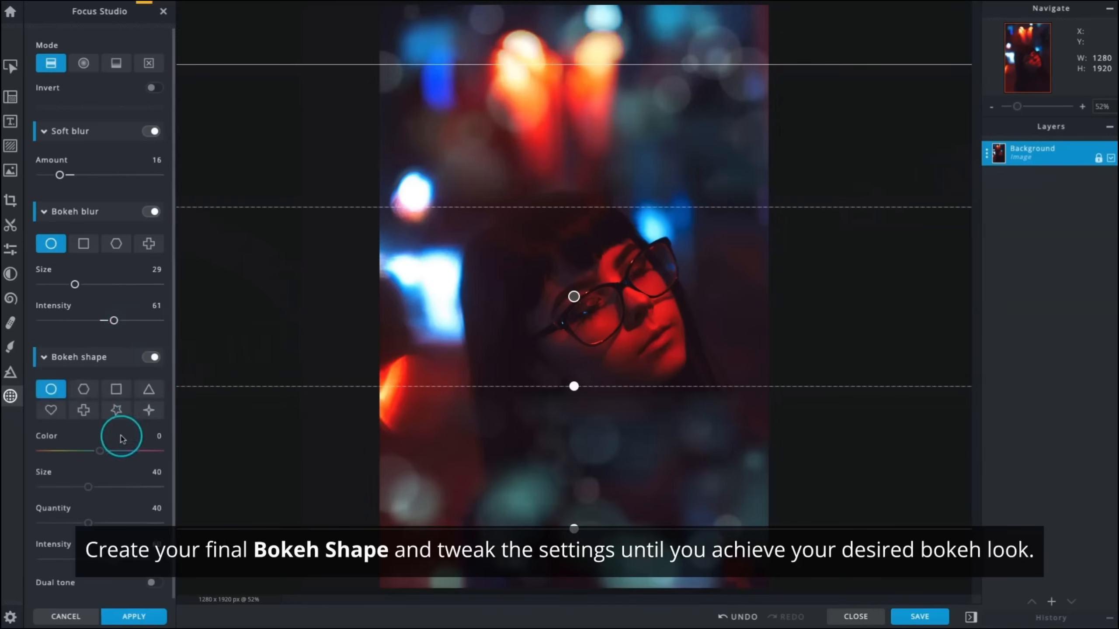
mouse_move(122, 439)
left_mouse_down()
mouse_move(107, 450)
mouse_move(126, 453)
left_mouse_up()
left_click_drag(88, 487, 96, 522)
left_click(104, 546)
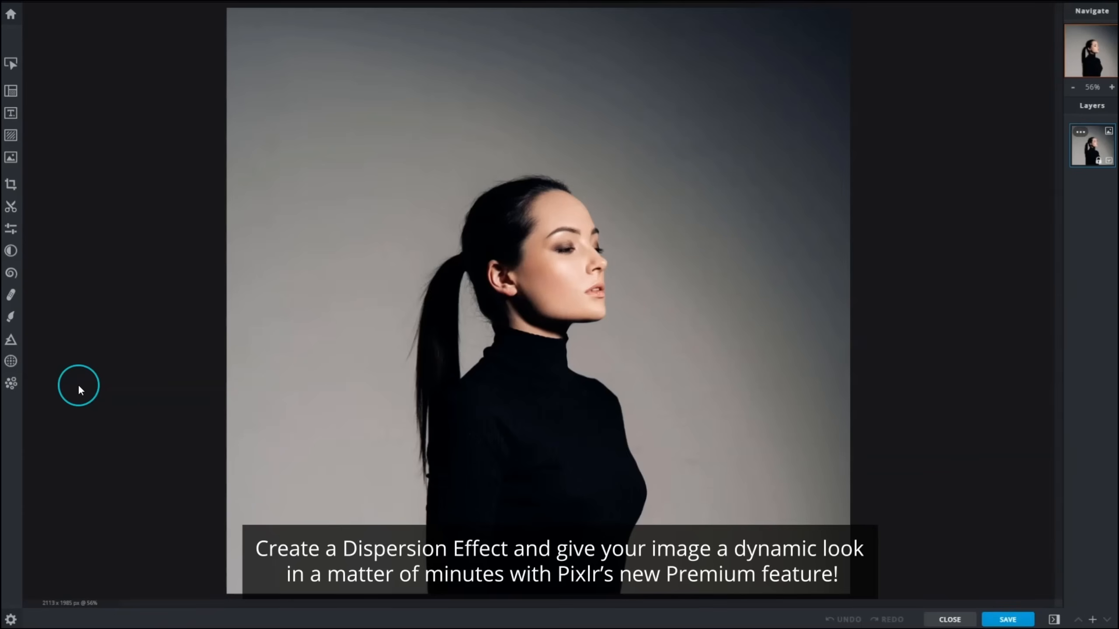
- Start a Dispersion effect on the portrait, set the mask brush size to 130 px, paint down the woman's hair and back, and adjust the effect
left_click(12, 386)
left_click(74, 66)
left_click_drag(63, 95, 108, 96)
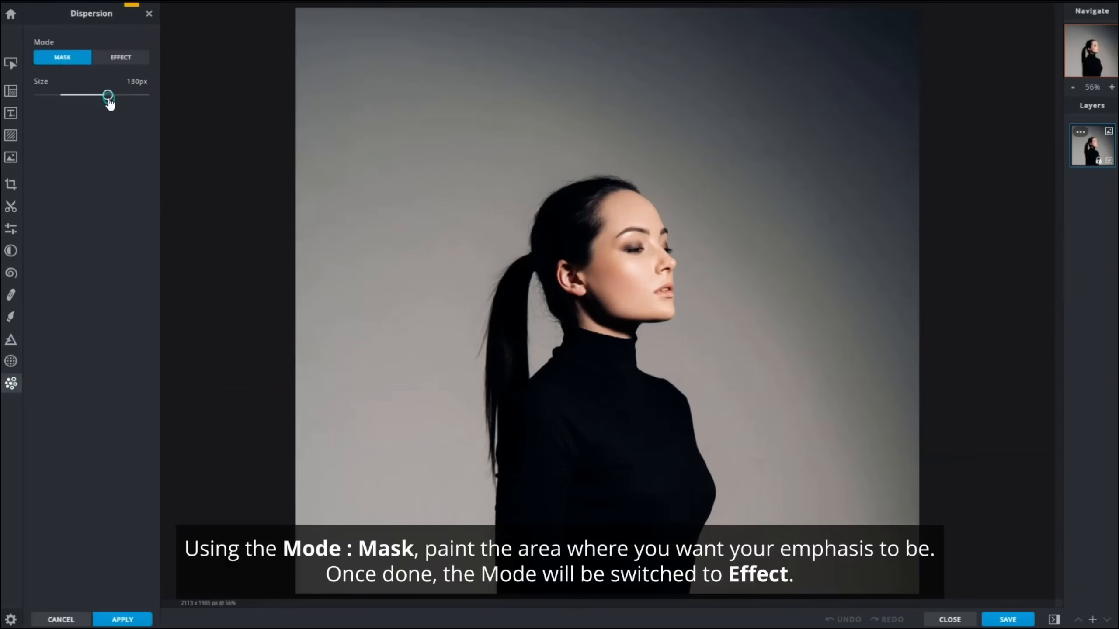
left_click_drag(566, 193, 497, 488)
mouse_move(92, 249)
left_mouse_down()
mouse_move(66, 249)
mouse_move(77, 281)
mouse_move(60, 286)
left_mouse_up()
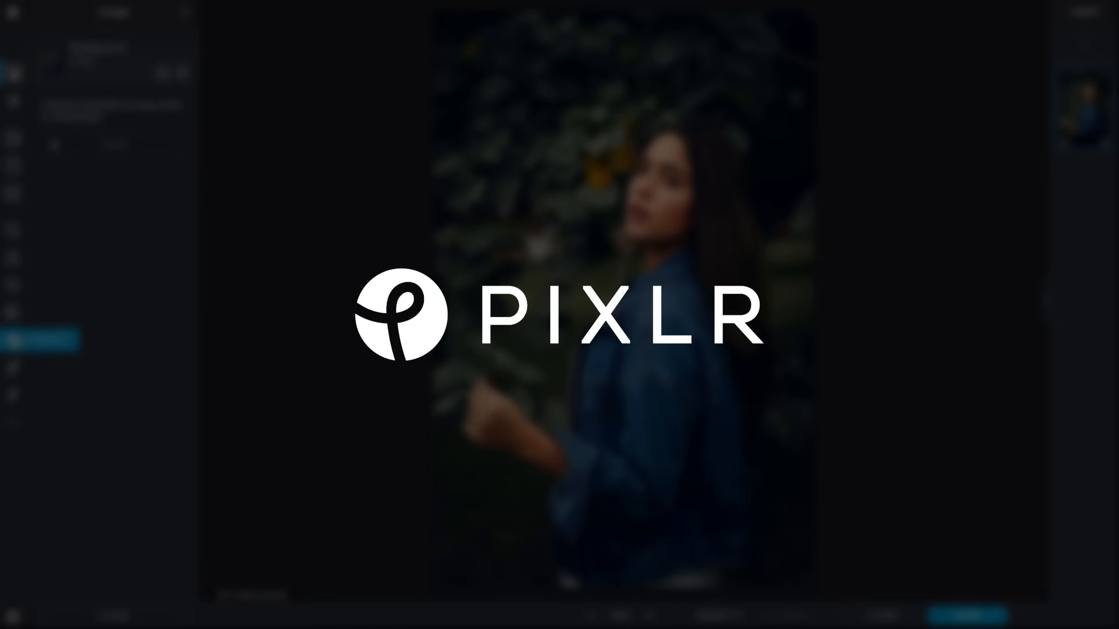
left_click(13, 319)
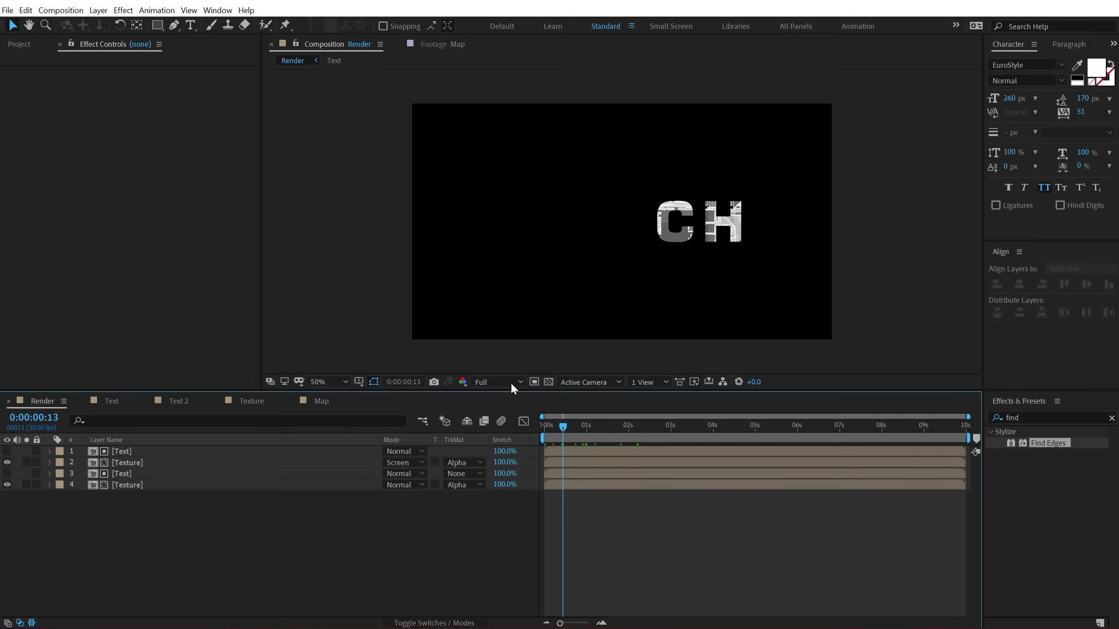
- Set the preview resolution to Half and add an adjustment layer named Displace to the Render composition
left_click(512, 388)
left_click(485, 418)
right_click(170, 531)
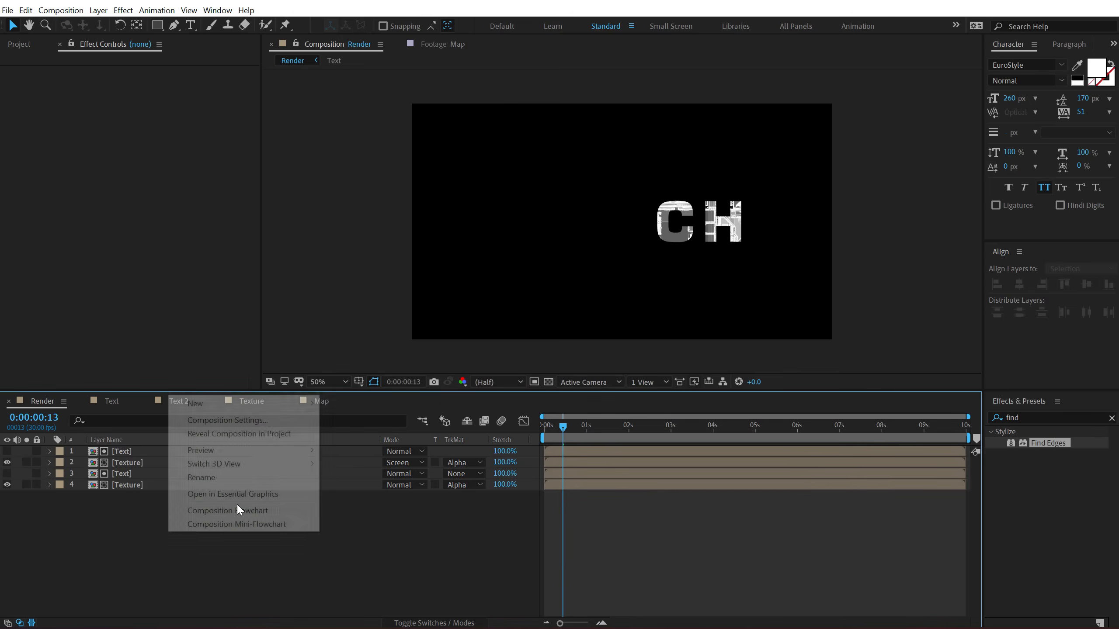
mouse_move(261, 404)
left_click(374, 501)
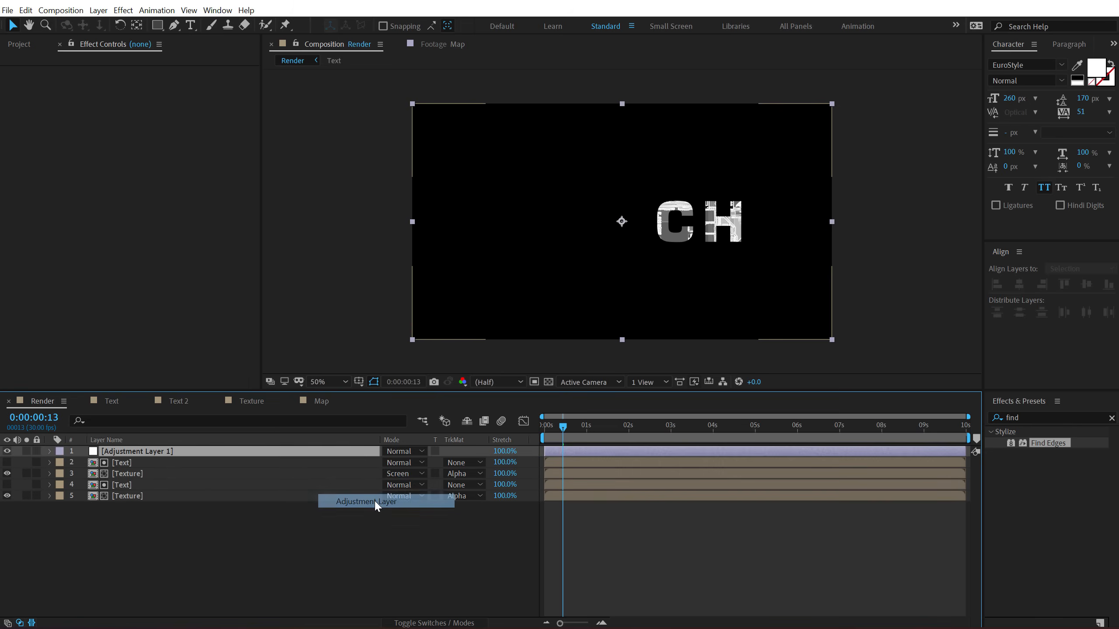
key("Return")
type("Dis")
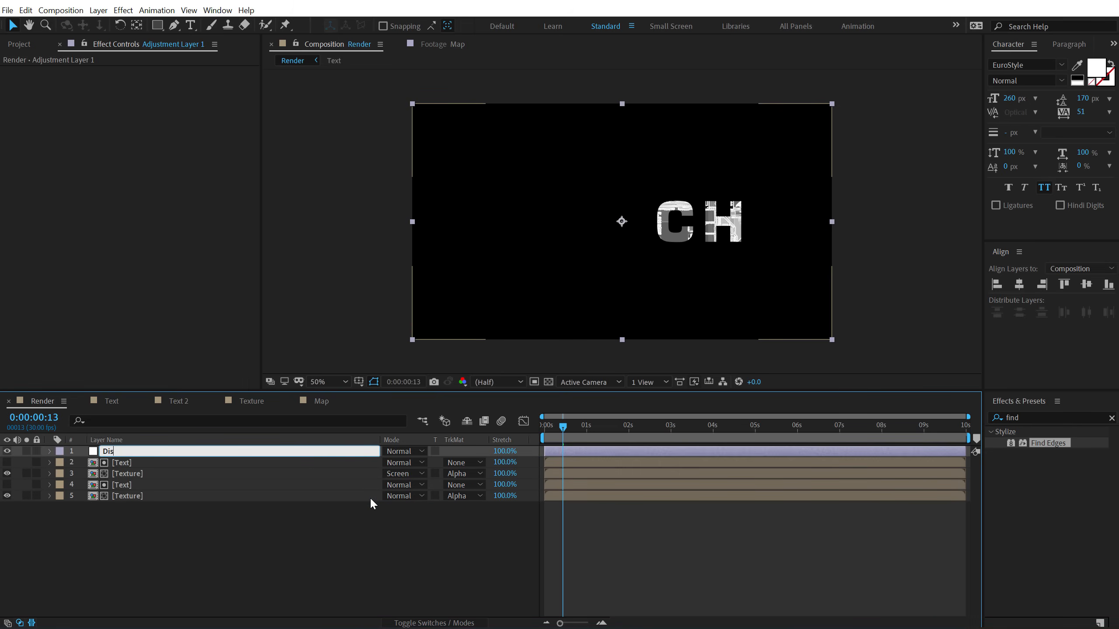
type("place")
key("Return")
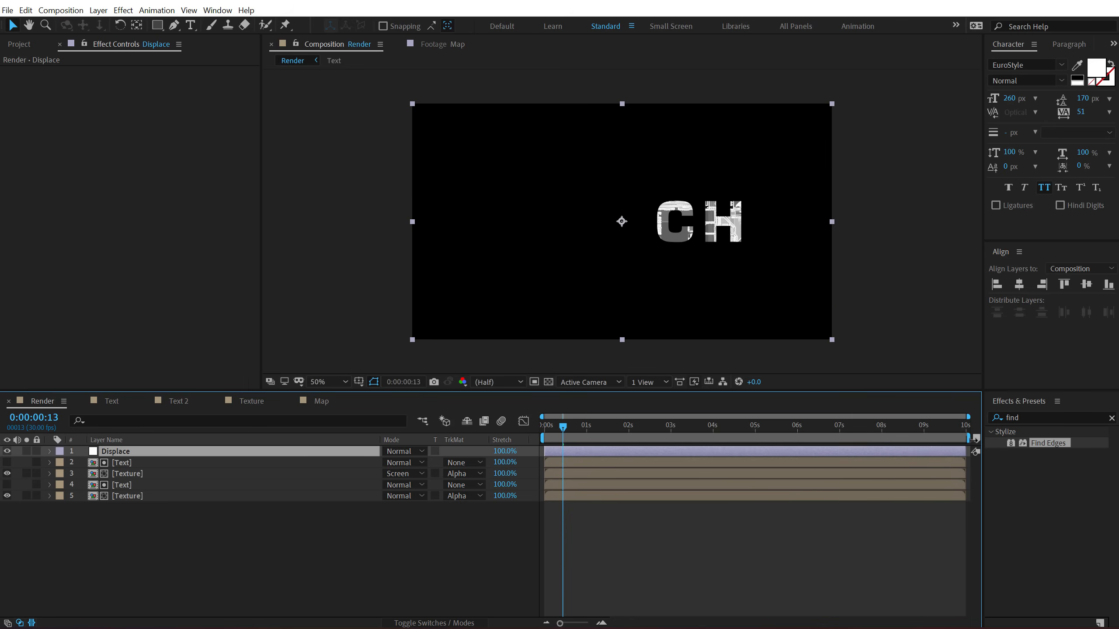
- Apply Displacer Pro to the Displace layer and use layer 5, Texture, as its map layer
left_click(1022, 417)
type("displa")
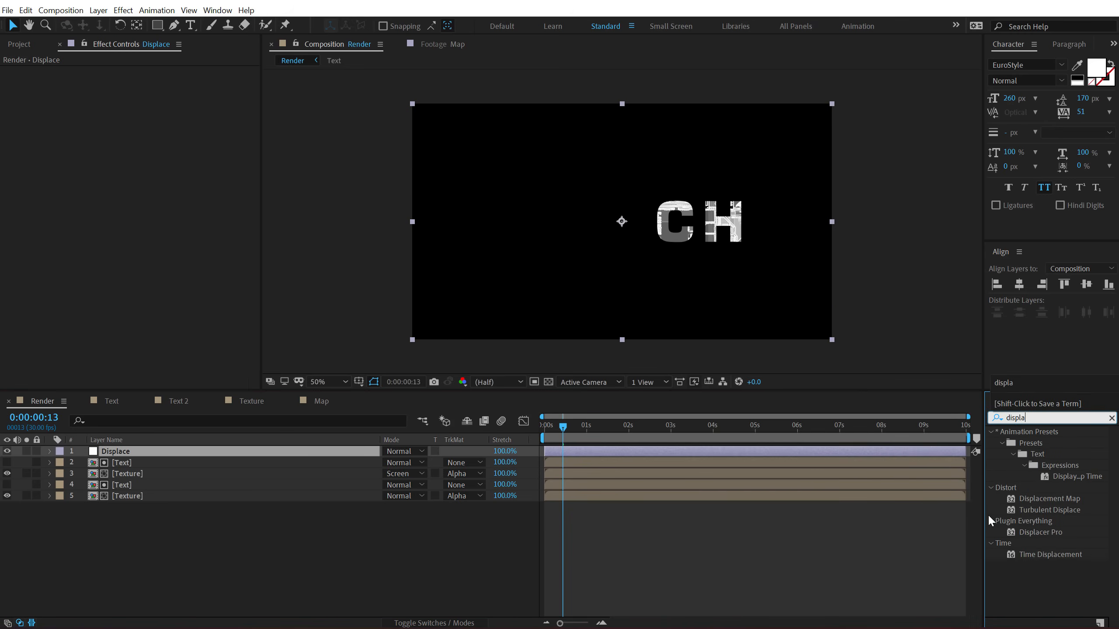
double_click(1041, 531)
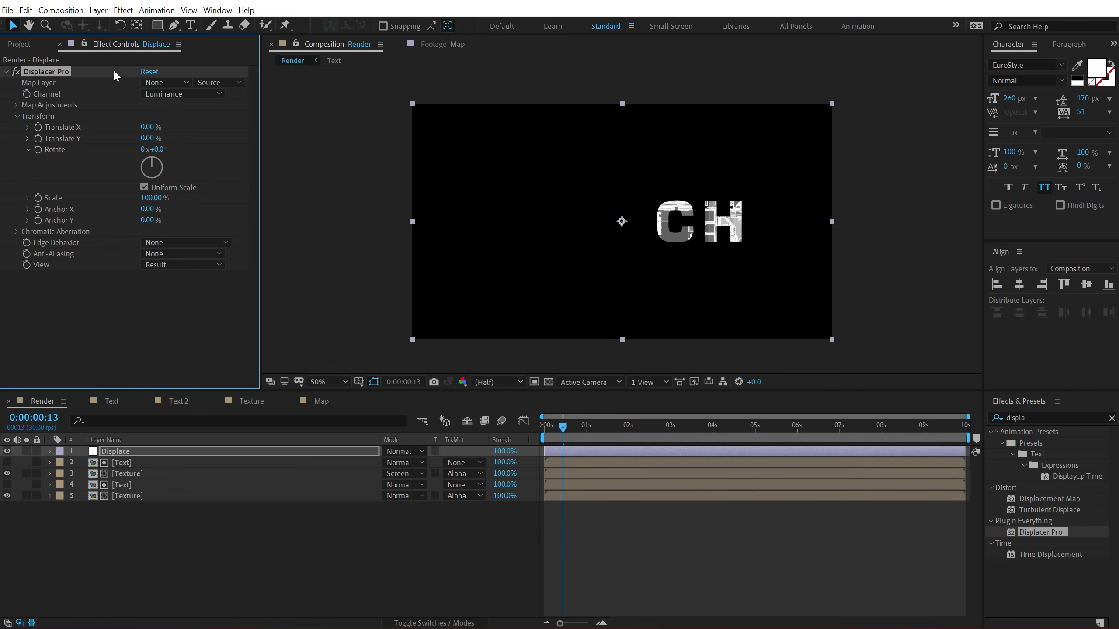
left_click(174, 85)
left_click(183, 168)
- Try Displacer Pro with Translate X 44%, Translate Y 34% and Scale 90%, then restore the translations to 0% and Scale to 100%
left_click_drag(149, 128, 158, 141)
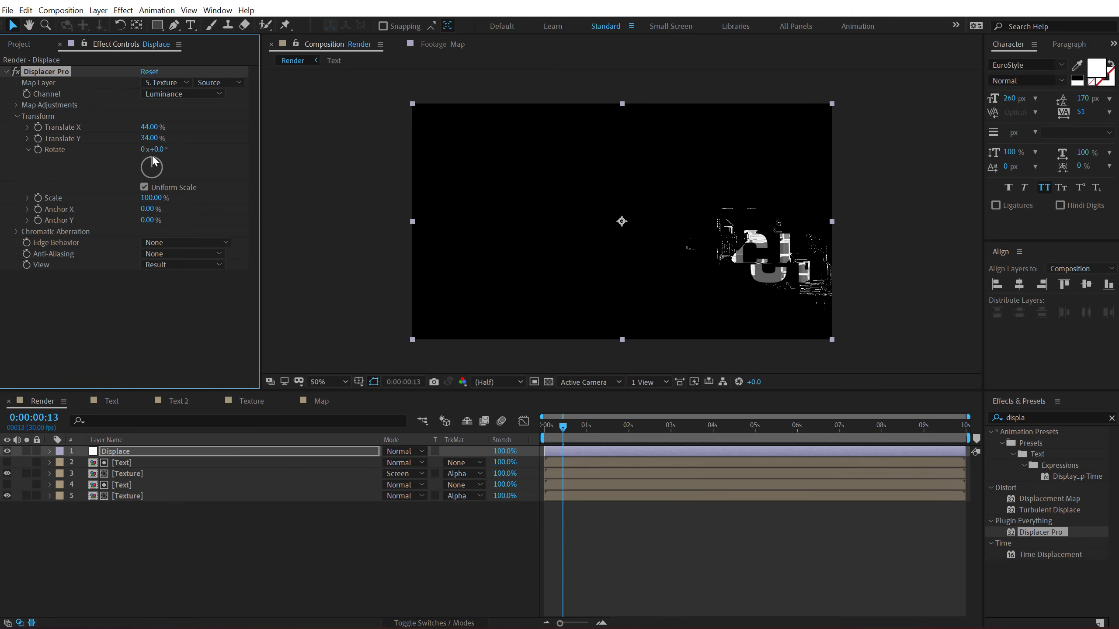
left_click_drag(131, 198, 155, 195)
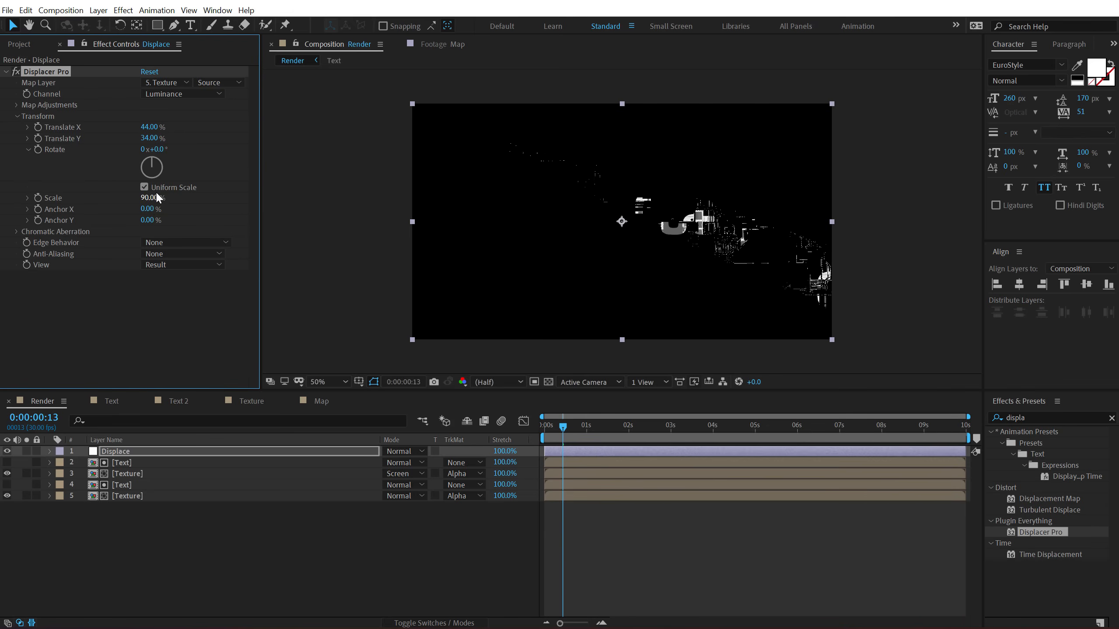
left_click(148, 127)
key("Tab")
type("0")
key("Return")
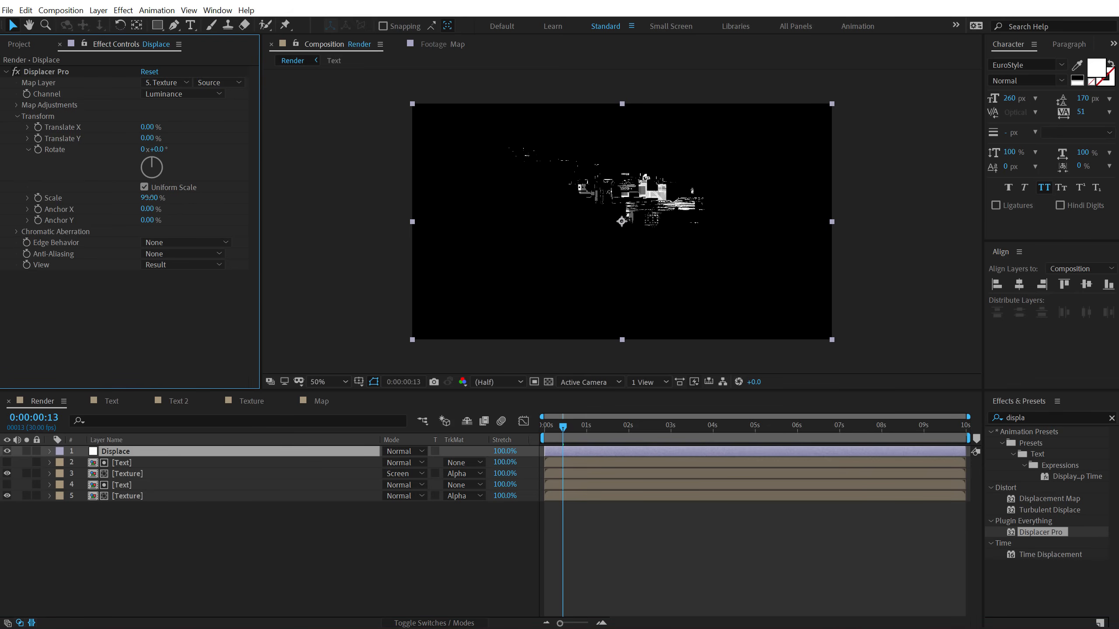
left_click(149, 198)
key("Return")
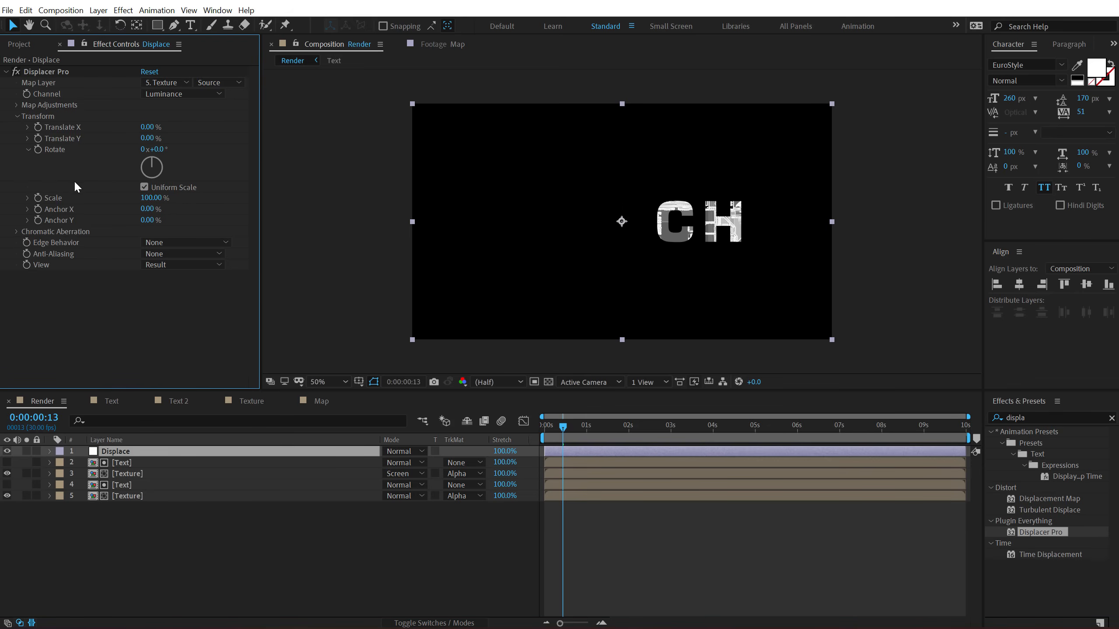
- Set Displacer Pro's Anchor X and Anchor Y to 50%, test Scale and translation at 0:00:05:06, and return Scale to 100%
left_click(149, 210)
left_click_drag(156, 198, 178, 225)
left_click_drag(633, 427, 763, 430)
mouse_move(151, 197)
left_mouse_down()
mouse_move(188, 203)
mouse_move(173, 214)
mouse_move(162, 206)
left_mouse_up()
left_click_drag(149, 129, 213, 173)
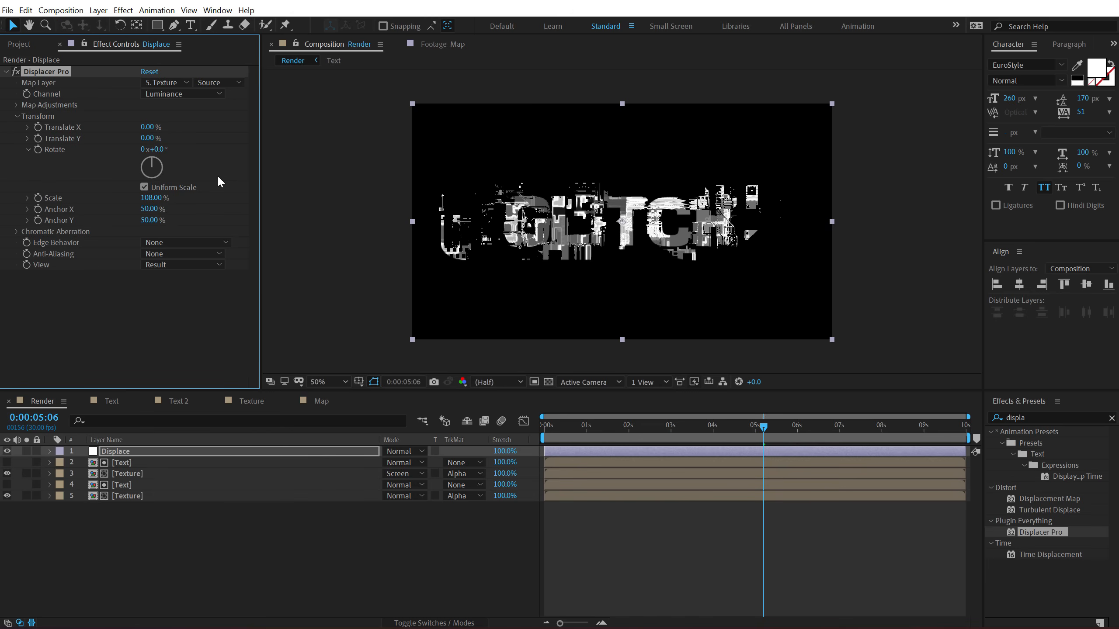
left_click(150, 198)
key("Return")
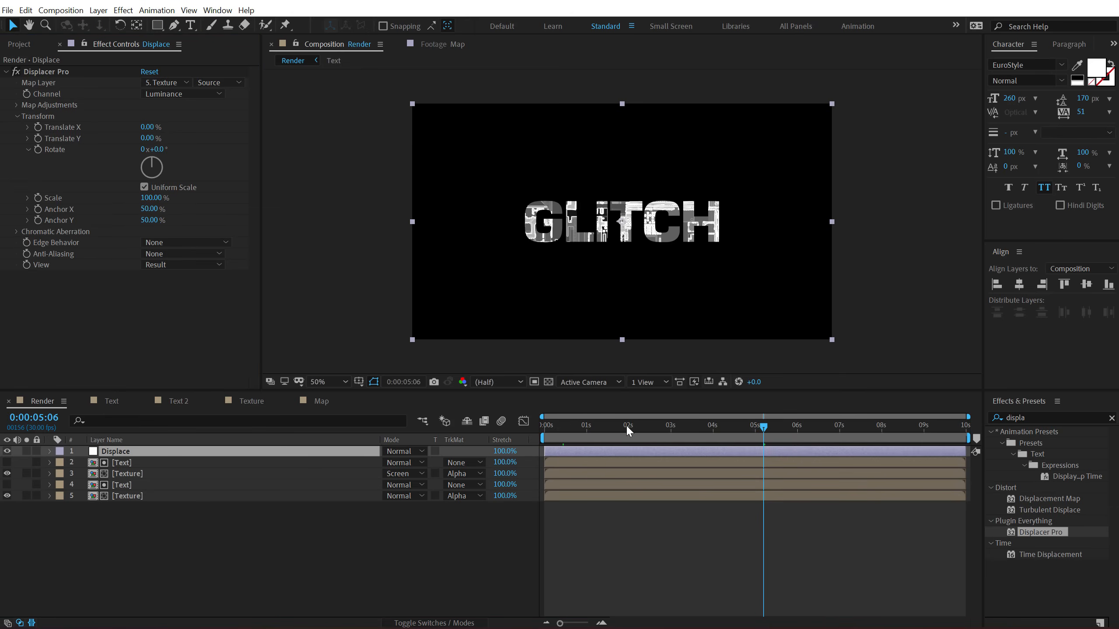
- Start a Displacer Pro Scale animation with a hold keyframe of 120% at 0:00:00:00
left_click(546, 426)
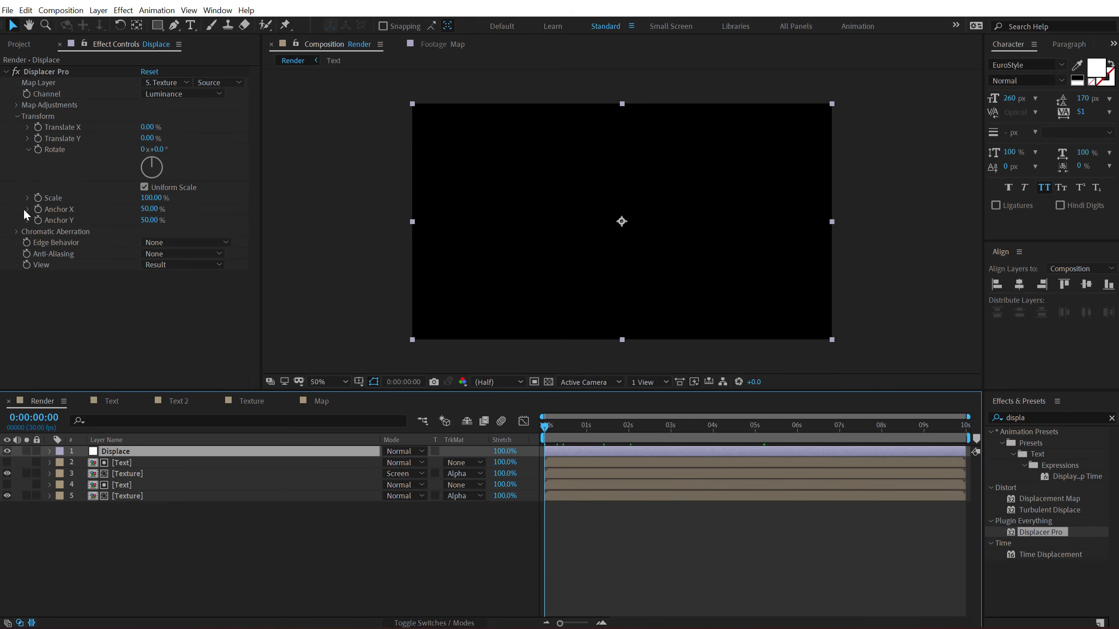
left_click(38, 199)
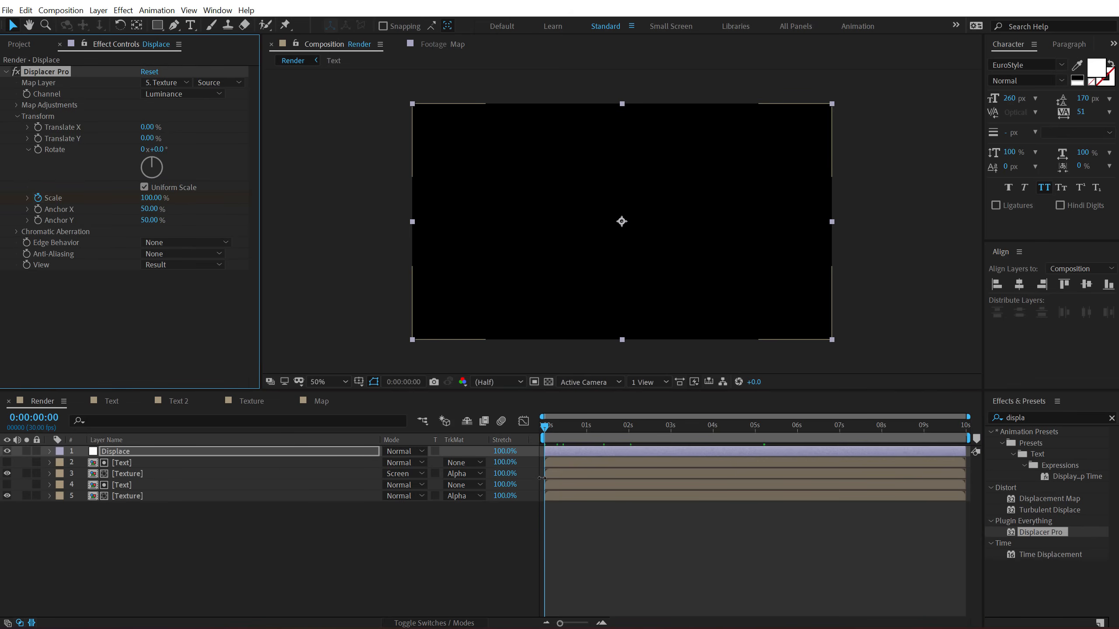
key("u")
left_click_drag(101, 389, 101, 355)
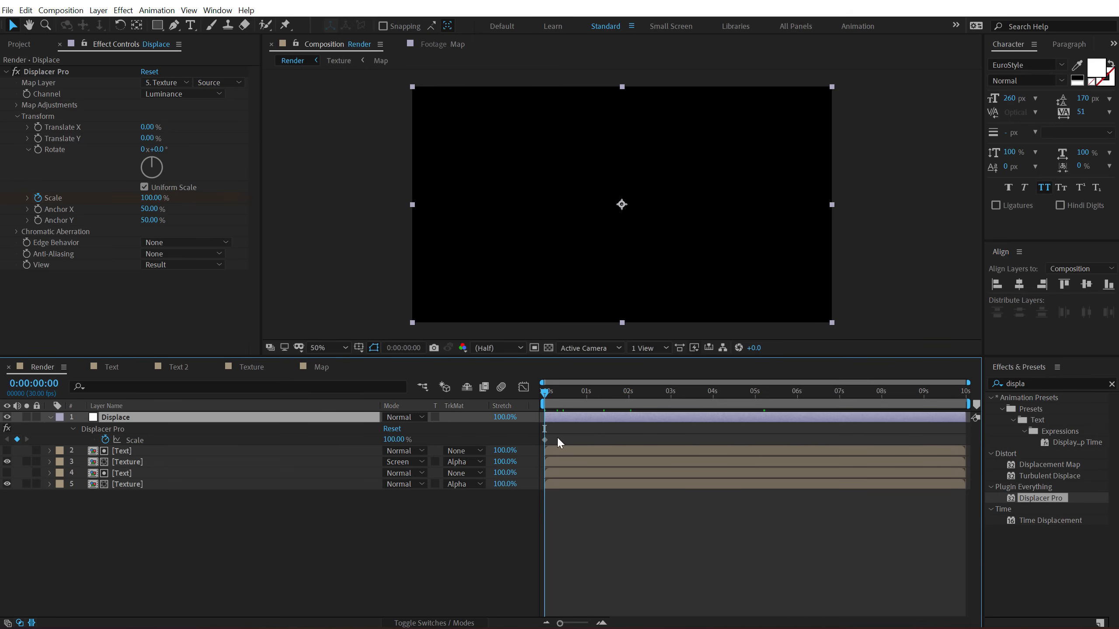
left_click(545, 439)
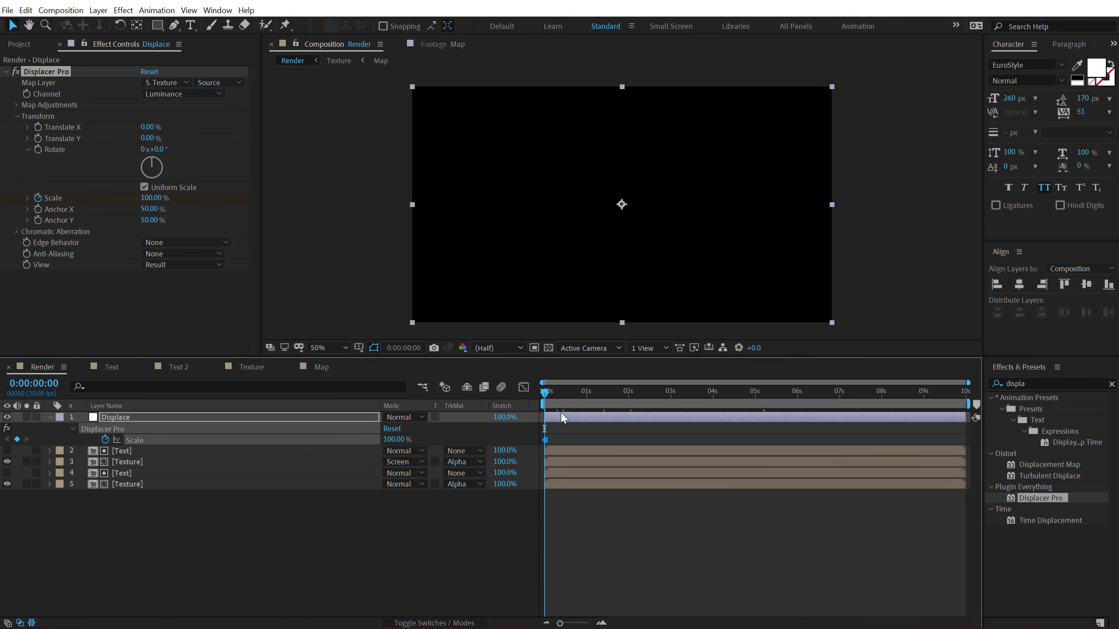
left_click(392, 546)
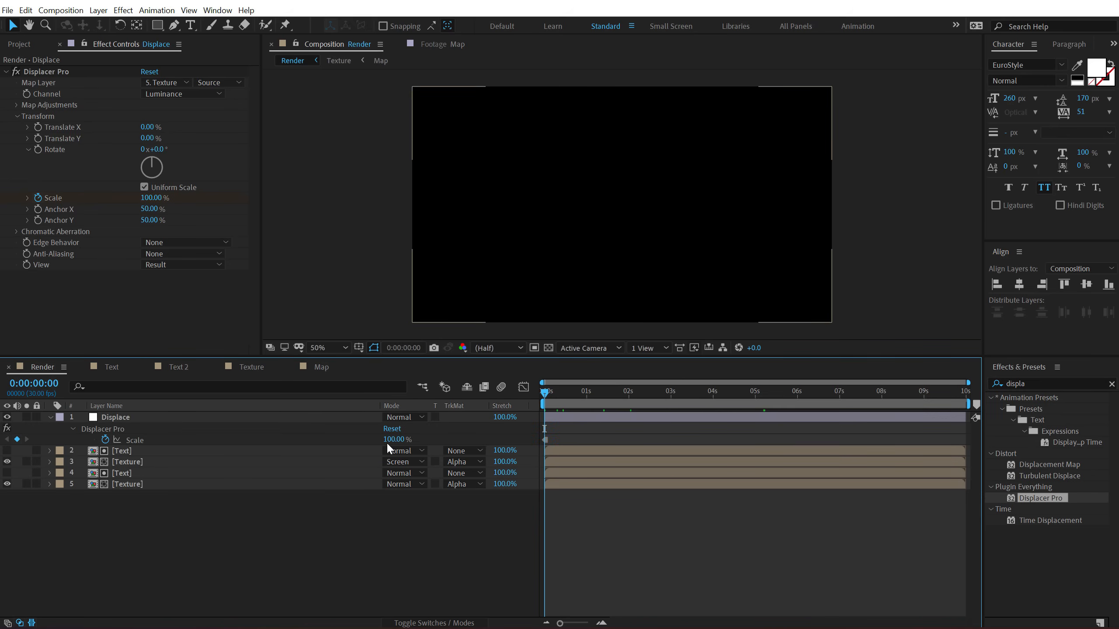
left_click(394, 439)
type("120")
key("Return")
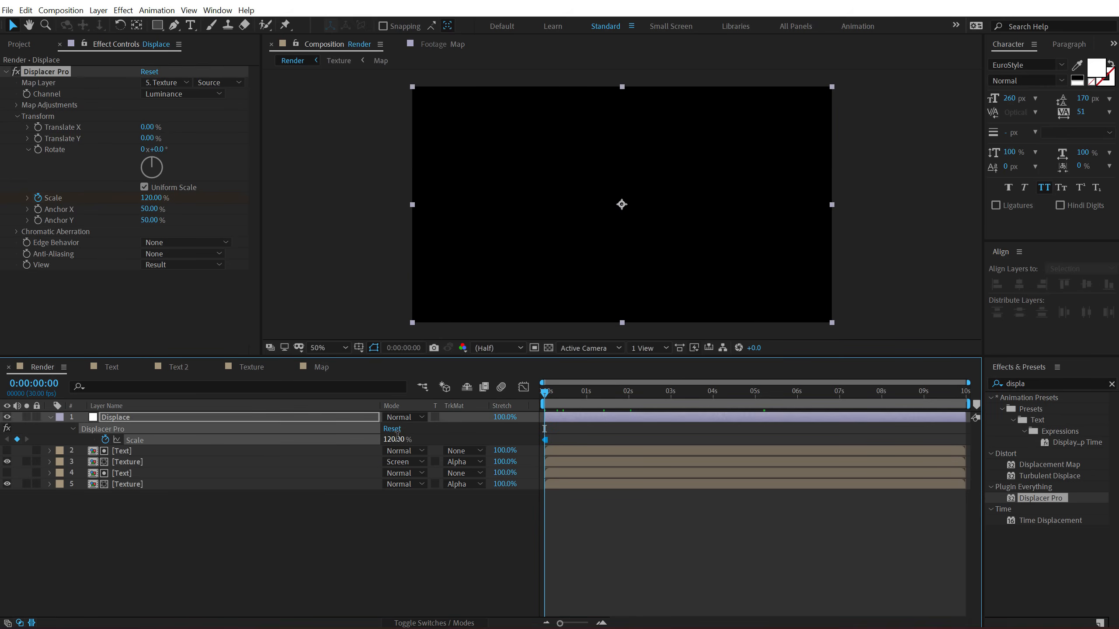
- Add a Scale keyframe of 100% at 0:00:00:15 on the Displace layer
scroll(600, 507, "up", 2)
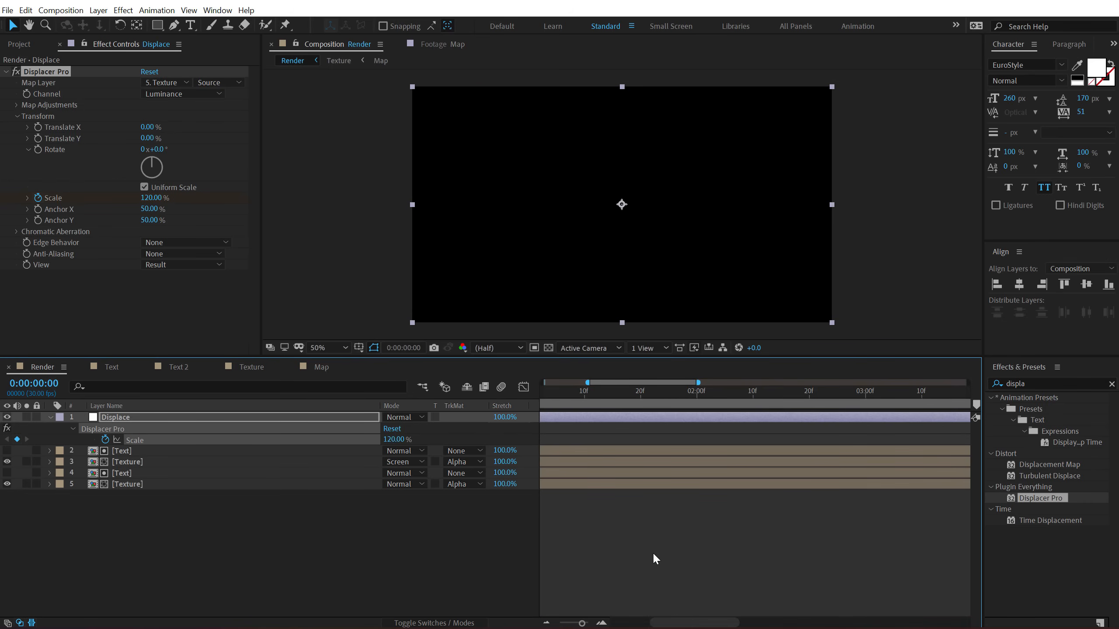
left_click_drag(674, 624, 507, 610)
scroll(602, 486, "down", 1)
scroll(601, 484, "up", 2)
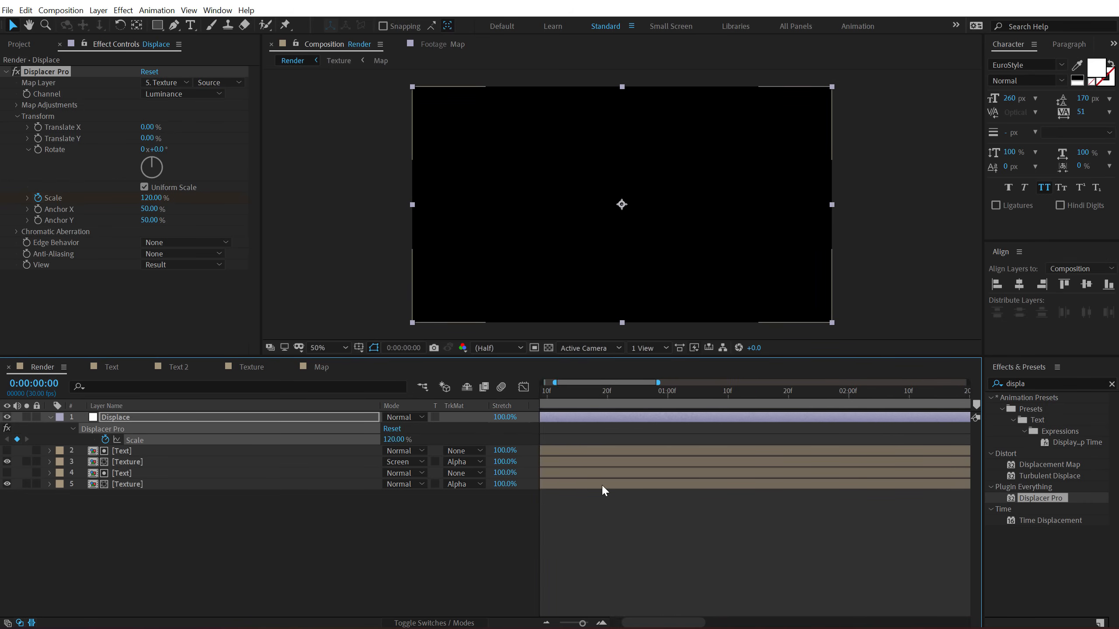
left_click(635, 391)
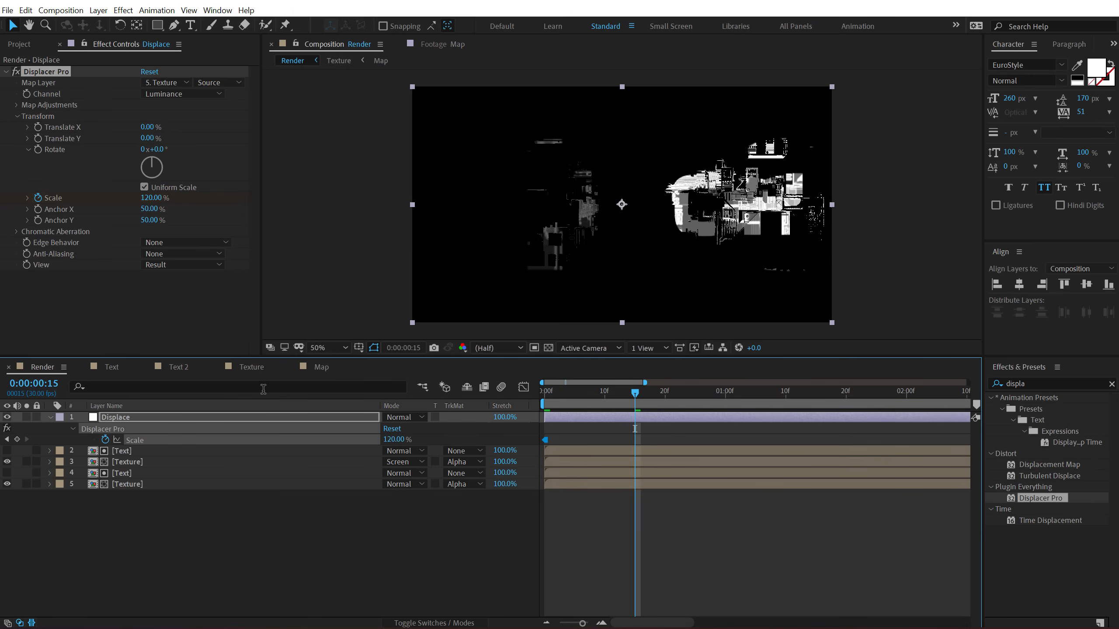
left_click(393, 437)
key("Return")
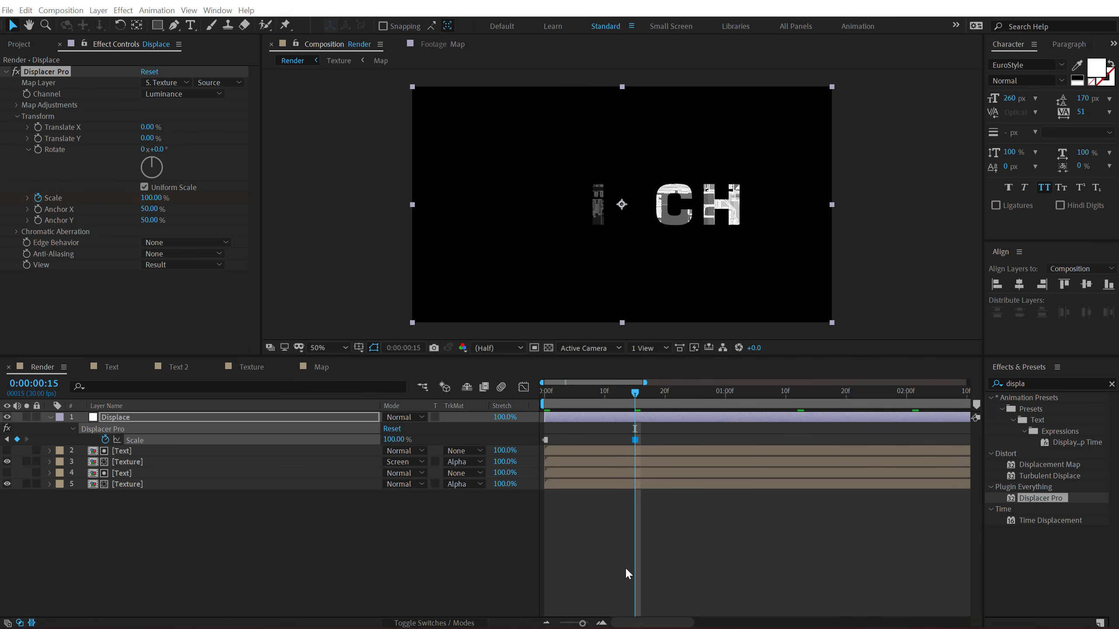
- Add a Scale keyframe of 85% three frames on, at 0:00:00:18
left_click(627, 573)
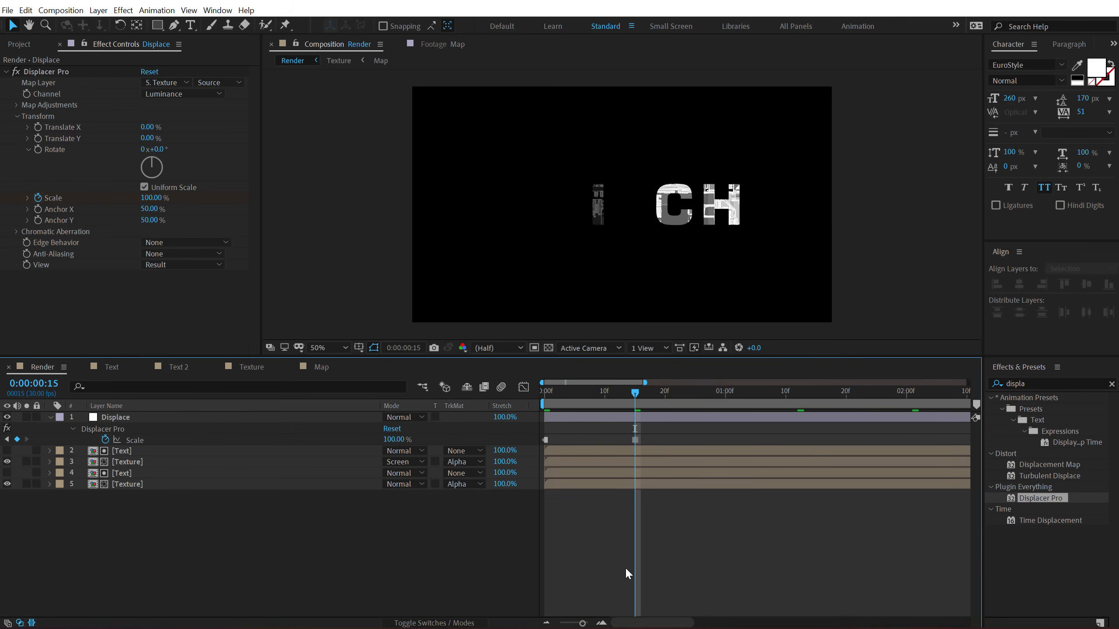
key("space")
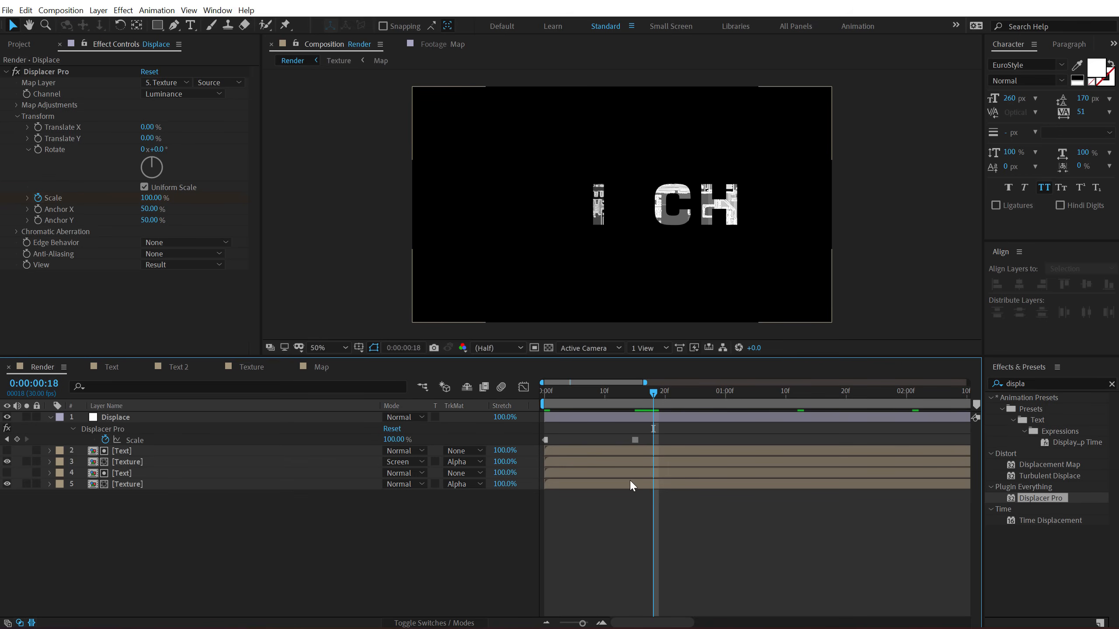
left_click(399, 440)
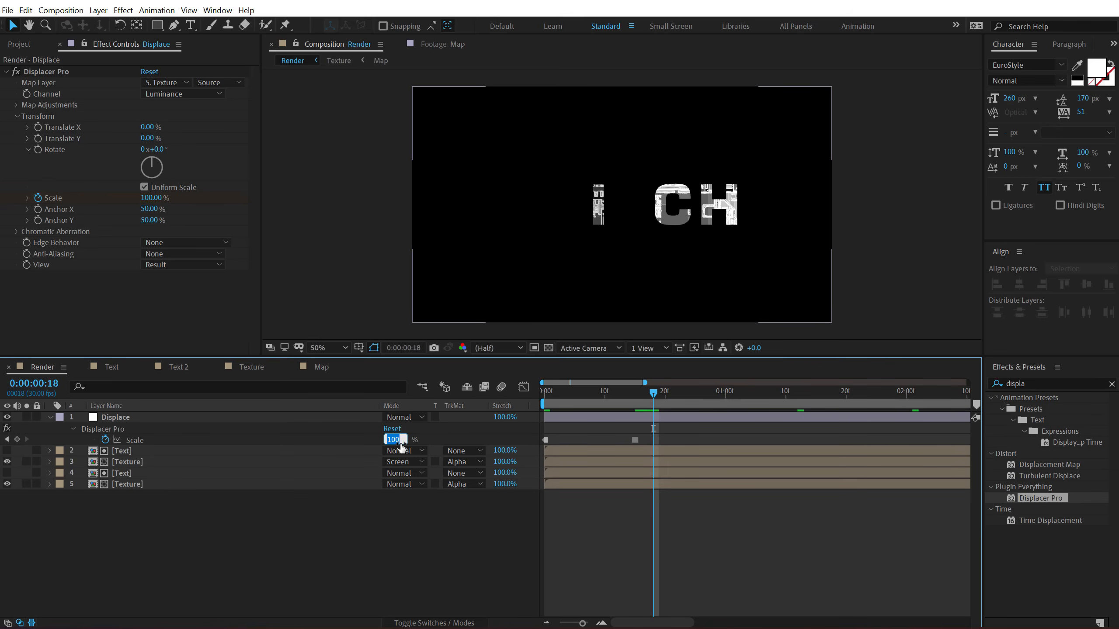
type("85")
key("Return")
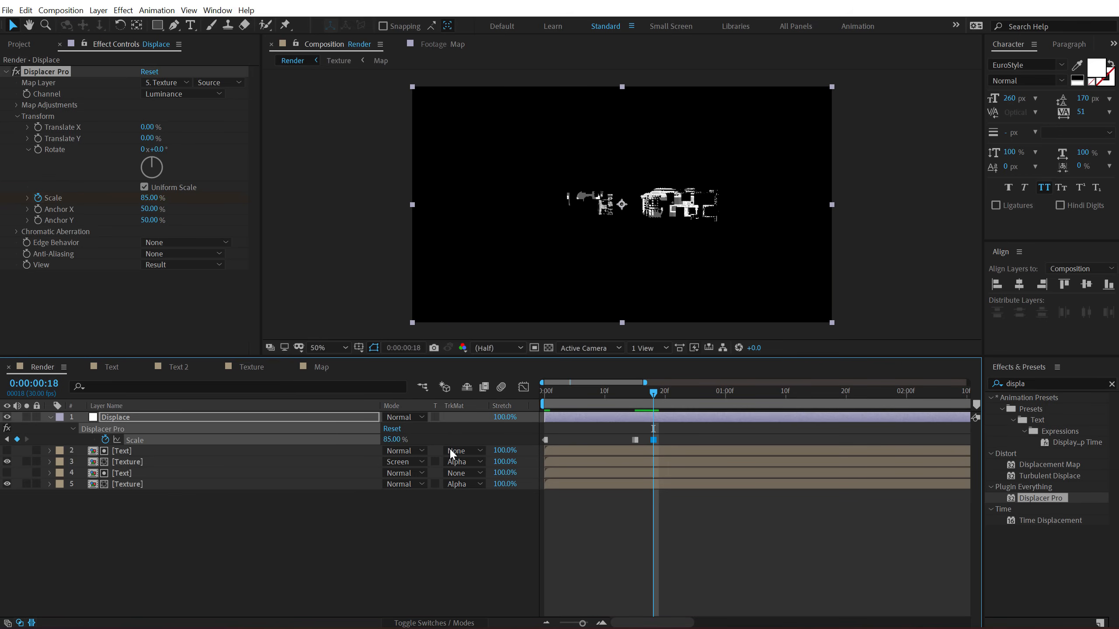
- Advance three frames to 0:00:00:21 and keyframe Displacer Pro's Scale at 110%
left_click(458, 575)
key("Page_Down")
key("Page_Down")
key("Page_Down")
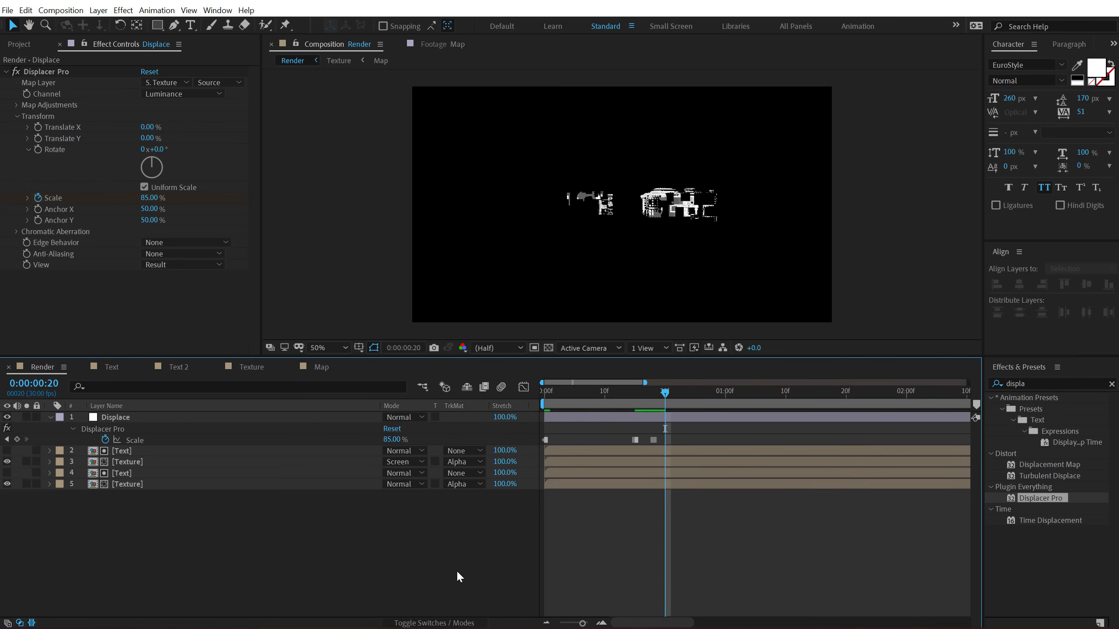
left_click(388, 438)
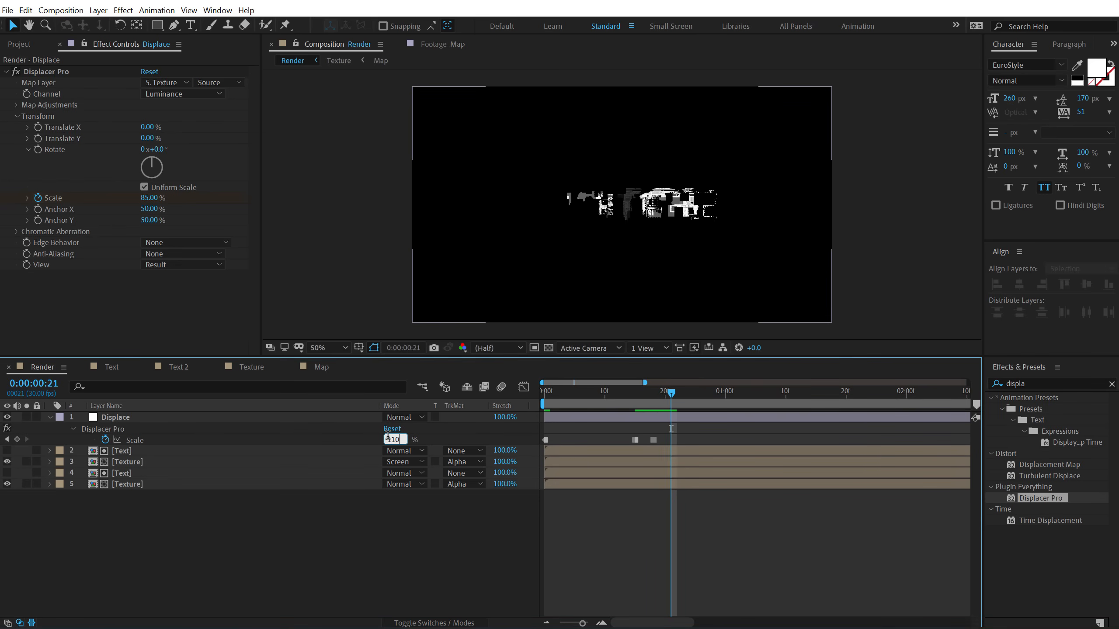
type("110")
key("Return")
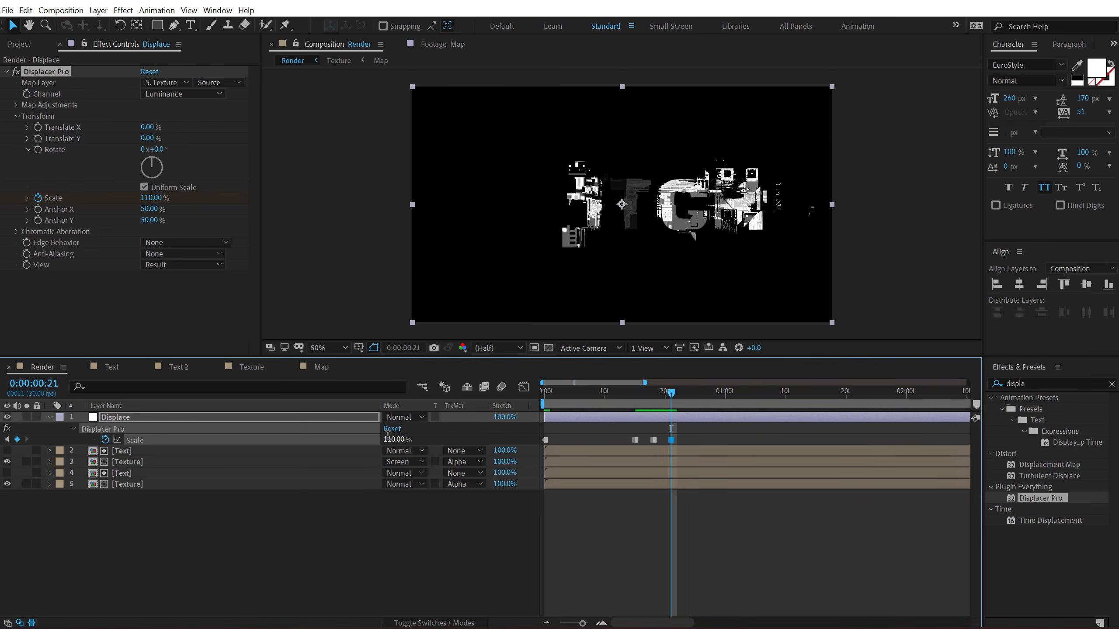
- Keyframe Displacer Pro's Scale back to 100% at 0:00:00:24 and move the current time to 0:00:01:00
key("Page_Down")
key("Page_Down")
key("Page_Down")
left_click(388, 439)
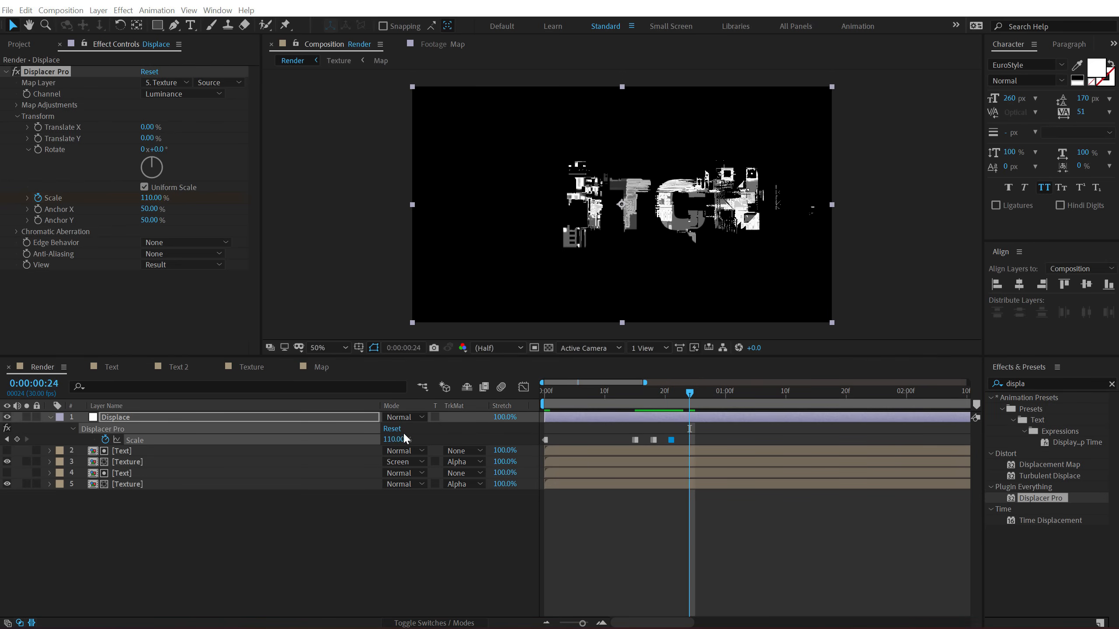
key("Return")
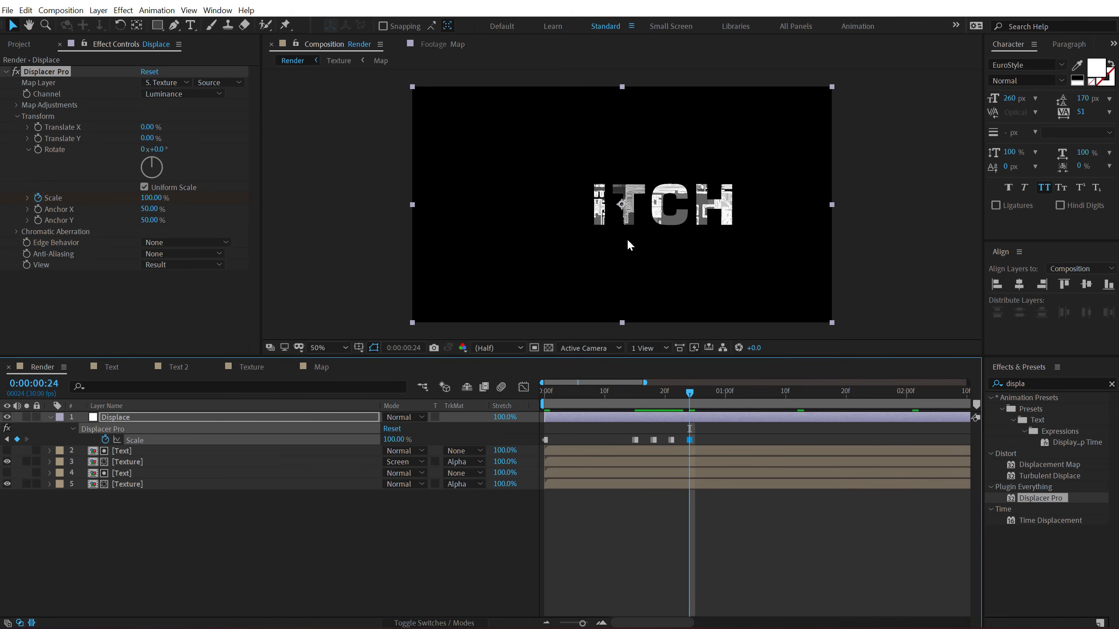
left_click(726, 397)
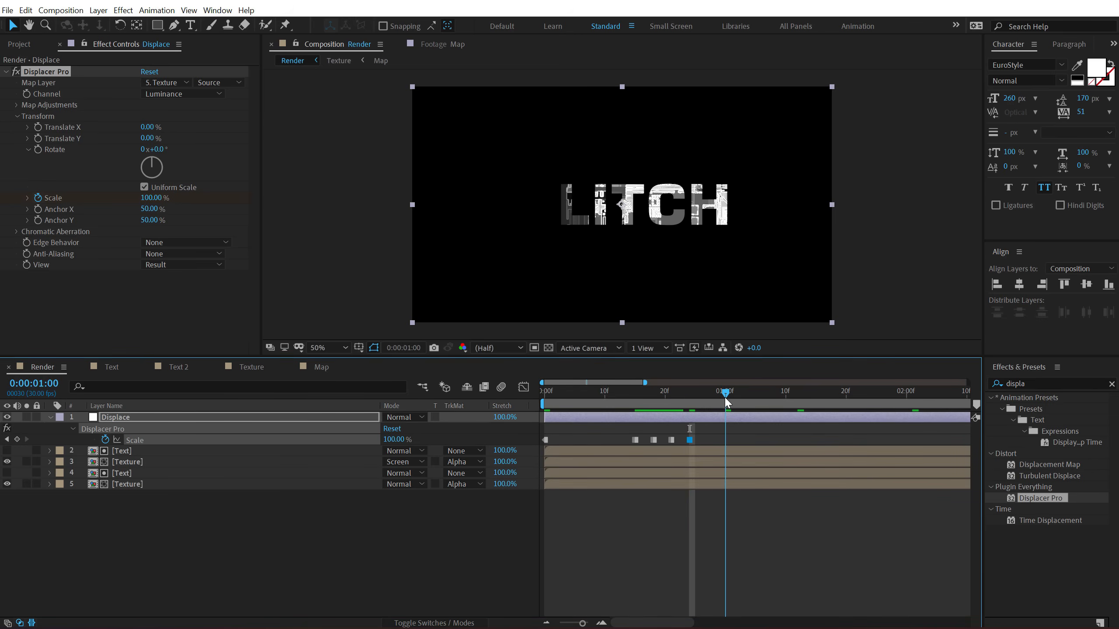
- Keyframe Displacer Pro's Scale at 80% at 0:00:01:00 and preview the animation from the start
left_click(392, 439)
type("80")
key("Return")
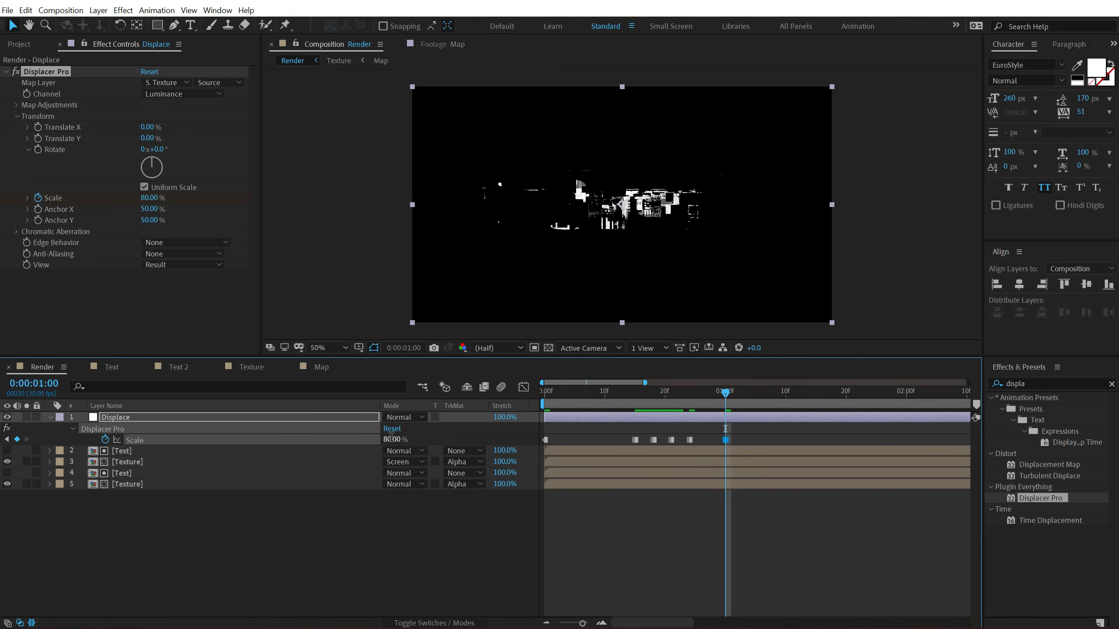
key("Home")
key("space")
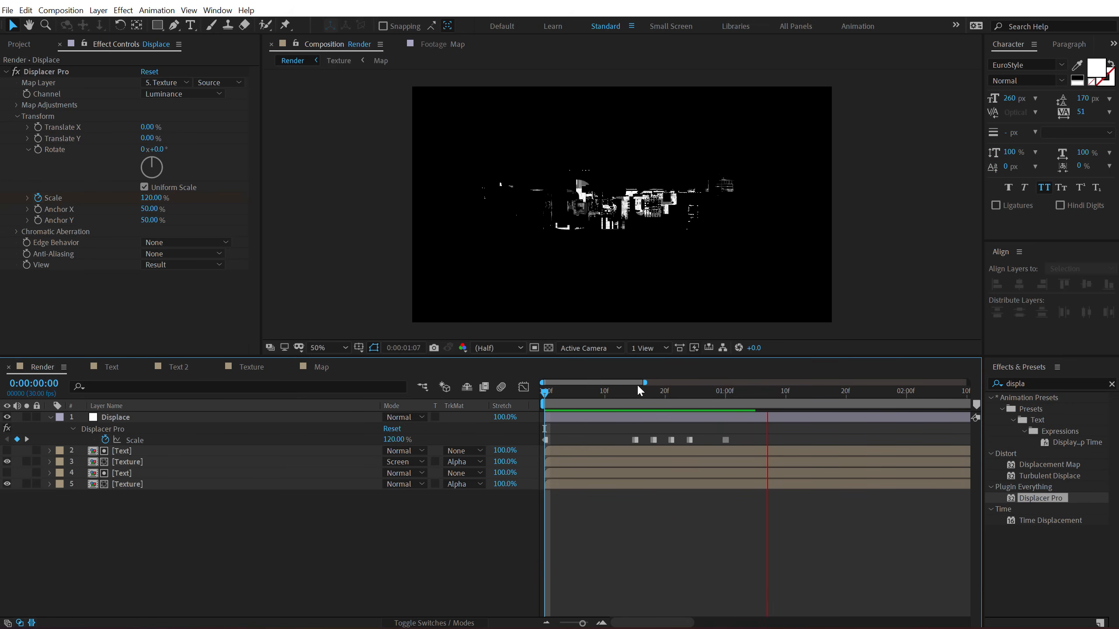
- At 0:00:00:18 on the Displace layer, start keyframing Displacer Pro's Translate X and Translate Y
mouse_move(641, 392)
left_mouse_down()
mouse_move(678, 396)
mouse_move(642, 392)
left_mouse_up()
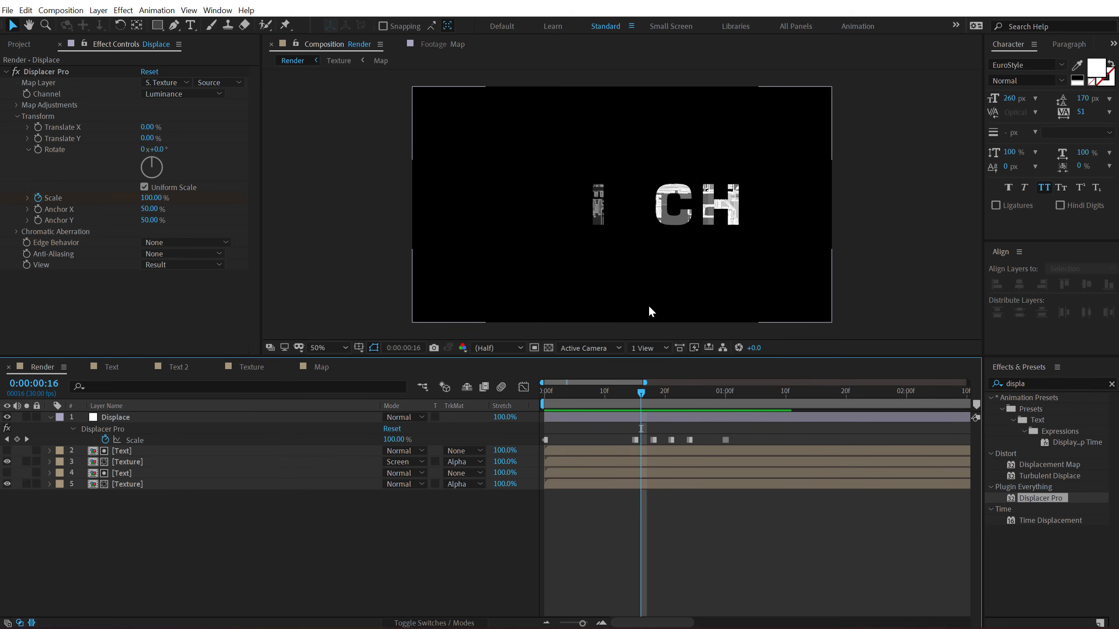
left_click_drag(642, 395, 654, 392)
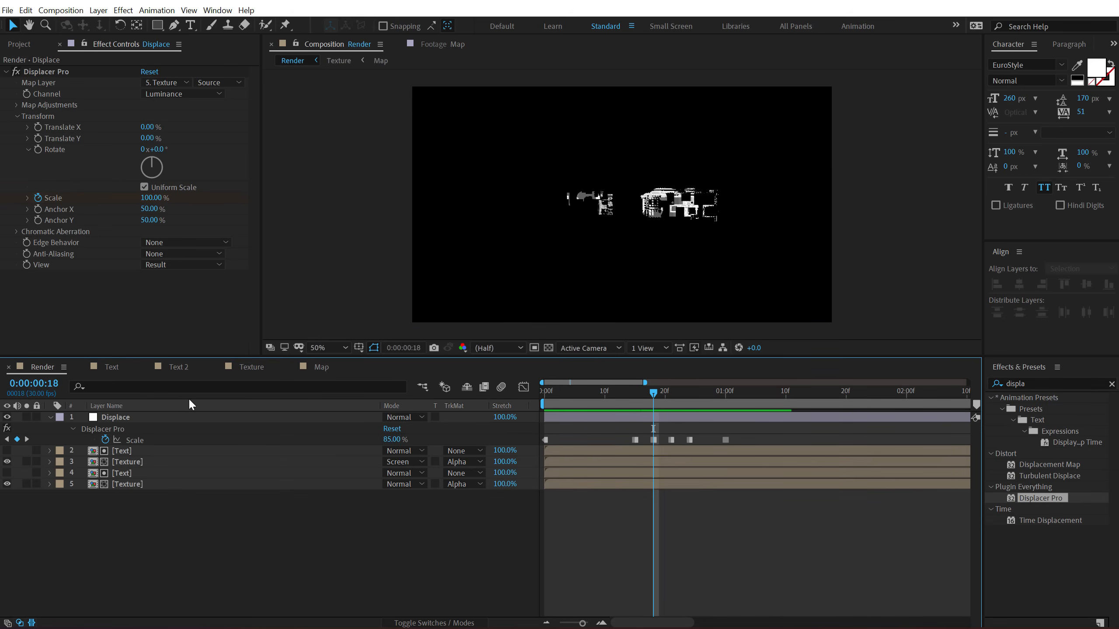
left_click(113, 416)
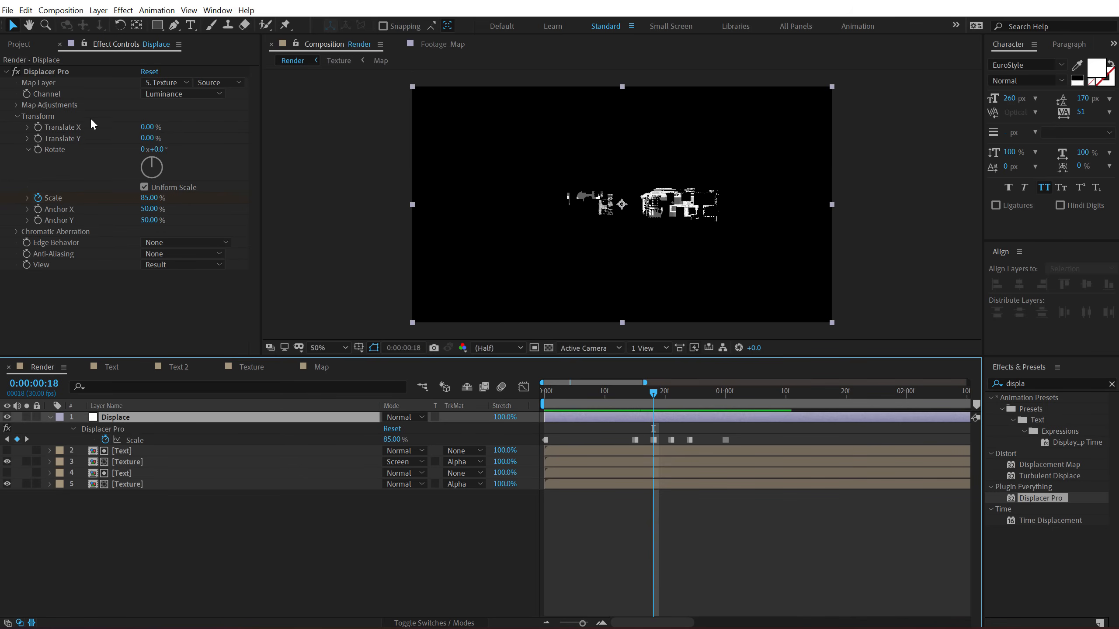
left_click(38, 127)
left_click(38, 139)
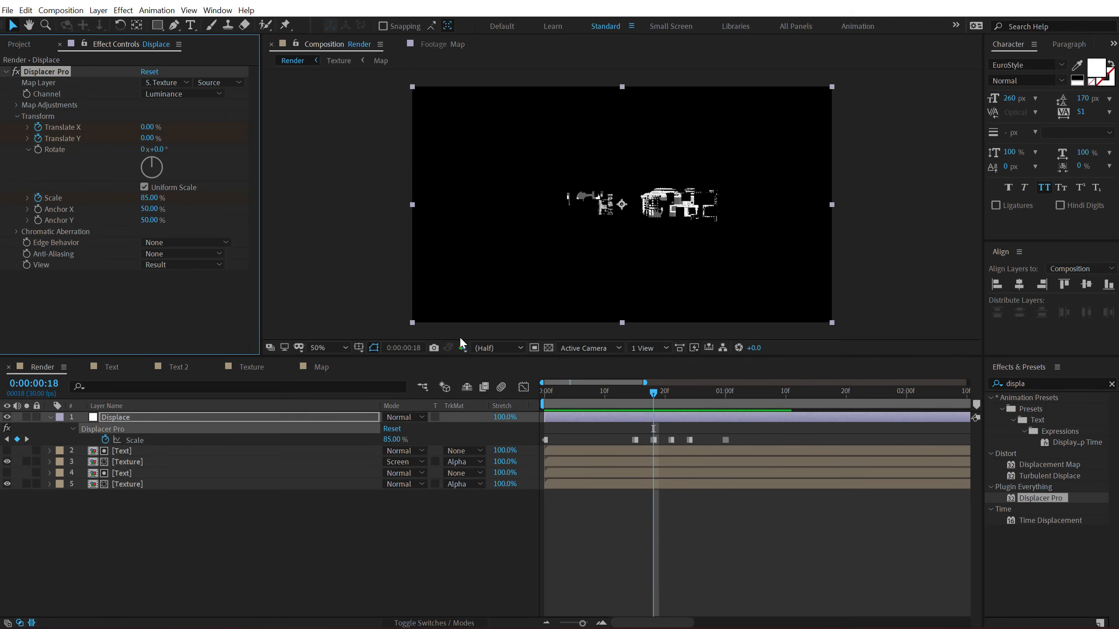
- Reveal the Displace layer's keyframed properties and convert the new Translate X and Translate Y keyframes to hold keyframes
left_click(596, 418)
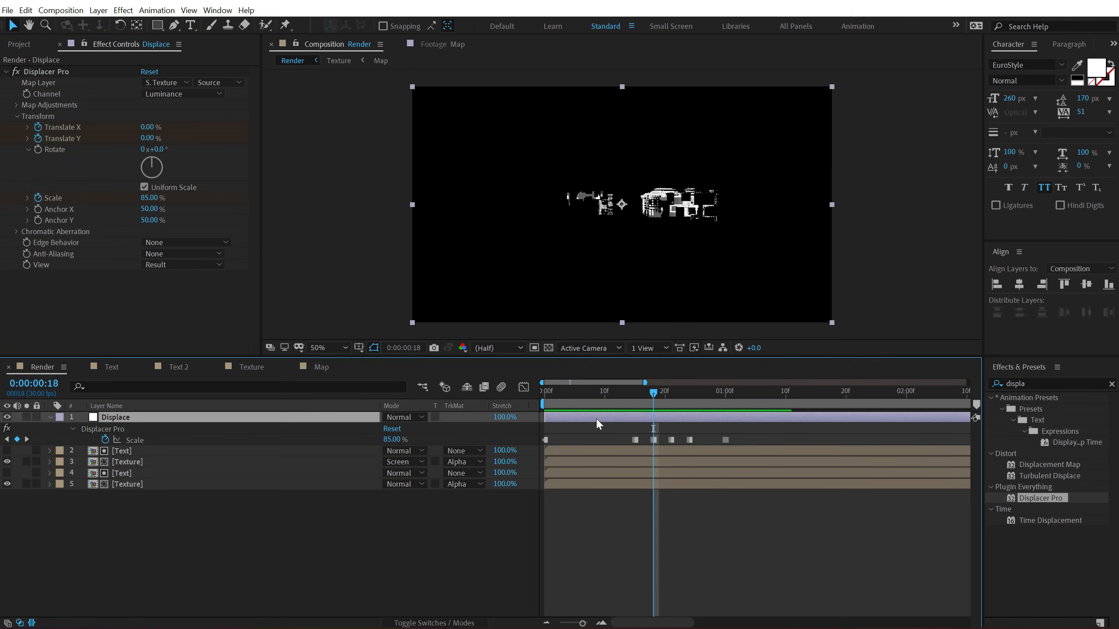
key("u")
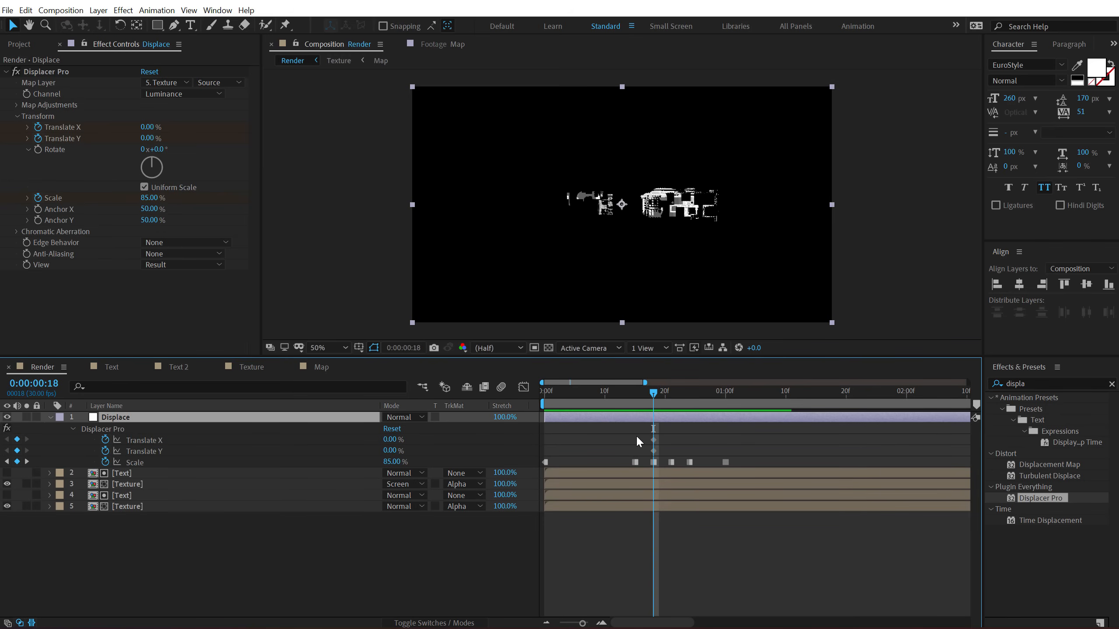
left_click_drag(636, 434, 659, 447)
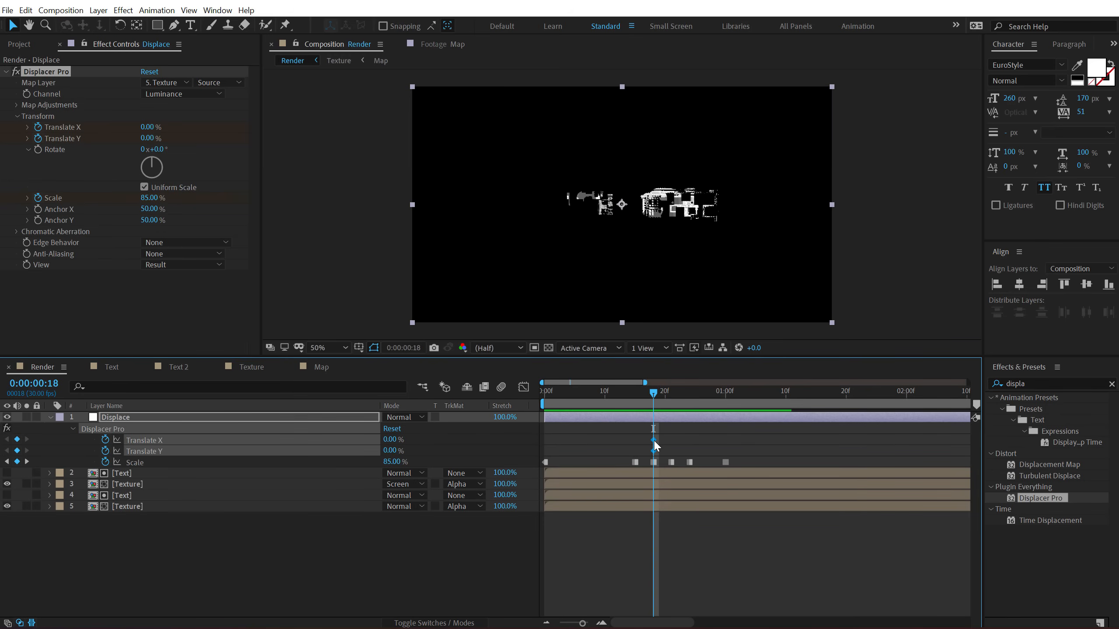
key("ctrl+shift+F9")
- Set both the Translate X and Translate Y keyframes at 0:00:00:18 to 5%
left_click_drag(659, 393, 676, 393)
left_click(147, 128)
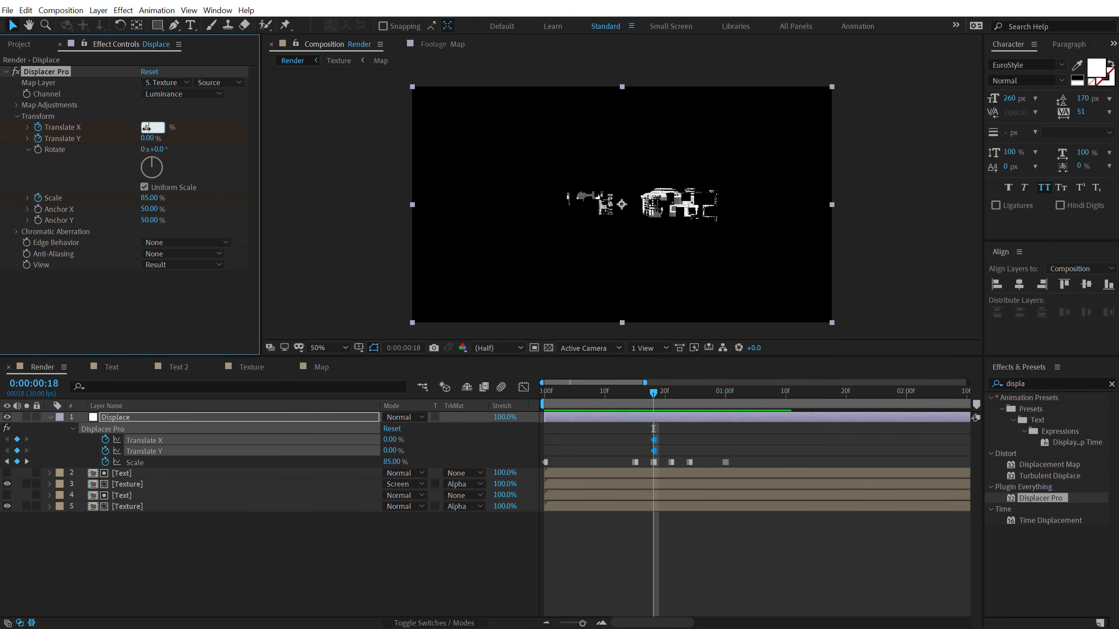
type("5")
key("Return")
left_click(146, 139)
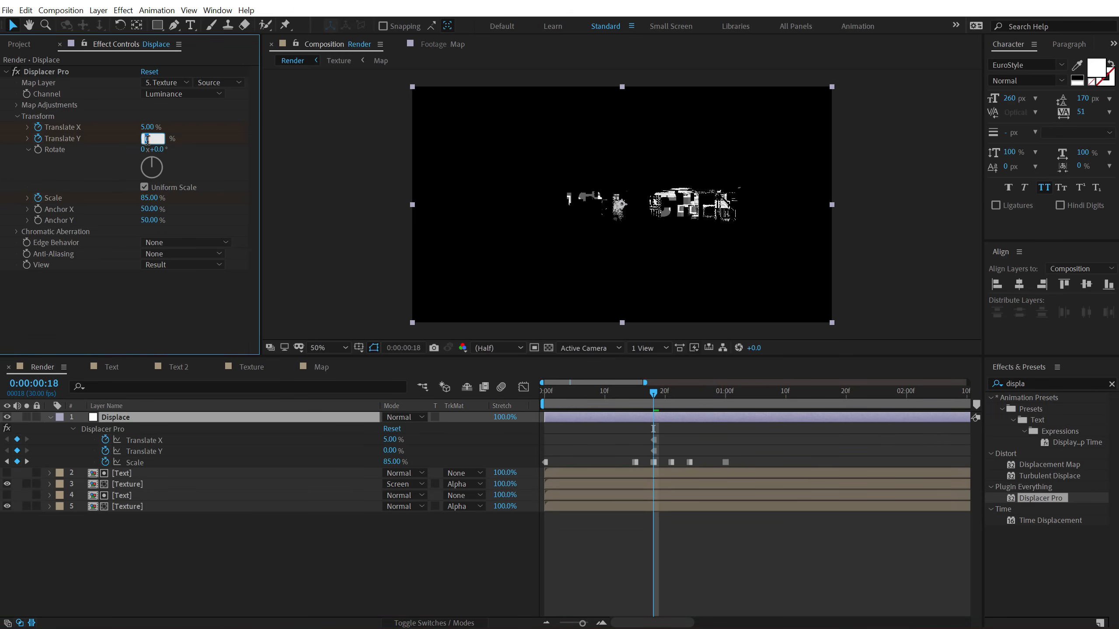
type("5")
key("Return")
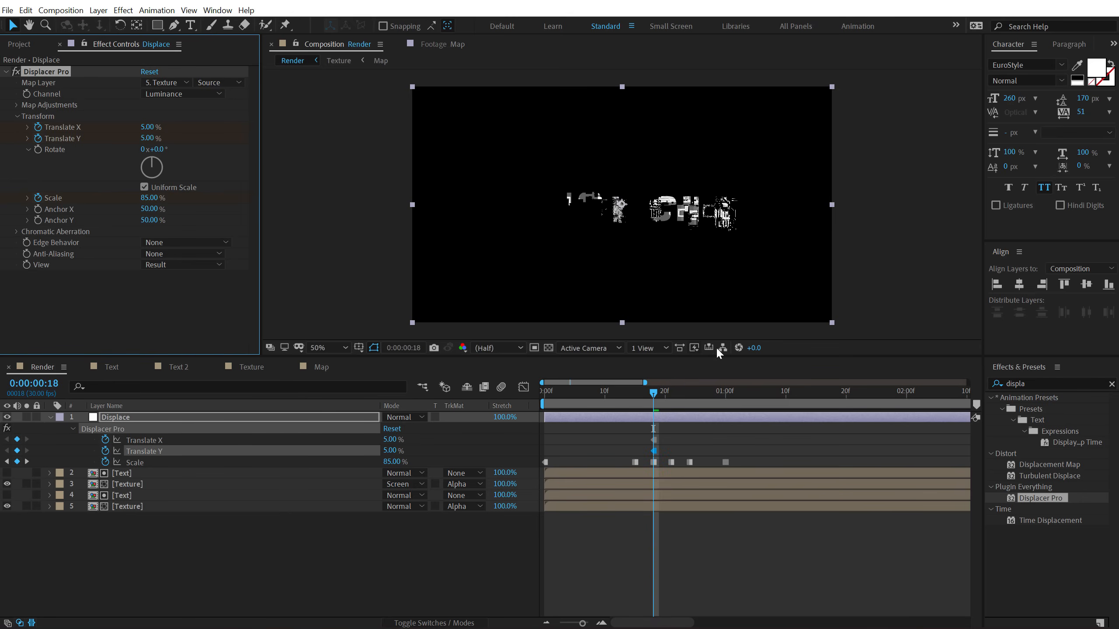
- Keyframe Translate X and Translate Y back to 0% at 0:00:00:22
left_click_drag(664, 394, 674, 394)
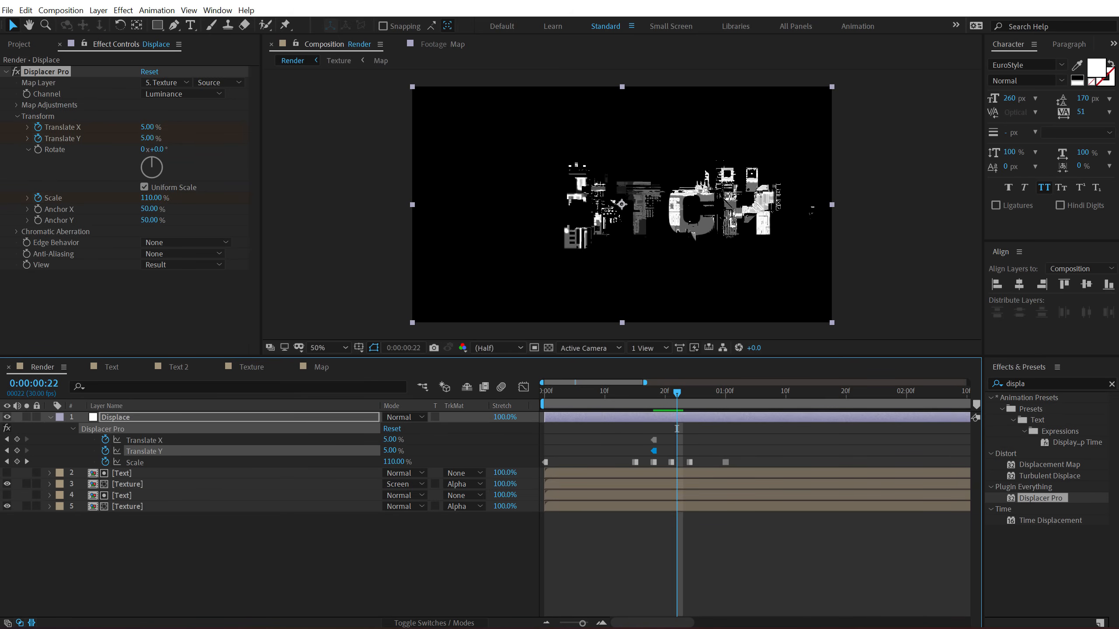
left_click(147, 127)
type("0")
key("Return")
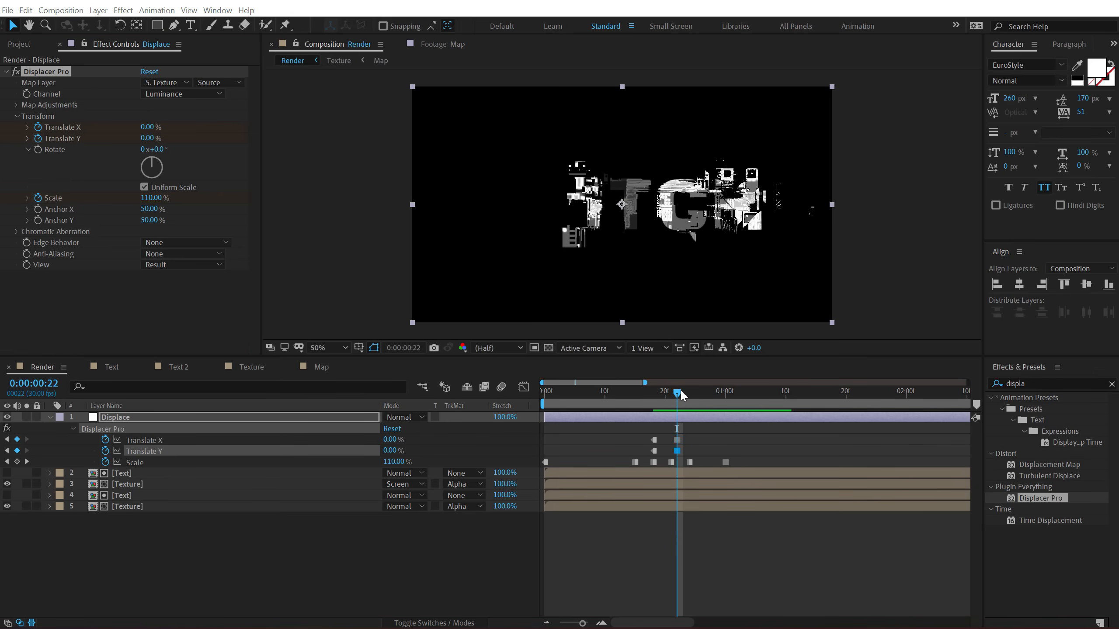
- Keyframe Displacer Pro's Translate X at 65% at 0:00:00:24
left_click_drag(682, 391, 689, 391)
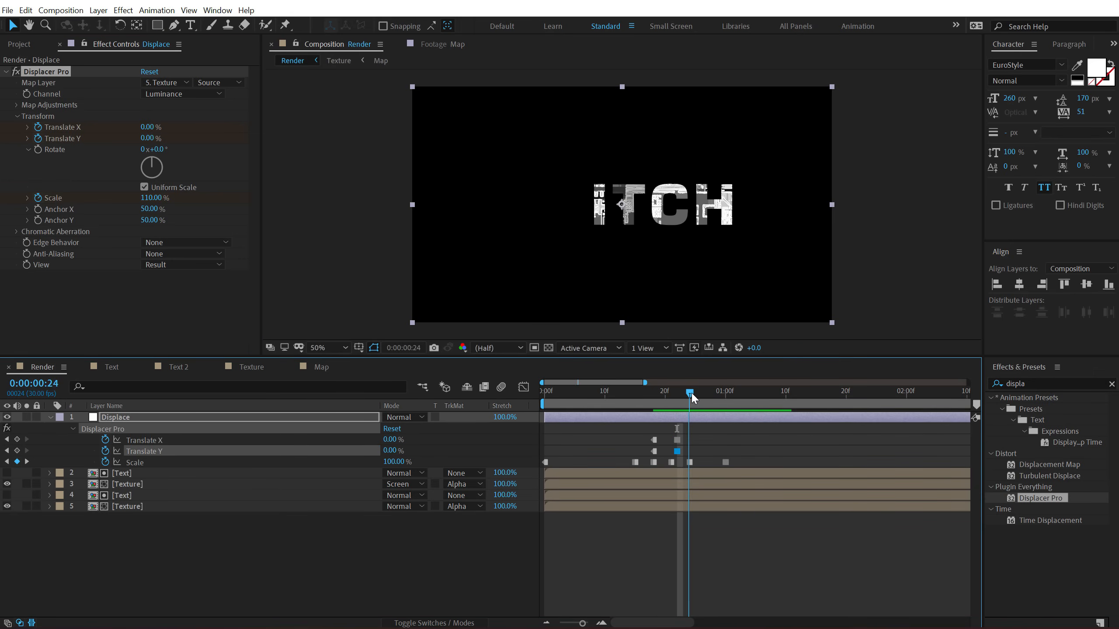
left_click(137, 422)
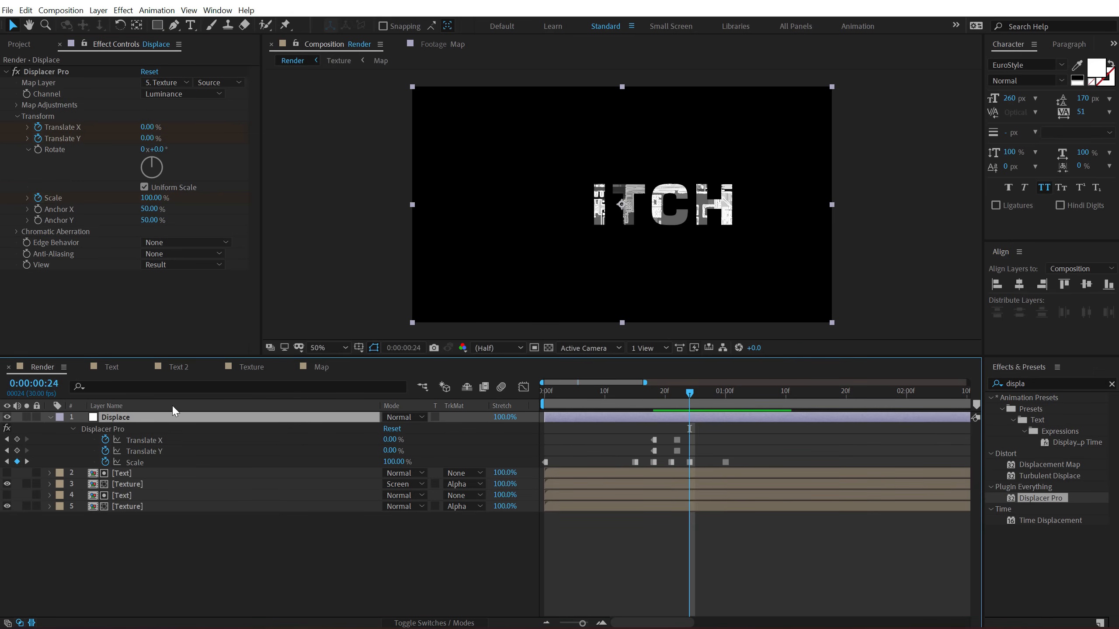
left_click(147, 127)
type("65")
key("Return")
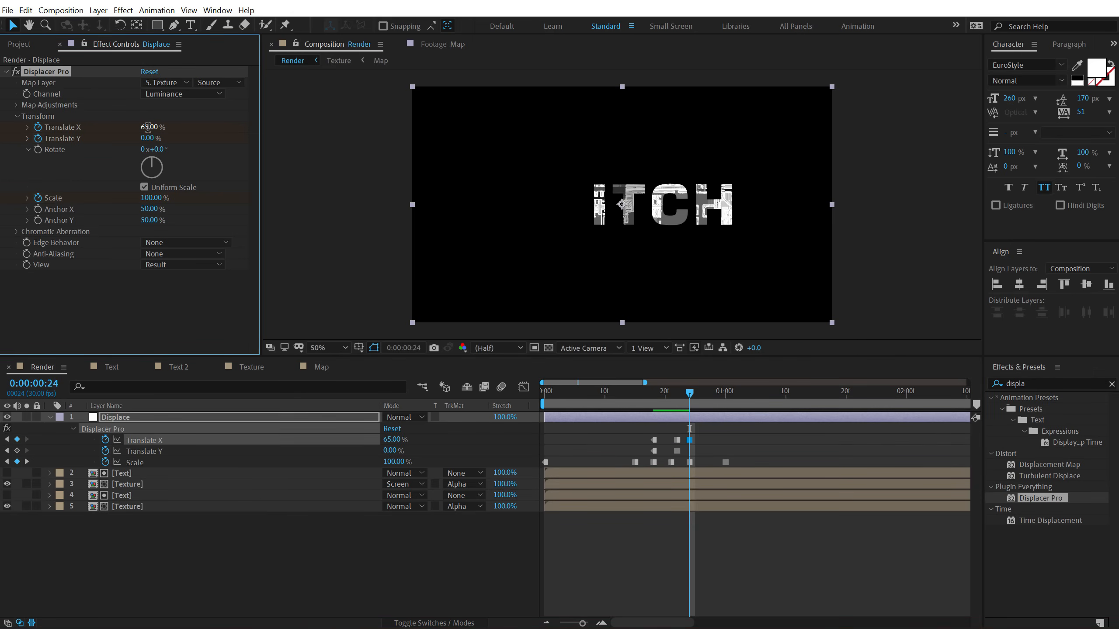
- Set Displacer Pro's Edge Behavior to Repeat and scrub back to 0:00:00:23 to check the displaced text
left_click(170, 243)
left_click(174, 273)
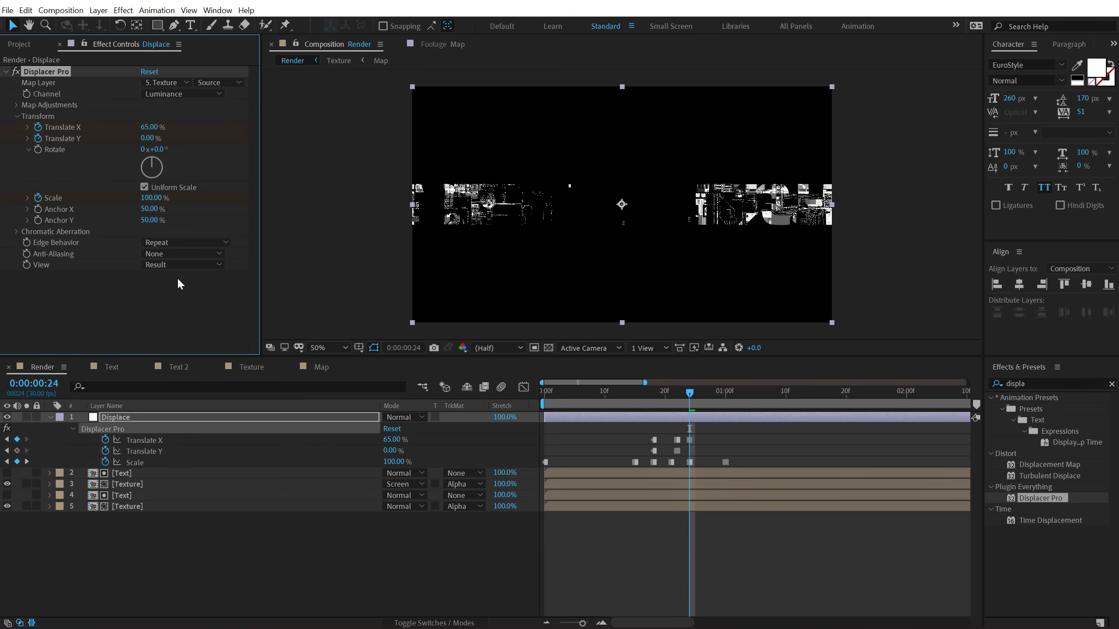
mouse_move(678, 390)
left_mouse_down()
mouse_move(619, 394)
mouse_move(693, 398)
mouse_move(668, 402)
mouse_move(682, 395)
left_mouse_up()
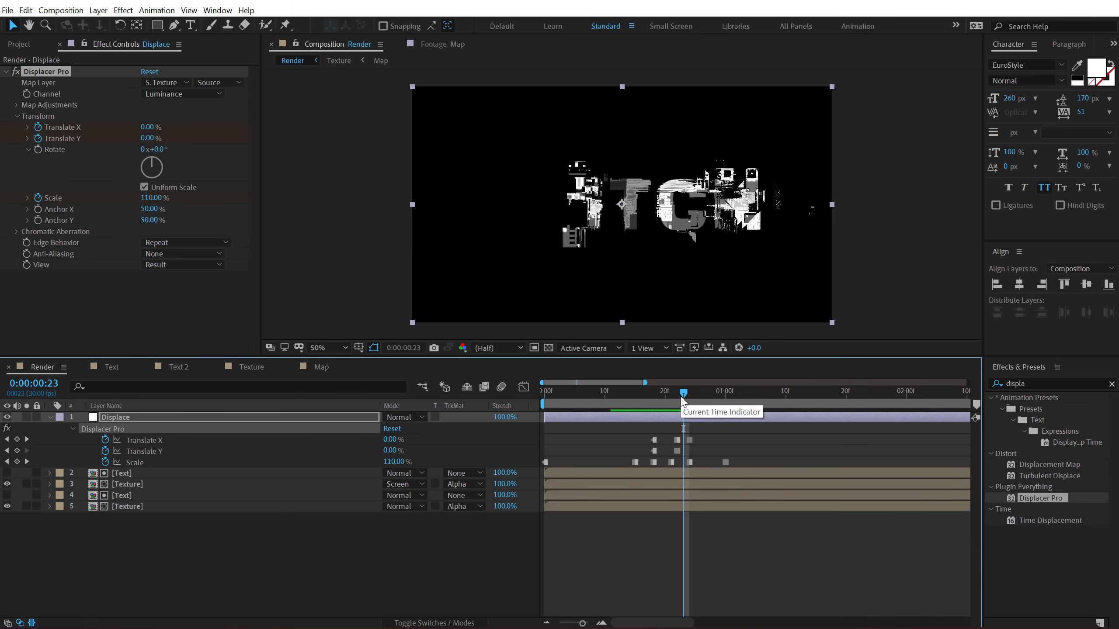
- Keyframe Translate X and Translate Y at 5% at 0:00:01:10
left_click_drag(685, 398, 786, 399)
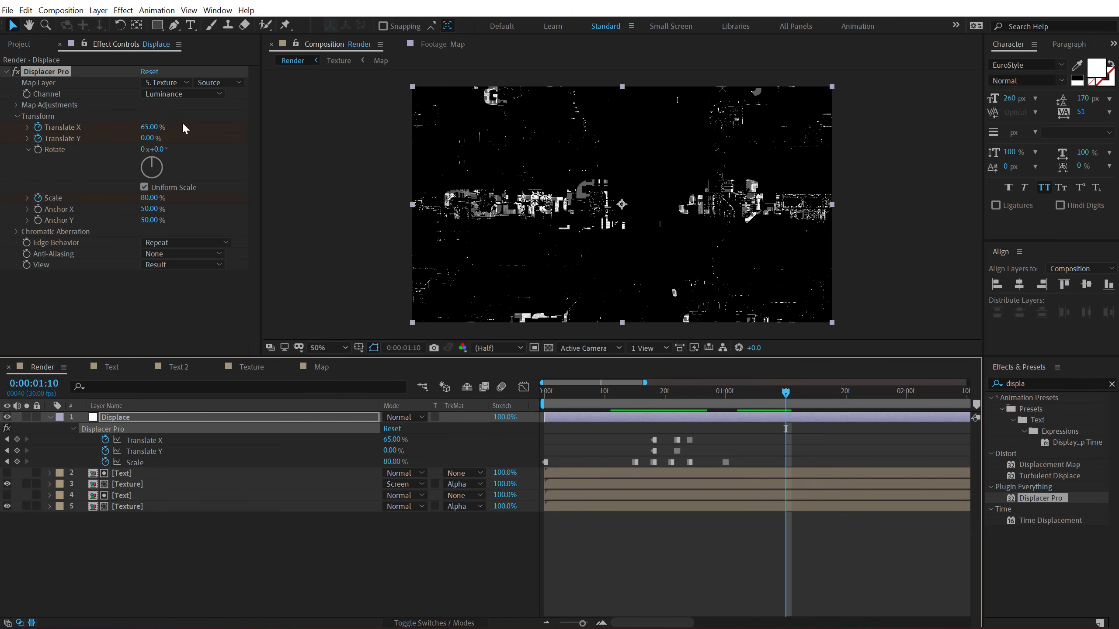
left_click(151, 126)
type("5")
key("Return")
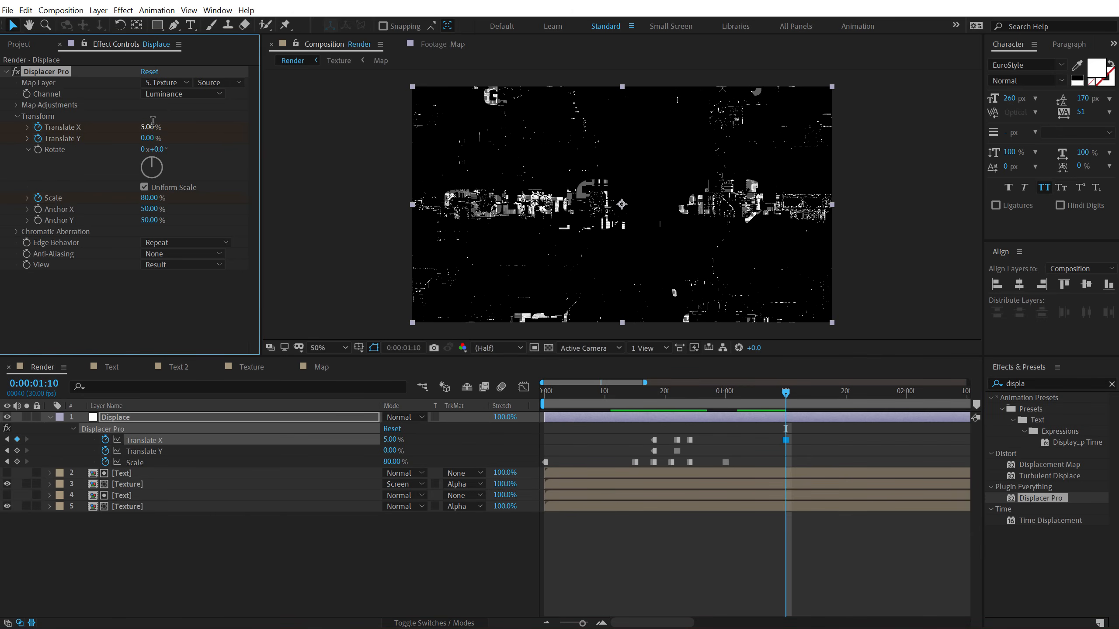
left_click(147, 138)
type("5")
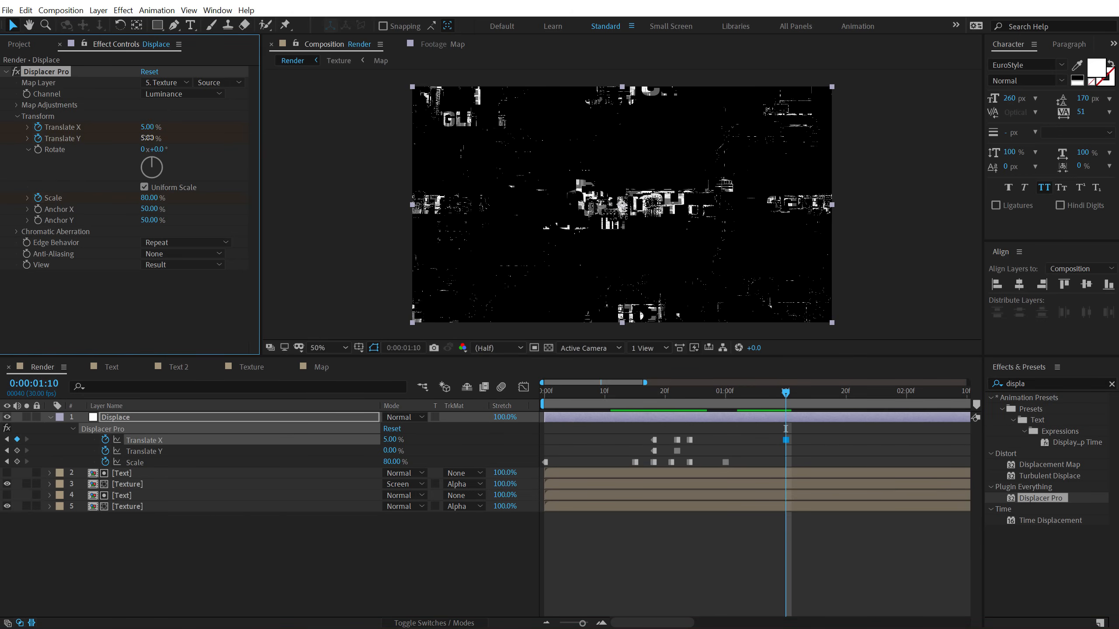
key("Return")
- Keyframe Translate X and Translate Y at 0% at 0:00:02:05
left_click_drag(854, 398, 936, 399)
left_click(852, 530)
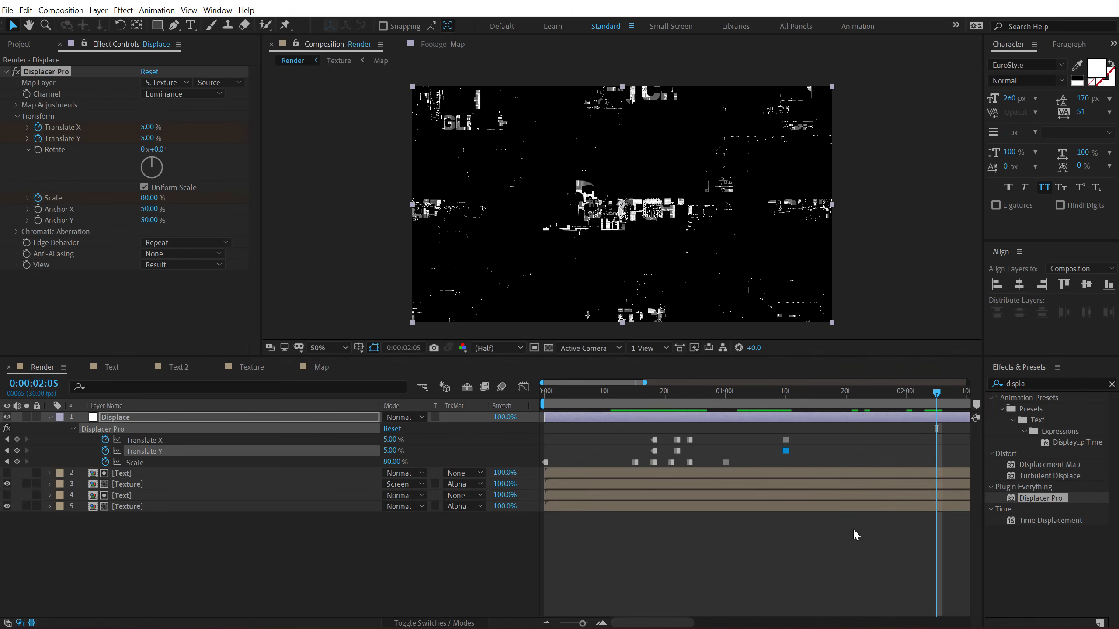
left_click(147, 128)
type("0")
key("Tab")
type("0")
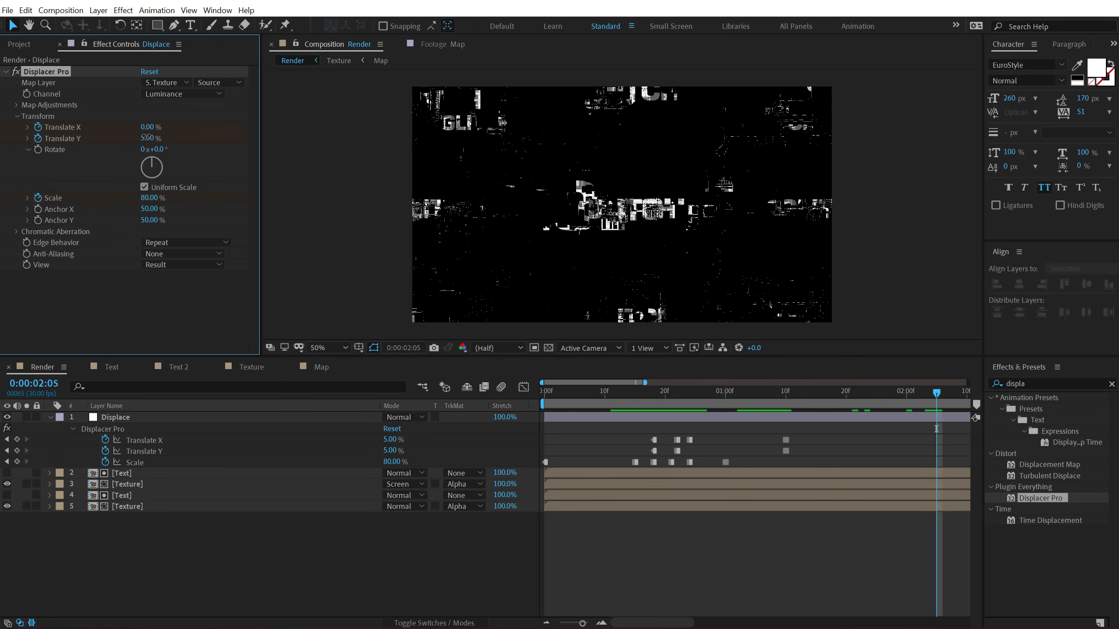
key("Return")
- Scrub back to 0:00:01:10 and start keyframing Displacer Pro's Rotate there
left_click_drag(881, 396, 751, 397)
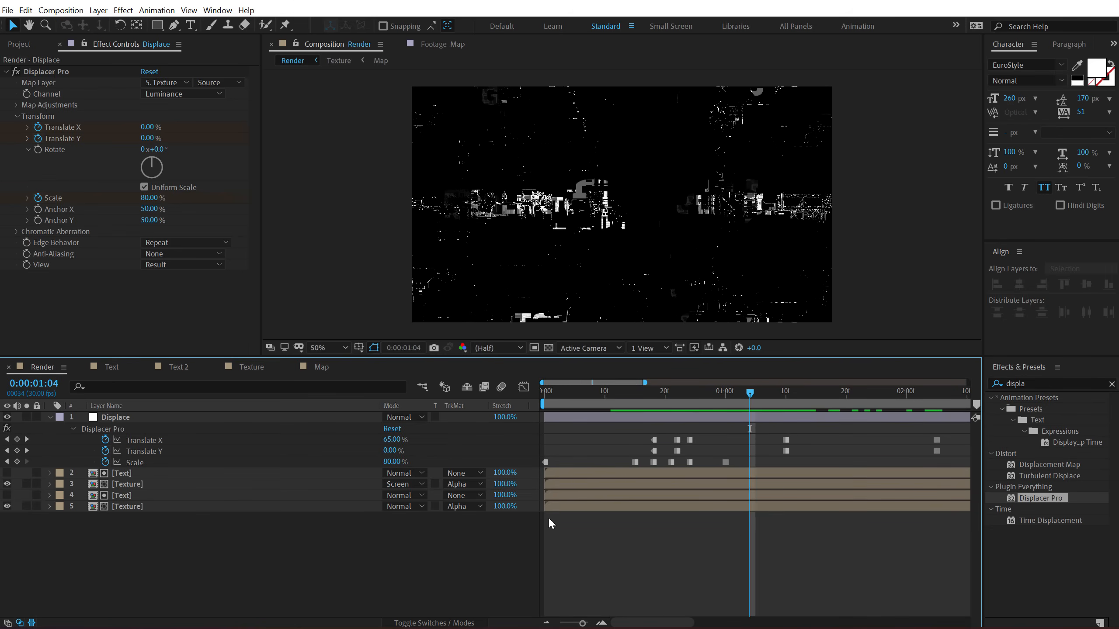
scroll(554, 486, "down", 2)
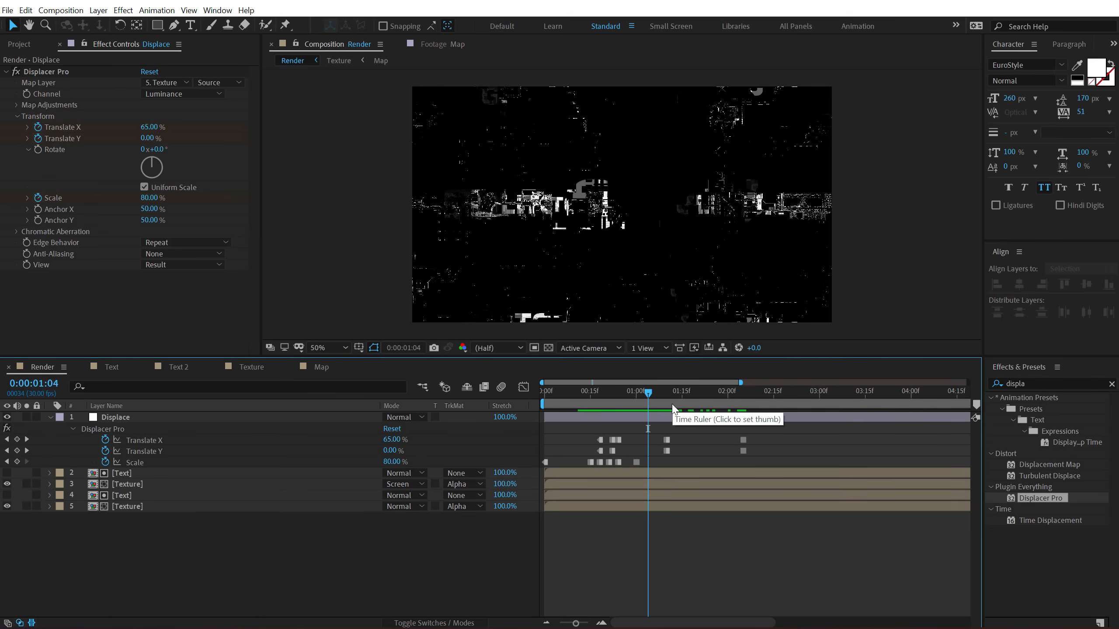
left_click_drag(658, 398, 672, 398)
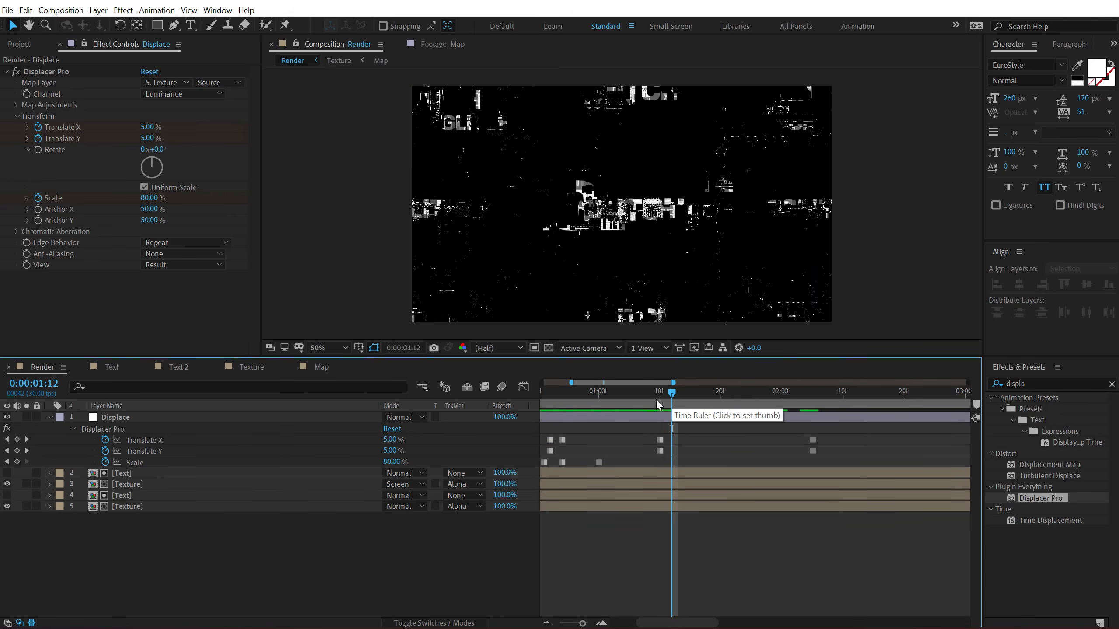
key("equal")
left_click(659, 395)
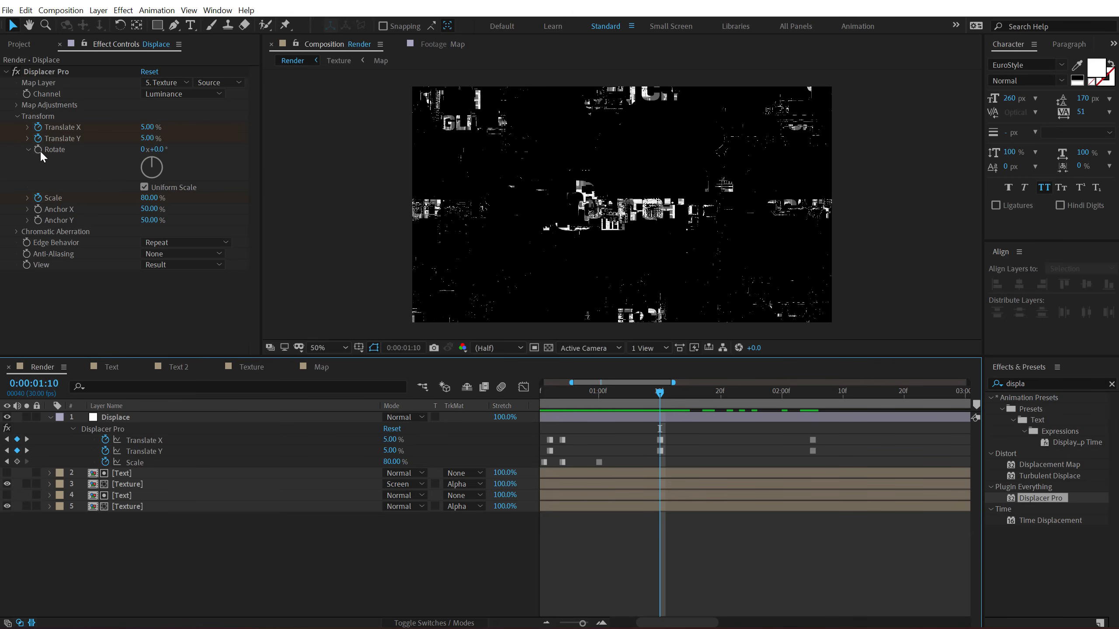
- Reveal the Displace layer's modified properties and add an 80% Scale keyframe at 0:00:01:10
left_click(146, 421)
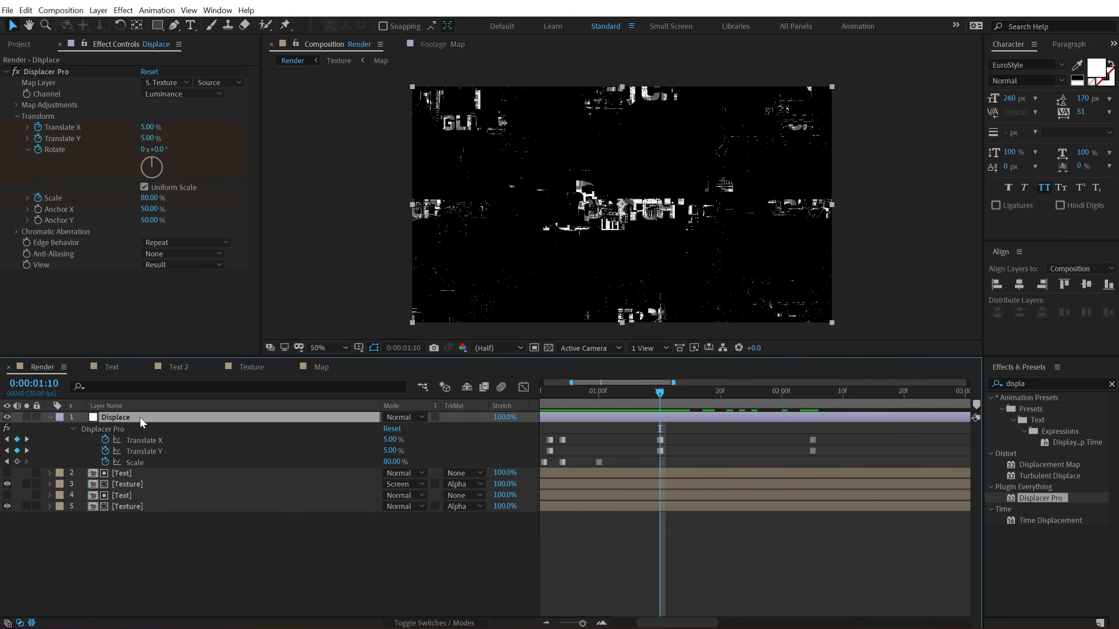
key("u")
key("u")
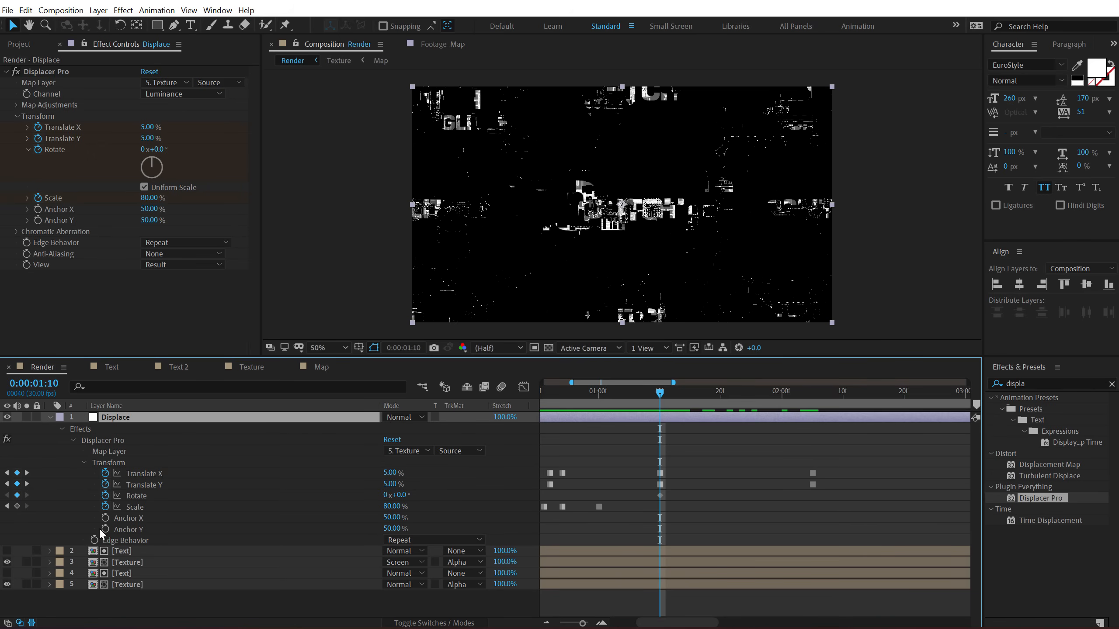
left_click(16, 506)
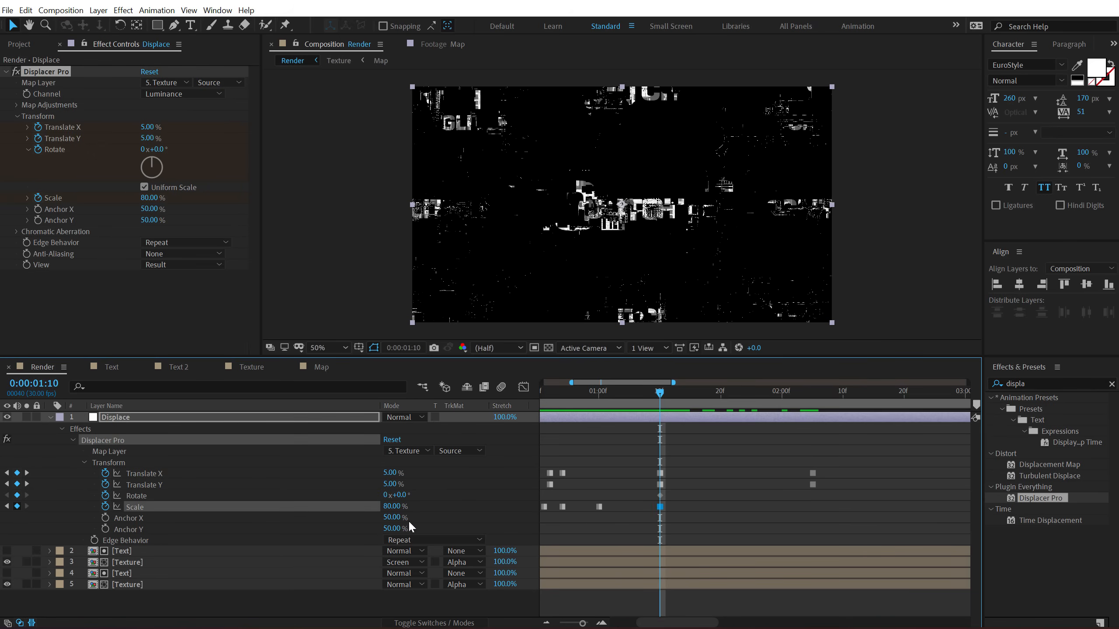
- Keyframe Displacer Pro's Rotate at 150° at 0:00:01:22 on the Displace layer
key("equal")
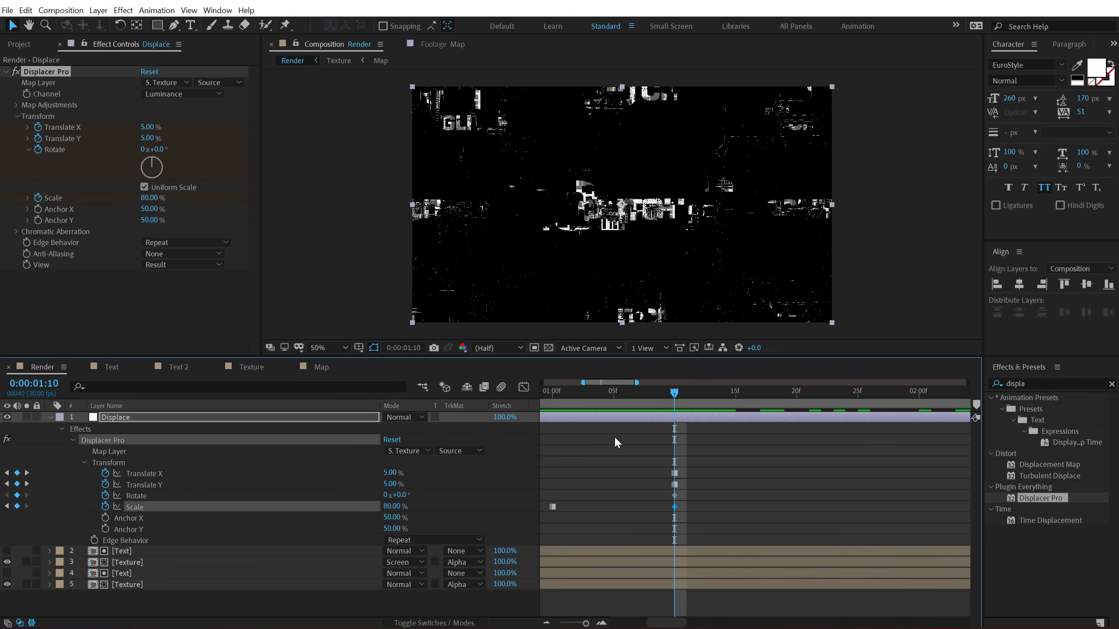
scroll(615, 437, "down", 2)
scroll(613, 437, "up", 1)
left_click(692, 398)
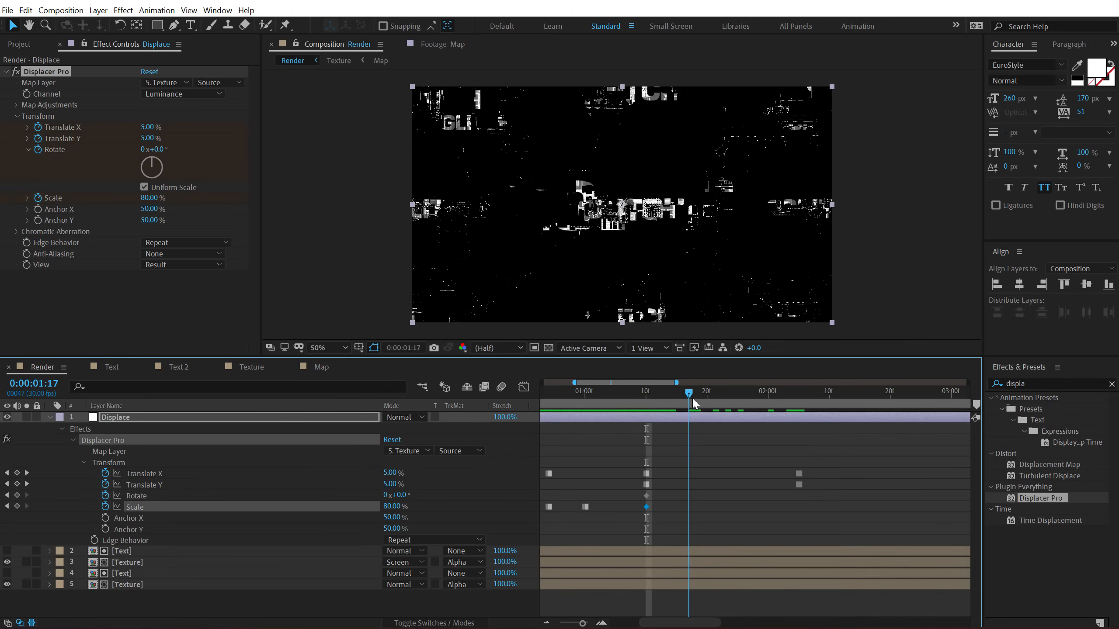
left_click_drag(692, 398, 714, 400)
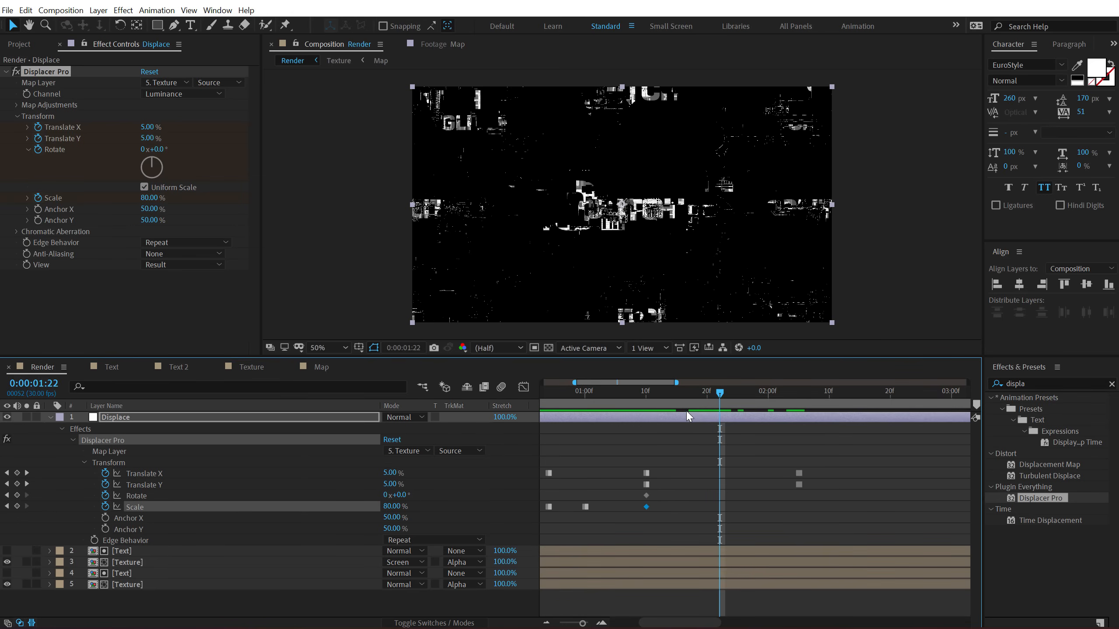
left_click(144, 318)
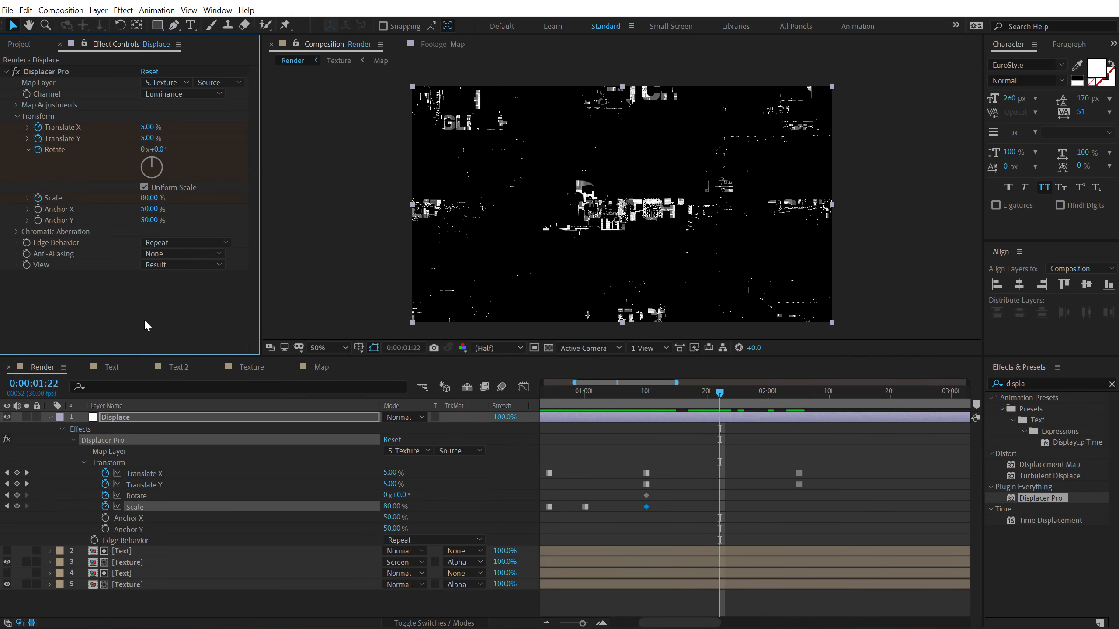
left_click_drag(162, 151, 363, 174)
left_click(160, 146)
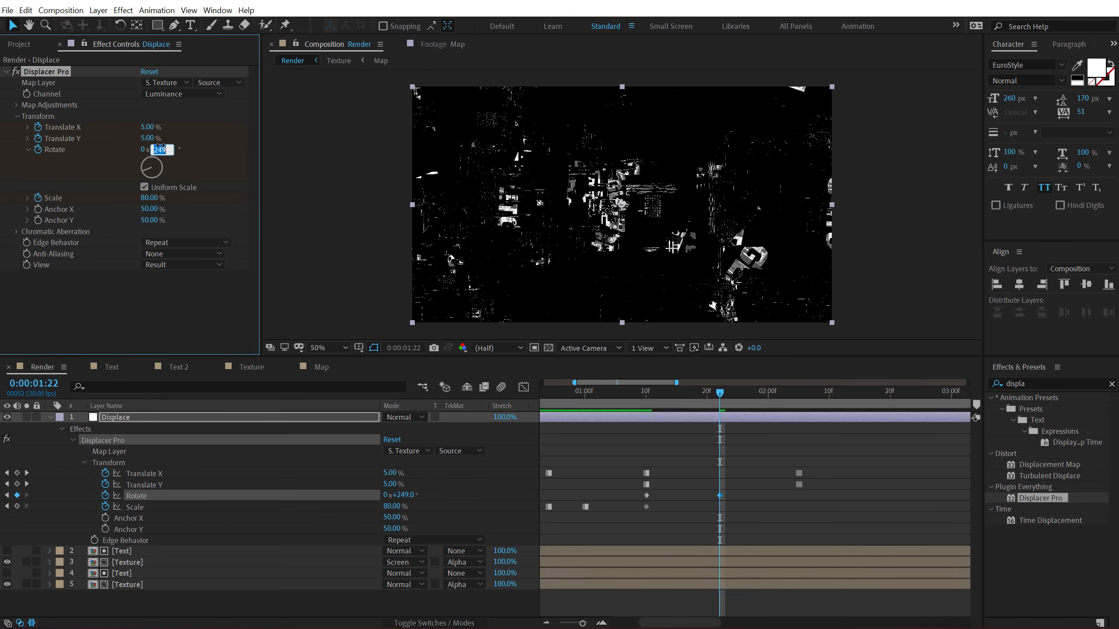
type("150")
key("Return")
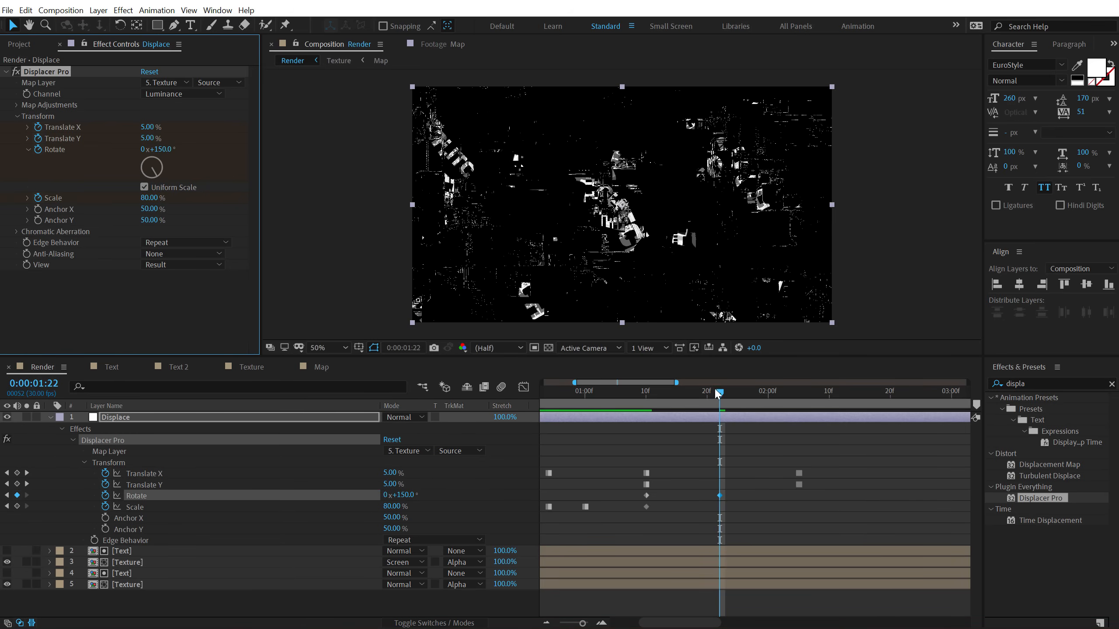
- Keyframe Displacer Pro's Rotate back to 0° at 0:00:02:05
left_click_drag(731, 397, 798, 397)
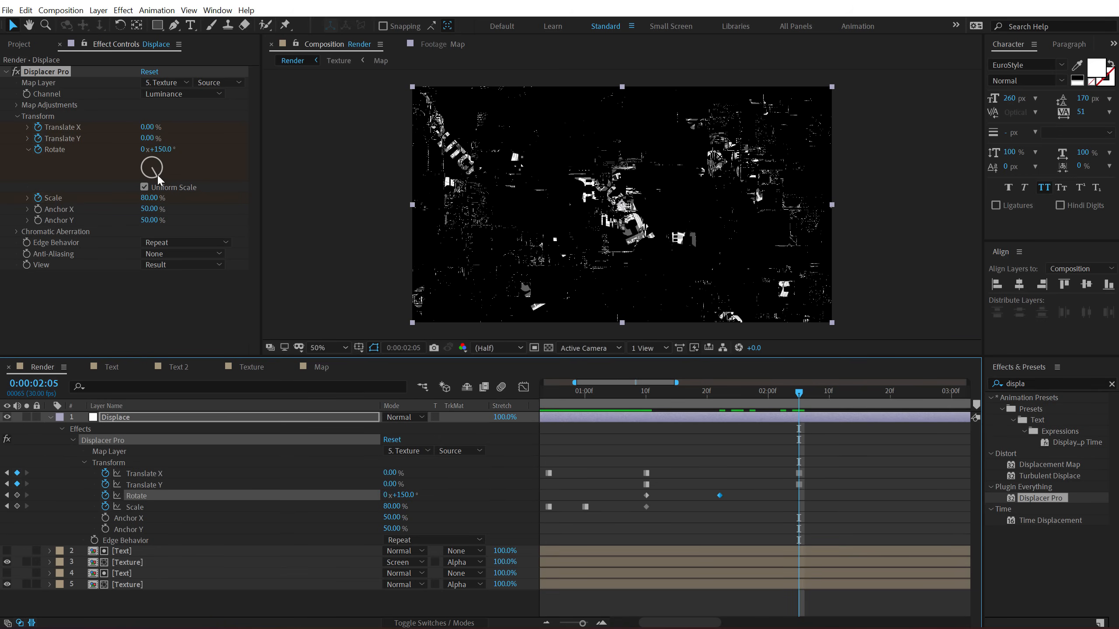
left_click(159, 149)
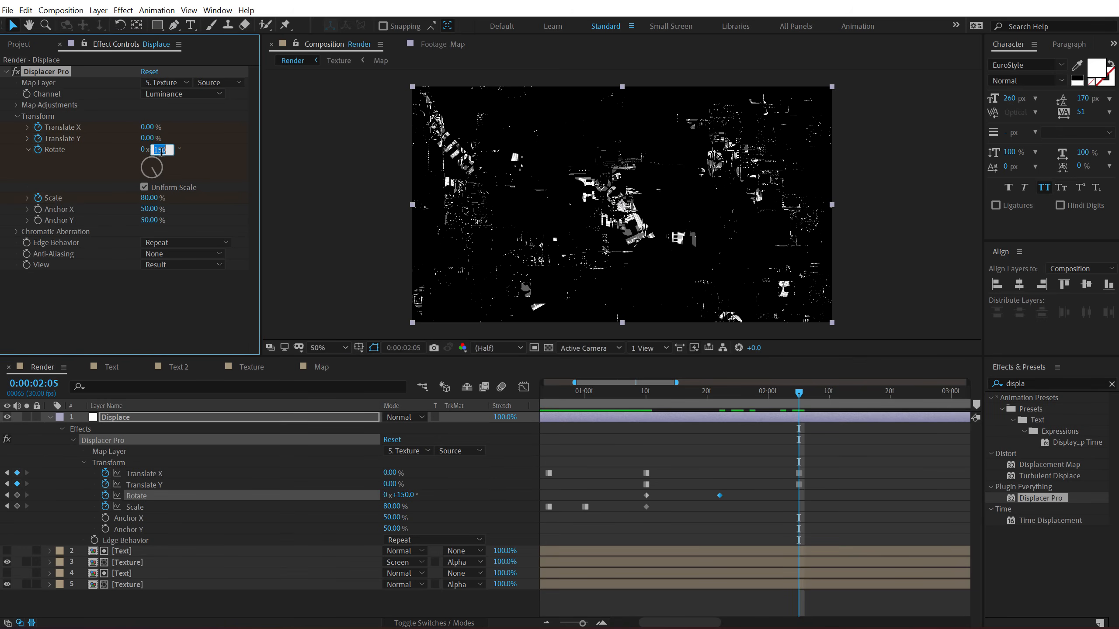
type("0")
key("Return")
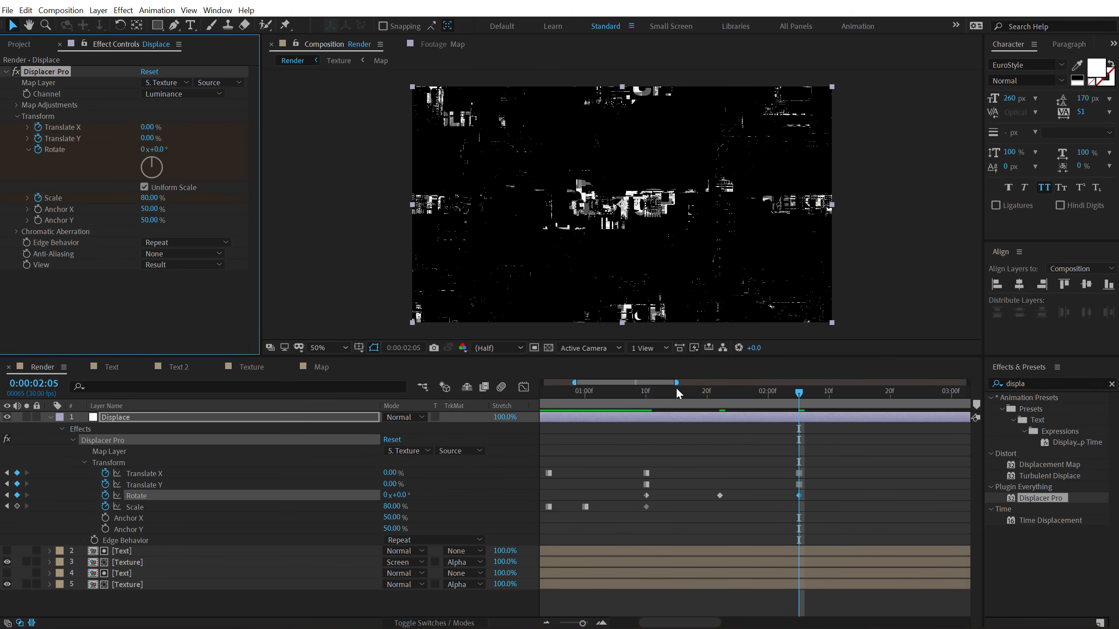
- Try Displacer Pro Scale values of 90% and 107% at 0:00:01:22
left_click_drag(695, 391, 720, 392)
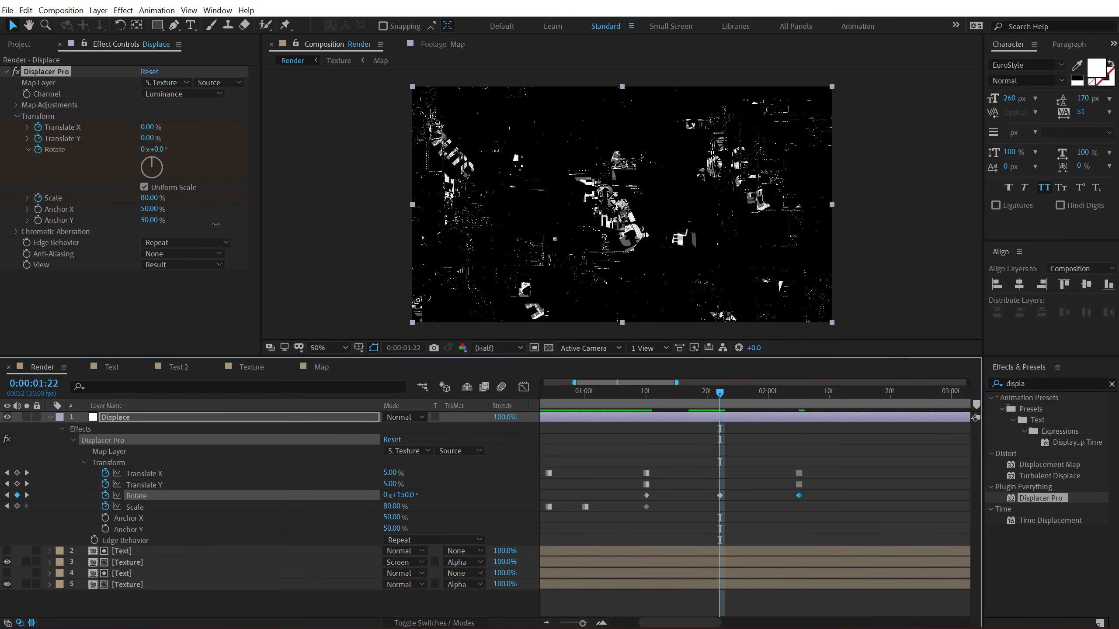
left_click(149, 198)
type("90")
key("Return")
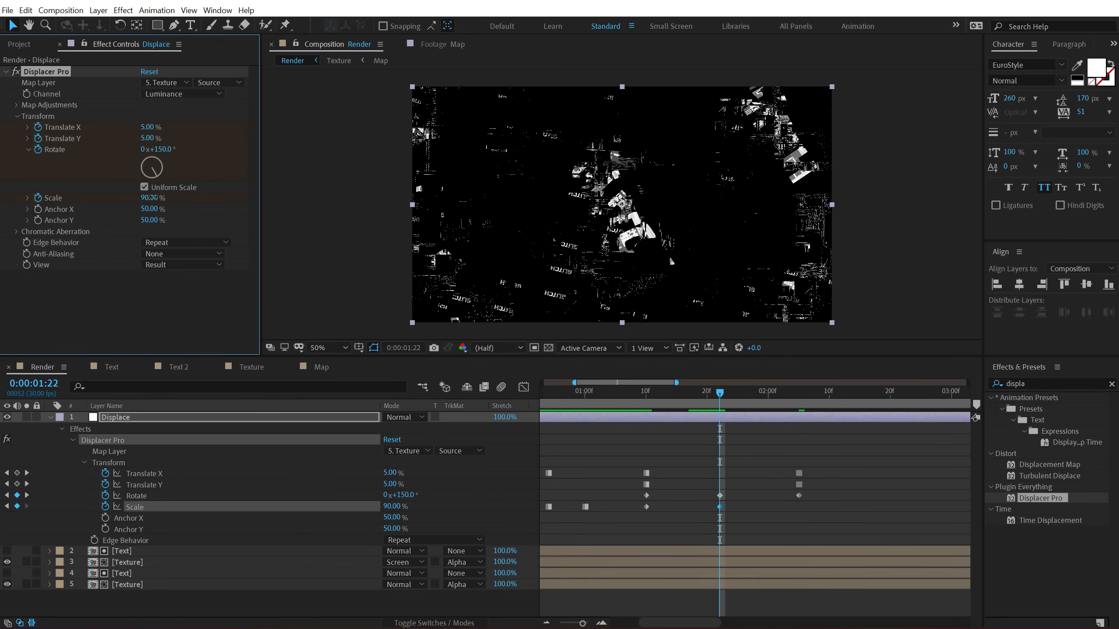
left_click_drag(153, 198, 165, 197)
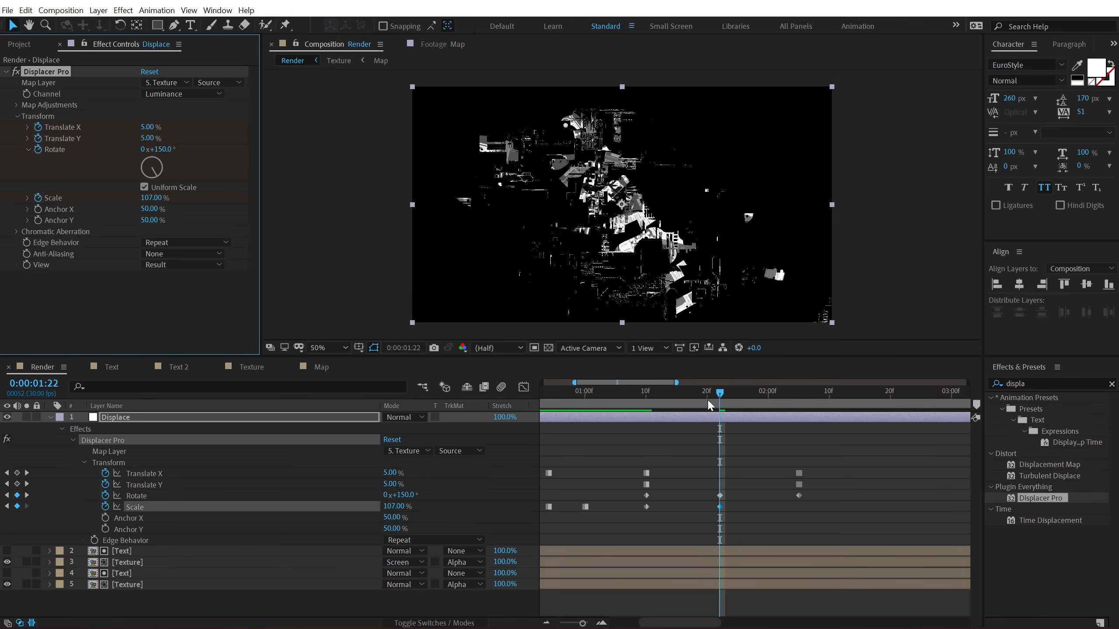
- Keyframe Displacer Pro's Scale at 100% at 0:00:02:05
left_click_drag(722, 397, 799, 397)
left_click(151, 198)
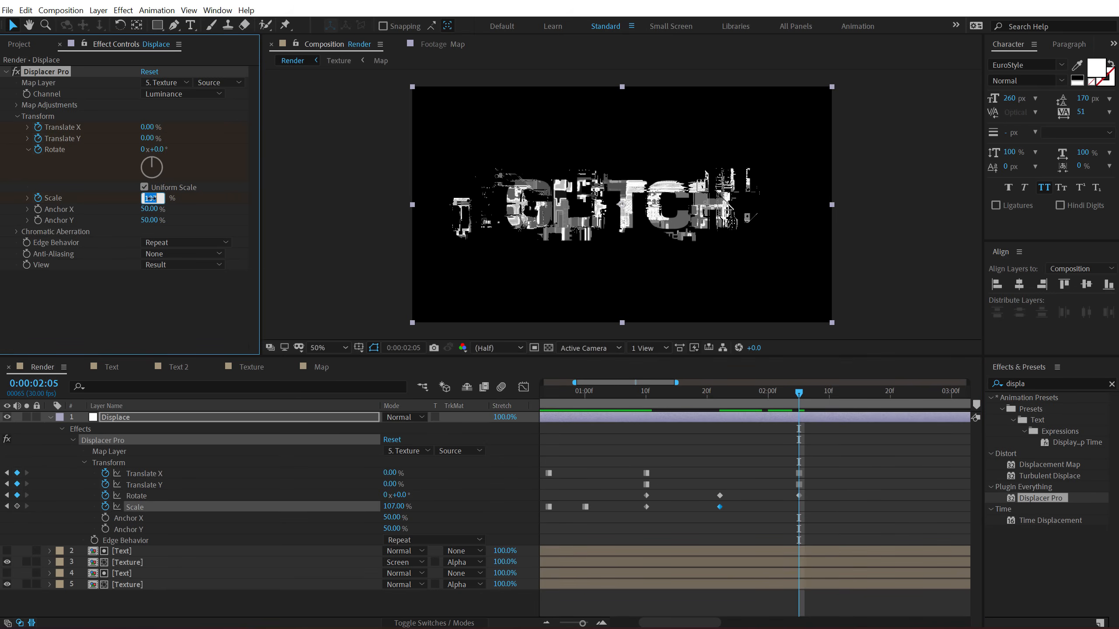
type("100")
key("Return")
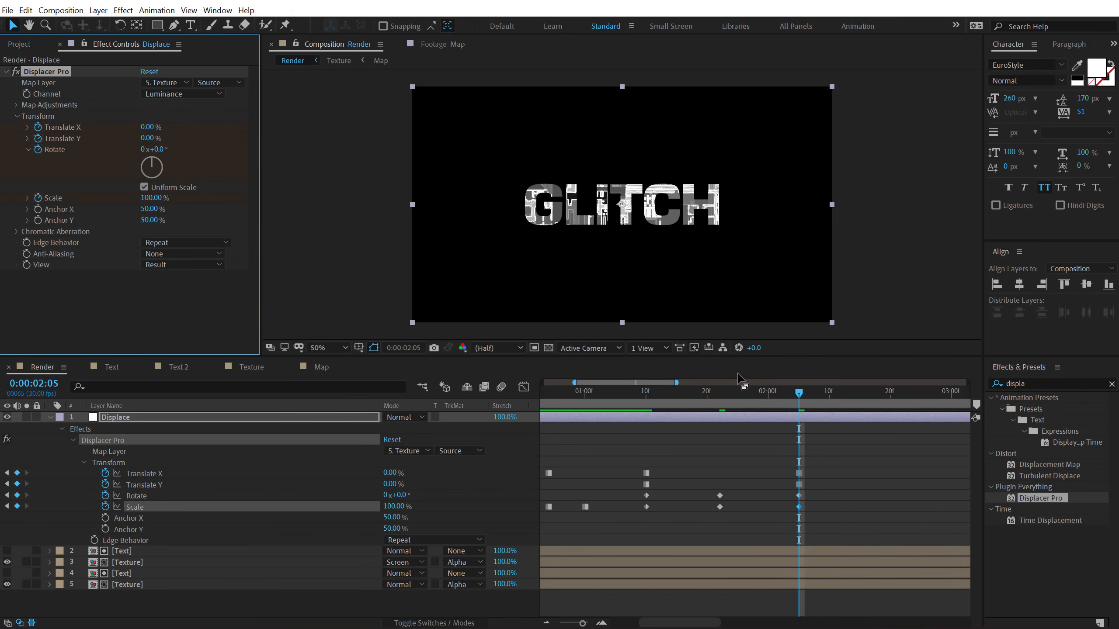
- Set Displacer Pro's Scale keyframe at 0:00:01:22 to 110%
left_click(723, 389)
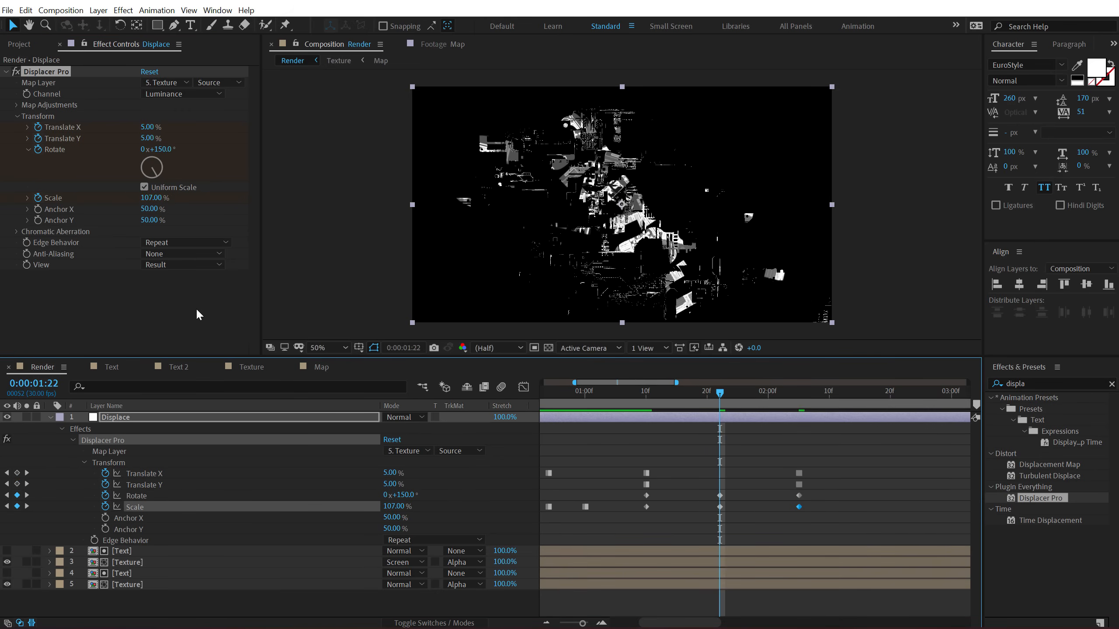
left_click(150, 198)
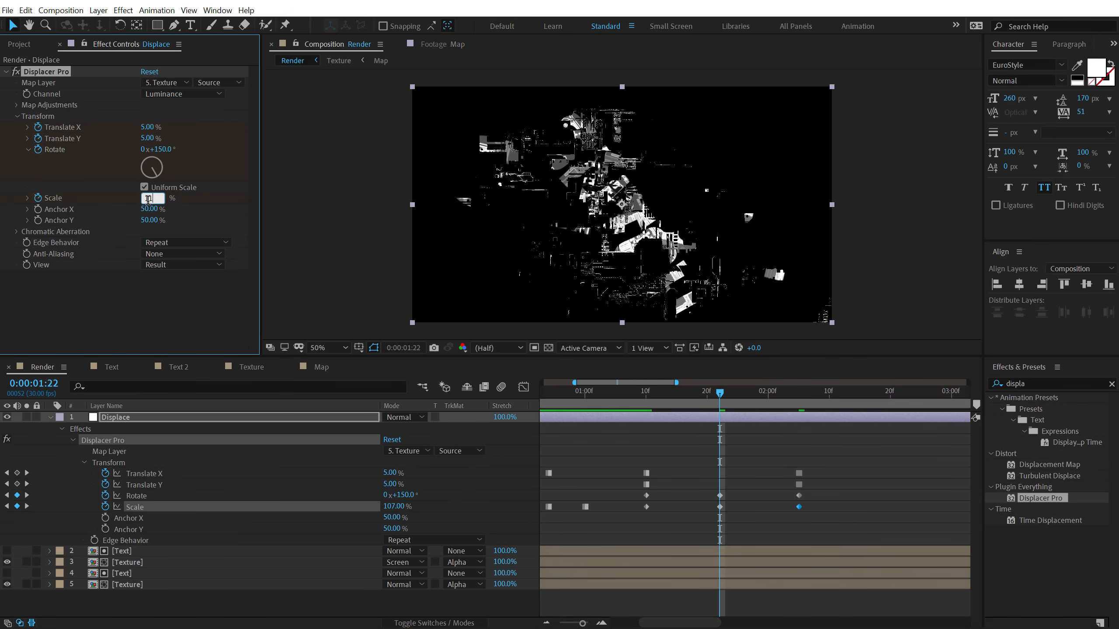
type("110")
key("Return")
- Scrub through the motion and apply Easy Ease to the Rotate and Scale keyframes from 0:00:01:10 to 0:00:02:05
left_click(640, 399)
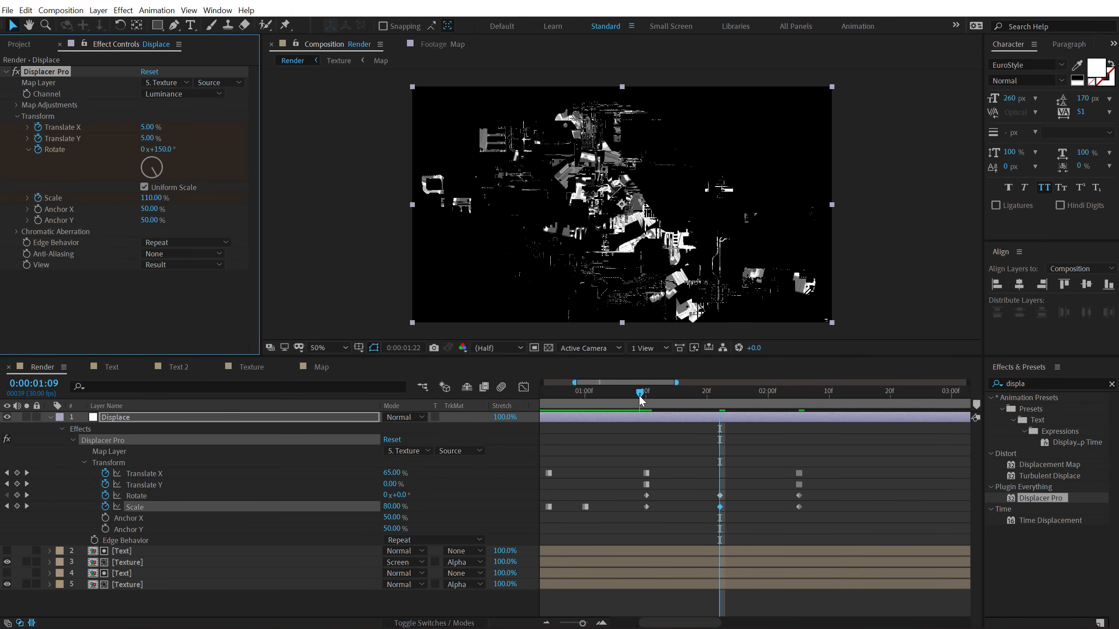
left_click_drag(640, 399, 780, 397)
left_click_drag(817, 493, 644, 509)
right_click(644, 508)
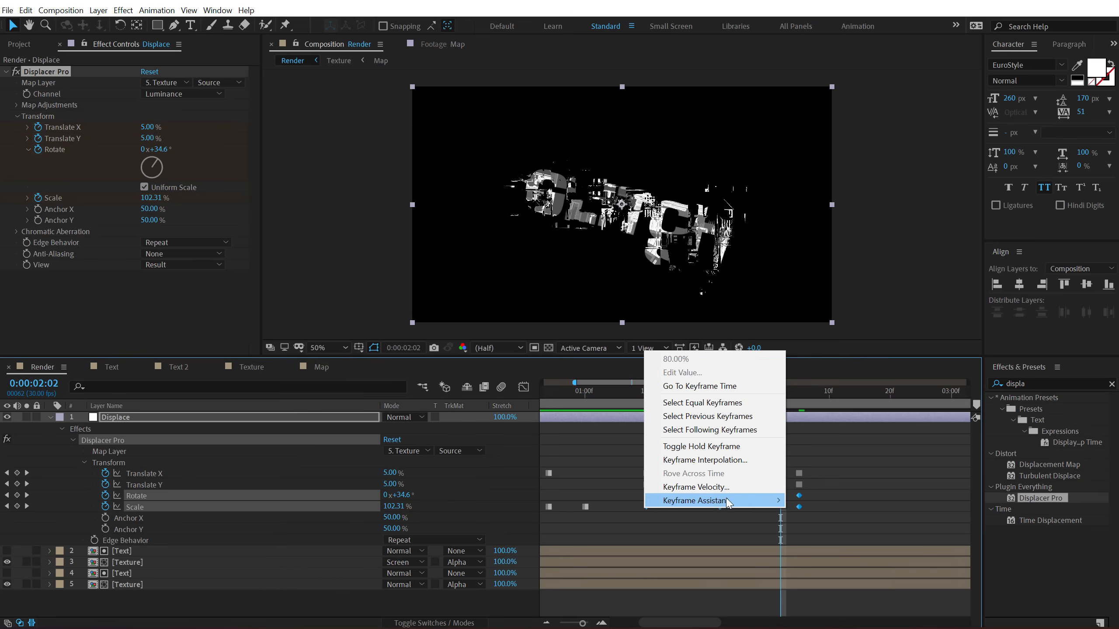
mouse_move(727, 502)
left_click(785, 542)
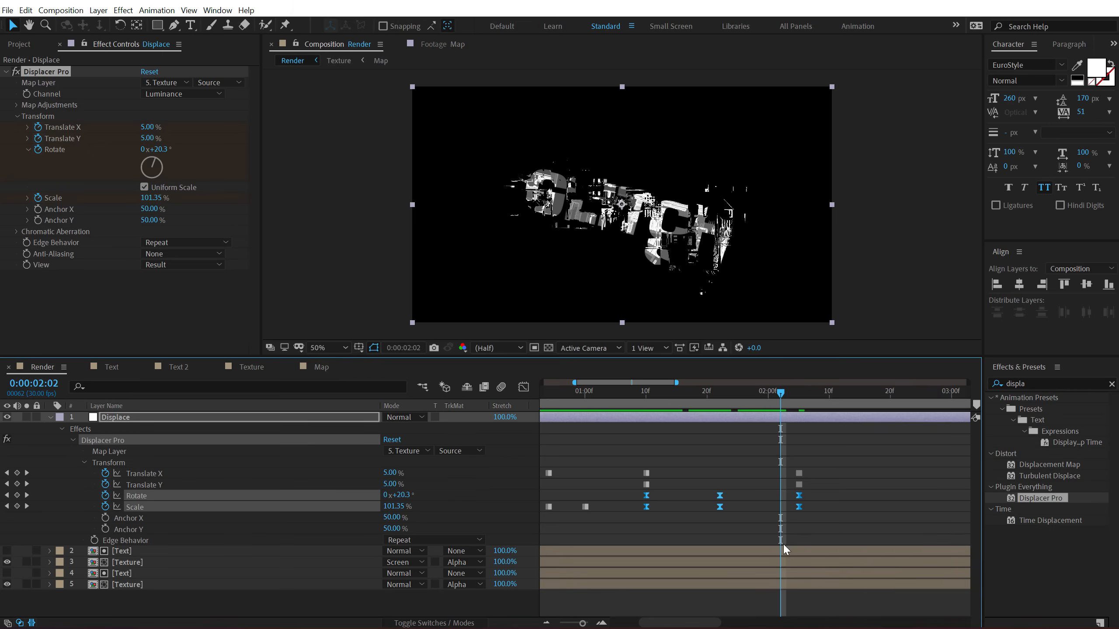
- Reshape the Rotate and Scale speed curves with sharp peaks at both ends and a slow middle, and preview the motion
left_click(523, 387)
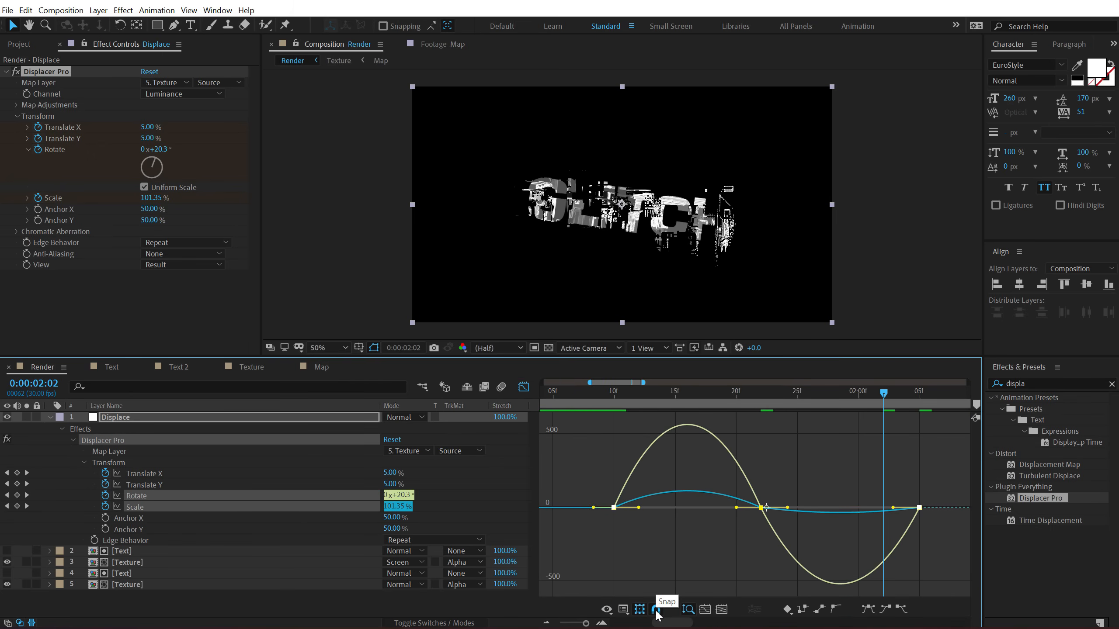
left_click_drag(781, 487, 616, 543)
left_click_drag(800, 529, 959, 577)
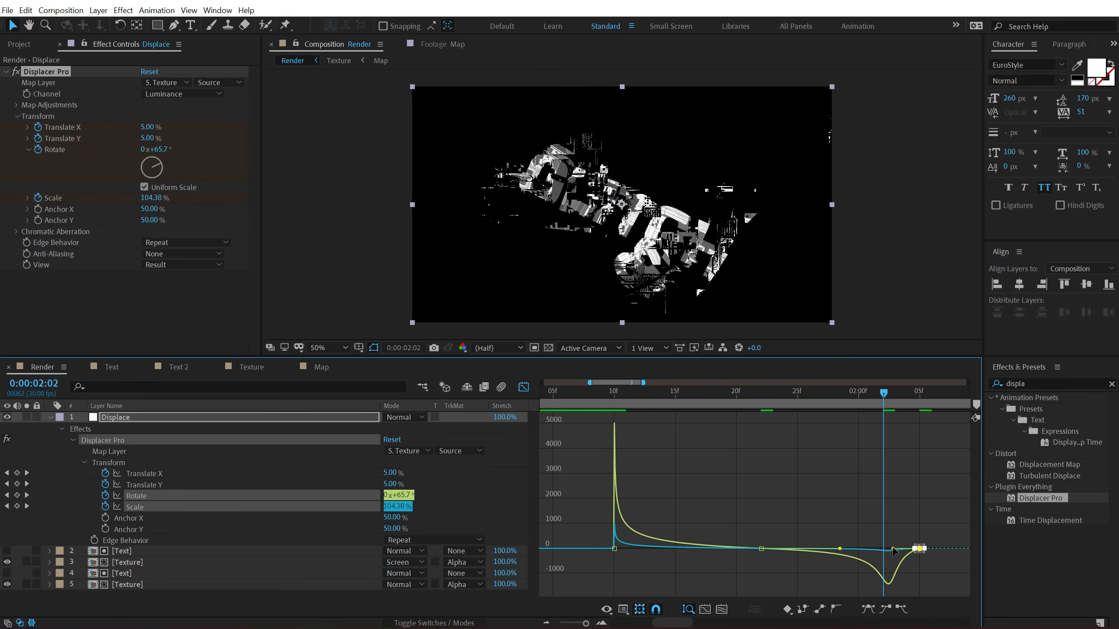
left_click_drag(894, 551, 940, 550)
scroll(664, 435, "down", 1)
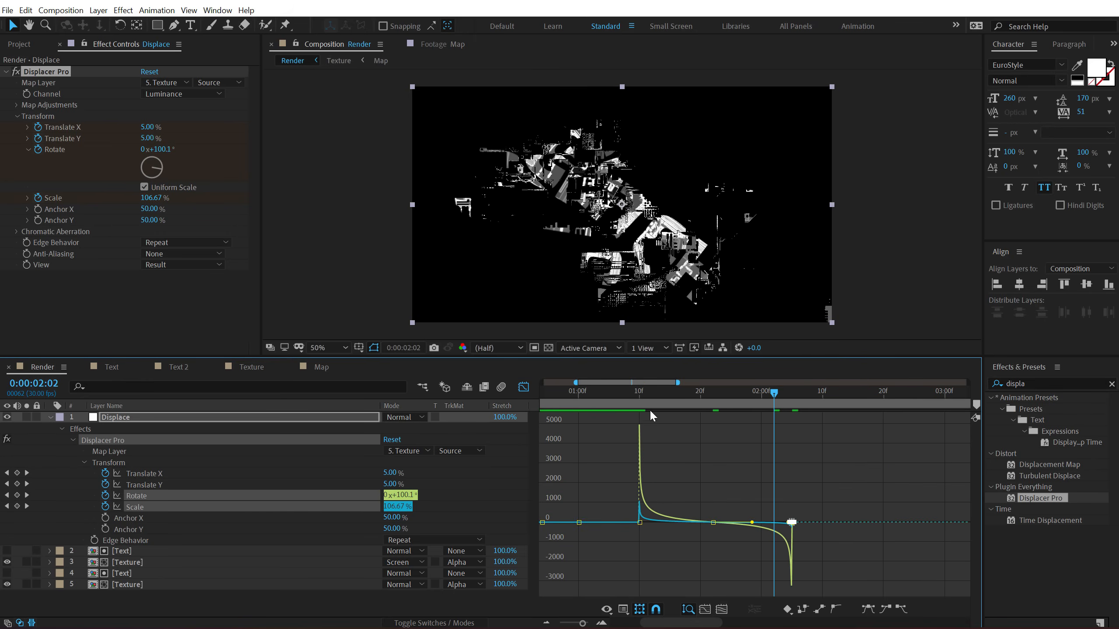
left_click(626, 391)
left_click(609, 391)
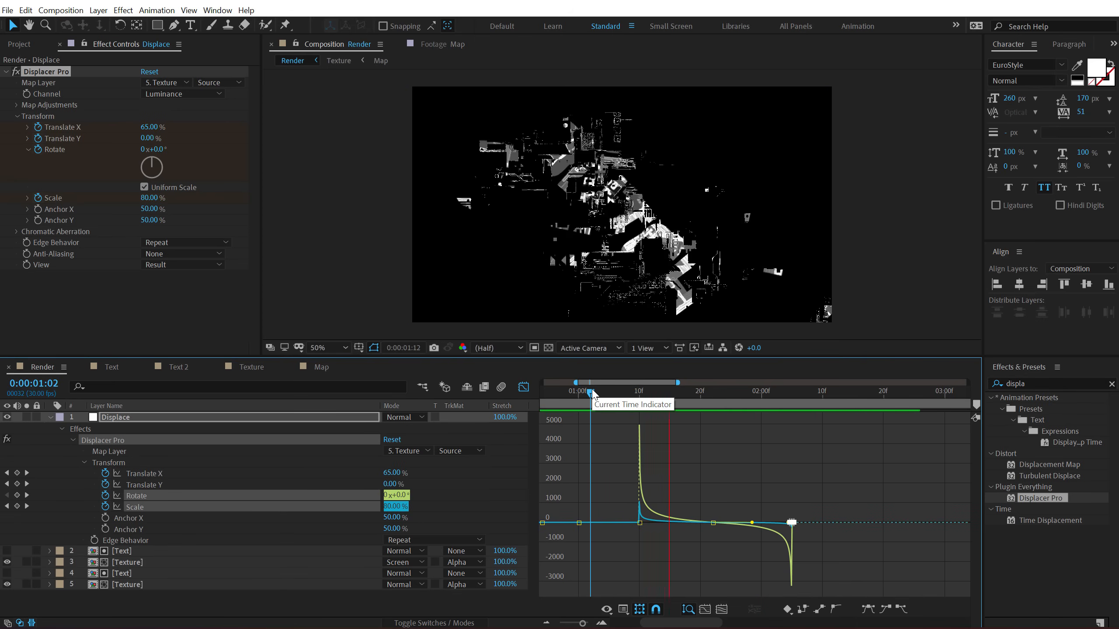
left_click_drag(717, 389, 811, 391)
scroll(637, 428, "down", 2)
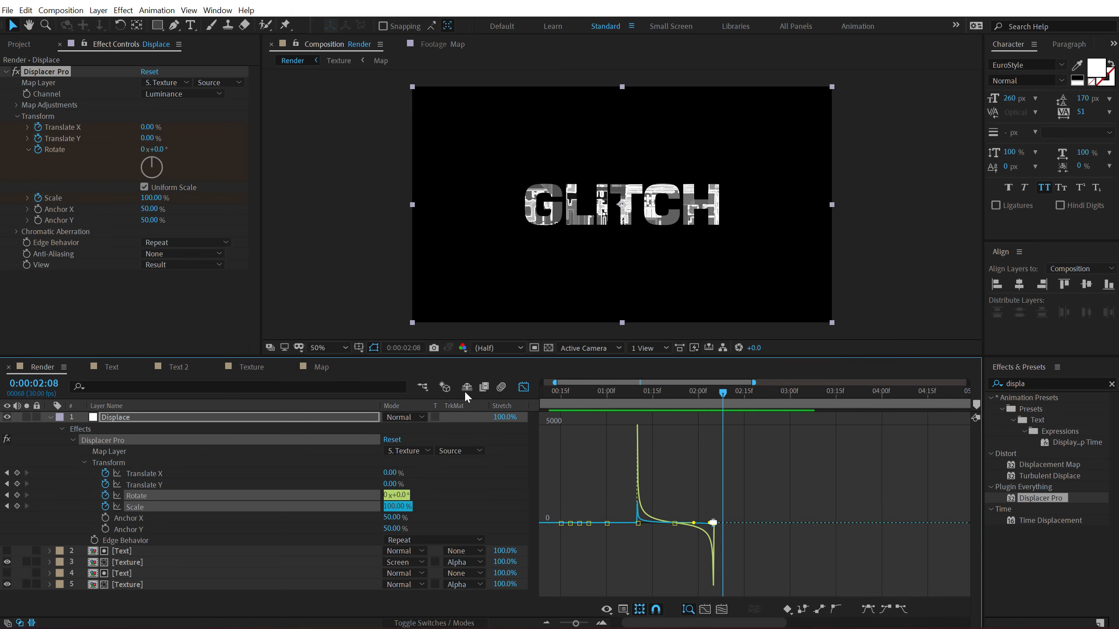
left_click(523, 387)
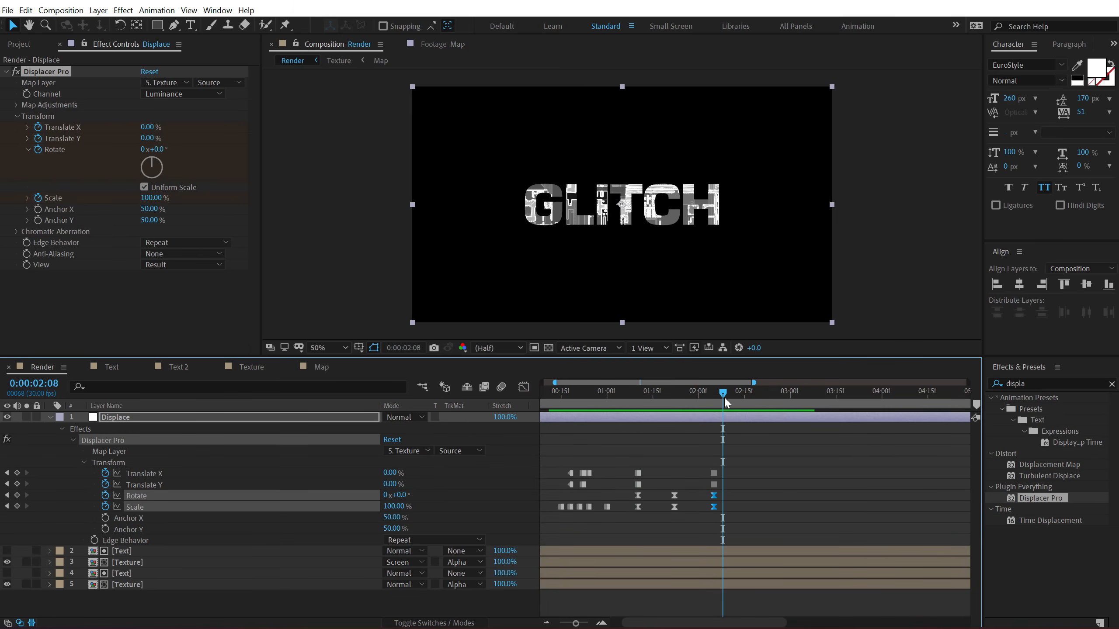
- Collapse the Displace layer and trim the ends of all five Render layers to 0:00:02:05
left_click_drag(723, 395, 714, 395)
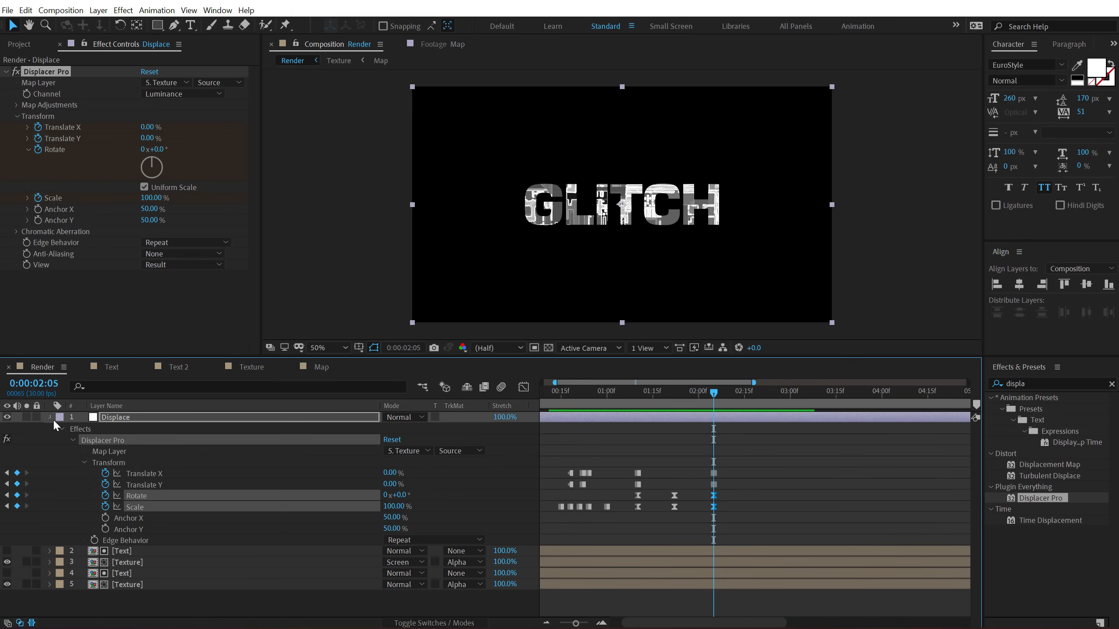
left_click(51, 417)
left_click_drag(142, 531, 185, 412)
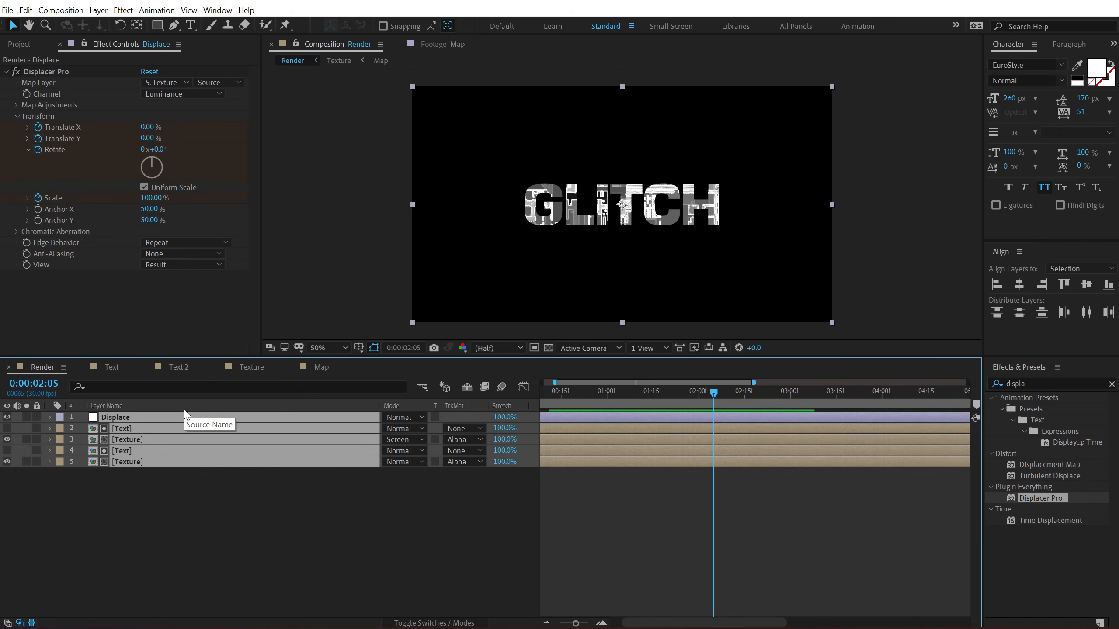
key("alt+]")
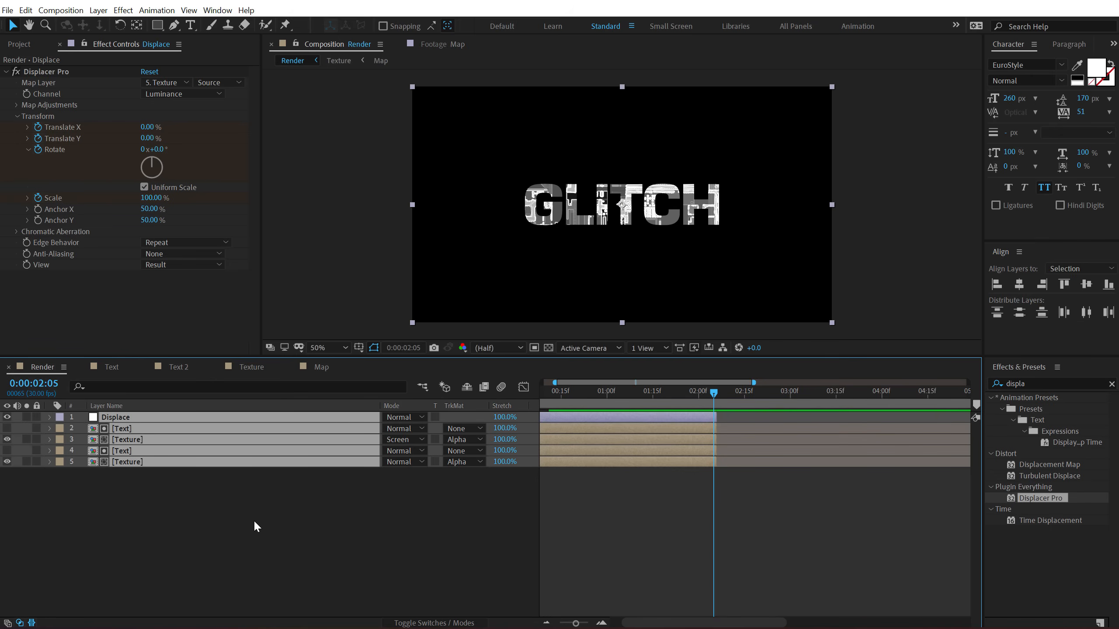
left_click(255, 523)
- Add the Text 2 composition as the top layer of Render, starting where the trimmed layers end
left_click(23, 44)
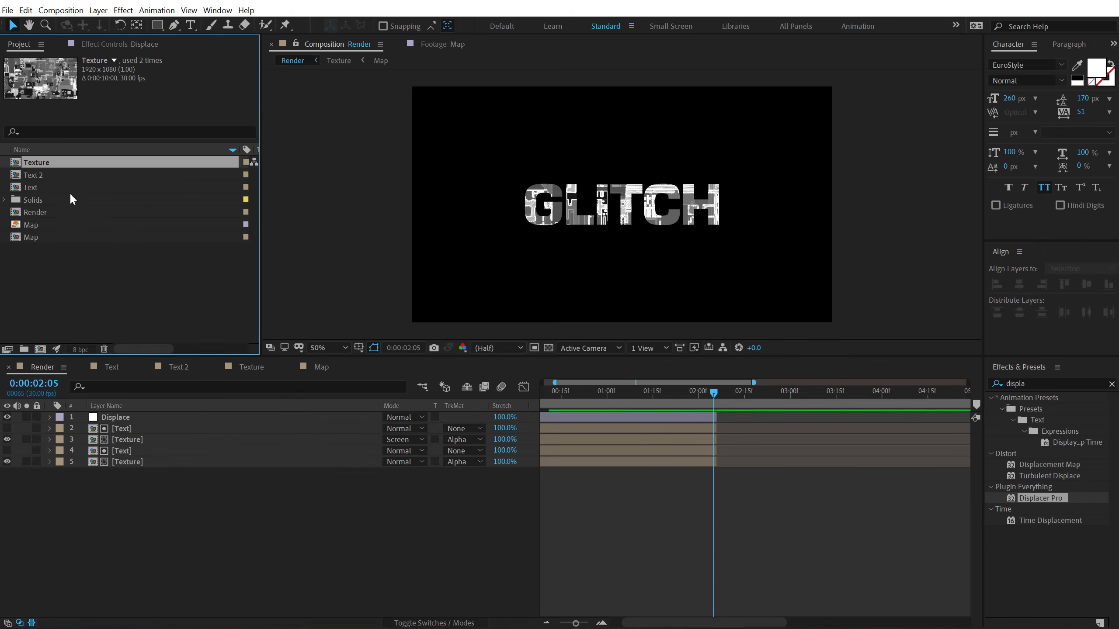
left_click_drag(46, 173, 744, 397)
left_click(722, 392)
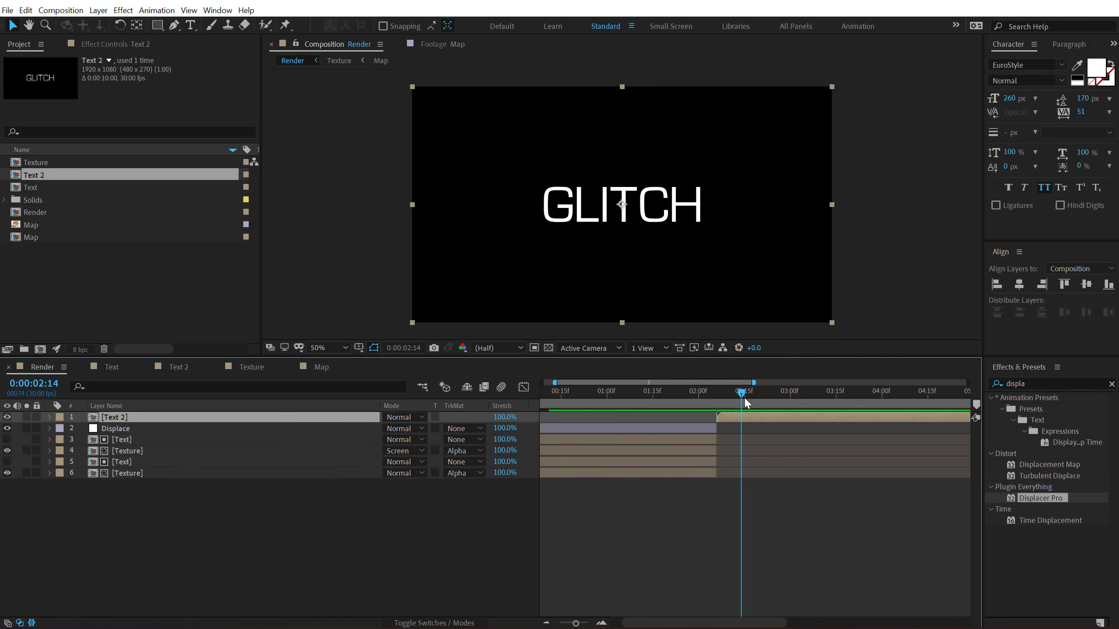
- Set the Text 2 layer's Rotation to 7° and start keyframing it at the layer's first frame
scroll(744, 397, "up", 2)
key("r")
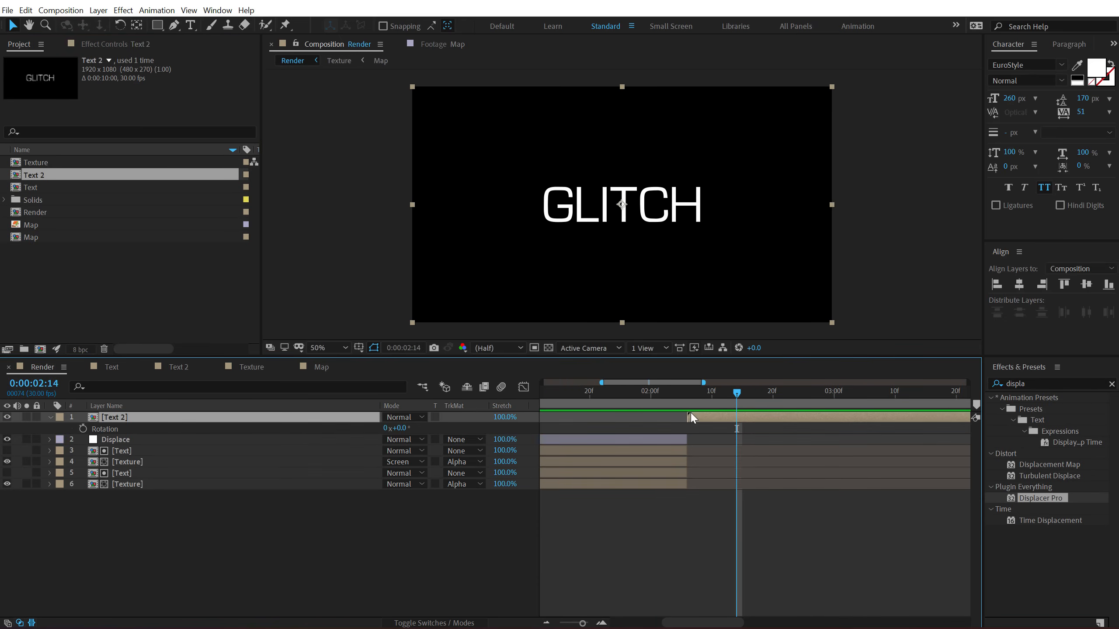
left_click(401, 430)
key("Return")
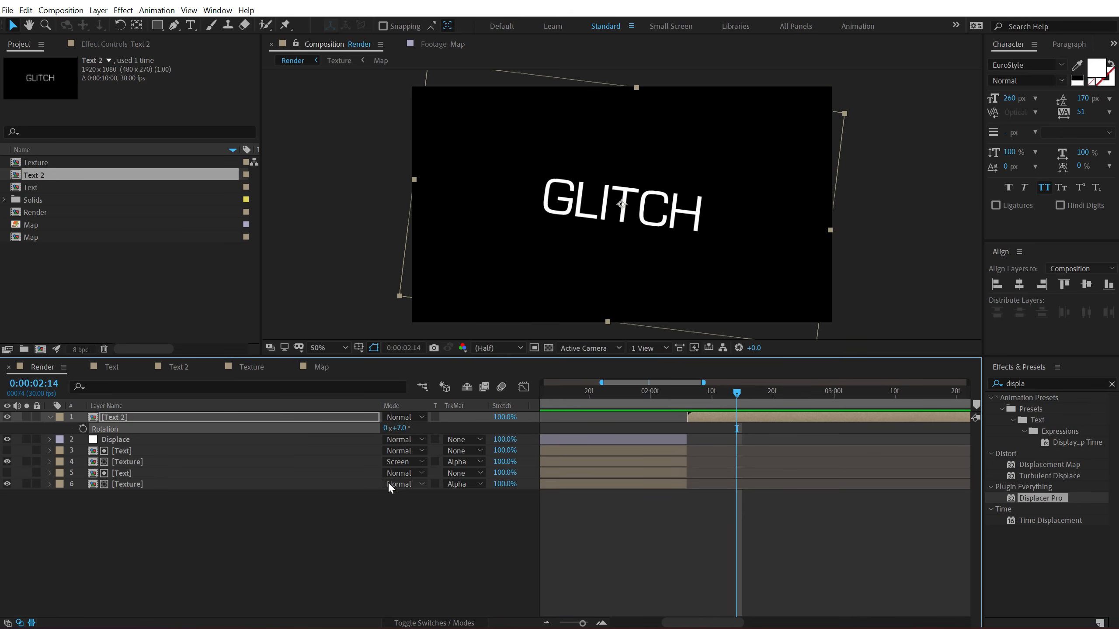
left_click_drag(706, 398, 834, 404)
left_click(82, 429)
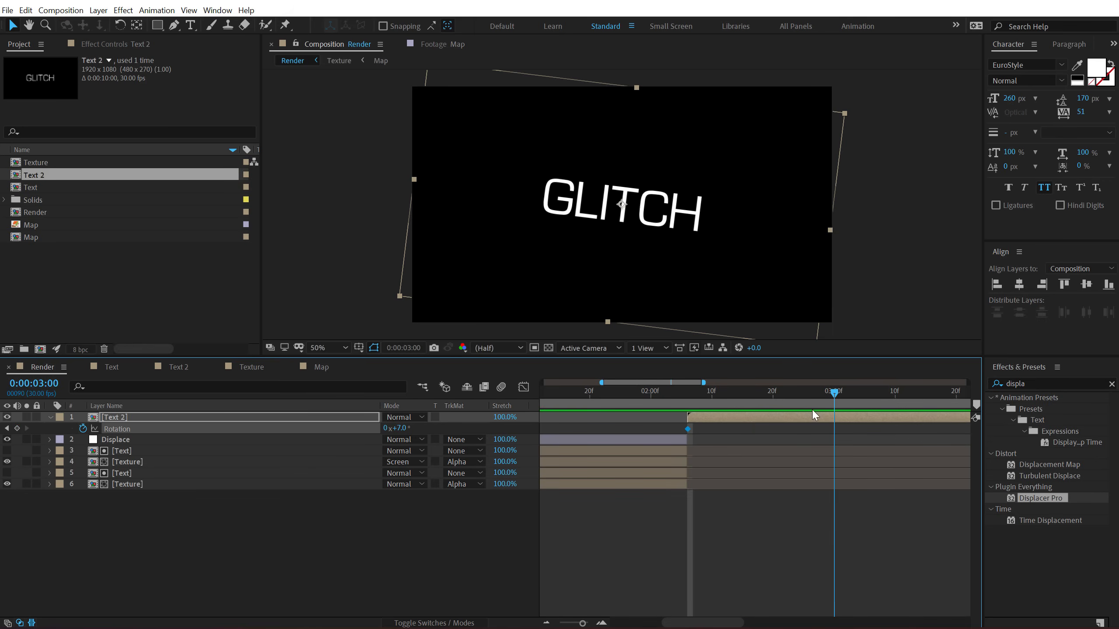
- Keyframe the Text 2 layer's Rotation at 0° at 0:00:03:00
left_click(399, 427)
type("0")
key("Return")
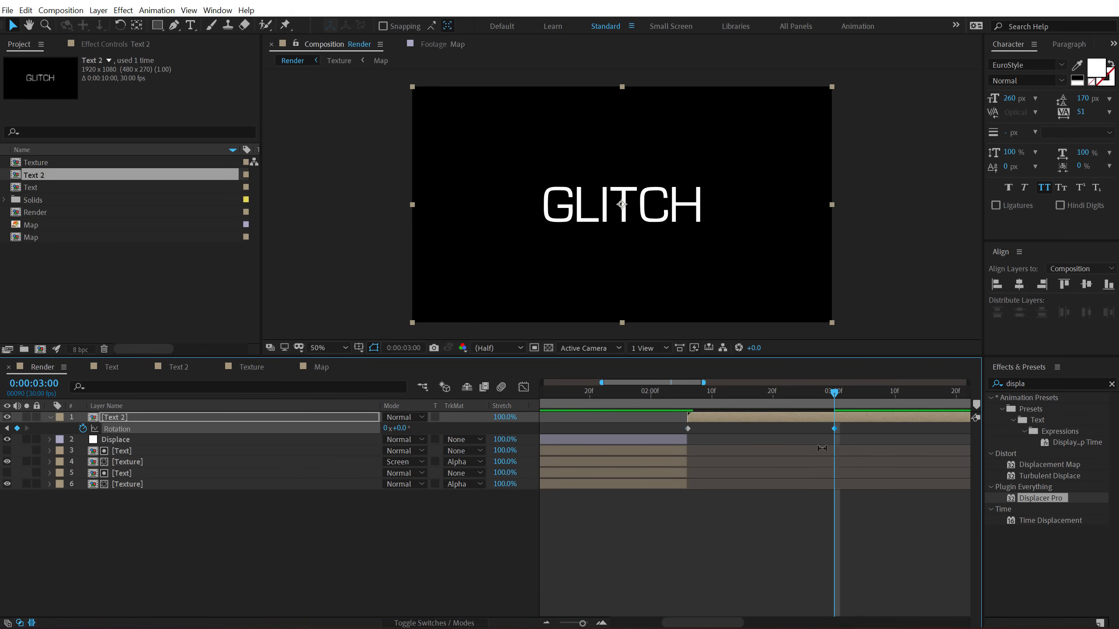
- Apply Easy Ease to both Rotation keyframes of the Text 2 layer
right_click(688, 426)
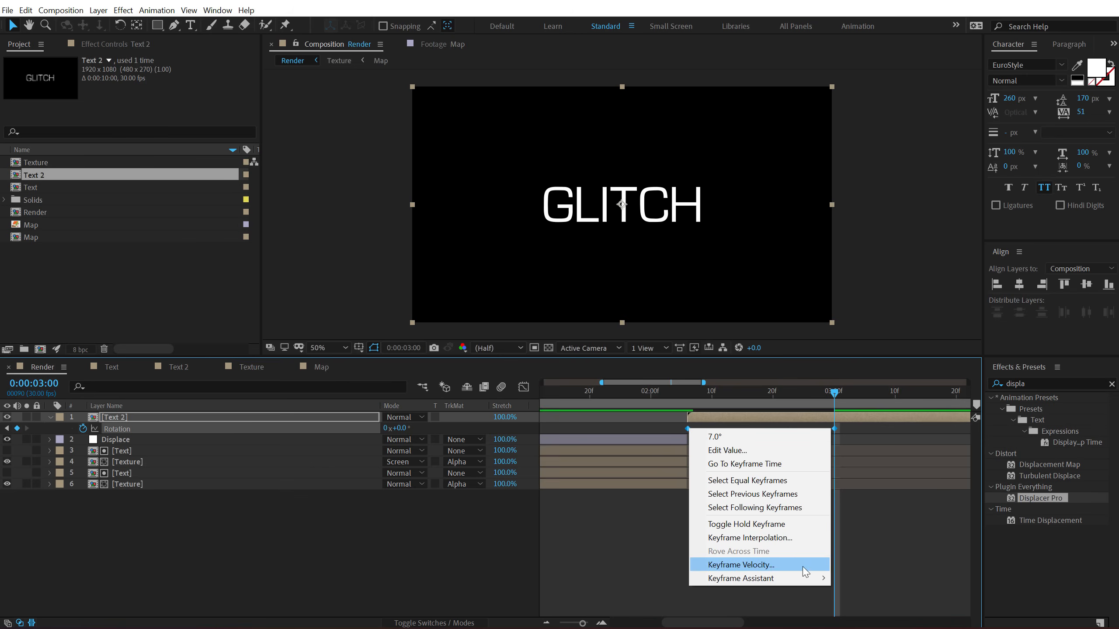
mouse_move(813, 578)
left_click(863, 484)
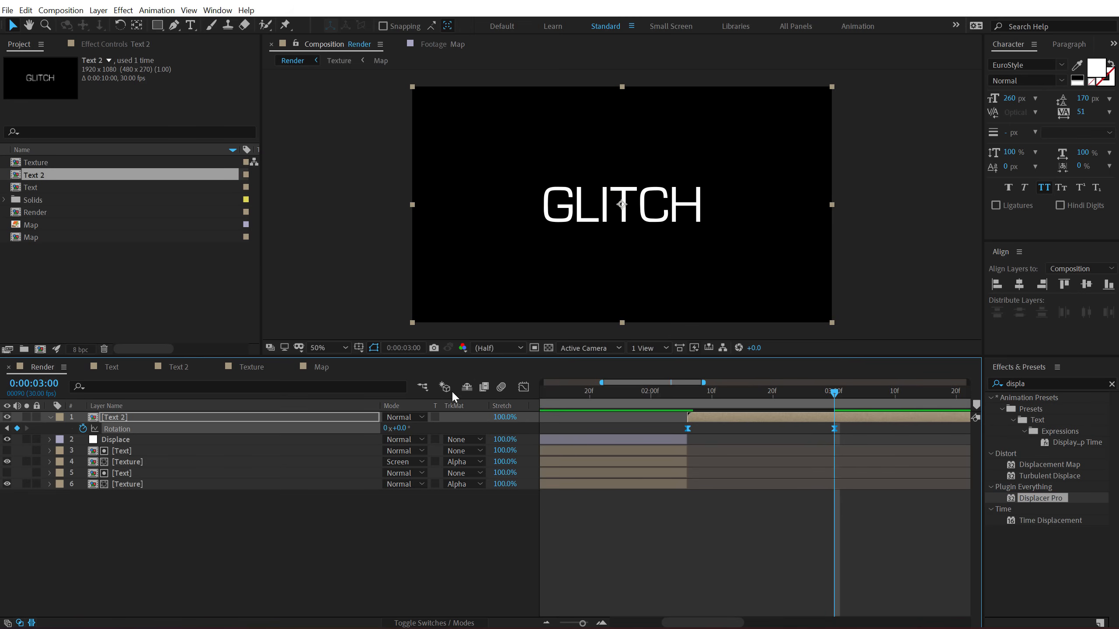
- Reshape the Text 2 Rotation speed graph so the motion starts very fast and slows gradually into the last keyframe
left_click(523, 387)
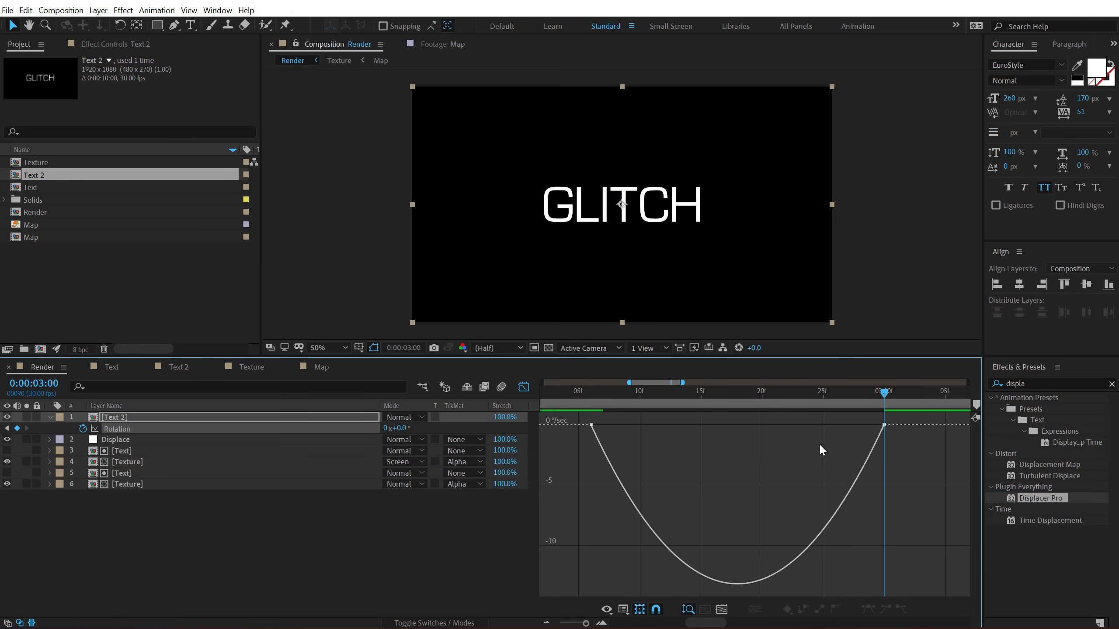
right_click(868, 491)
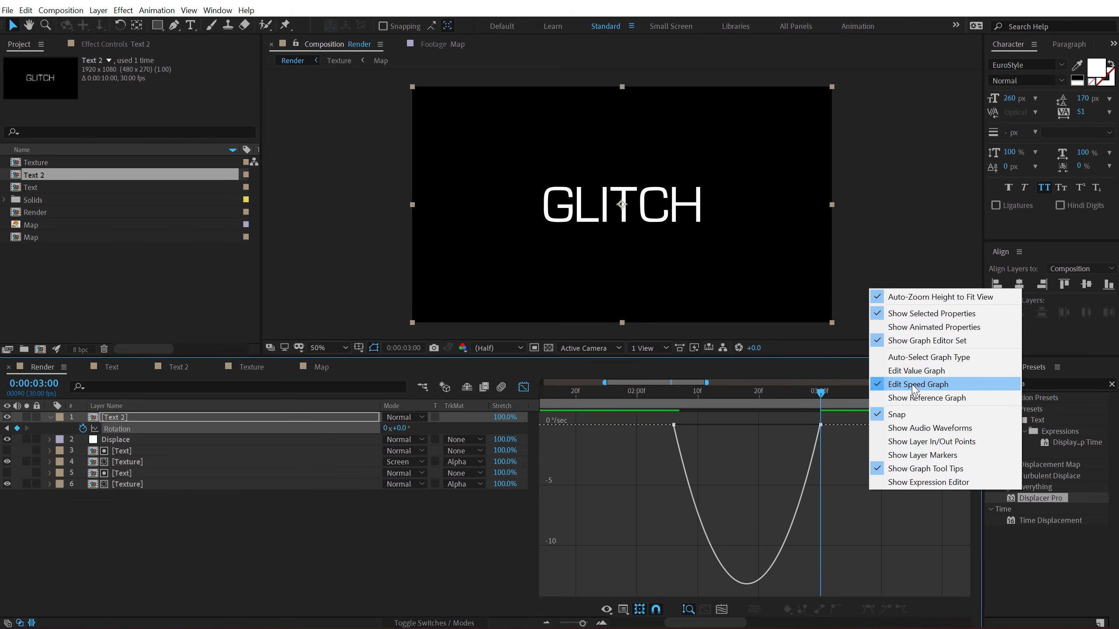
left_click(716, 466)
left_click_drag(832, 467, 614, 403)
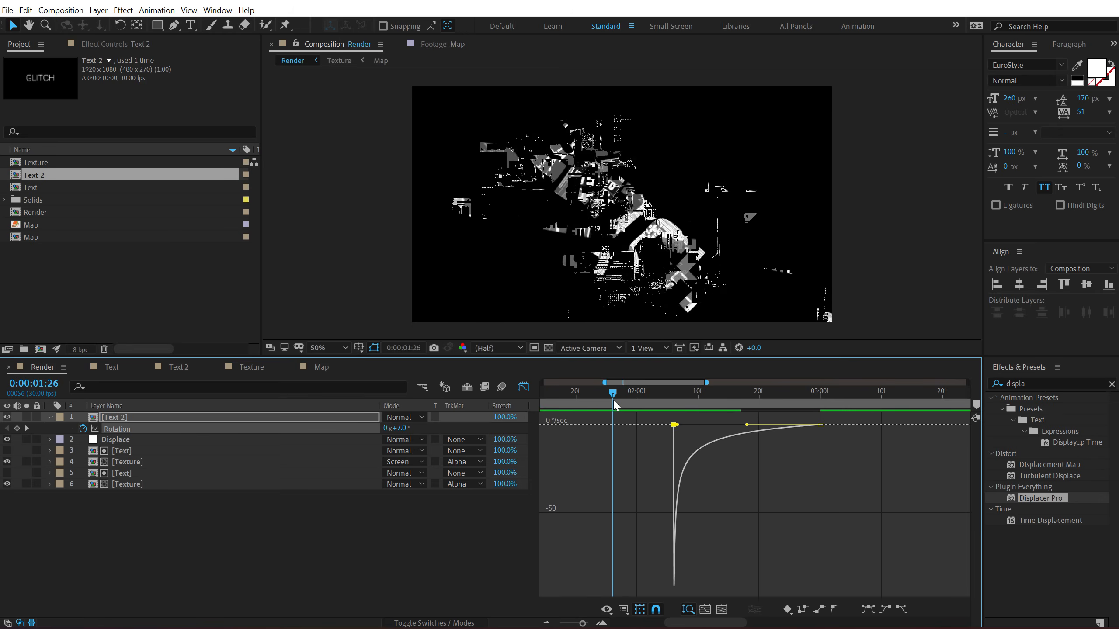
left_click(524, 387)
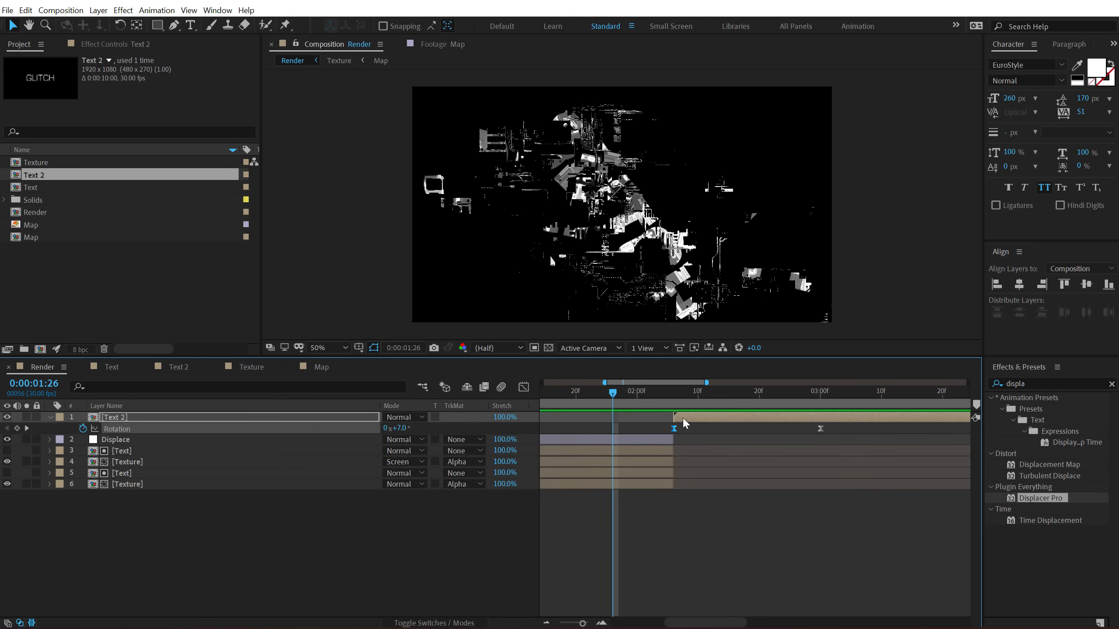
- Trim the ends of the five glitch layers to 0:00:02:04 and shift Text 2 earlier to start right after them
left_click_drag(644, 392, 662, 396)
left_click_drag(146, 558, 147, 448)
key("alt+bracketright")
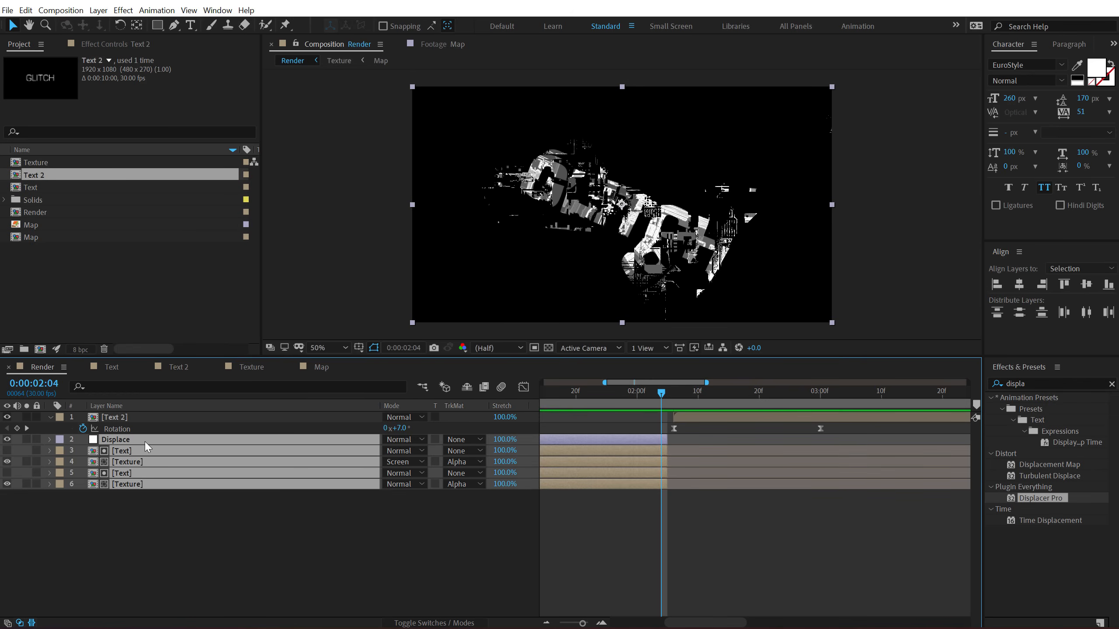
left_click_drag(697, 418, 590, 397)
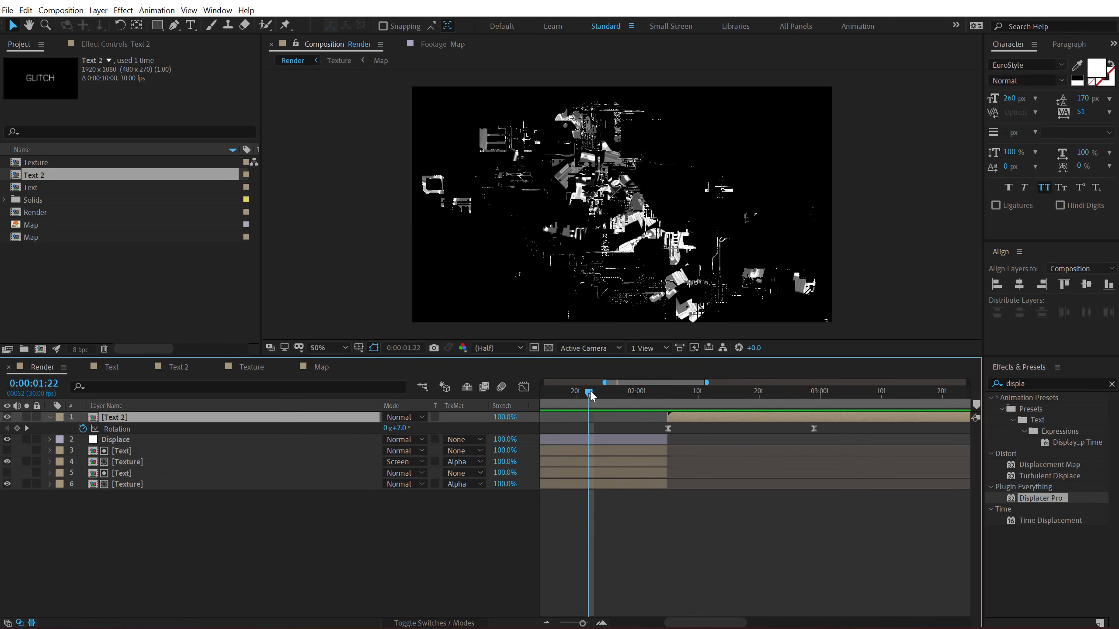
left_click(619, 396)
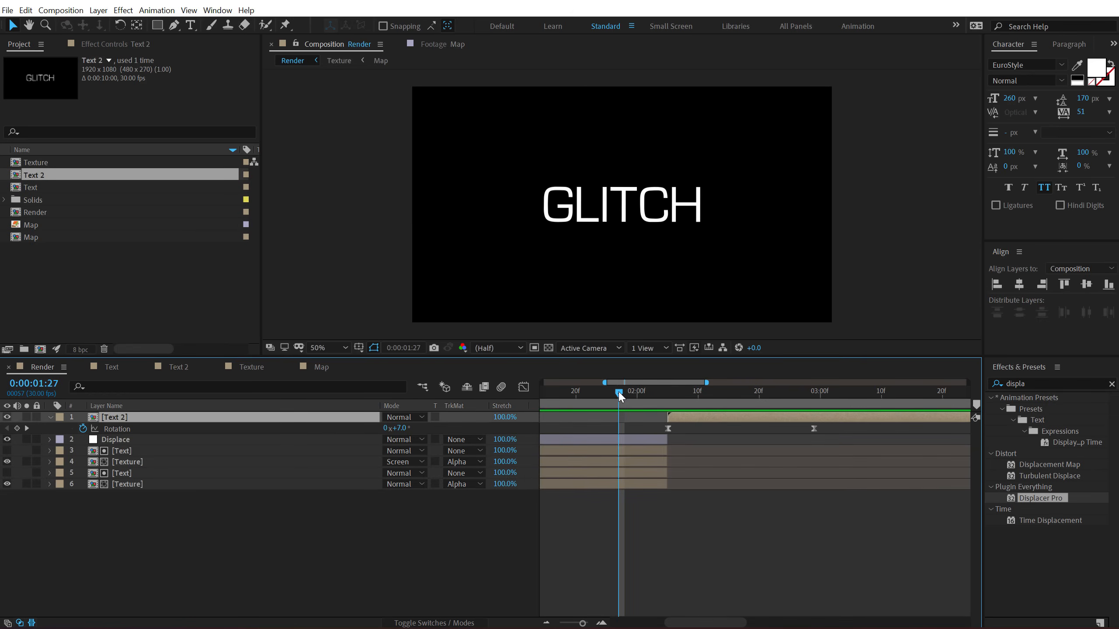
left_click_drag(619, 396, 813, 399)
key("minus")
key("minus")
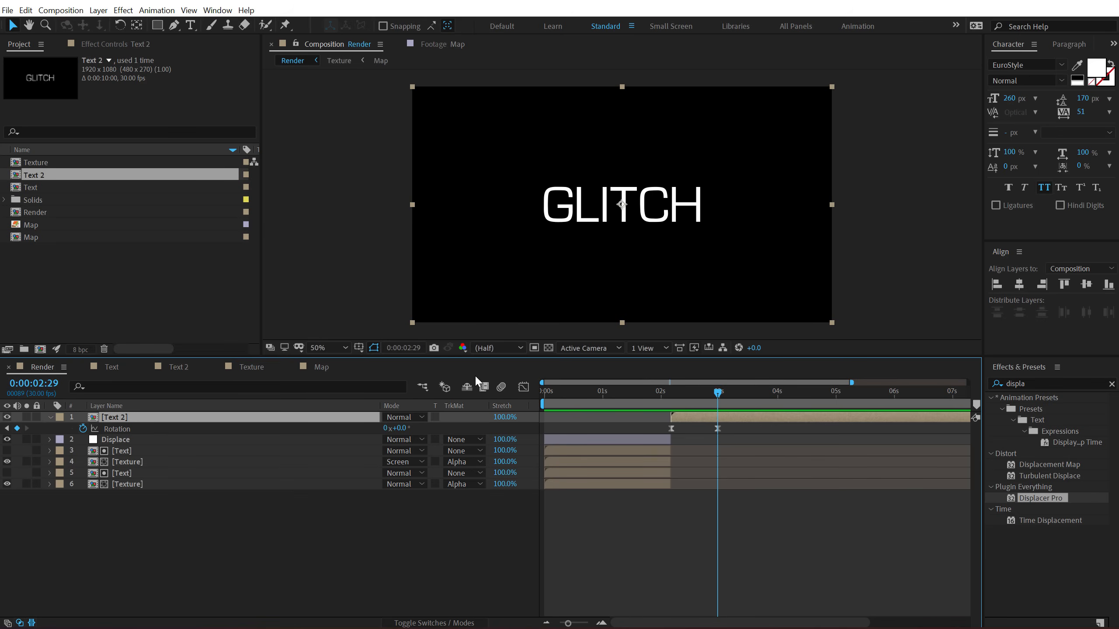
- Add the Tritone effect to the Displace layer
left_click(128, 440)
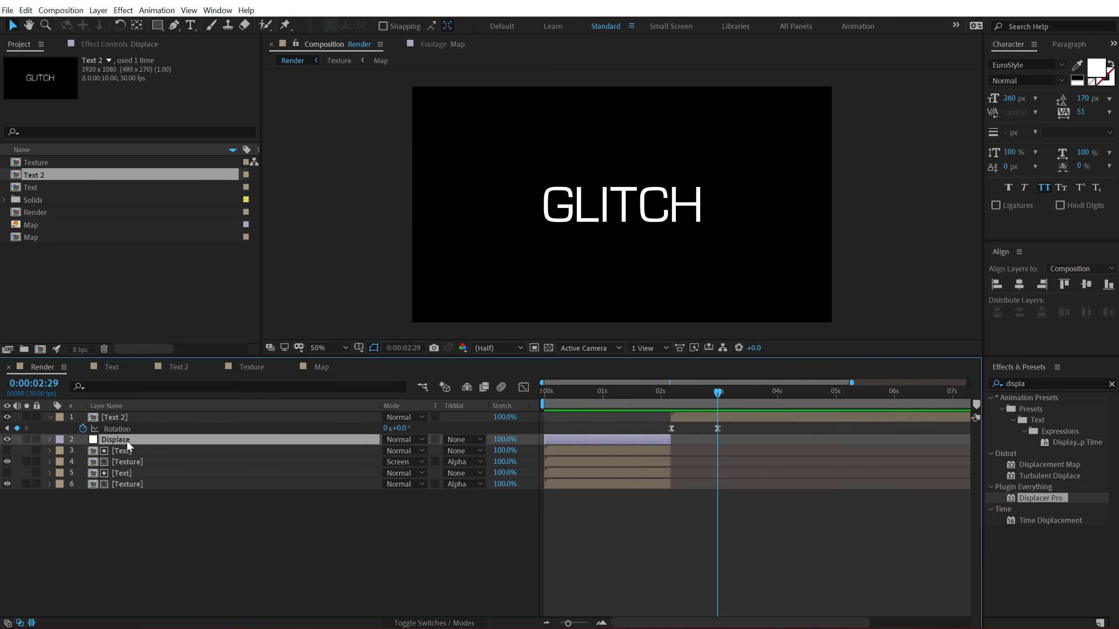
left_click(113, 44)
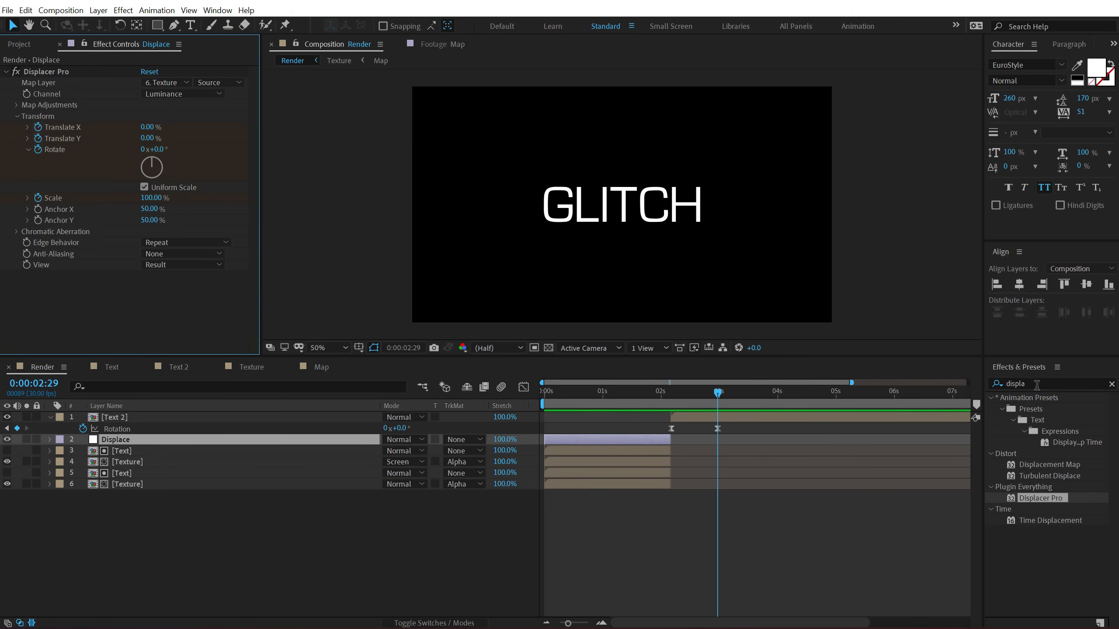
left_click(1037, 385)
type("tr")
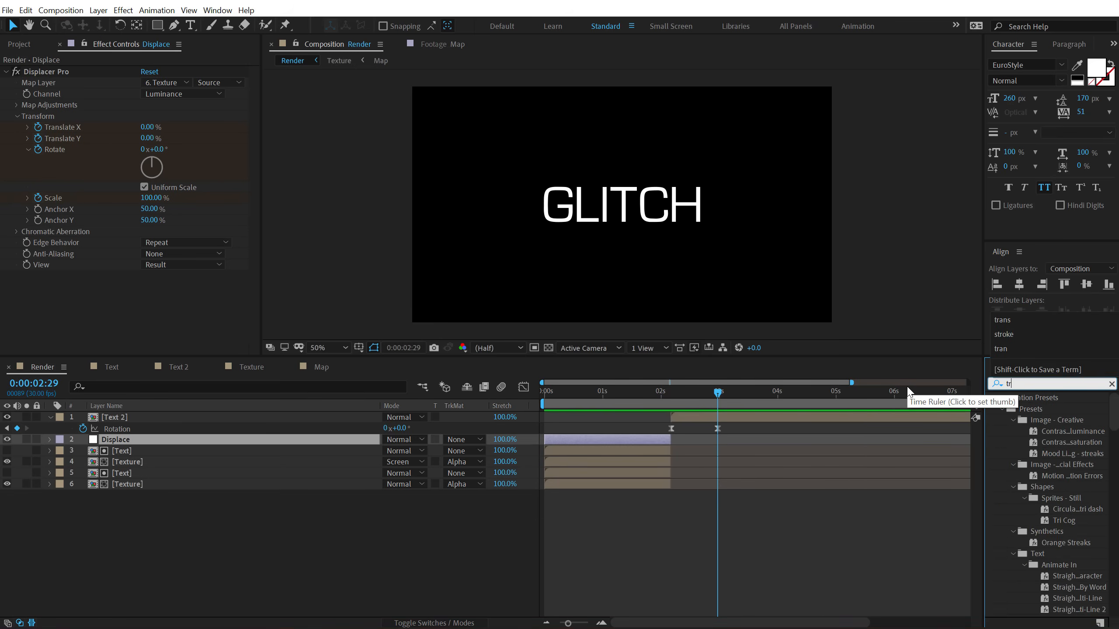
type("ito")
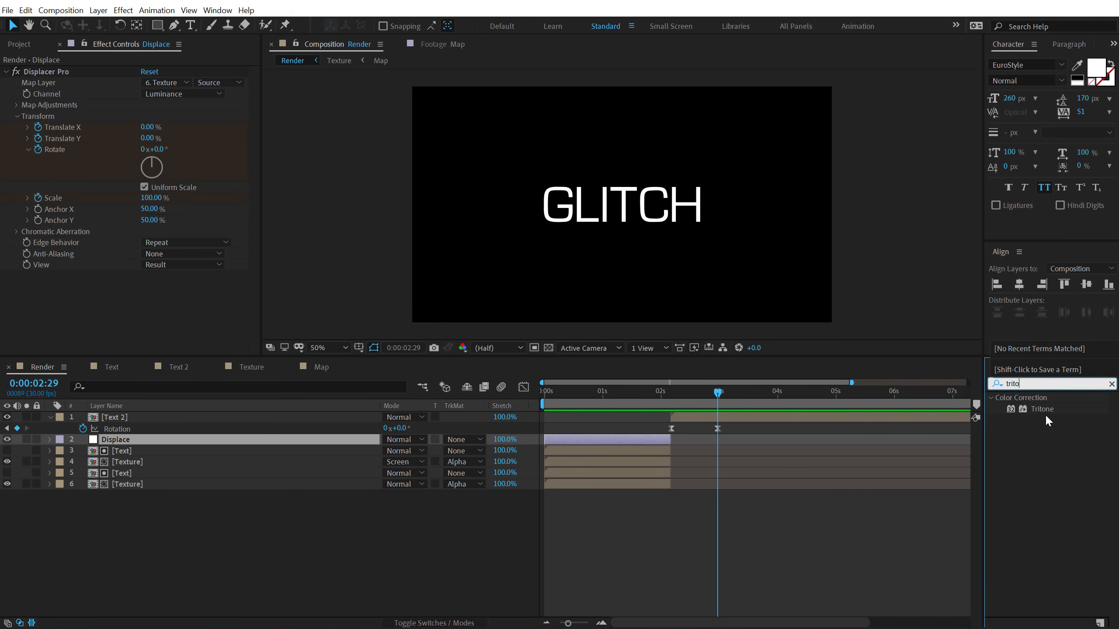
double_click(1042, 409)
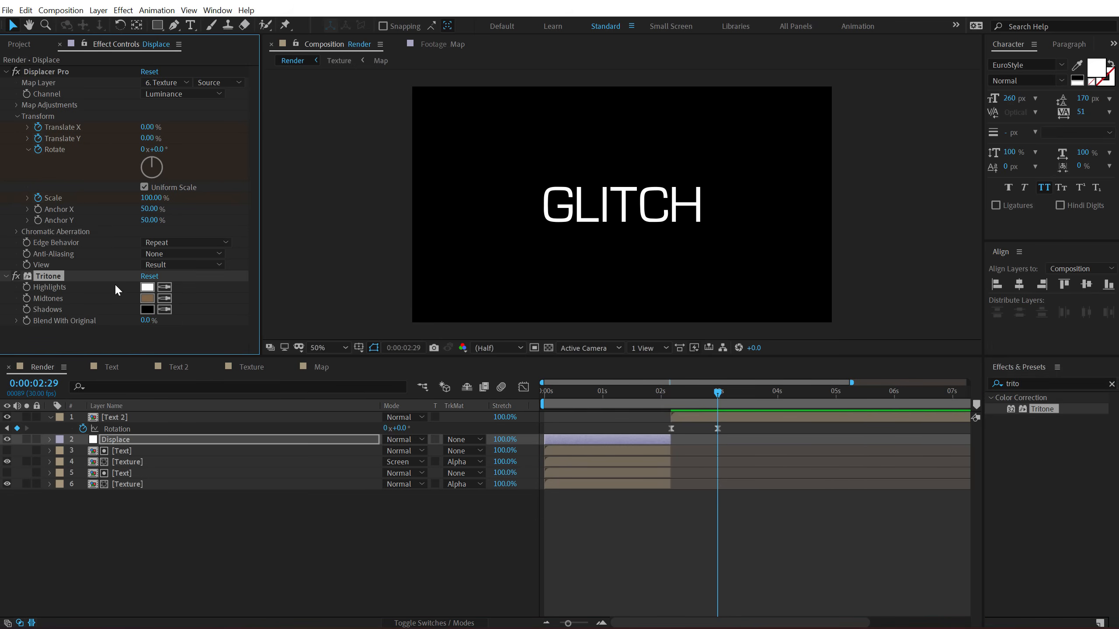
- Set the Tritone Highlights colour to mint green with hue 162°, previewing the glitch at 0:00:01:13
mouse_move(609, 391)
left_mouse_down()
mouse_move(644, 390)
mouse_move(627, 392)
left_mouse_up()
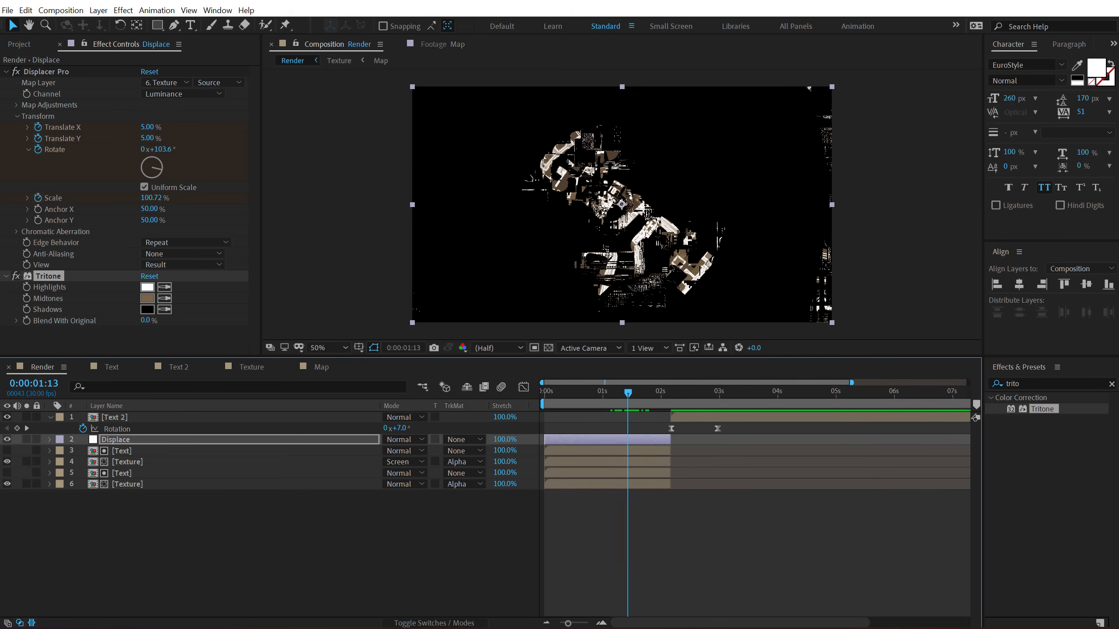
left_click(147, 289)
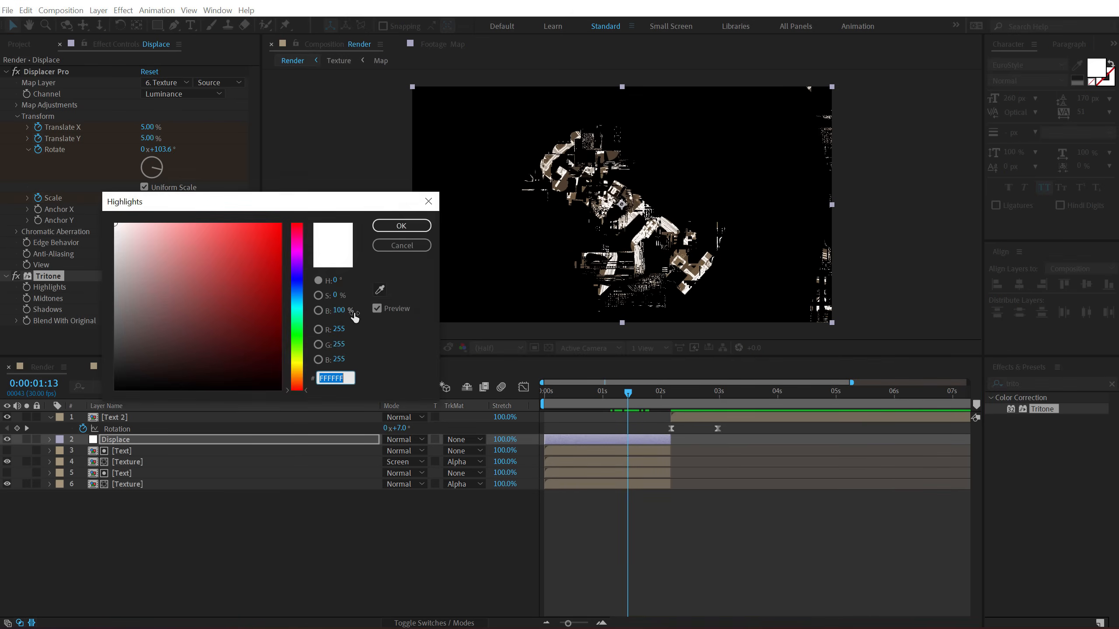
left_click(297, 322)
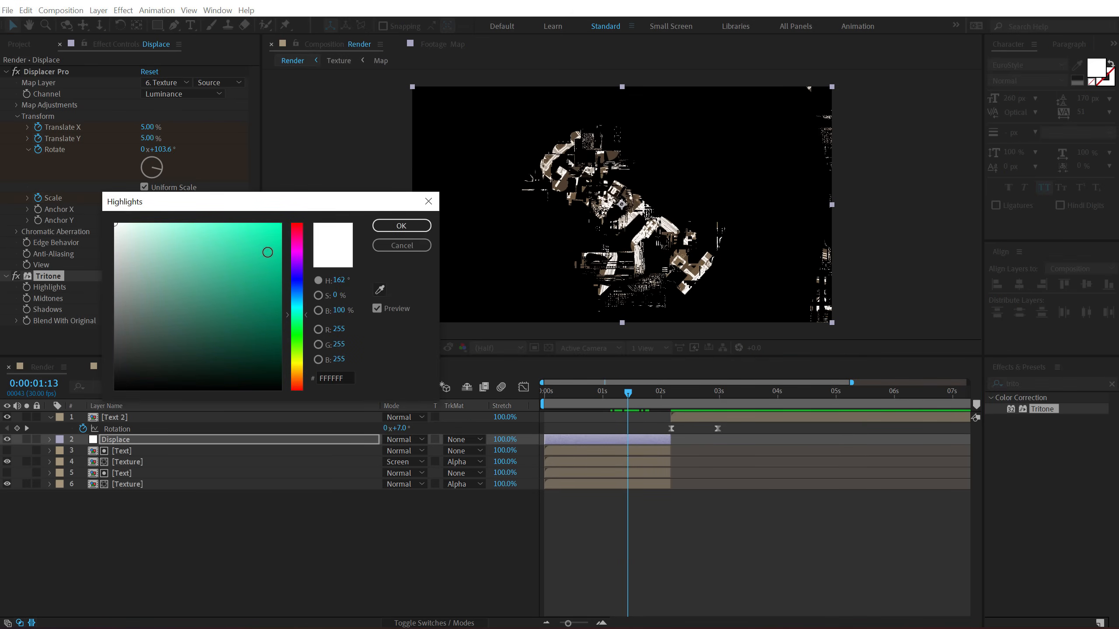
left_click(268, 252)
left_click(401, 225)
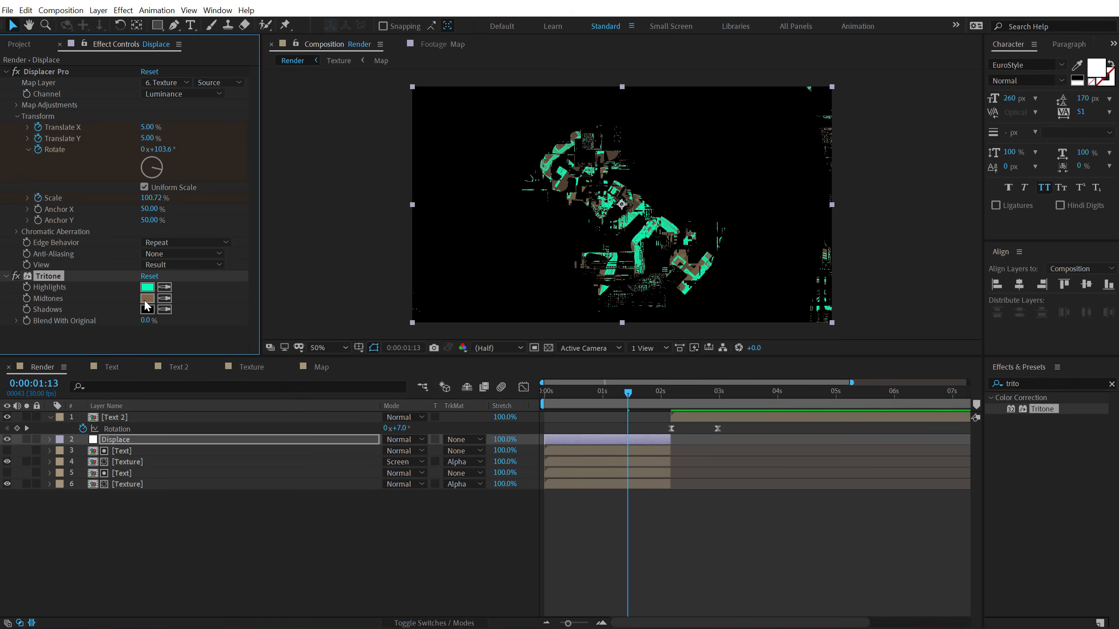
- Set the Tritone Midtones colour to a dark, saturated purple with hue 270°
left_click(148, 300)
left_click(297, 265)
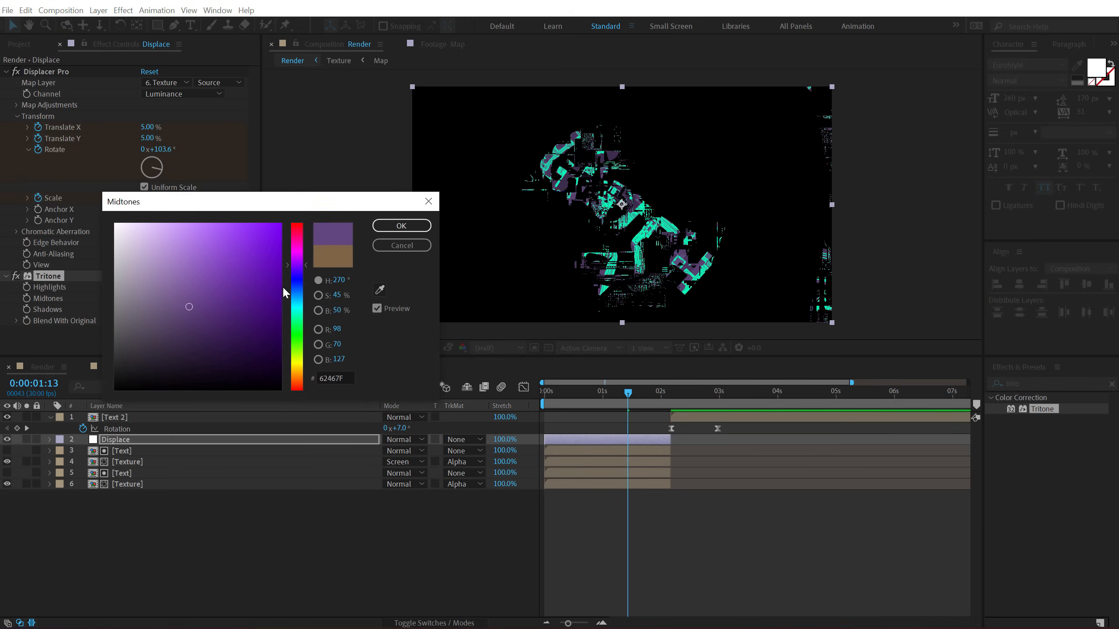
left_click(280, 318)
left_click(416, 227)
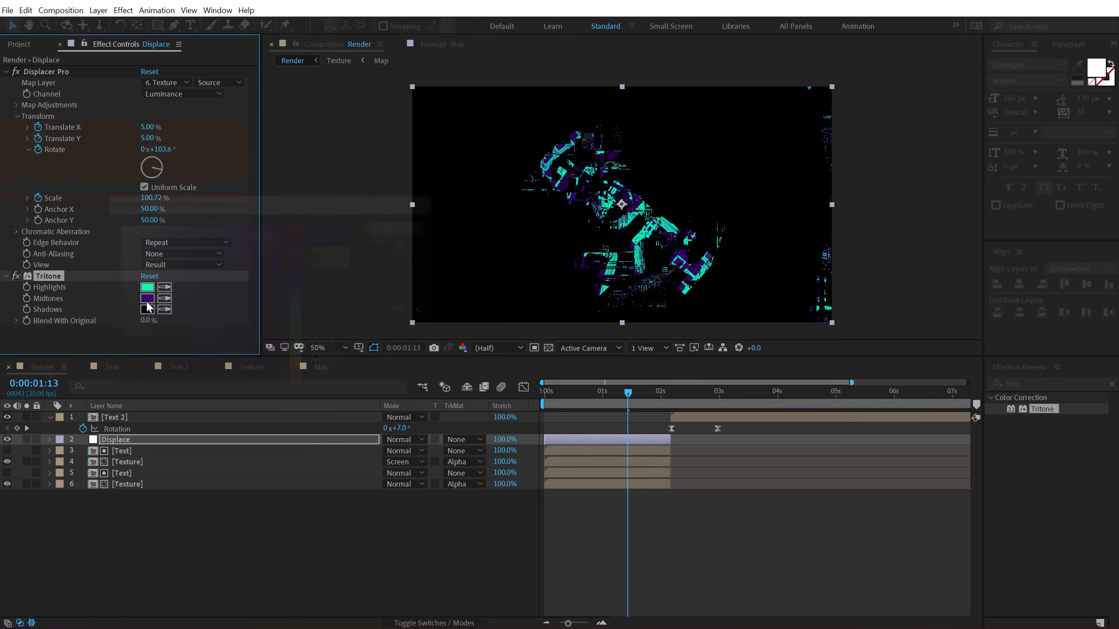
- Set the Tritone Shadows colour to pinkish red FF0044
left_click(148, 309)
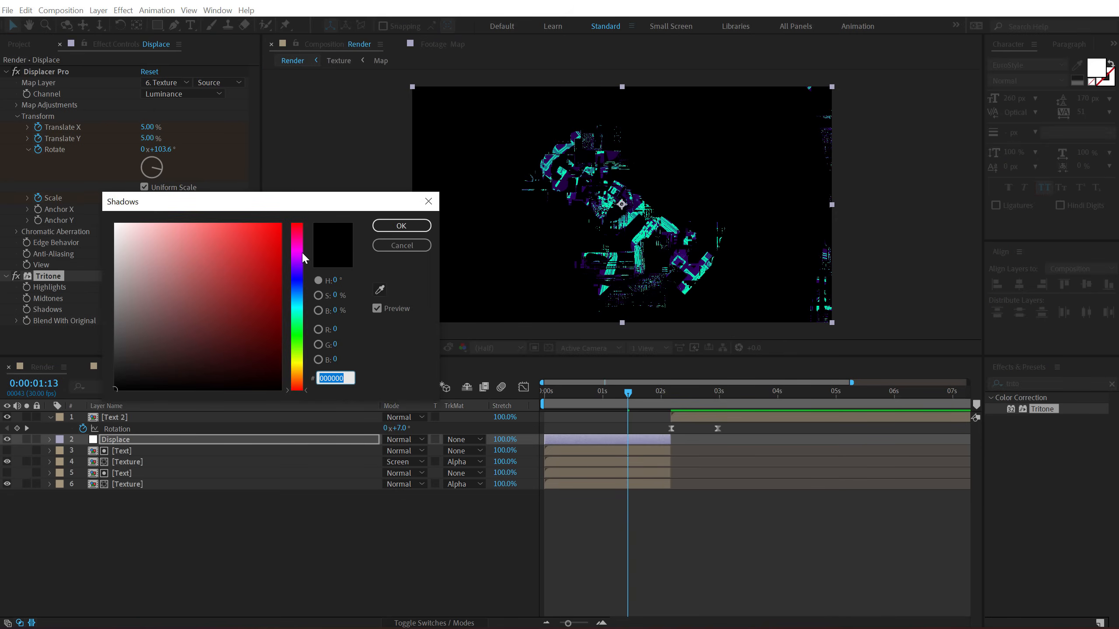
left_click(299, 231)
left_click(265, 228)
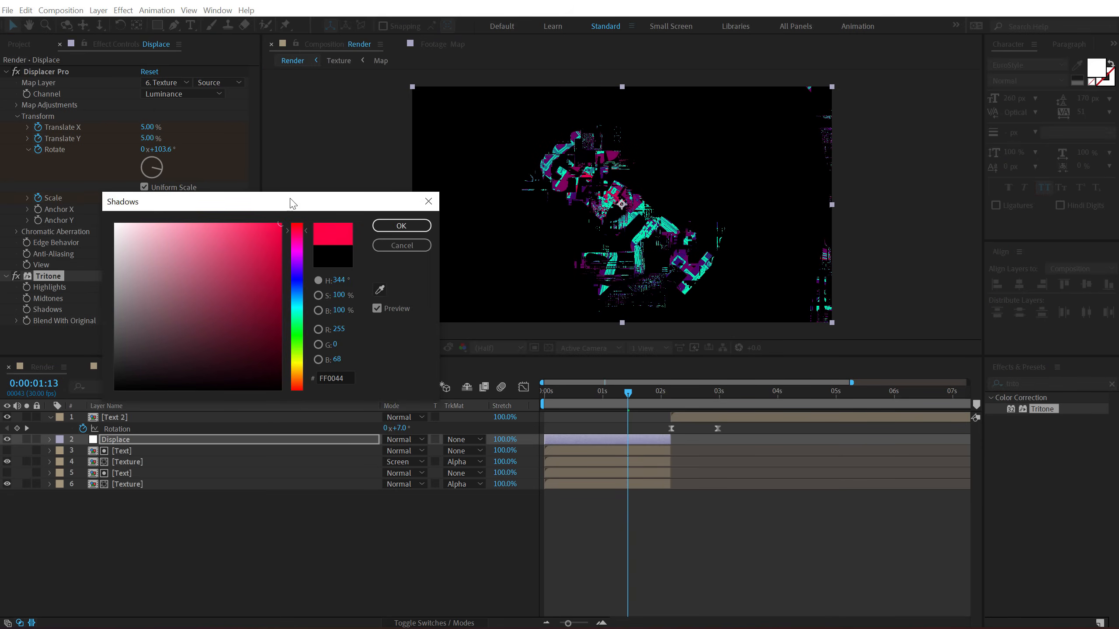
left_click(401, 225)
- Open the Text 2 composition and fill the letters LITCH with turquoise 00FFC8
left_click_drag(572, 386, 709, 372)
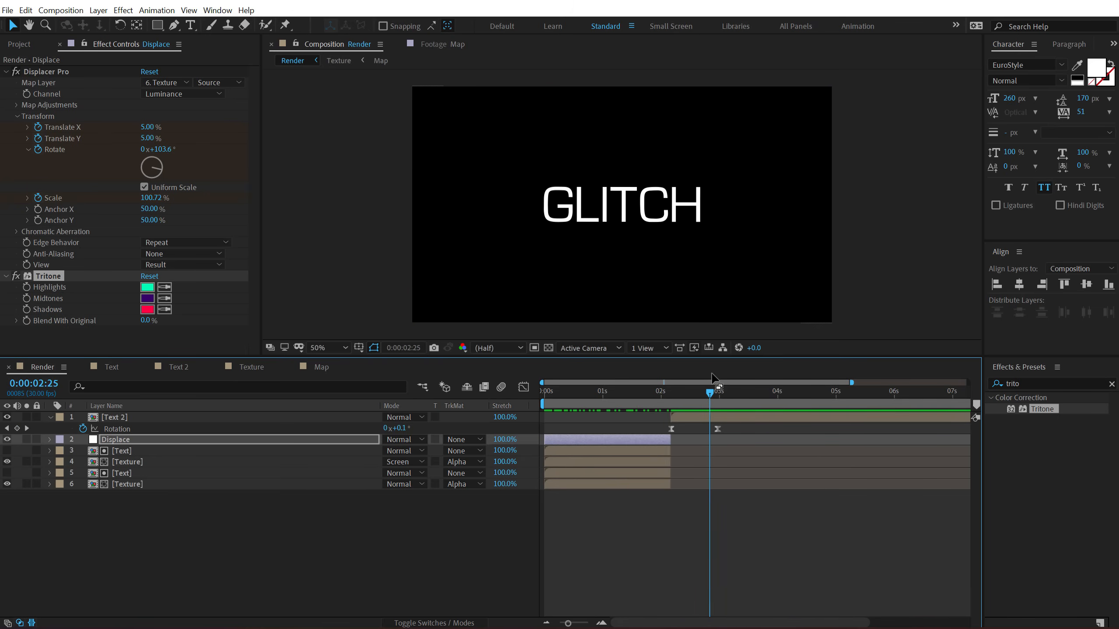
left_click(690, 419)
double_click(689, 418)
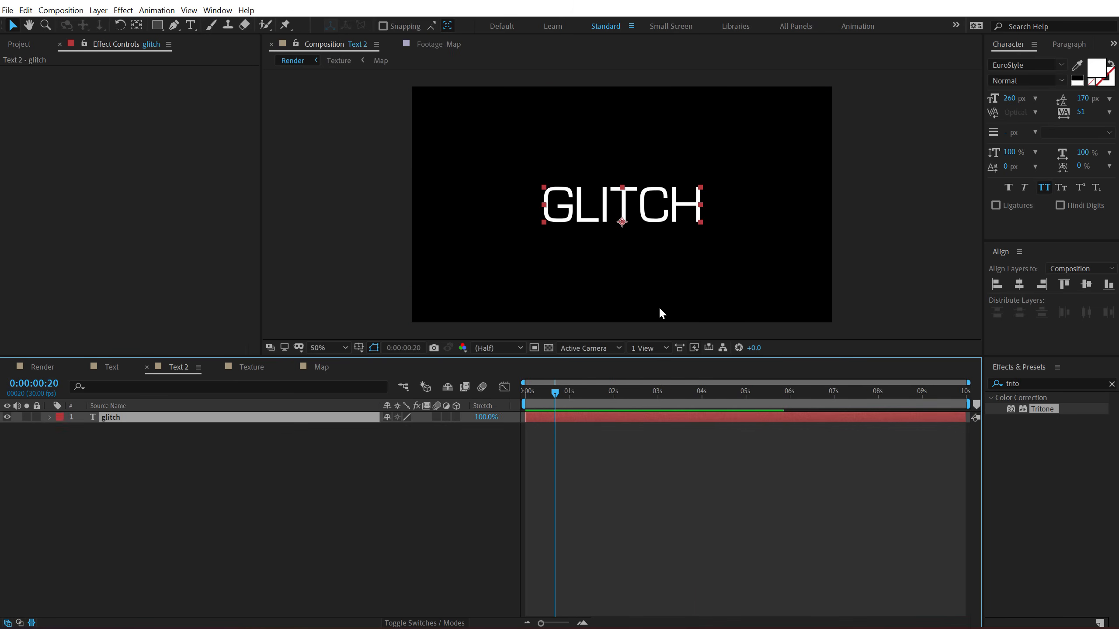
left_click(600, 214)
double_click(600, 214)
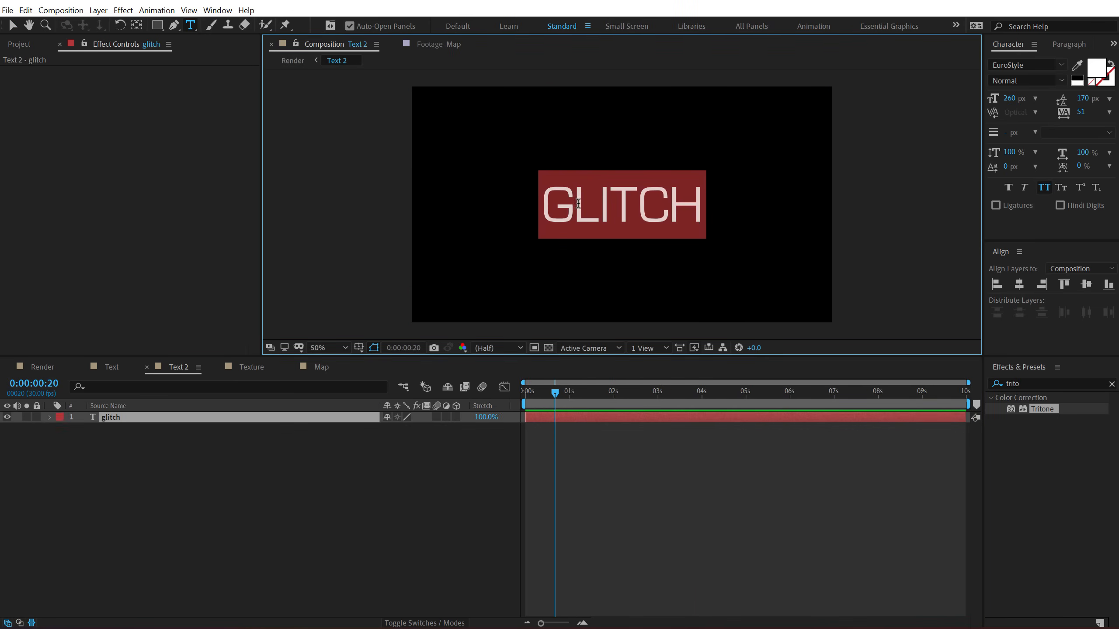
left_click_drag(575, 205, 747, 213)
left_click(1099, 76)
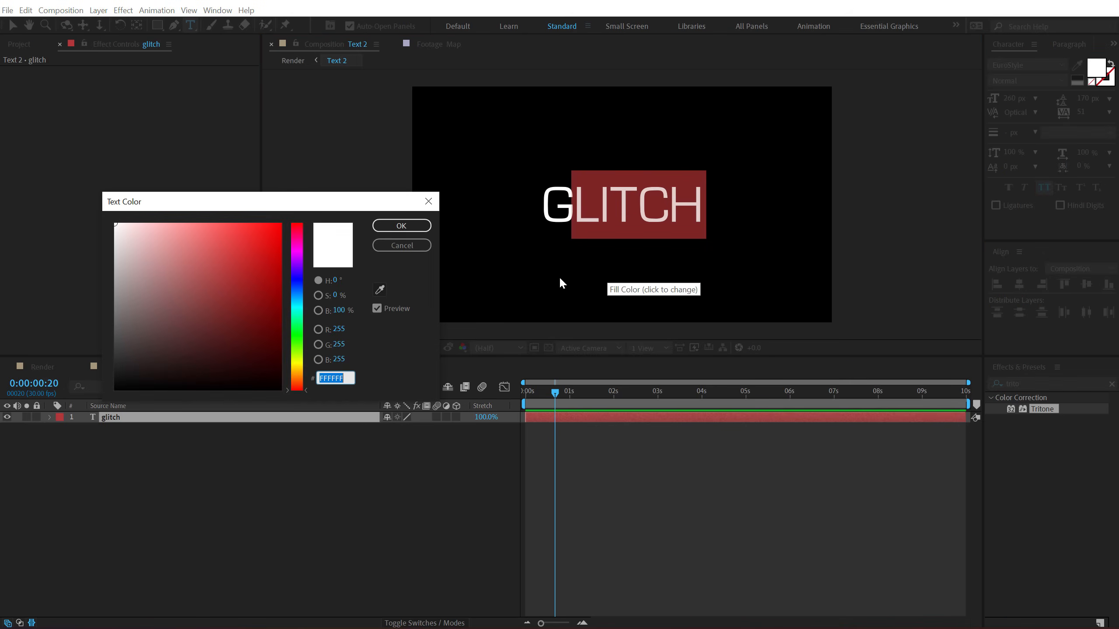
left_click_drag(300, 295, 303, 314)
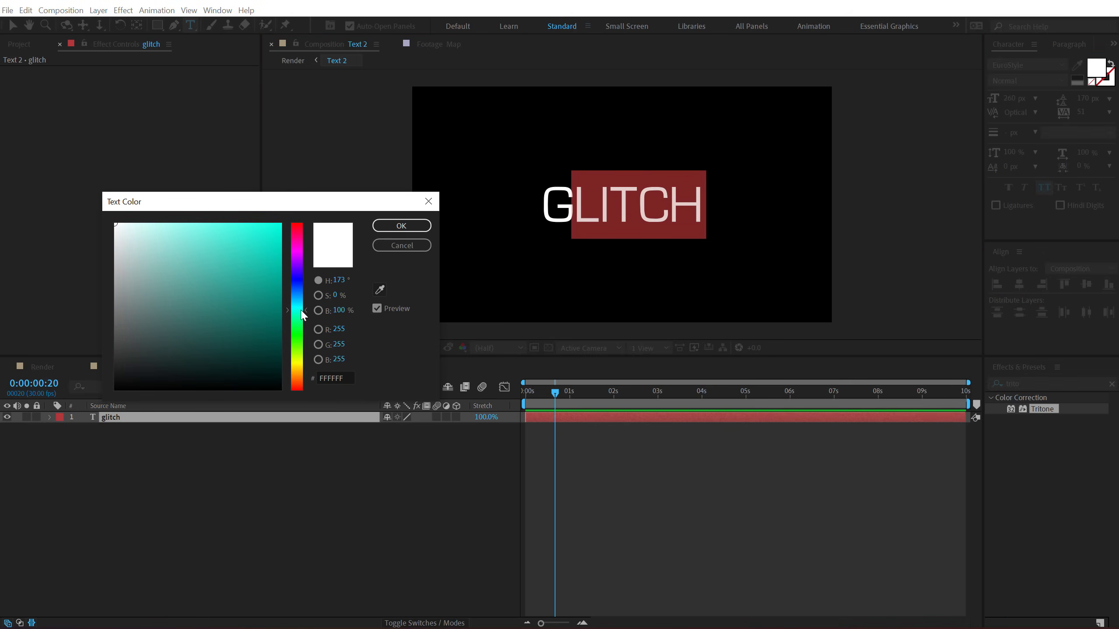
left_click_drag(261, 253, 281, 224)
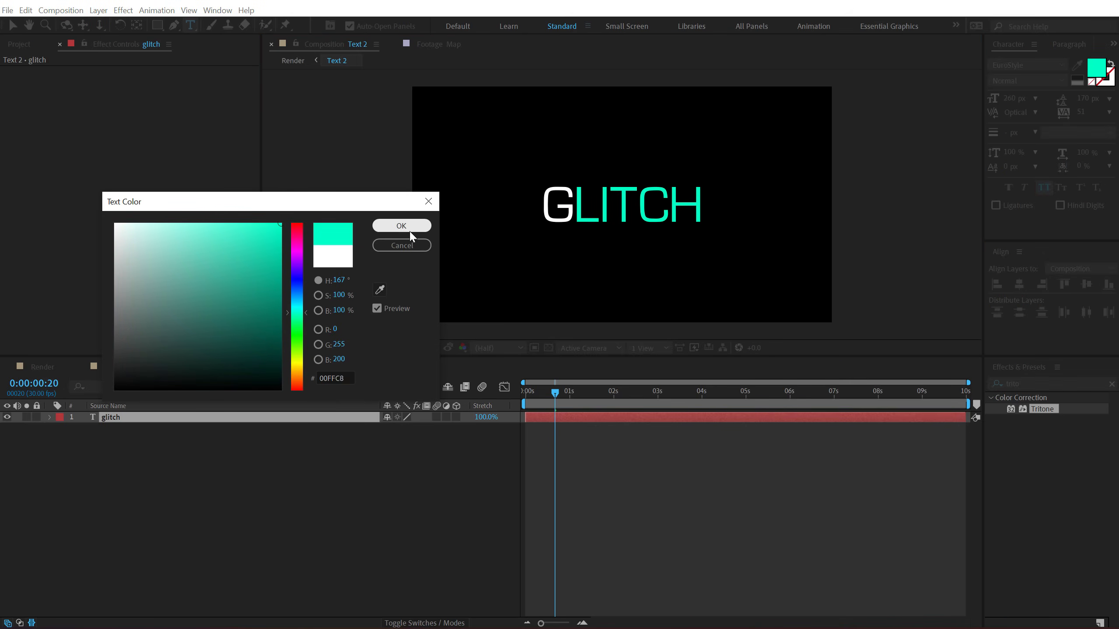
left_click(422, 227)
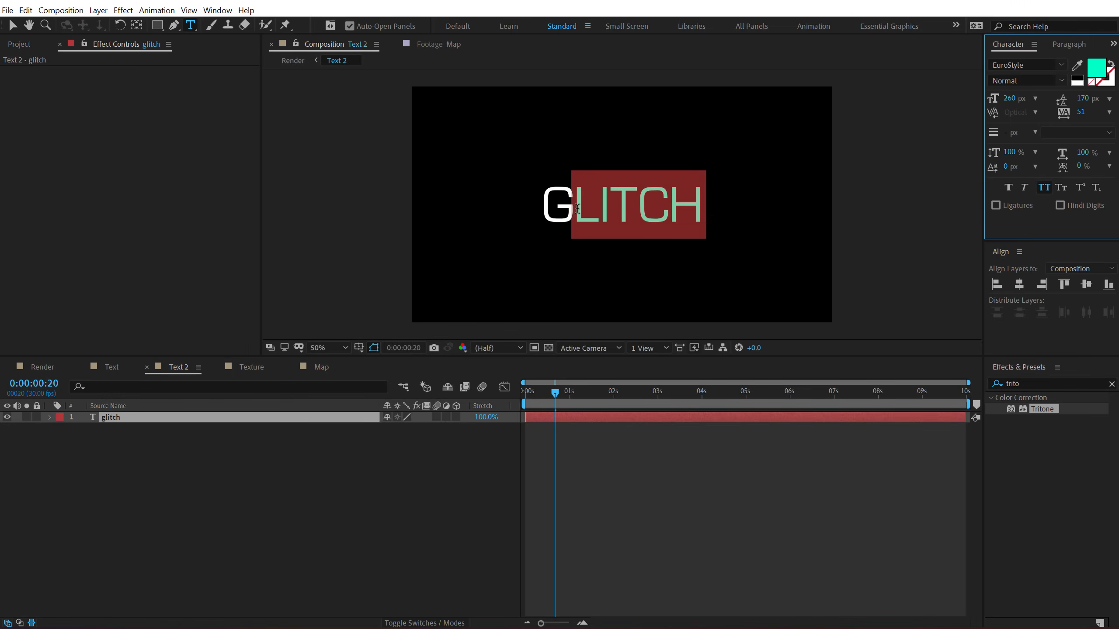
- Fill the letter G of the glitch text with pinkish red and finish the text editing
left_click_drag(577, 208, 517, 205)
left_click(1096, 67)
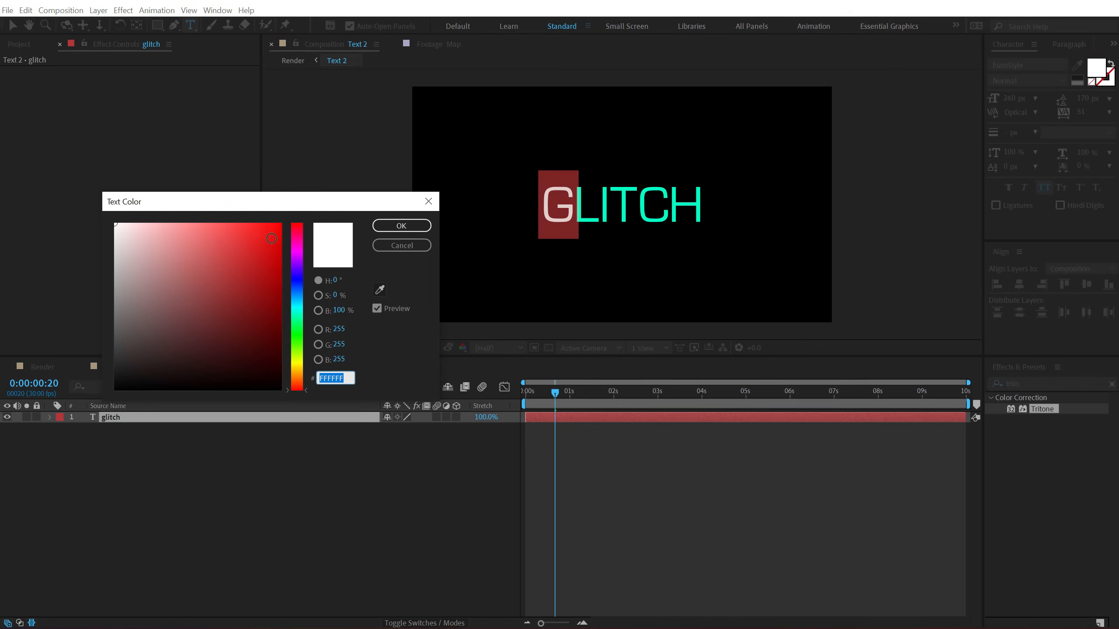
left_click(298, 229)
left_click_drag(269, 236, 281, 223)
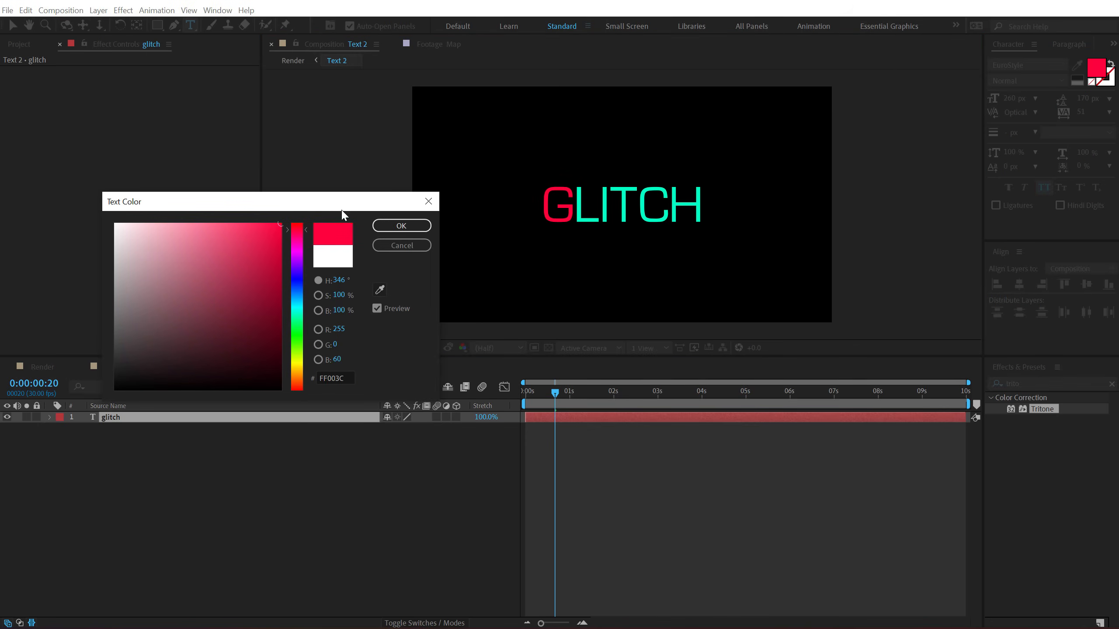
left_click(398, 226)
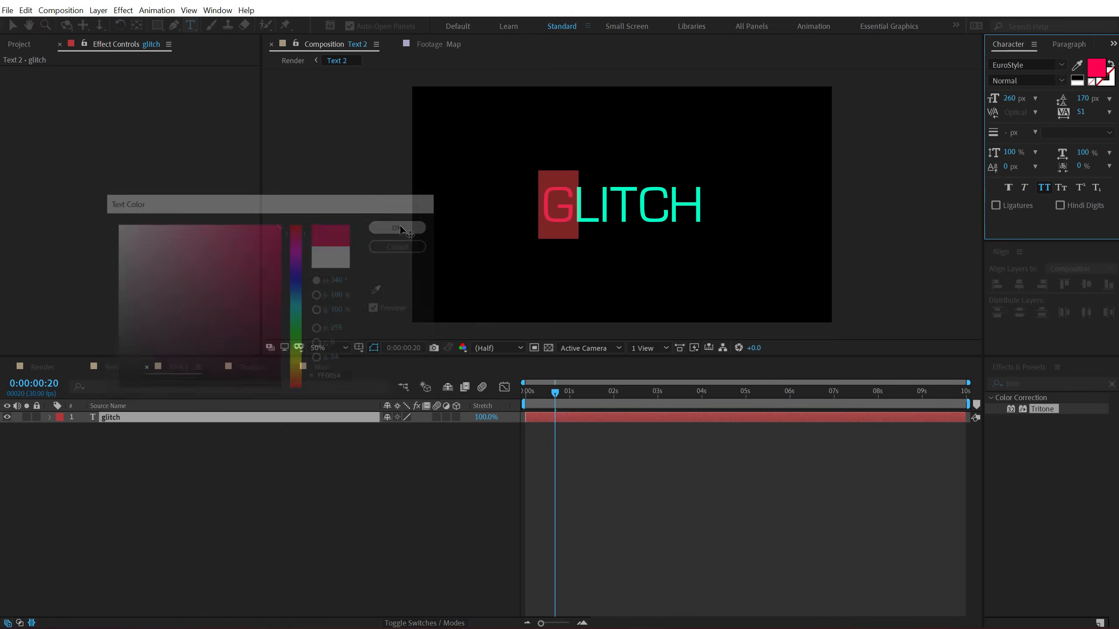
left_click(13, 25)
left_click(263, 527)
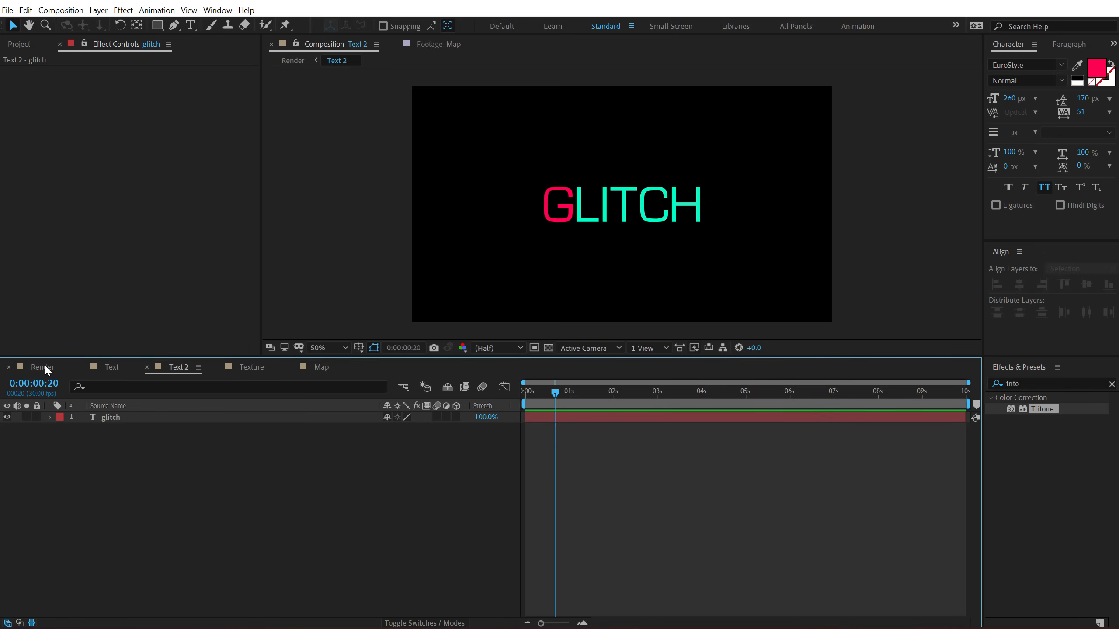
- Return to the Render composition and check the recoloured text from its first frame to 0:00:03:15
left_click(44, 367)
left_click_drag(671, 390, 748, 394)
left_click(271, 536)
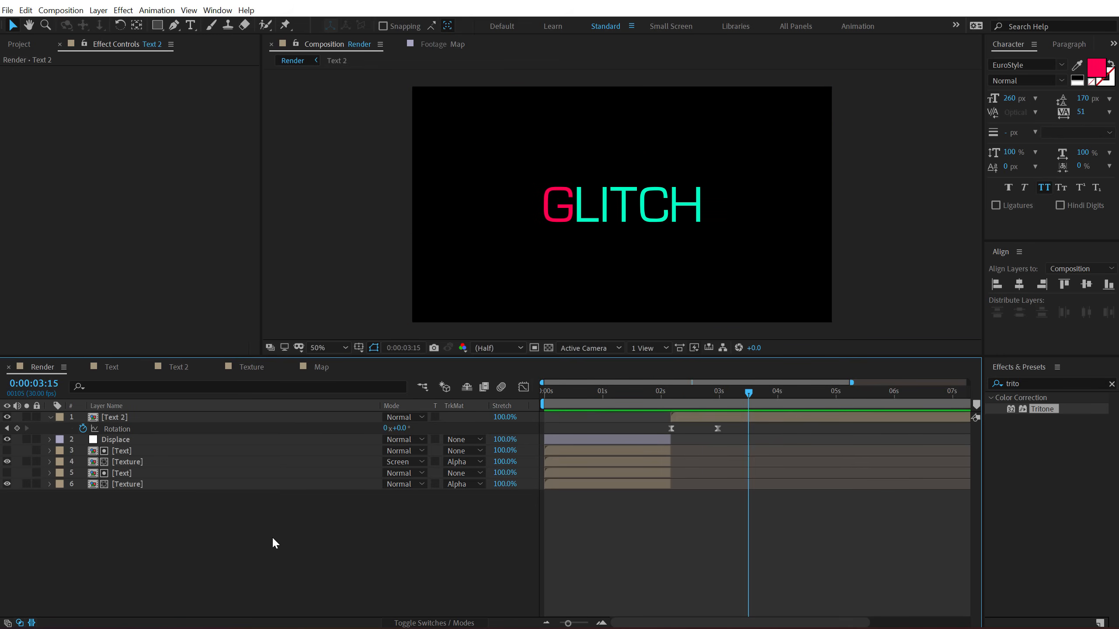
- Try adding the standard Glow effect to the Displace layer
key("u")
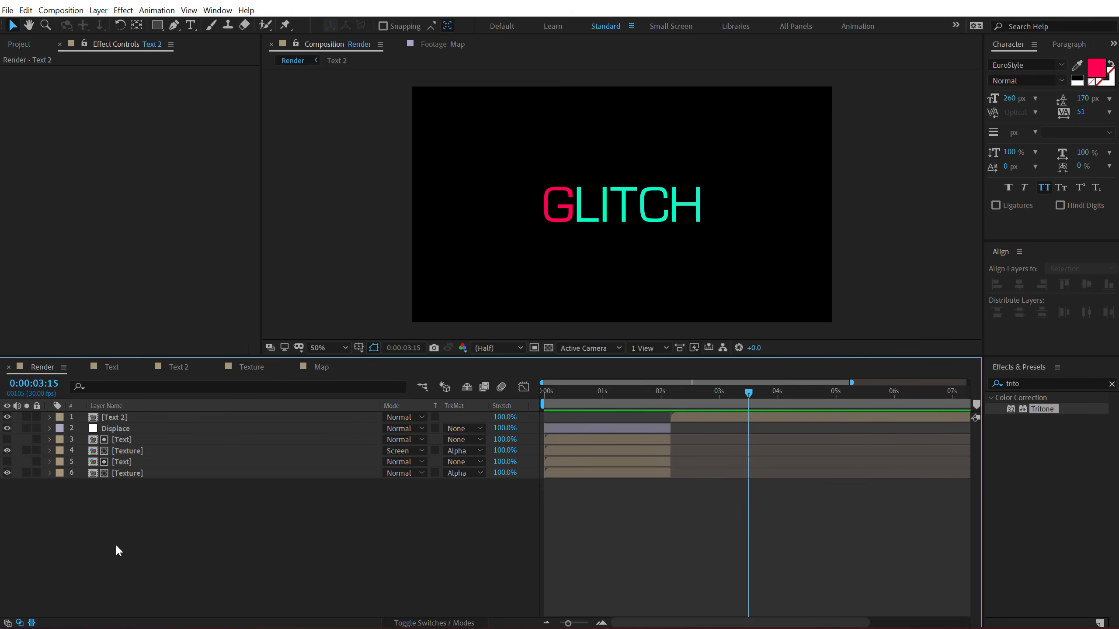
left_click(115, 429)
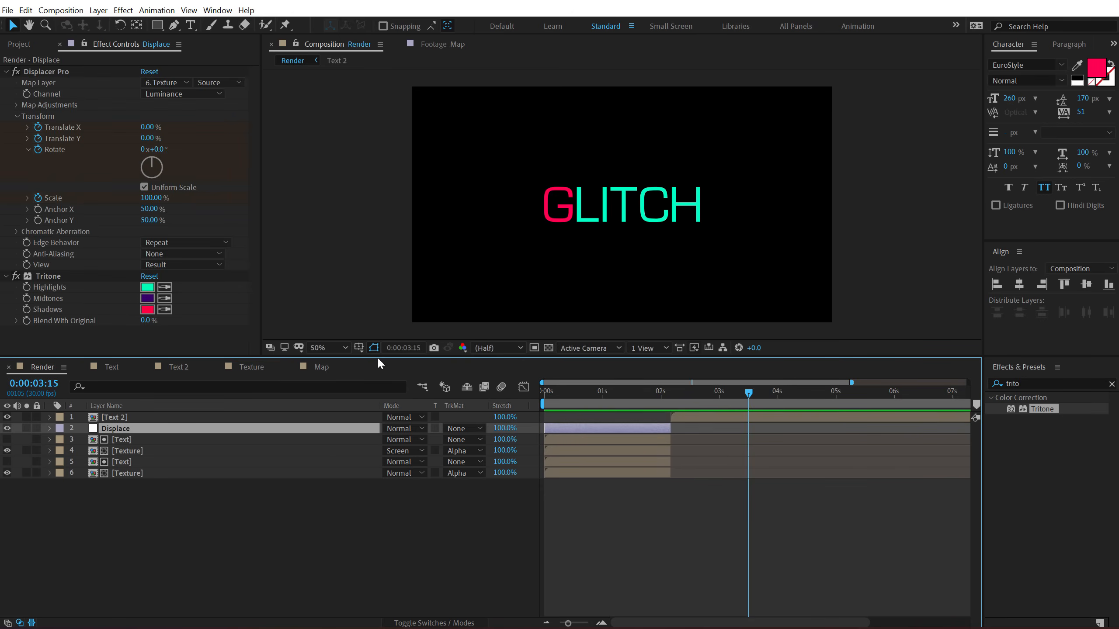
left_click(1037, 384)
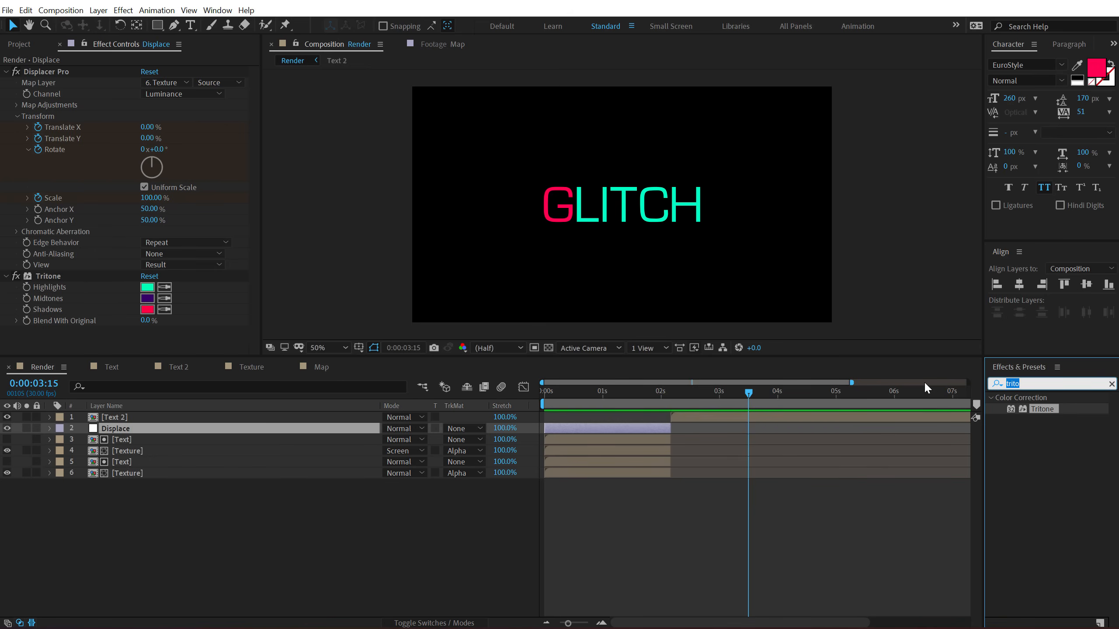
type("glow")
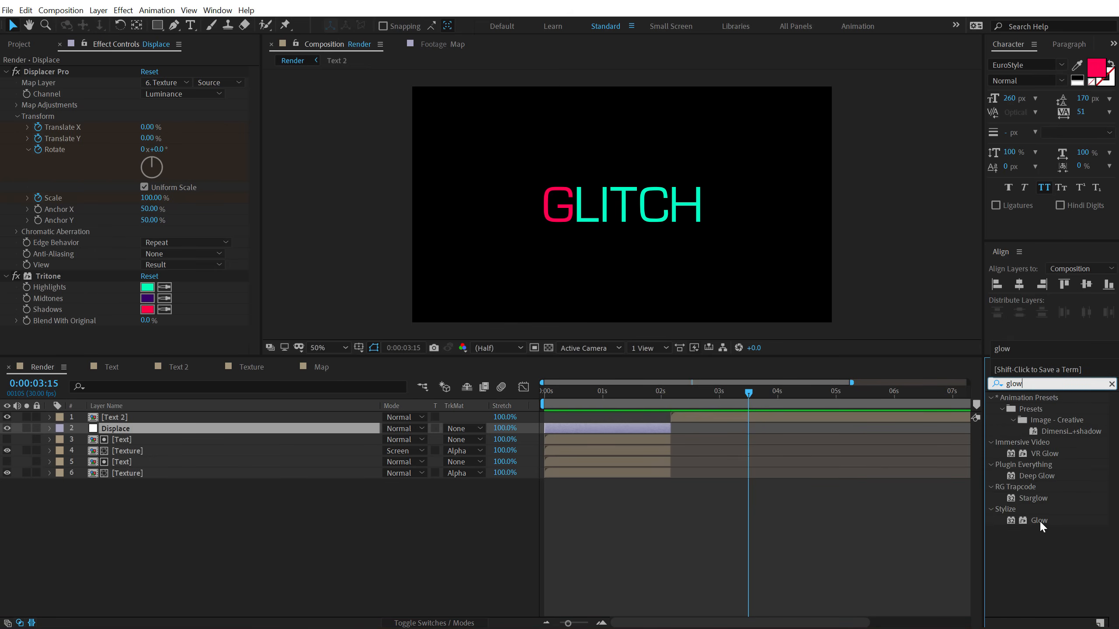
double_click(1039, 520)
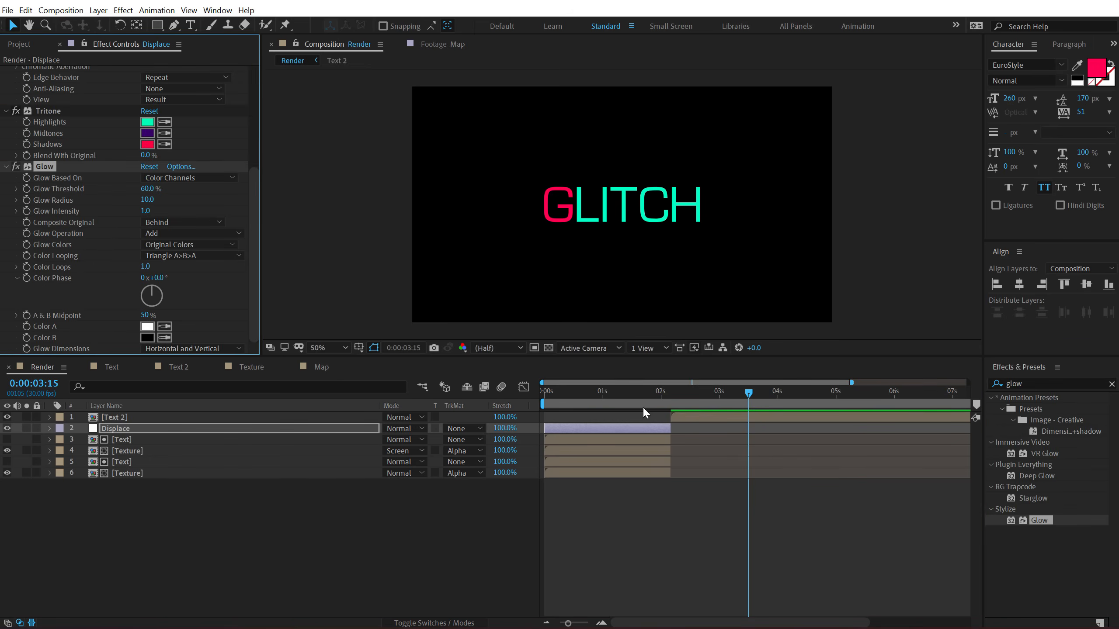
- Try a Glow Threshold of 58.8%, Radius 174 and Intensity 1.7, preview the glitch, and remove the Glow effect
left_click_drag(583, 391, 650, 394)
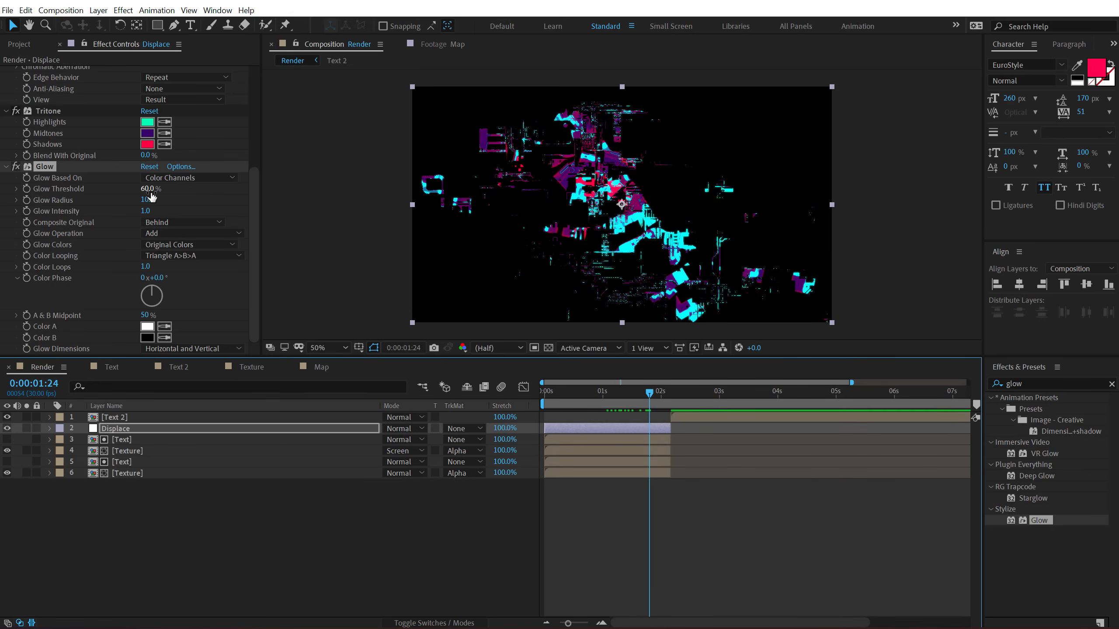
left_click_drag(147, 189, 216, 202)
left_click_drag(146, 210, 187, 206)
left_click_drag(586, 391, 550, 388)
key("space")
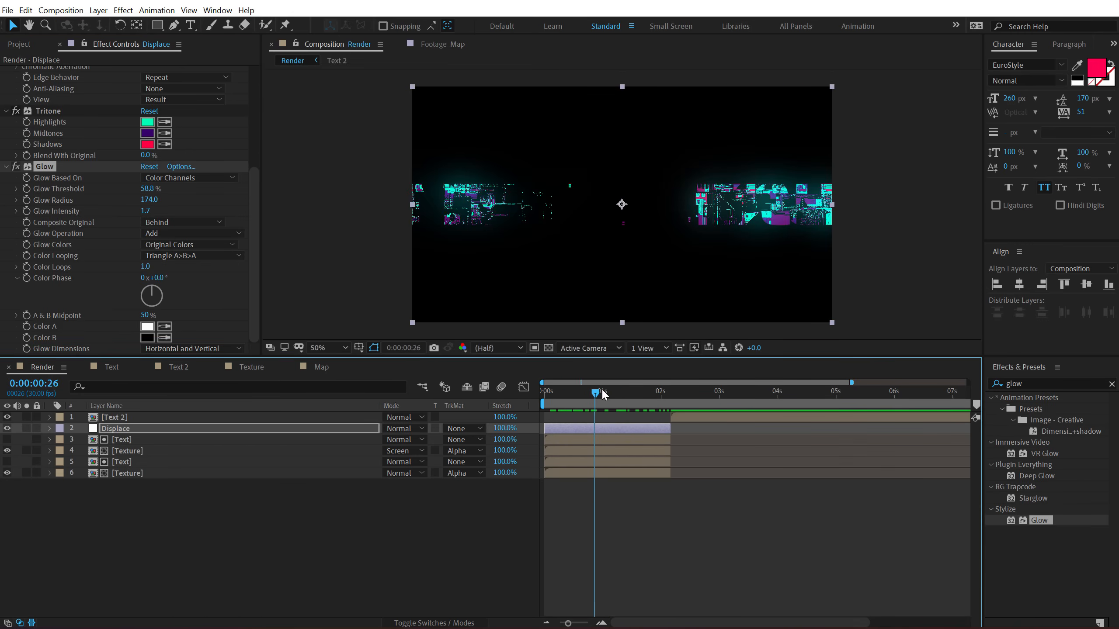
left_click(48, 170)
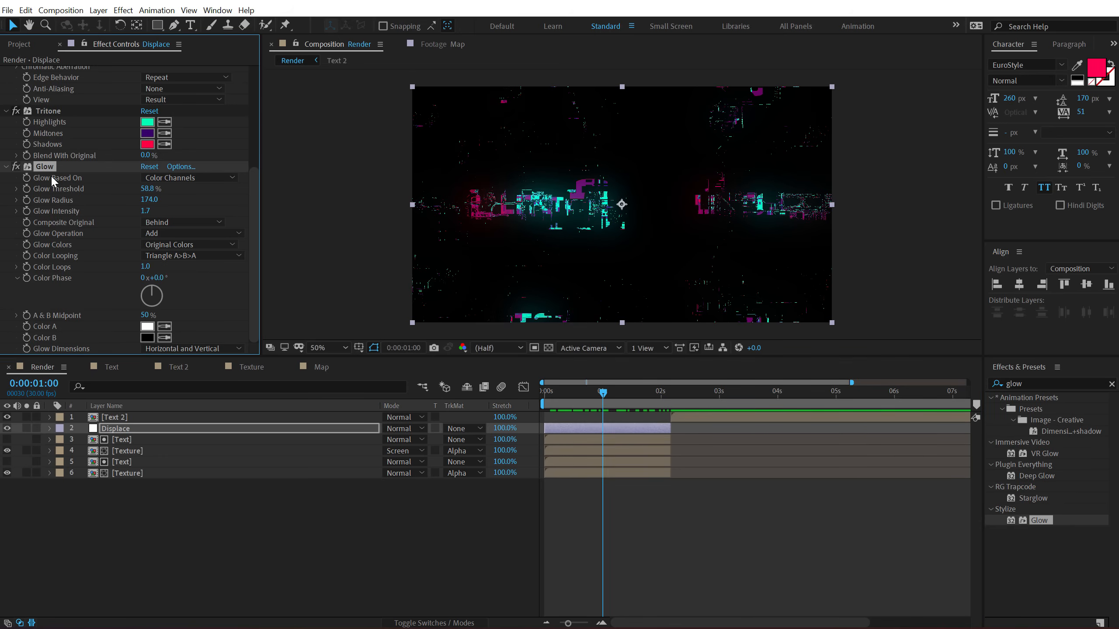
key("Delete")
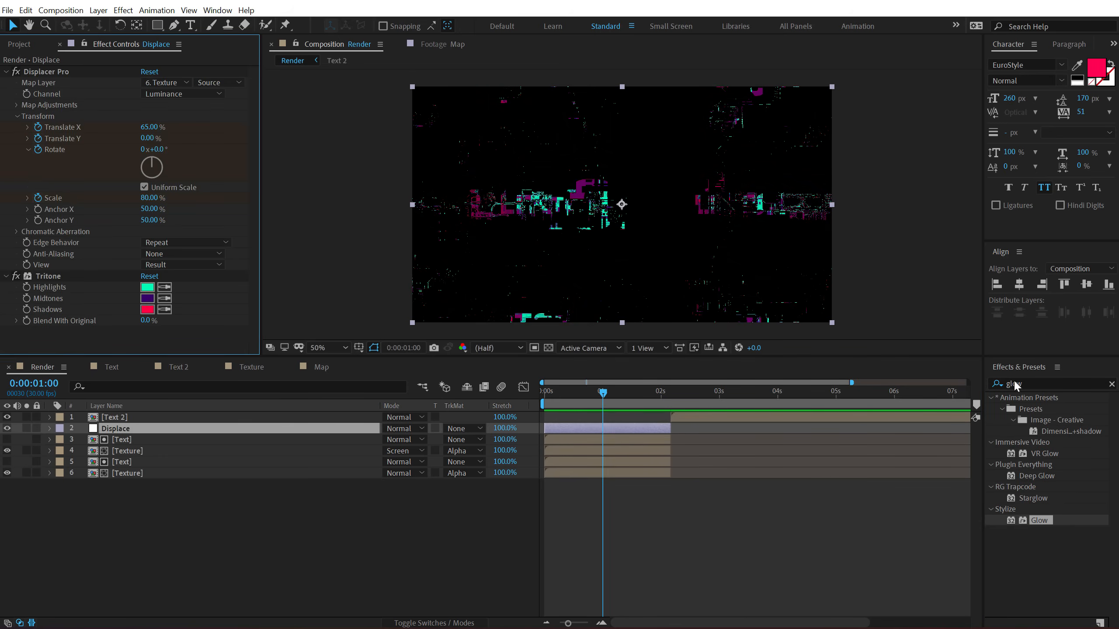
- Apply Deep Glow to the Displace layer and enable its Chromatic Aberration with an amount of 0.15%
left_click(1050, 384)
type("dee")
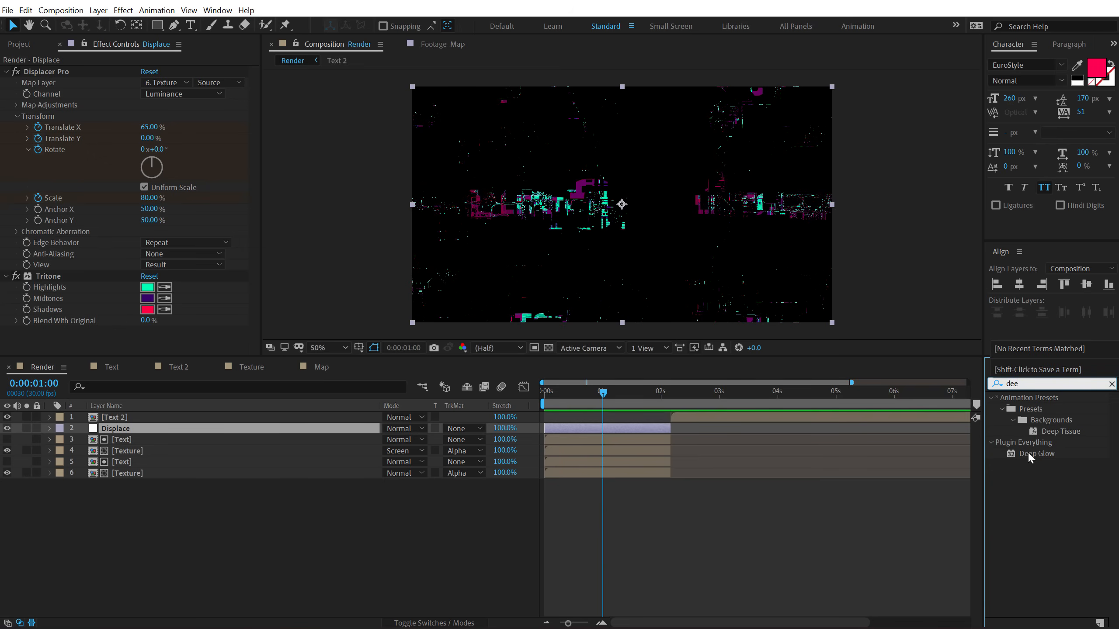
left_click_drag(1027, 451, 136, 430)
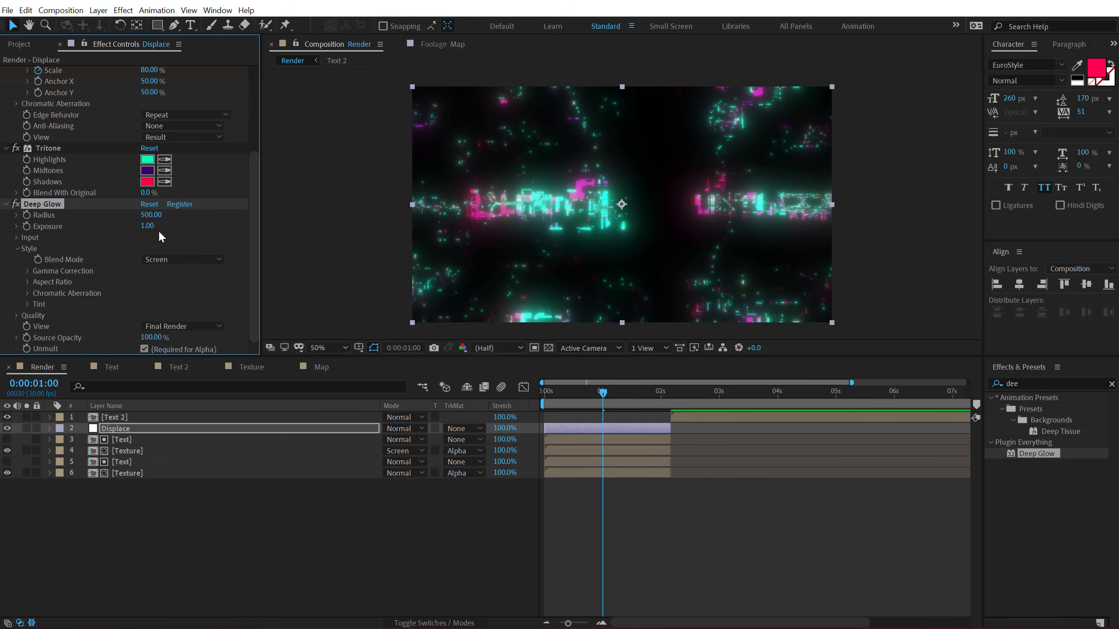
left_click(29, 294)
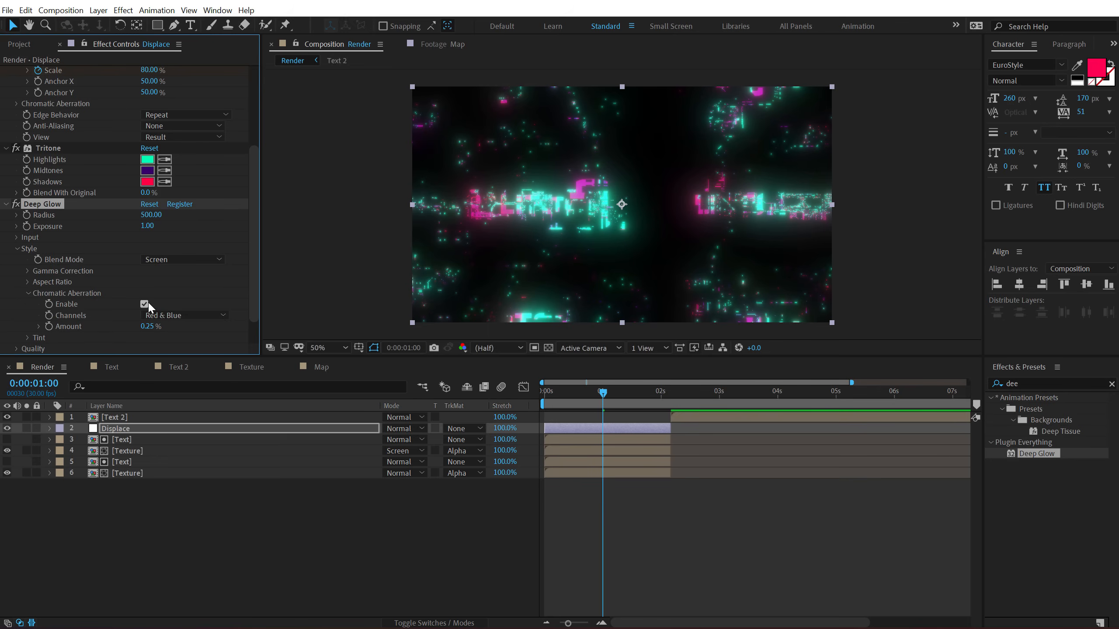
left_click(149, 325)
type("0.15")
key("Return")
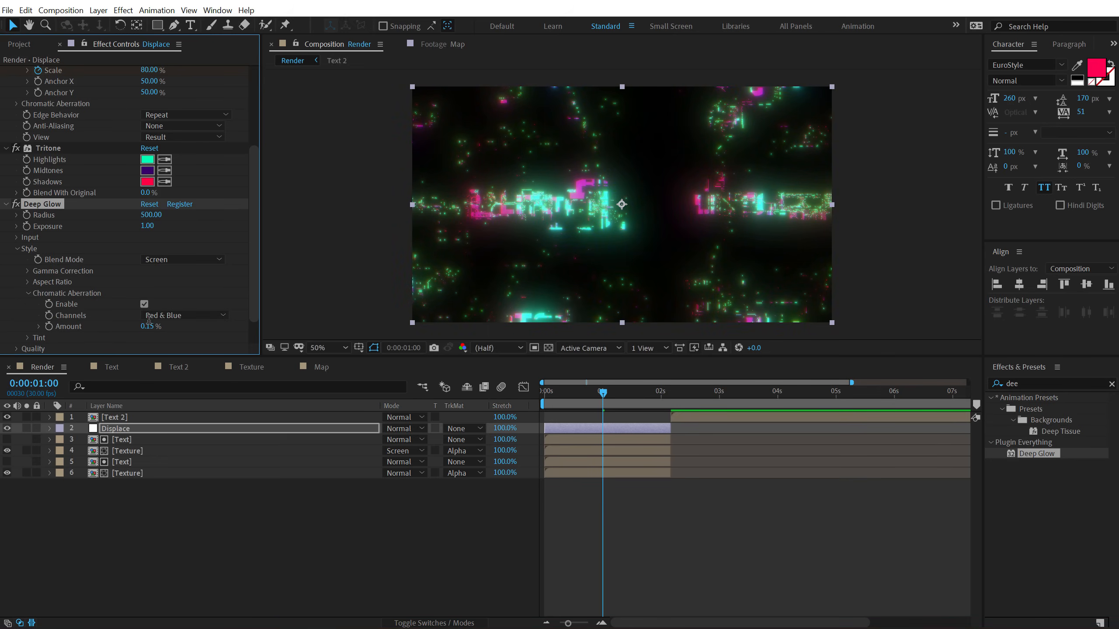
- Check the glow at an earlier frame and switch the project's colour depth to 16 bpc
left_click(579, 394)
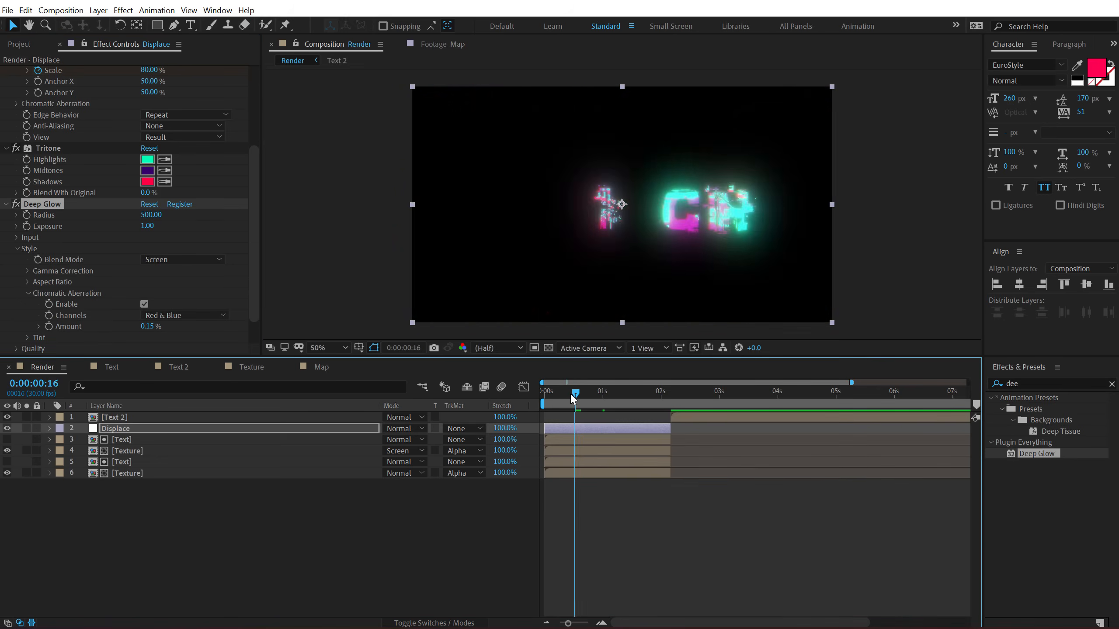
left_click(24, 44)
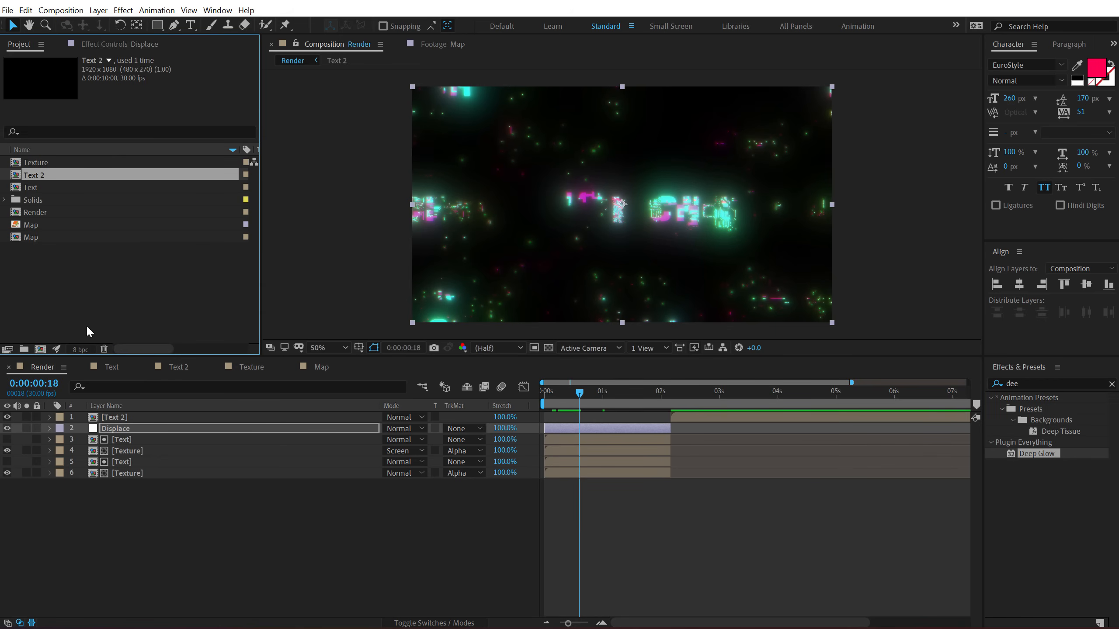
left_click(80, 350, "alt")
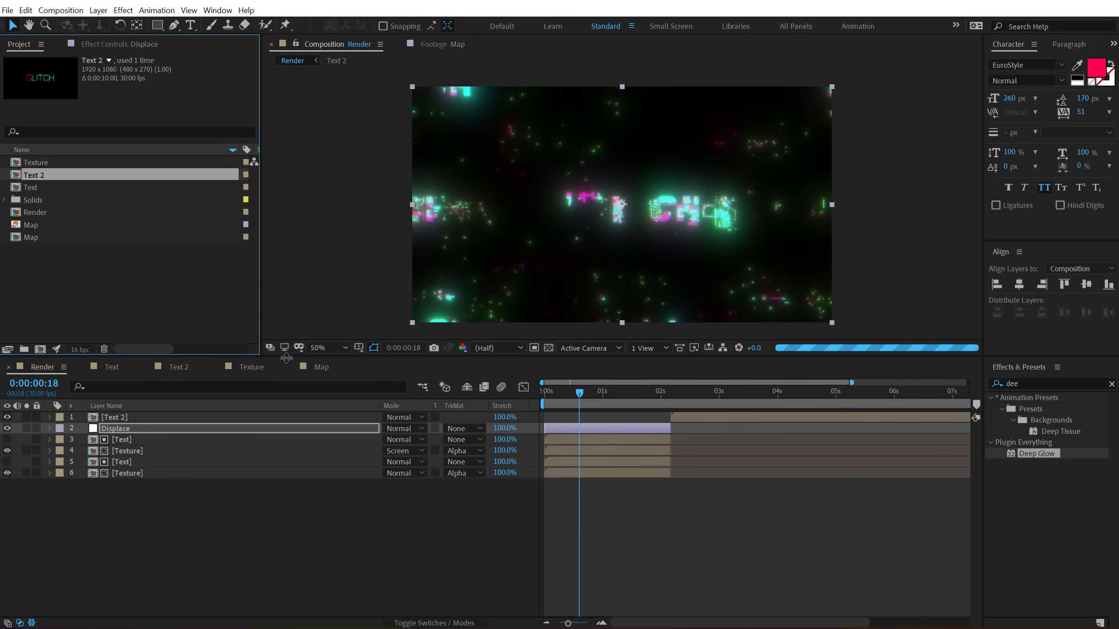
left_click(126, 612)
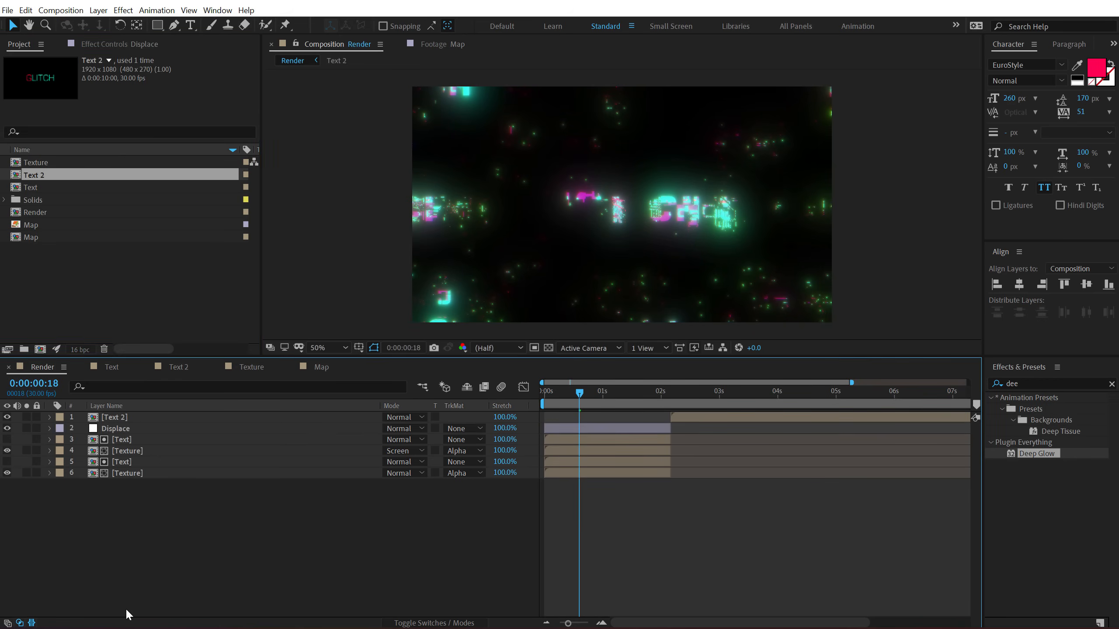
- Set the Deep Glow Exposure on the Displace layer to 0.5
left_click(132, 428)
left_click_drag(150, 229, 148, 229)
left_click(148, 229)
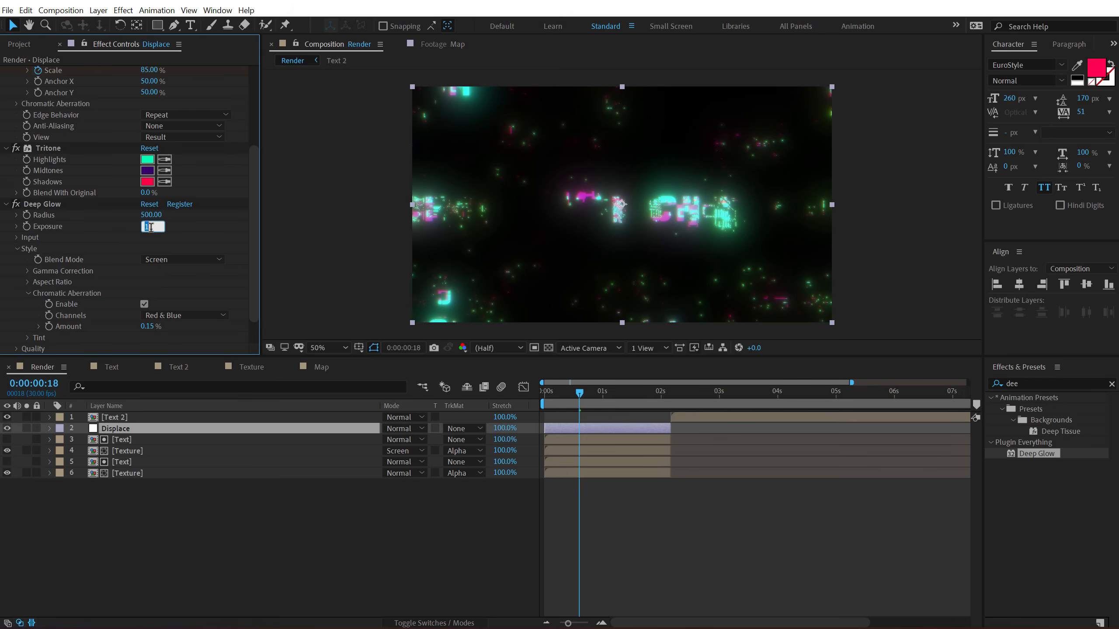
key("Return")
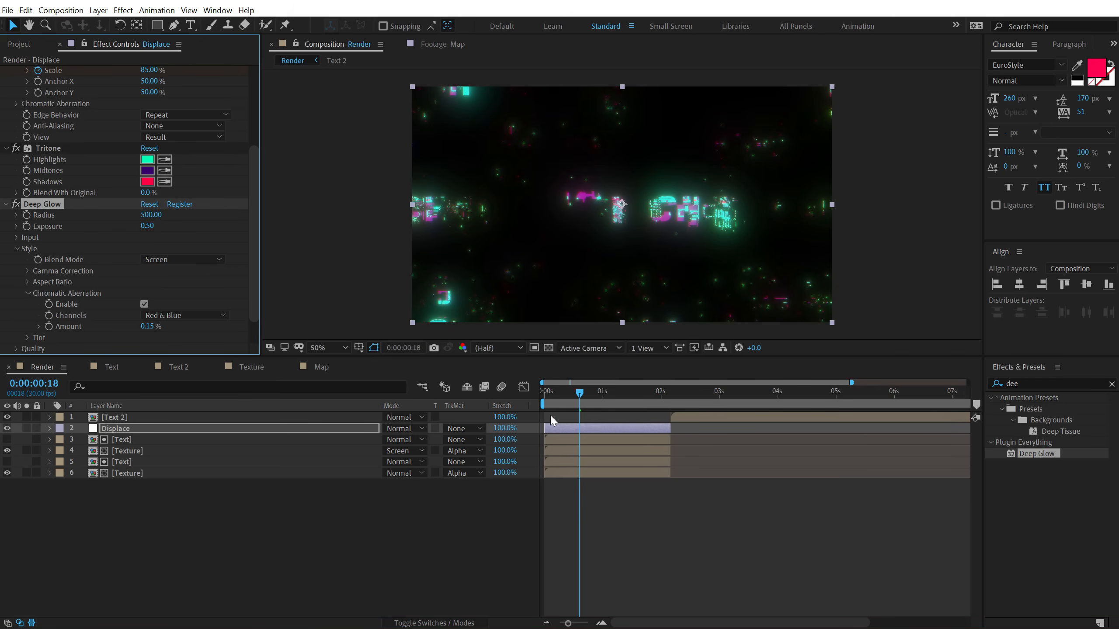
- Keyframe the Displace layer's Deep Glow Exposure from 0.5 at 0:00:01:22 to 1 at 0:00:02:05 and scrub through the transition
scroll(589, 418, "up", 2)
left_click_drag(706, 393, 777, 404)
key("u")
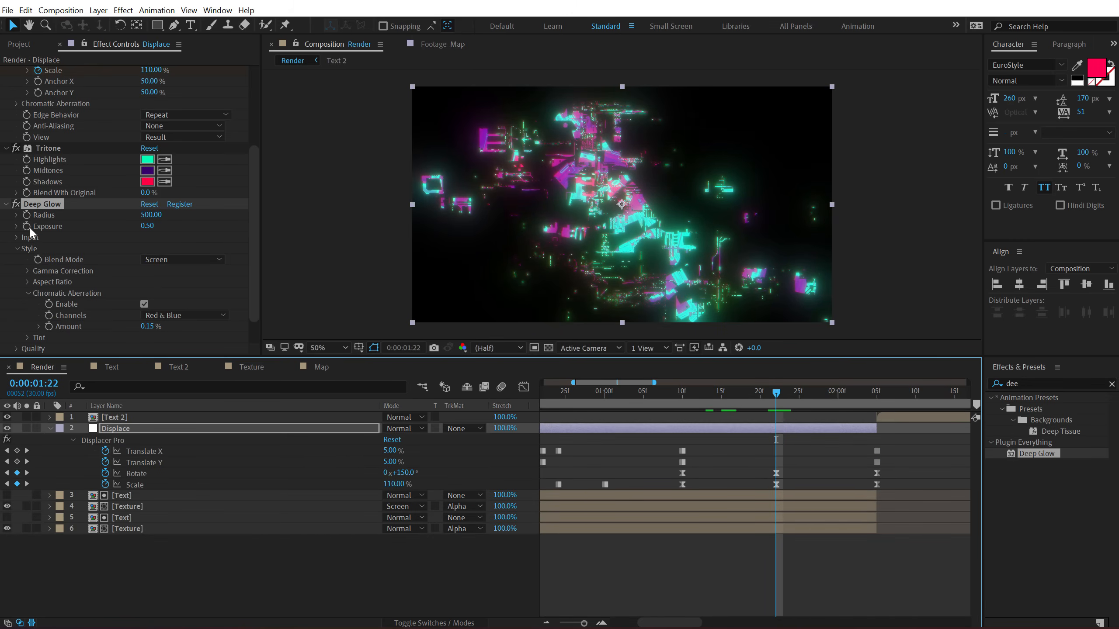
left_click(874, 395)
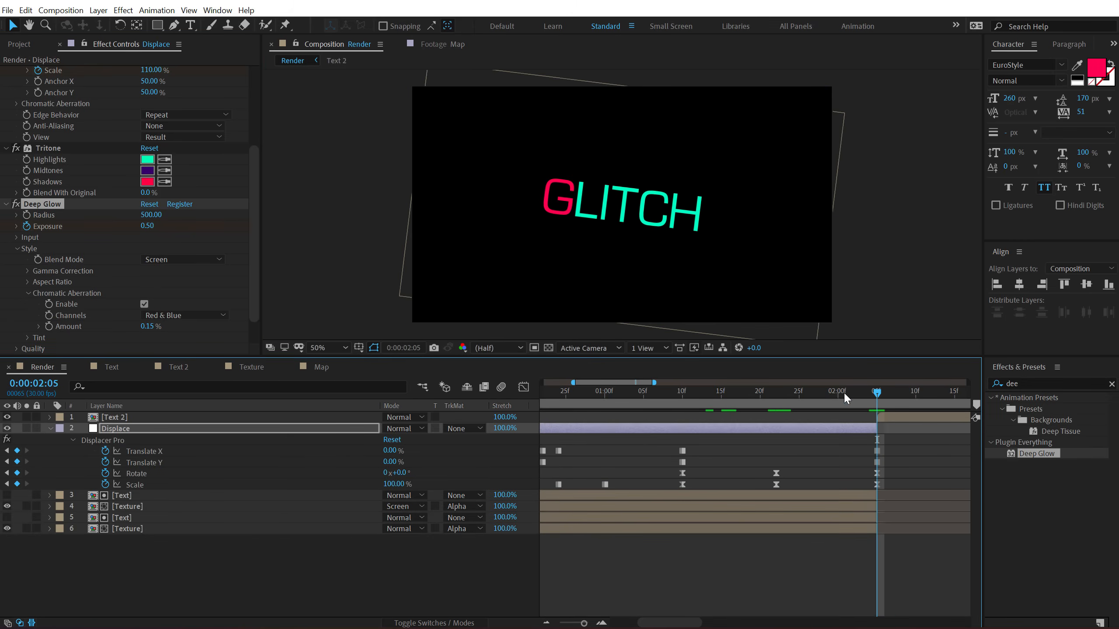
left_click(149, 226)
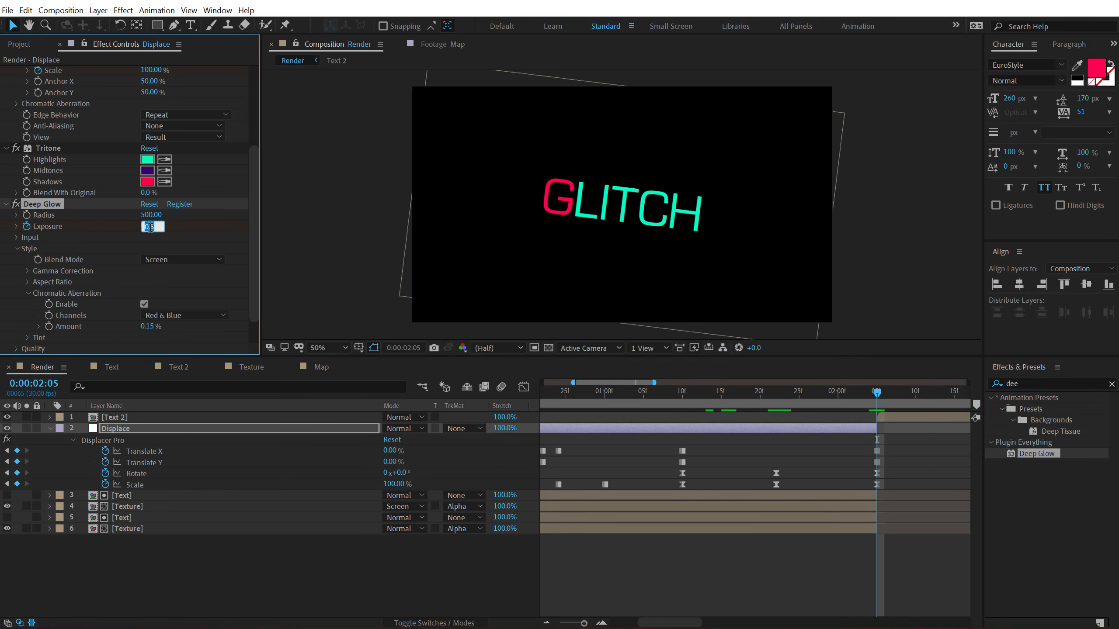
type("1")
left_click(262, 591)
left_click(784, 393)
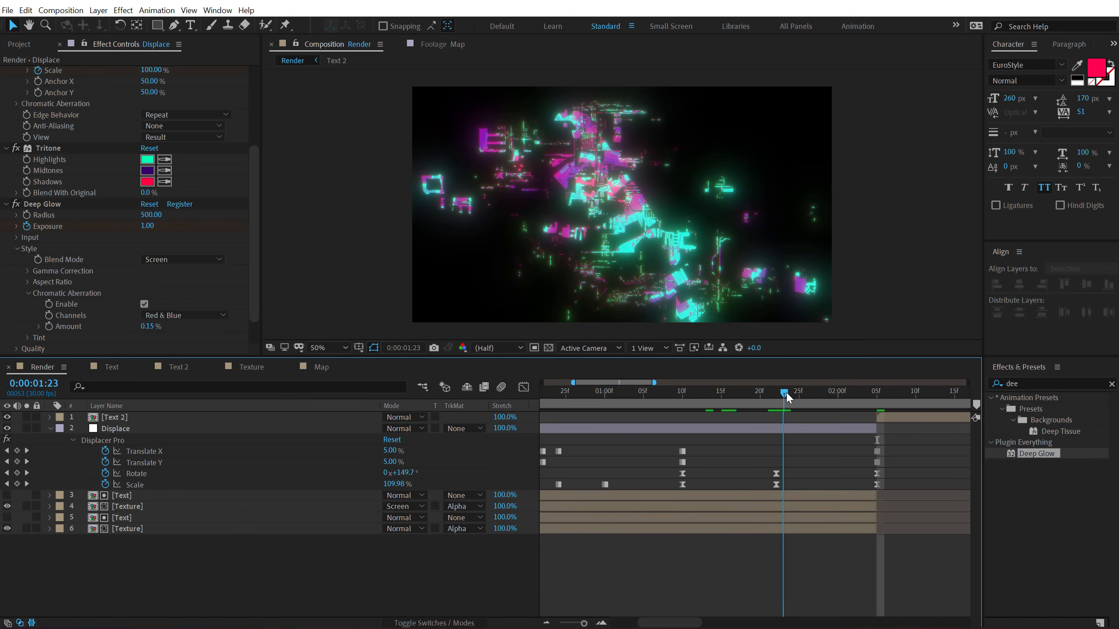
left_click_drag(786, 396, 892, 399)
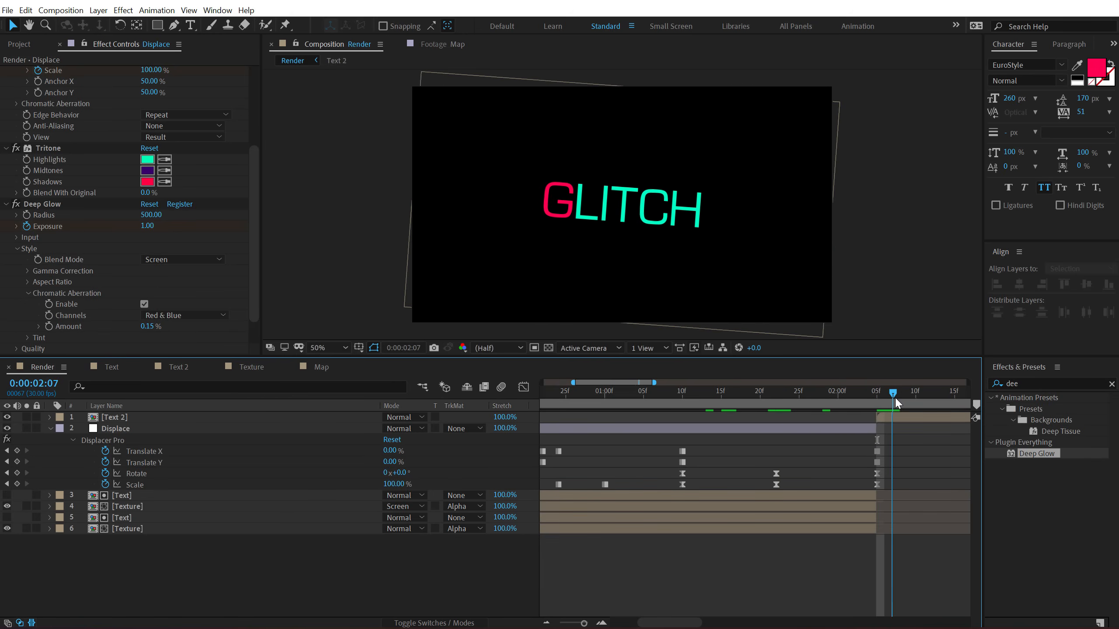
- Copy Deep Glow from the Displace layer to the Text 2 layer and clear its copied Exposure keyframes
left_click(38, 205)
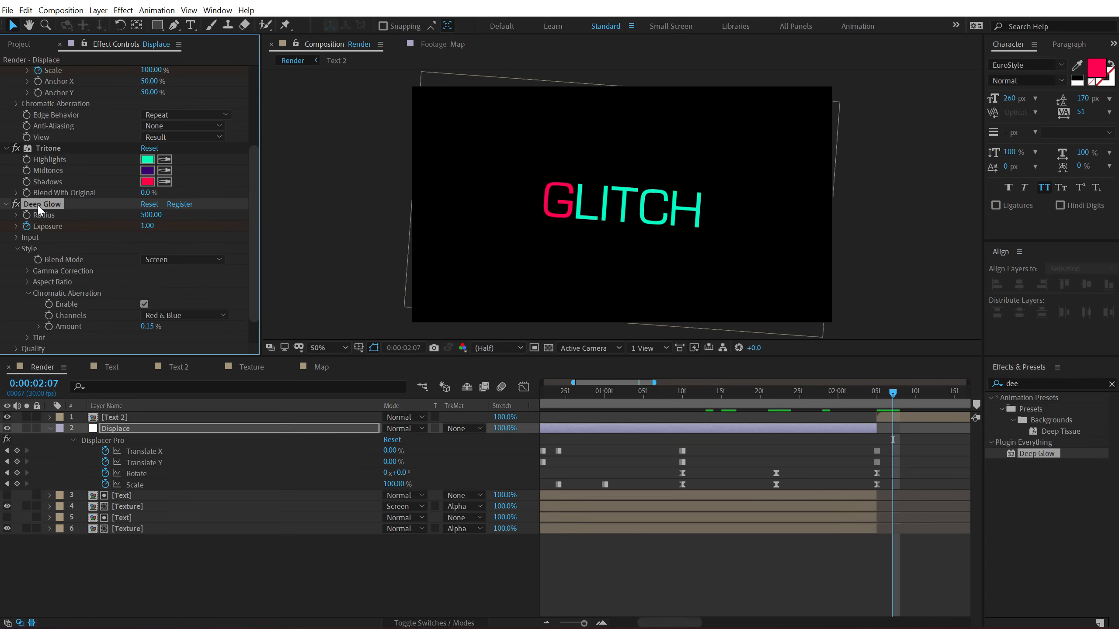
left_click(128, 418)
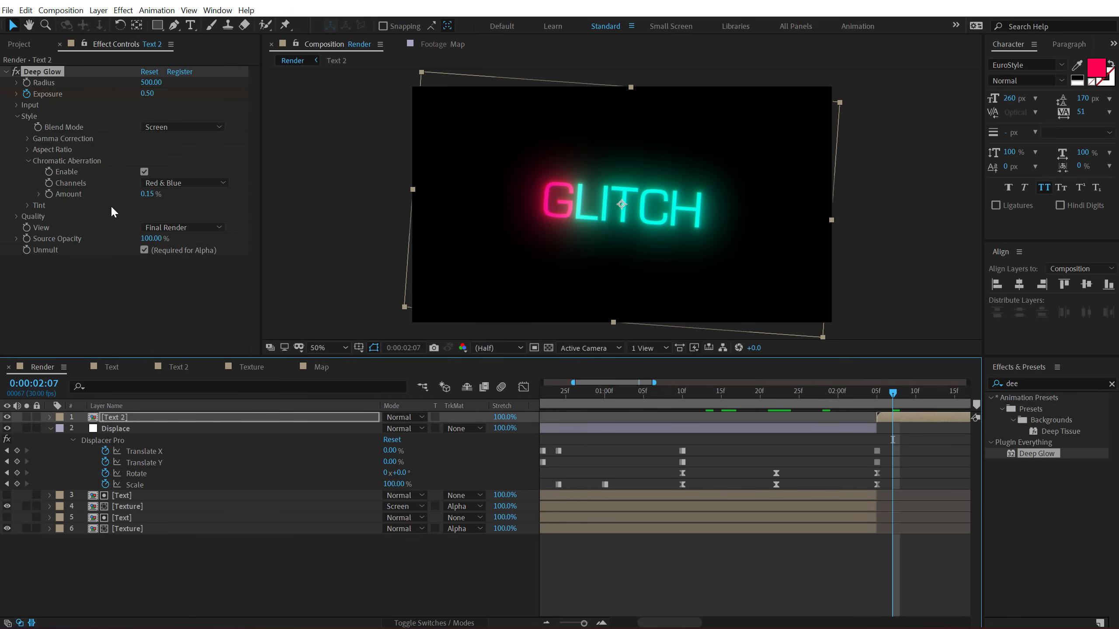
left_click(27, 94)
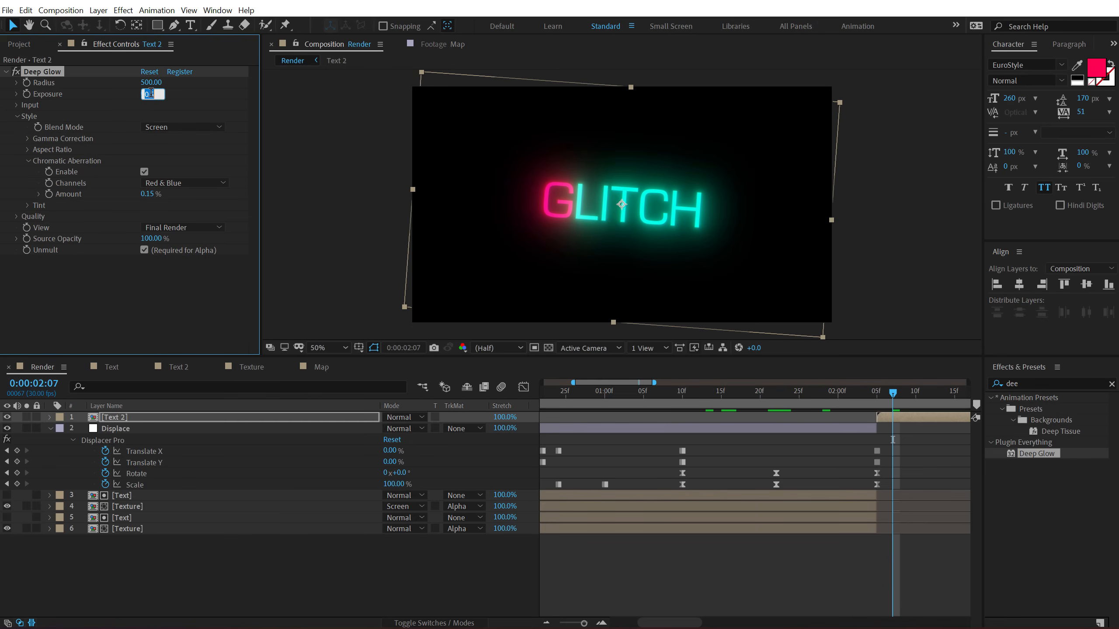
- Set a Deep Glow Exposure keyframe of 1 on the Text 2 layer at 0:00:02:05
left_click_drag(892, 393, 877, 392)
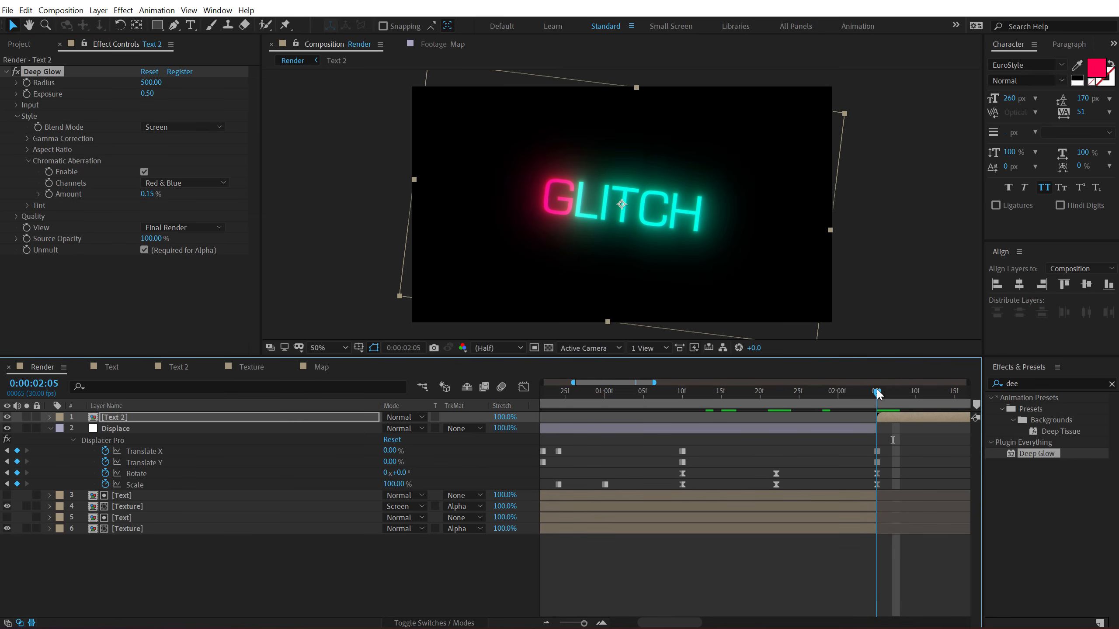
left_click(147, 94)
type("1")
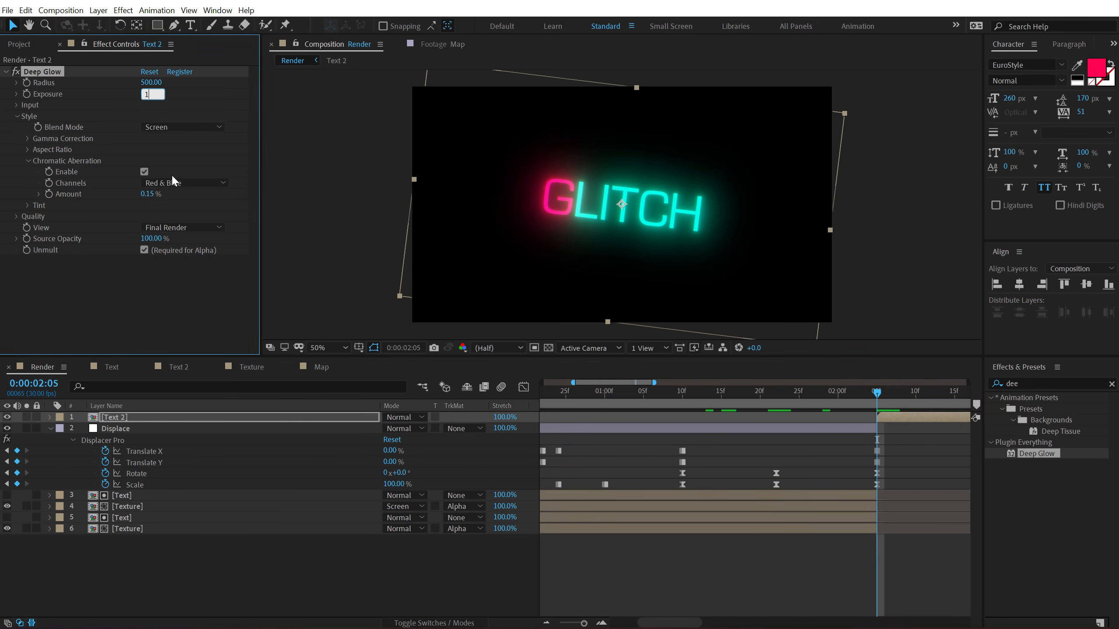
left_click(145, 299)
left_click(42, 72)
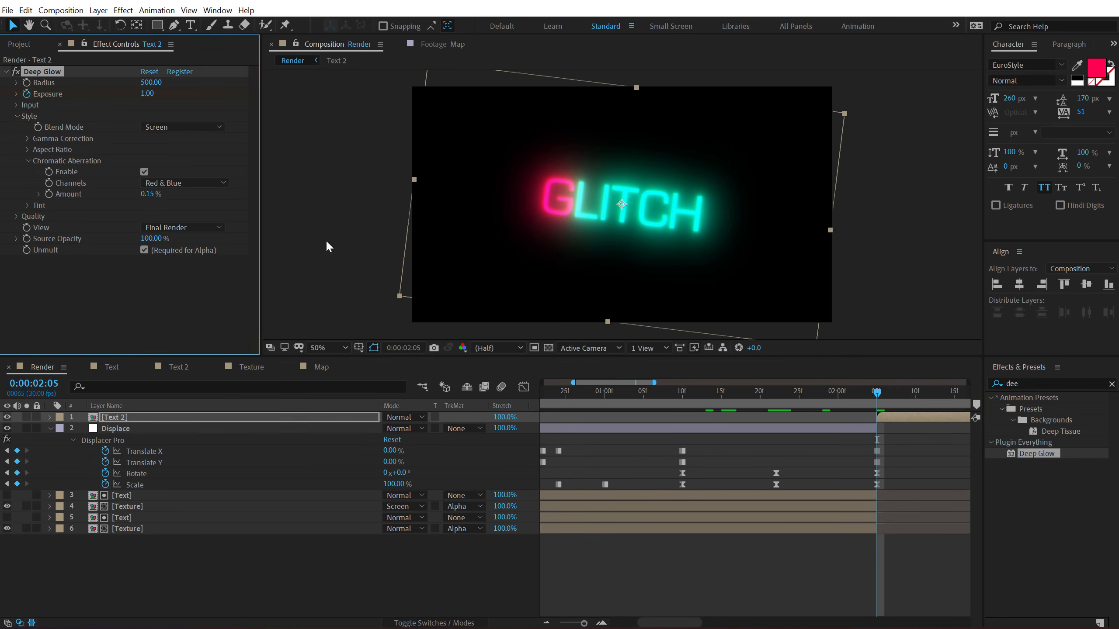
- Set the Text 2 layer's Deep Glow Exposure to 0.2 at 0:00:03:00
scroll(854, 397, "down", 3)
left_click_drag(855, 390, 958, 400)
left_click(157, 95)
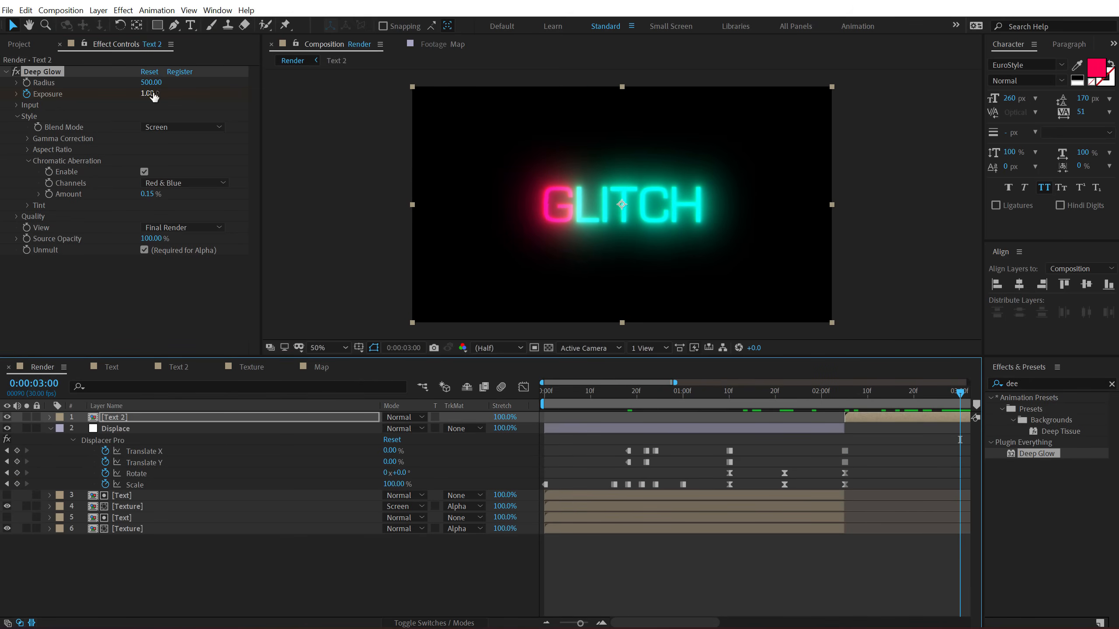
type("0.2")
key("Return")
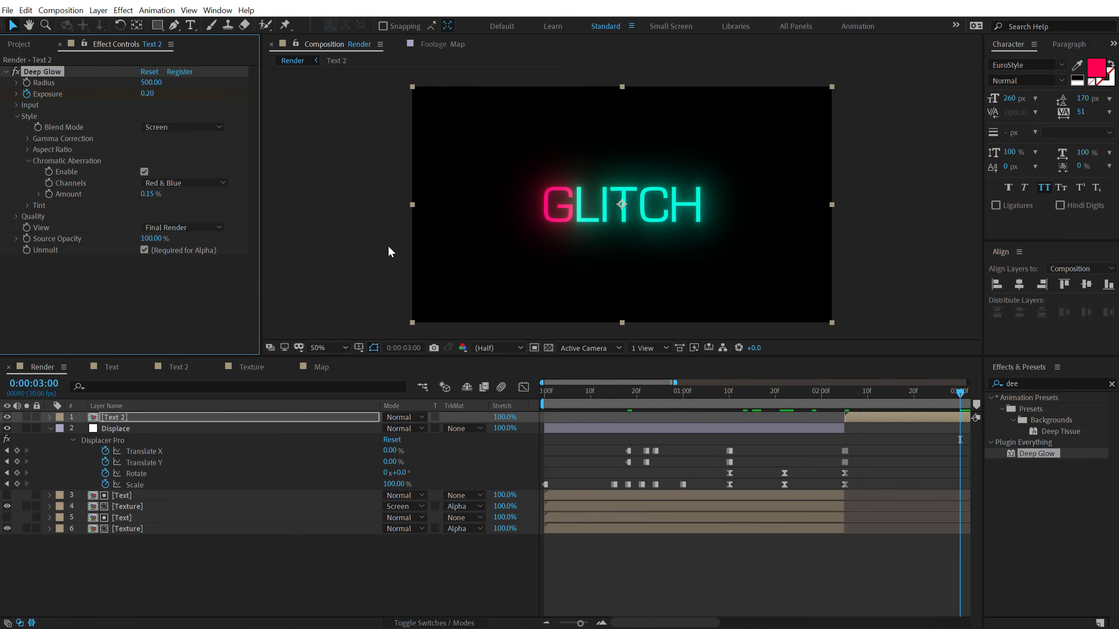
- Apply Easy Ease to both Deep Glow Exposure keyframes of the Text 2 layer
key("minus")
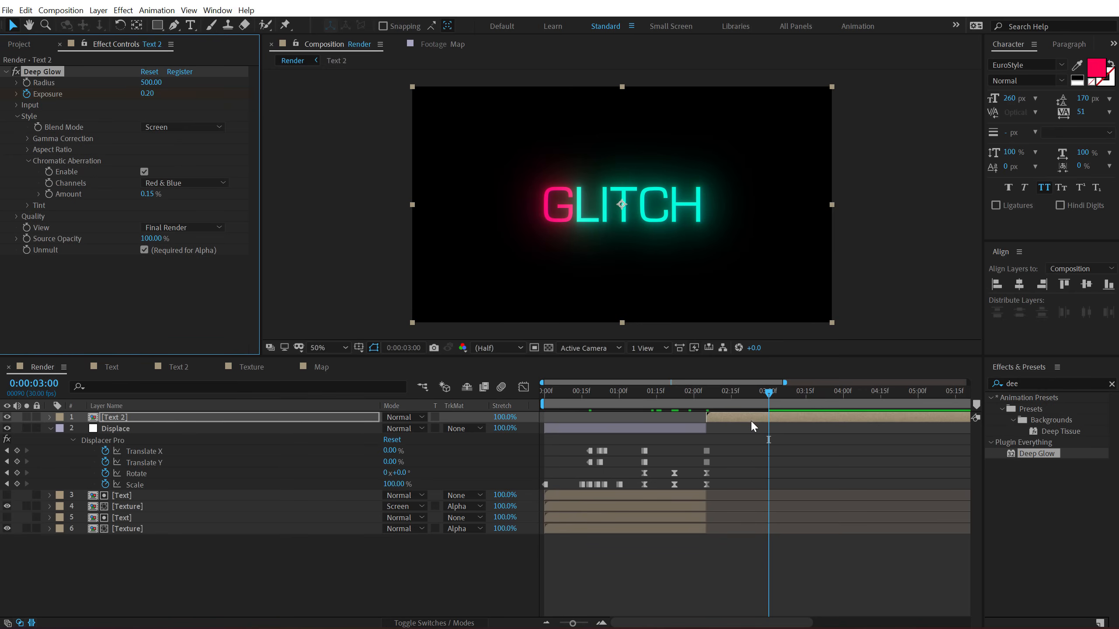
key("u")
left_click(770, 440)
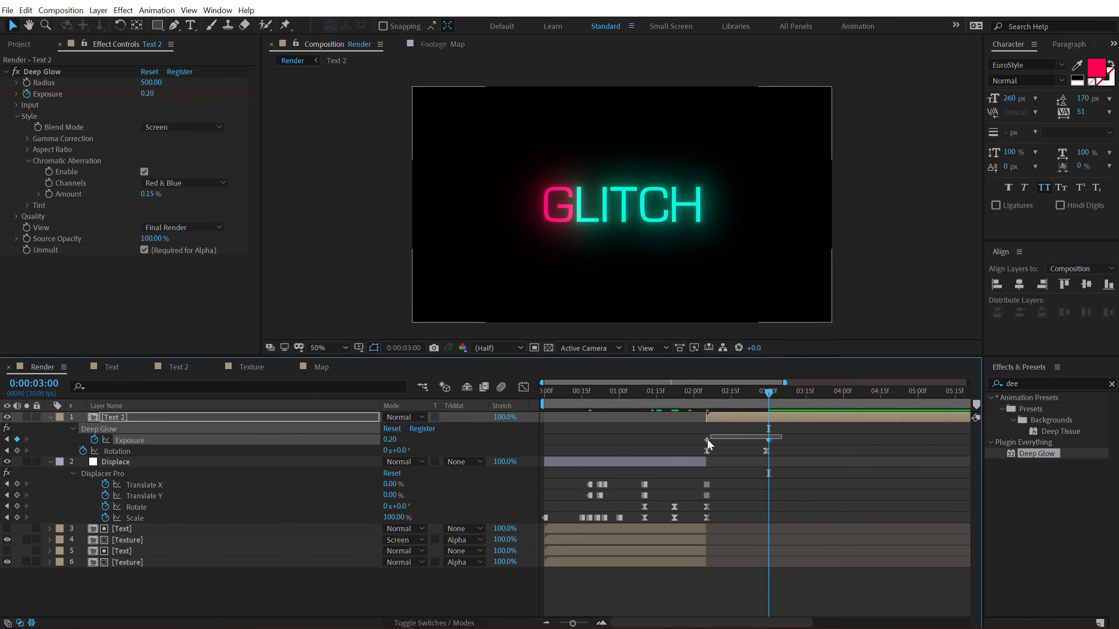
right_click(769, 440)
mouse_move(878, 589)
left_click(951, 495)
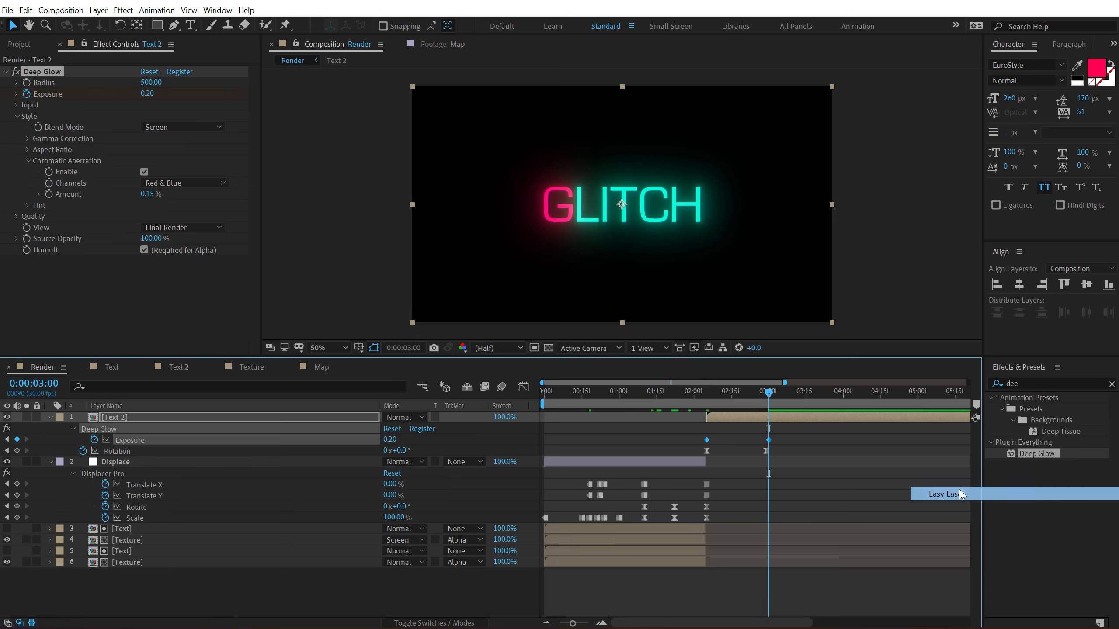
- Shape the Text 2 layer's Deep Glow Exposure speed curve so the change starts fast and eases out gradually
left_click(523, 386)
left_click_drag(821, 478, 731, 419)
left_click_drag(801, 447, 621, 396)
- Preview the animation from about 0:00:01:01 and return the timeline from the graph to the layer view
left_click(700, 392)
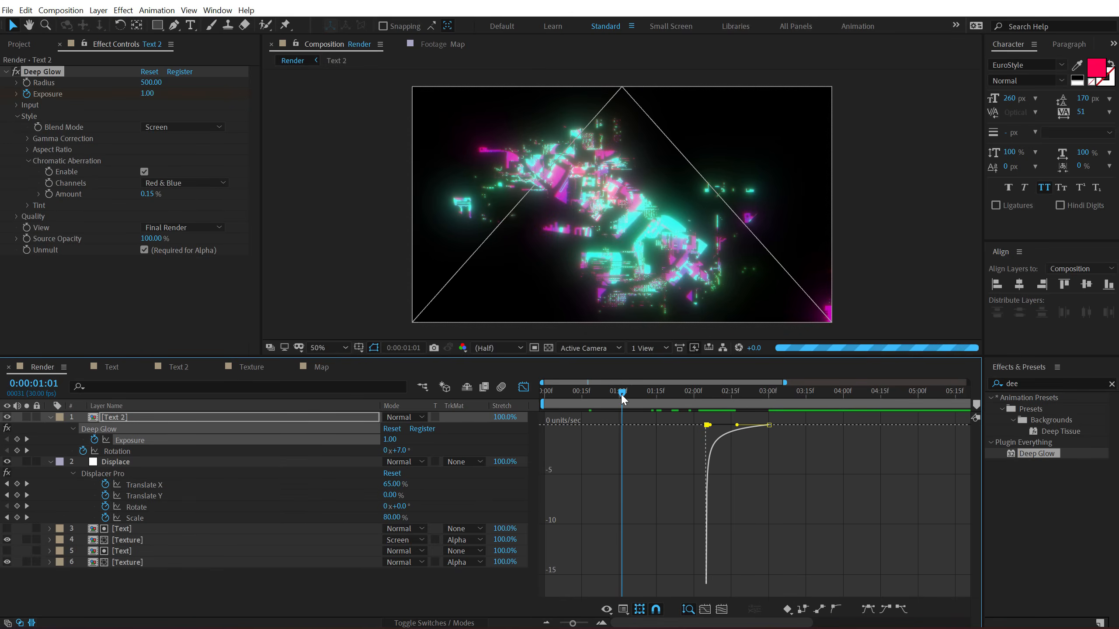
key("space")
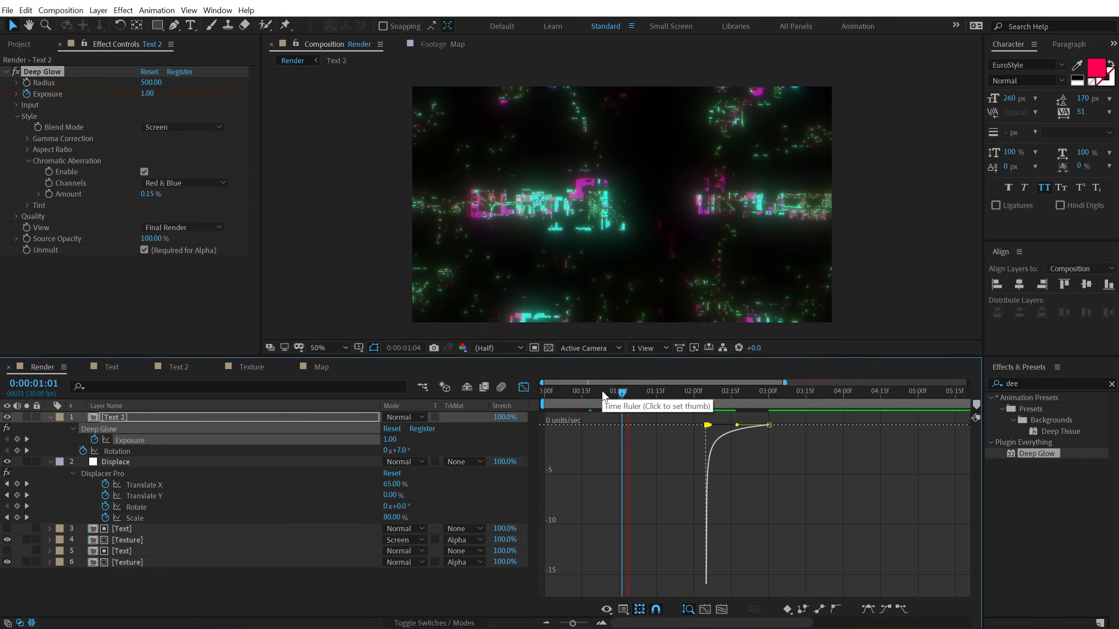
left_click(652, 391)
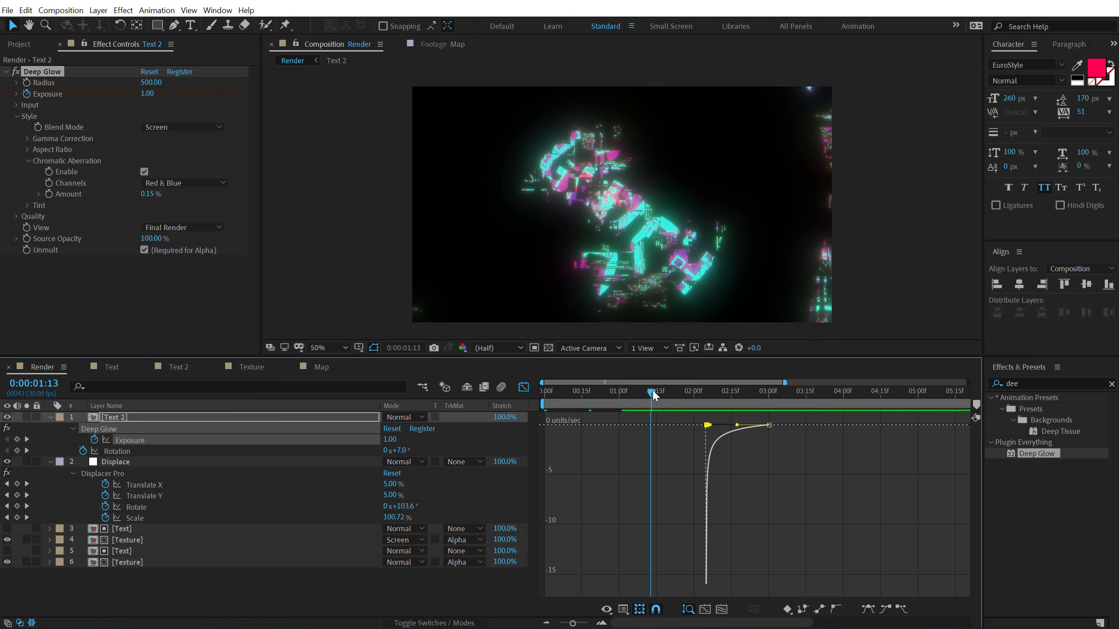
left_click(522, 388)
- Reduce the Displace layer's Deep Glow Radius to 396
left_click(127, 462)
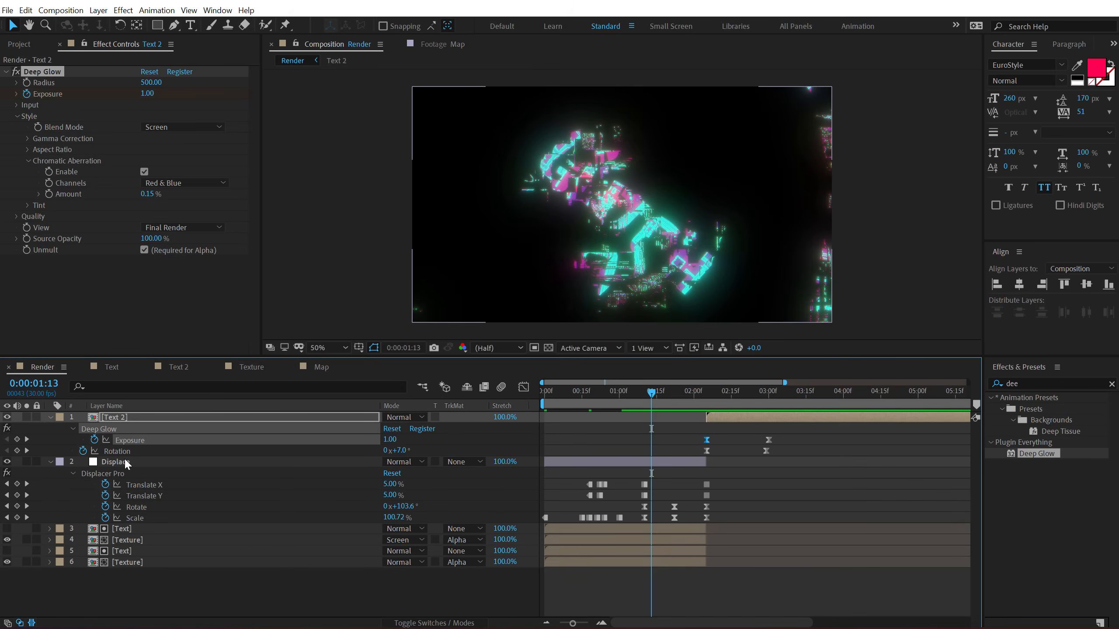
scroll(198, 295, "down", 5)
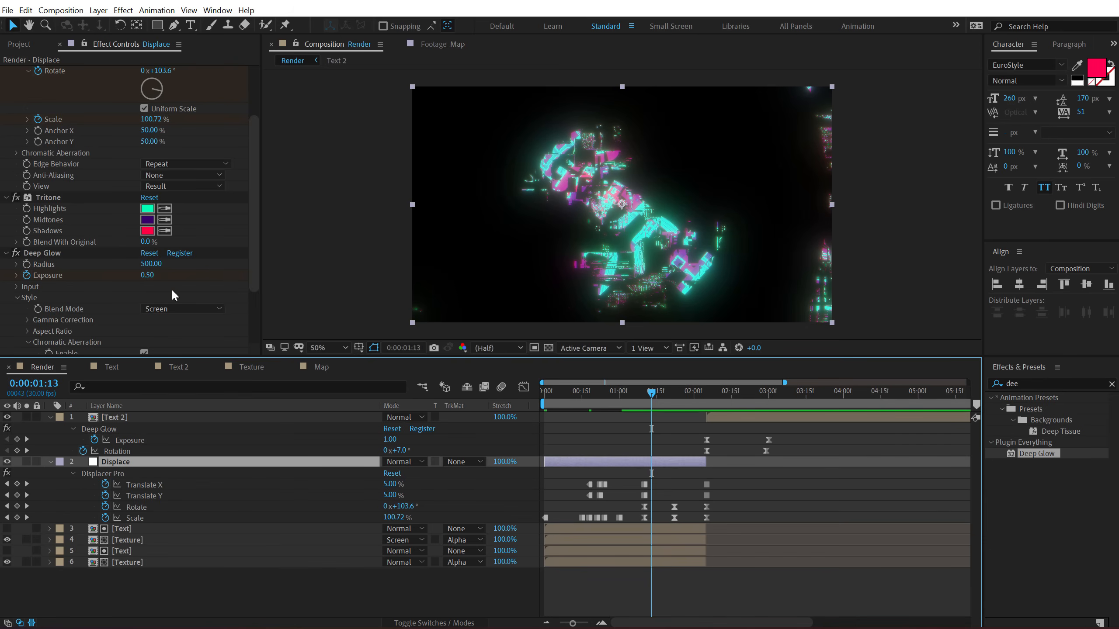
left_click_drag(151, 263, 112, 262)
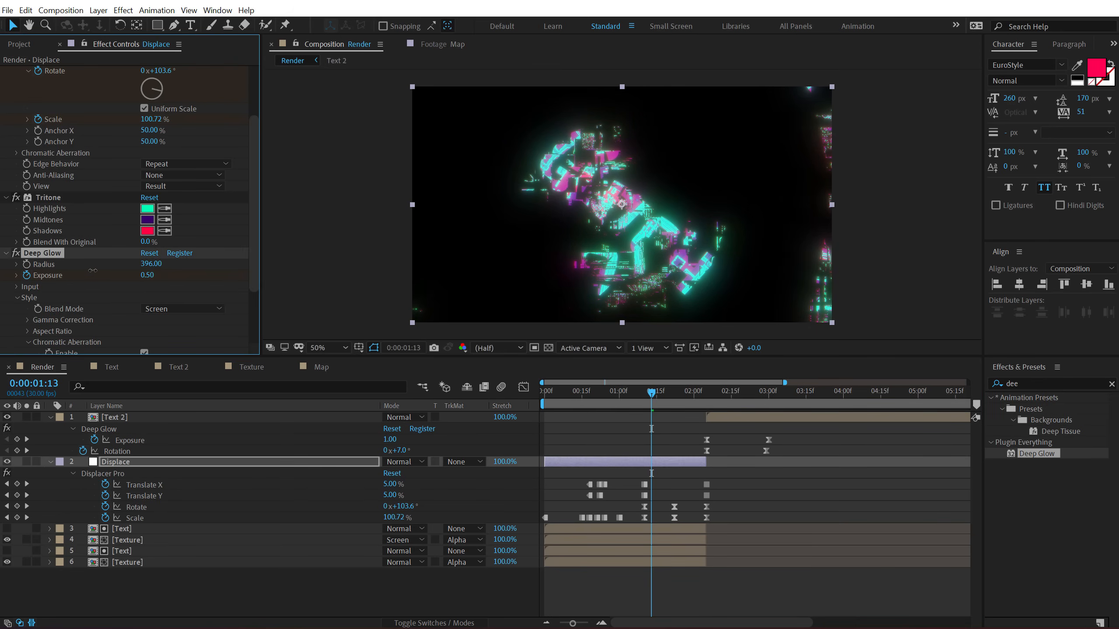
- Try the Add blend mode in the Displace layer's Deep Glow style settings and return it to Screen
left_click(16, 295)
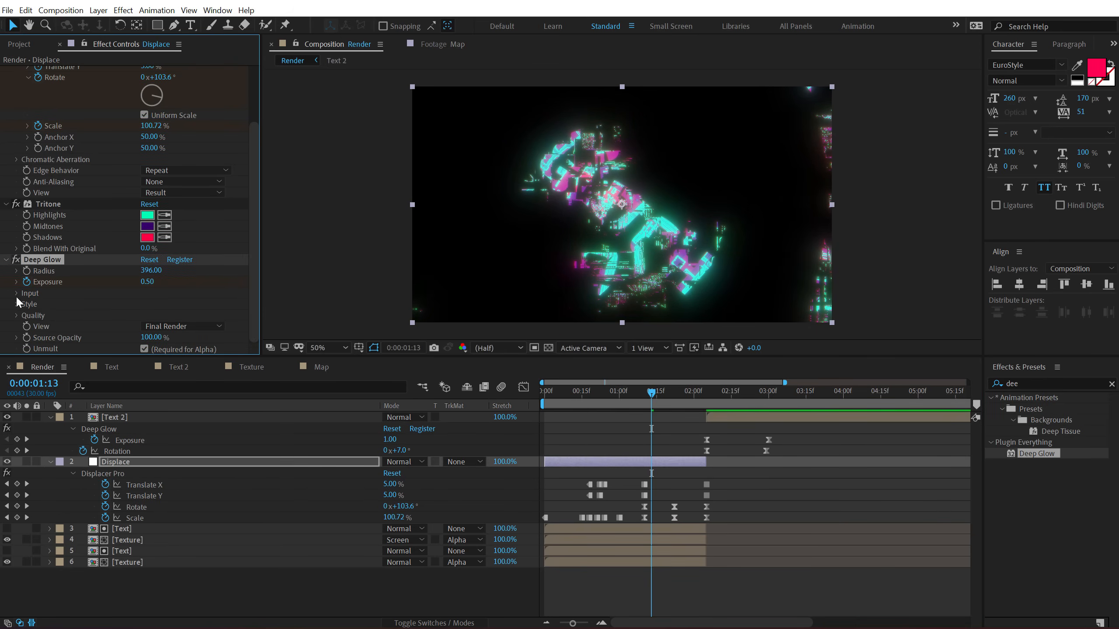
left_click(15, 294)
left_click_drag(253, 199, 254, 259)
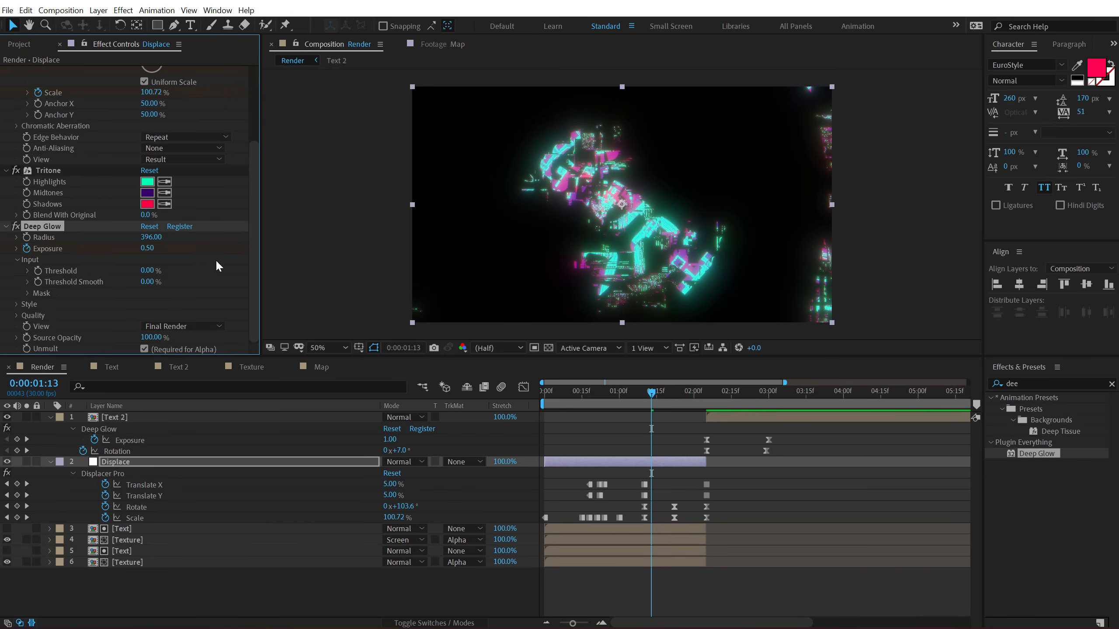
left_click(14, 304)
scroll(242, 234, "down", 4)
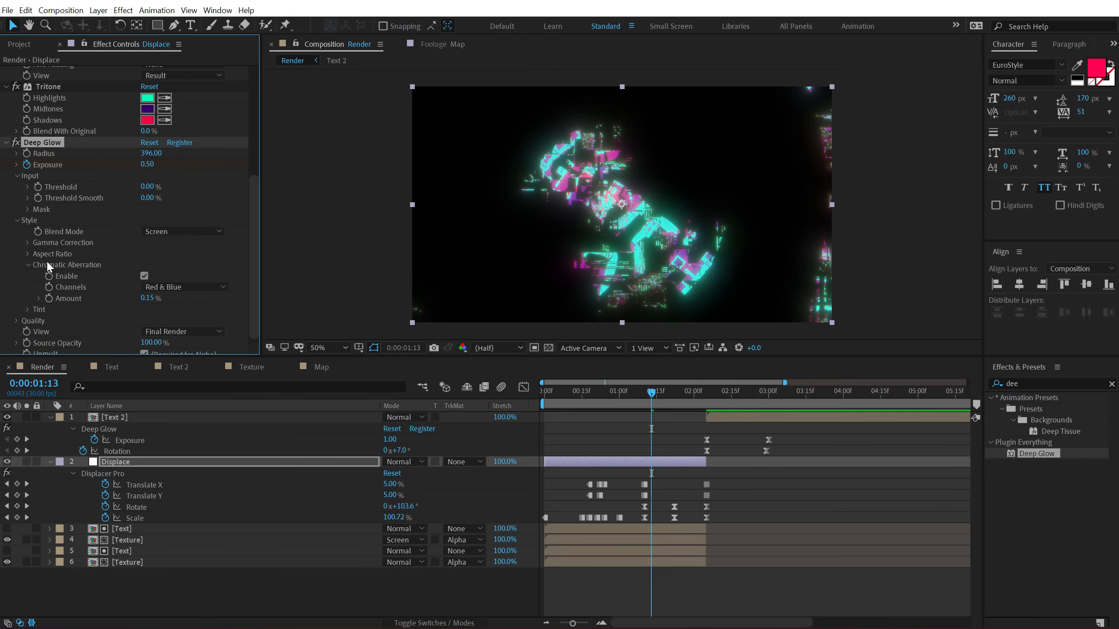
left_click(157, 231)
left_click(164, 254)
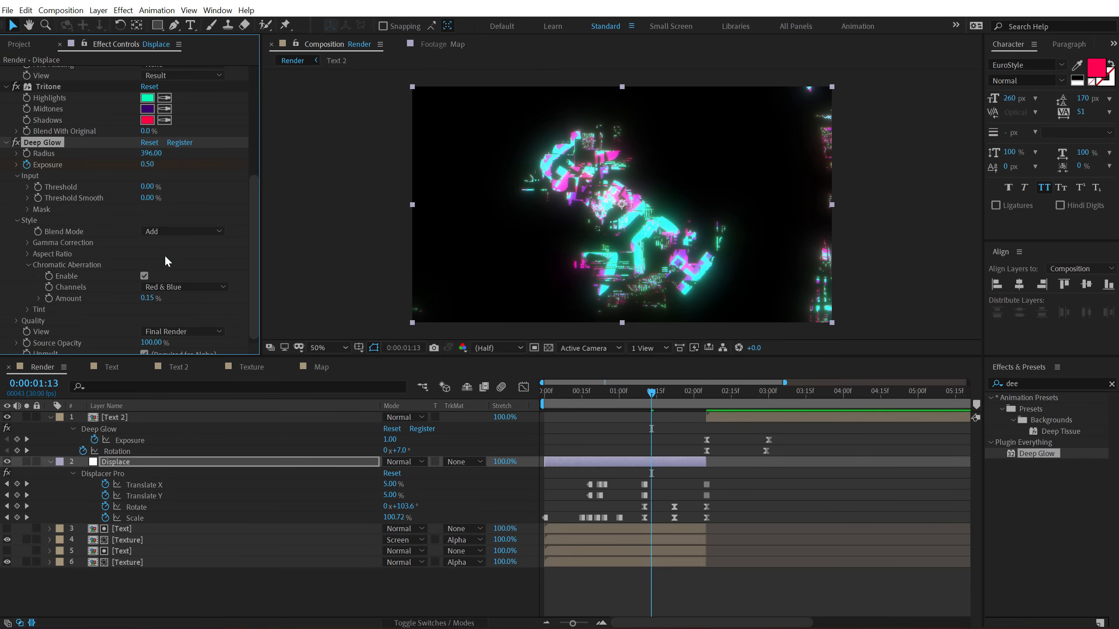
left_click(184, 233)
left_click(178, 248)
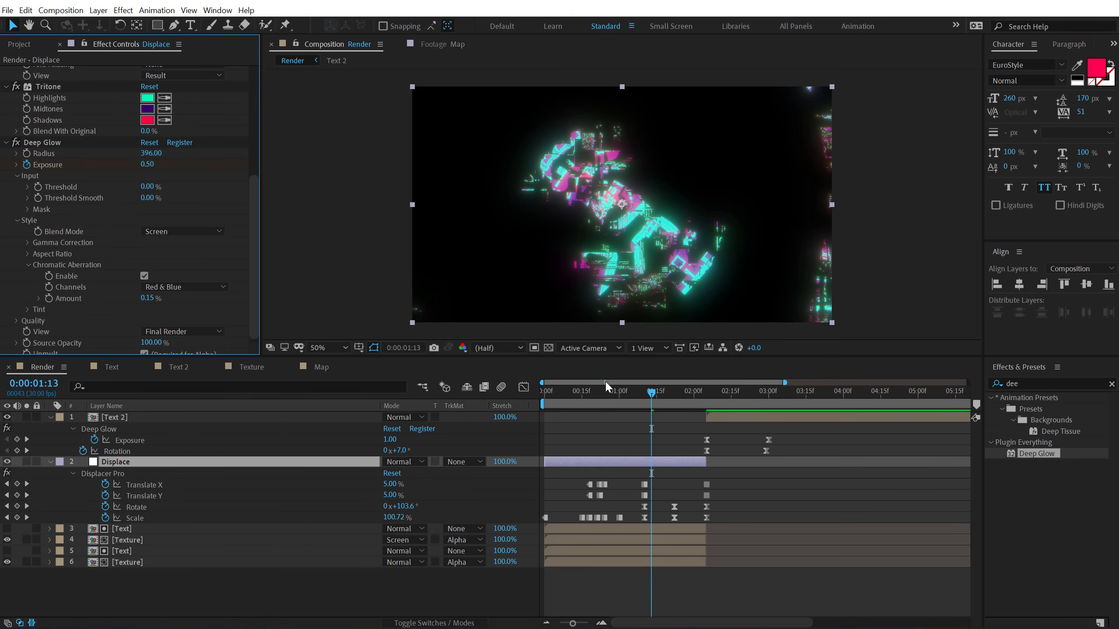
- Collapse the layer properties and preview the composition from the beginning and again from 0:00:00:27
left_click_drag(596, 391, 491, 396)
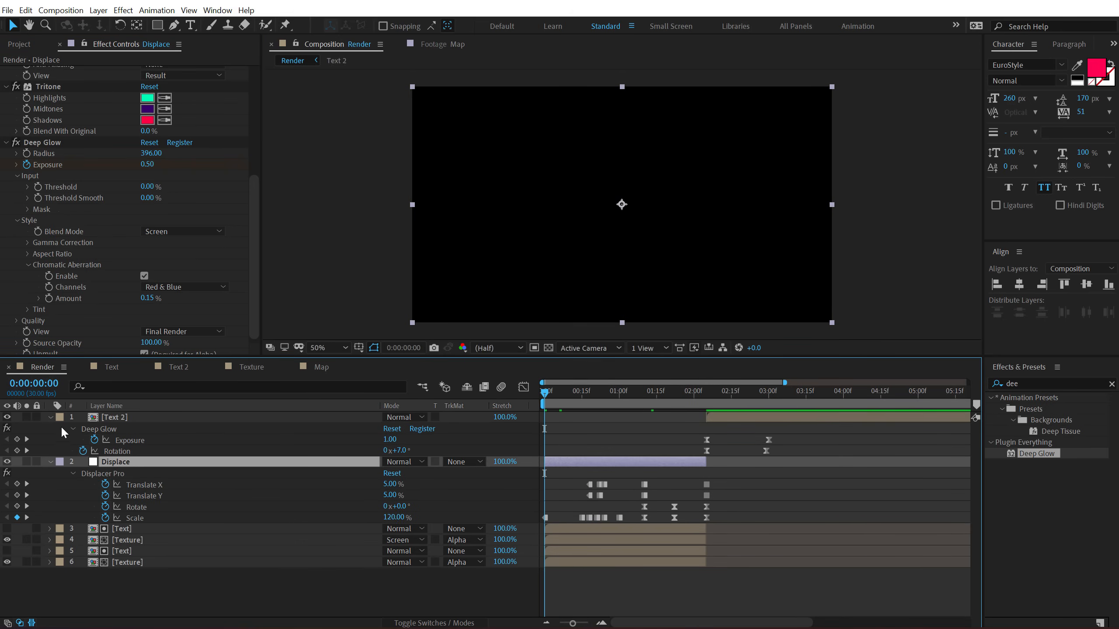
left_click(50, 417)
left_click(49, 429)
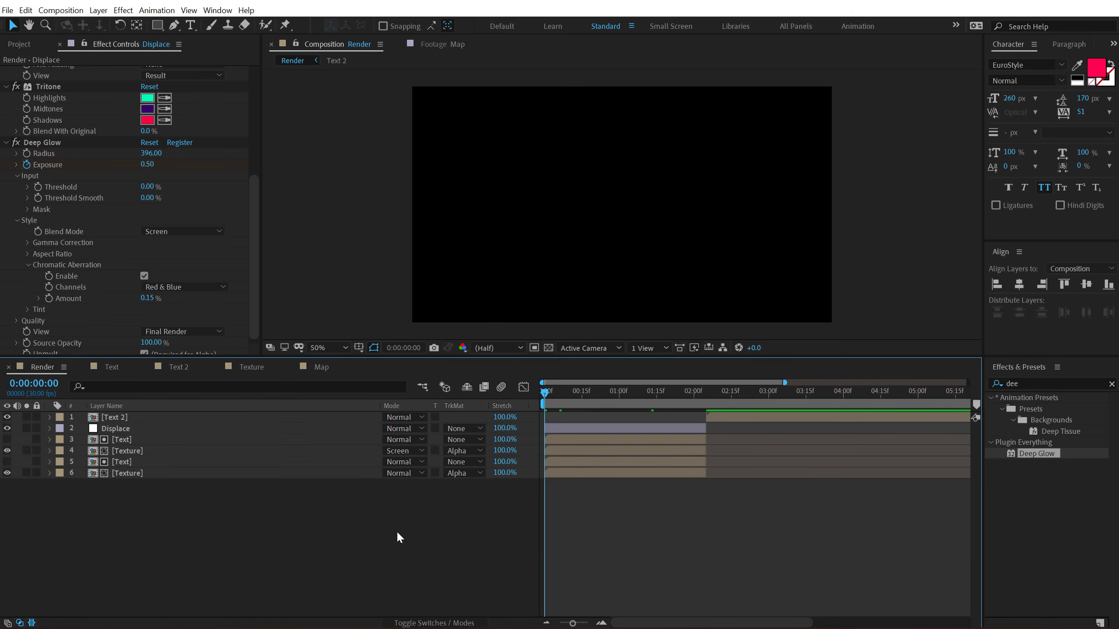
key("space")
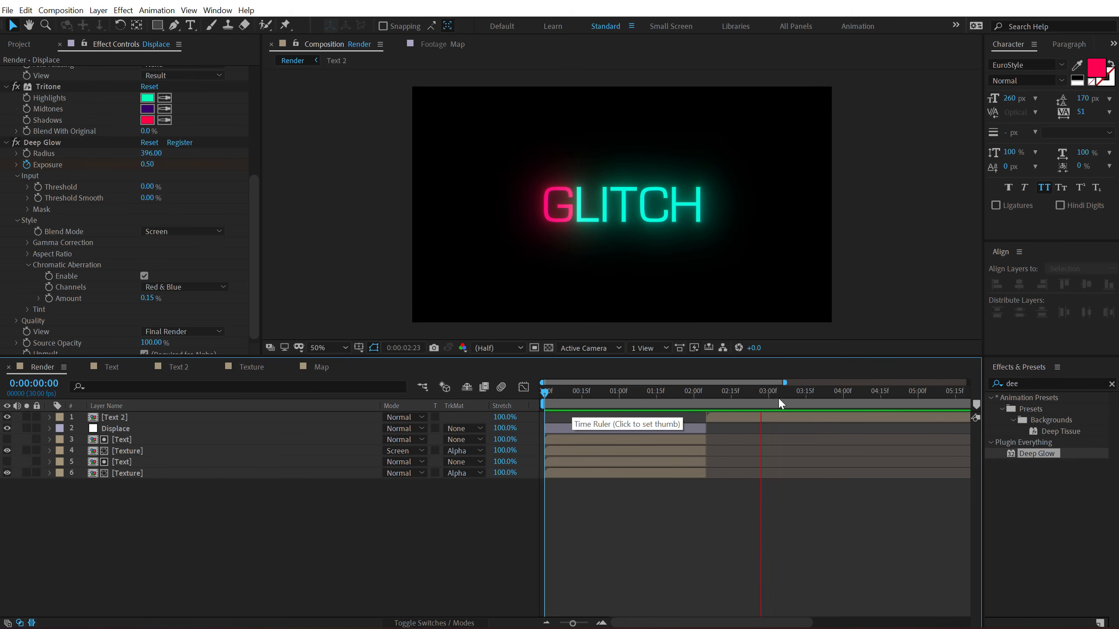
key("space")
left_click(613, 391)
key("space")
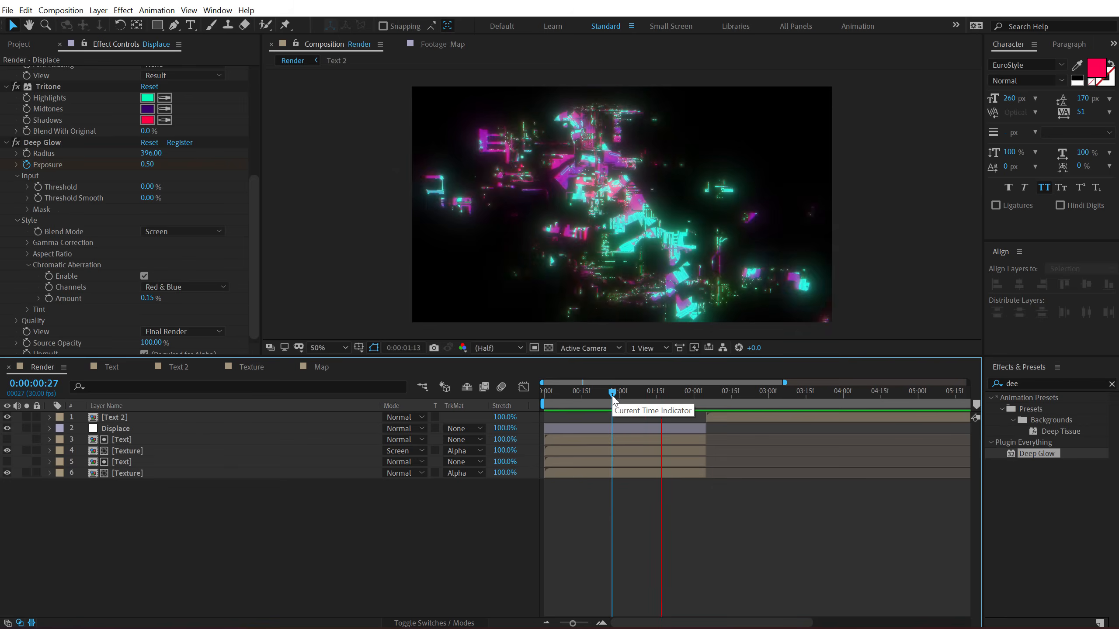
- End the Render composition's work area at about 0:00:03:13 and play it back
left_click_drag(793, 390, 803, 394)
key("space")
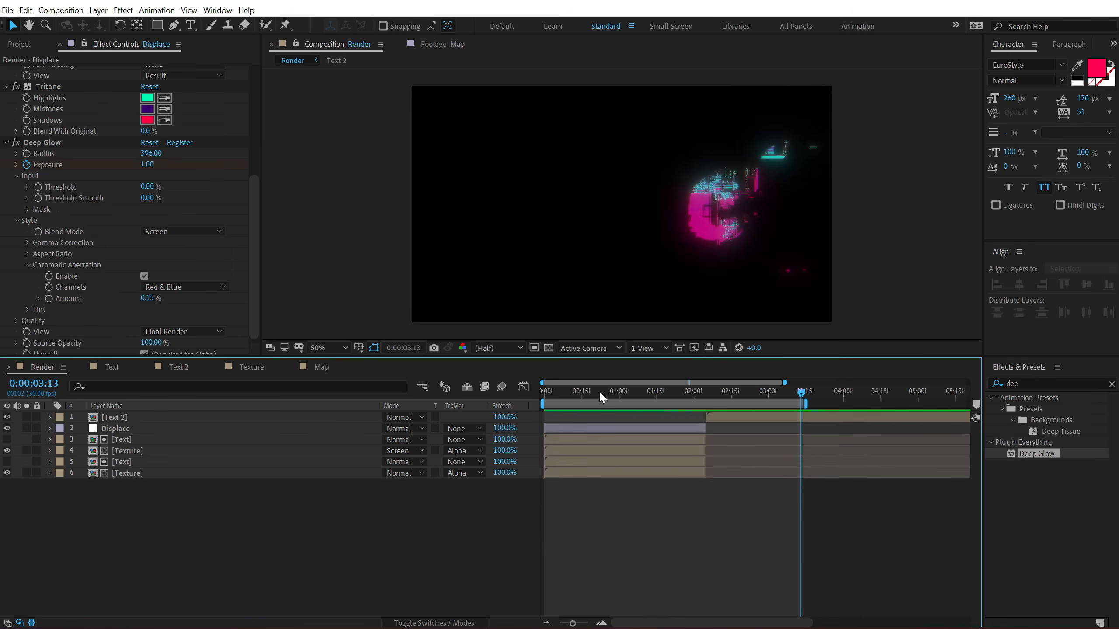
- Keyframe the Displace layer's Displacer Pro Translate Y at 142% at 0:00:00:29 and reveal the layer's animated properties
left_click(614, 394)
left_click_drag(614, 396, 617, 397)
left_click(609, 428)
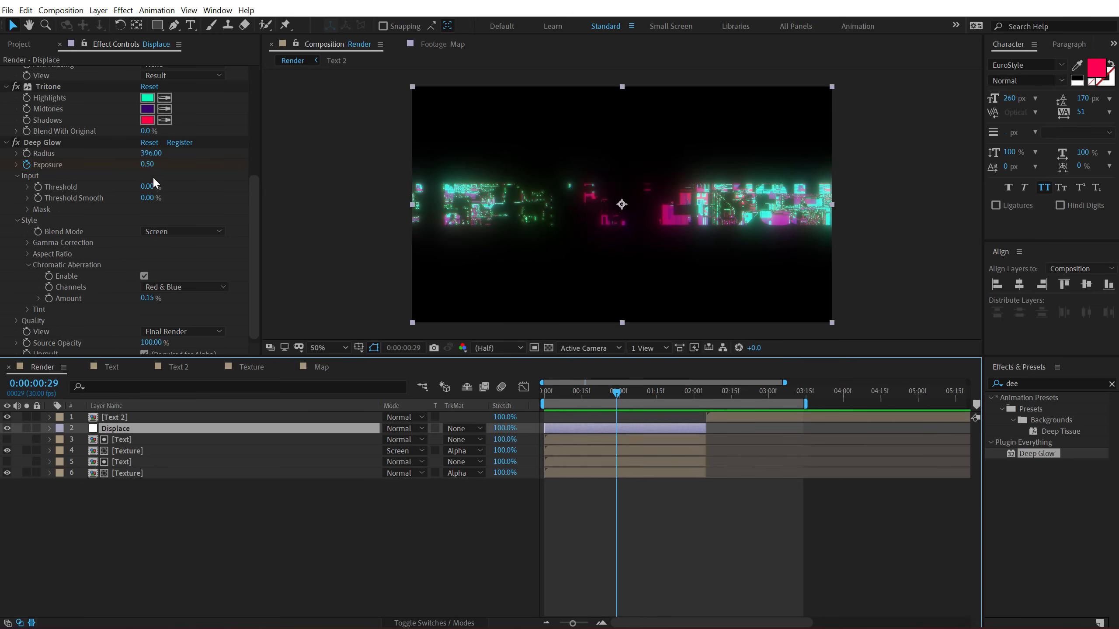
left_click_drag(254, 183, 261, 60)
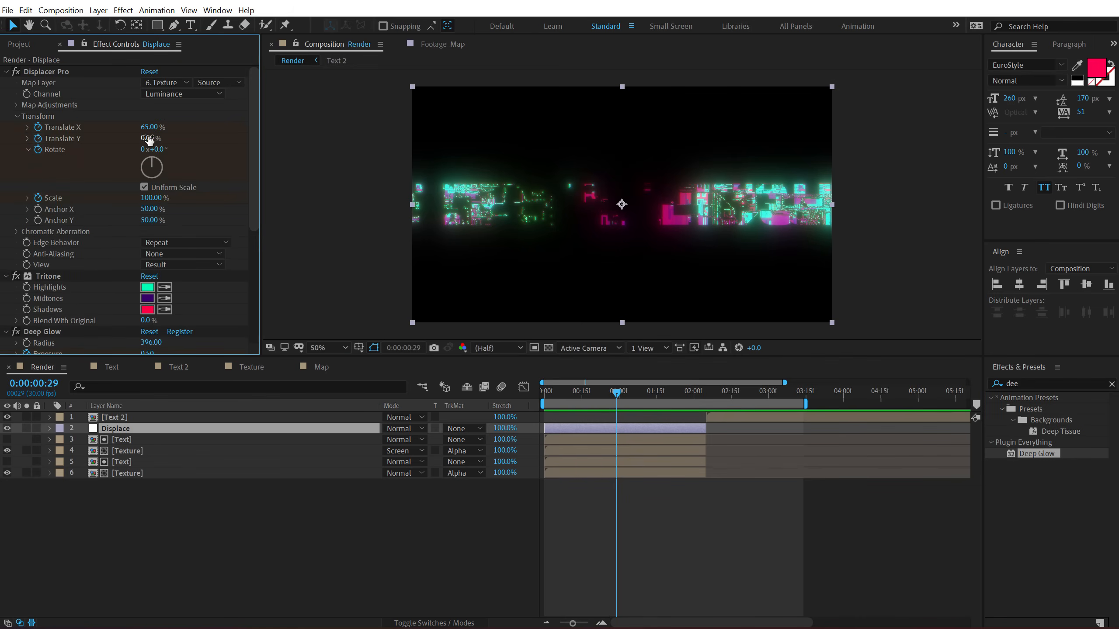
left_click_drag(154, 141, 228, 121)
key("u")
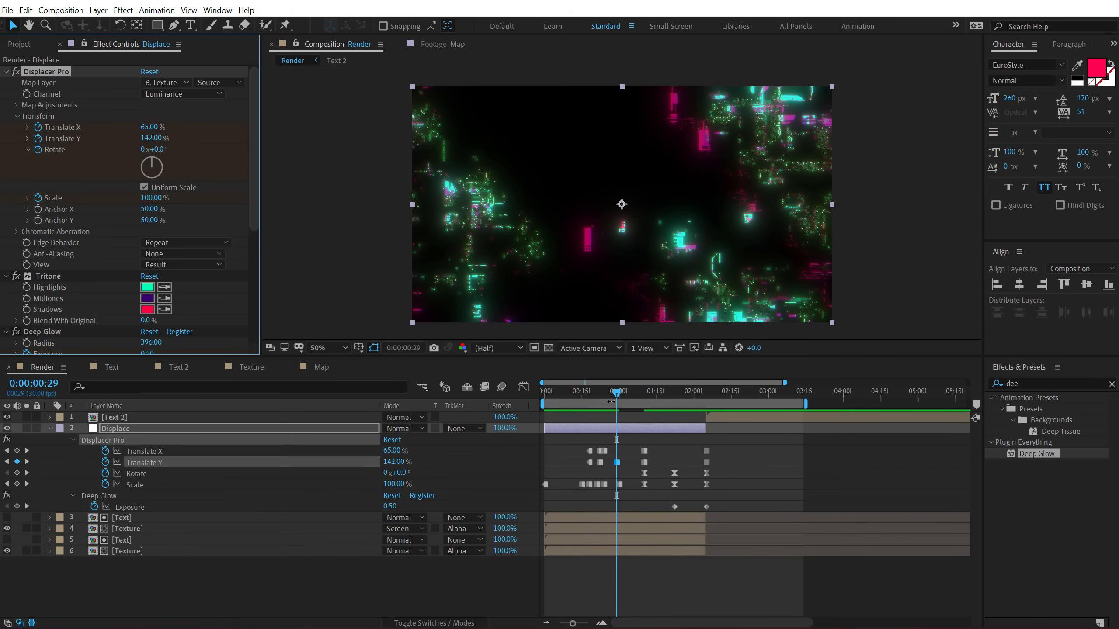
- Add a further Displacer Pro Translate Y keyframe on the Displace layer shortly after 0:00:01:15 and preview the animation
left_click_drag(610, 398, 662, 399)
key("space")
left_click_drag(149, 138, 177, 140)
left_click(632, 395)
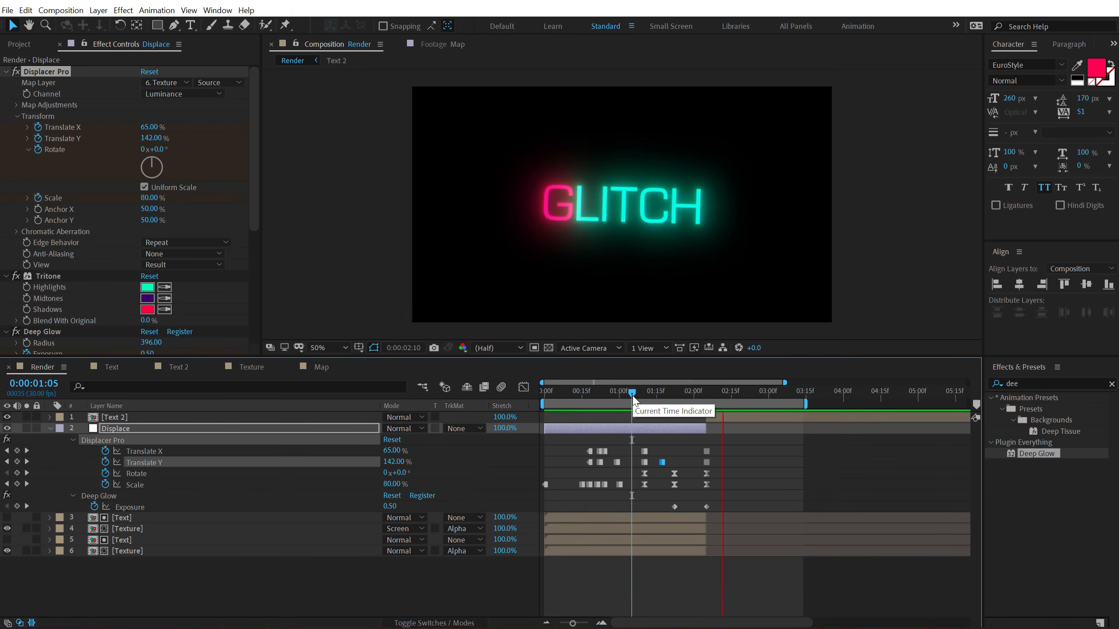
left_click(635, 399)
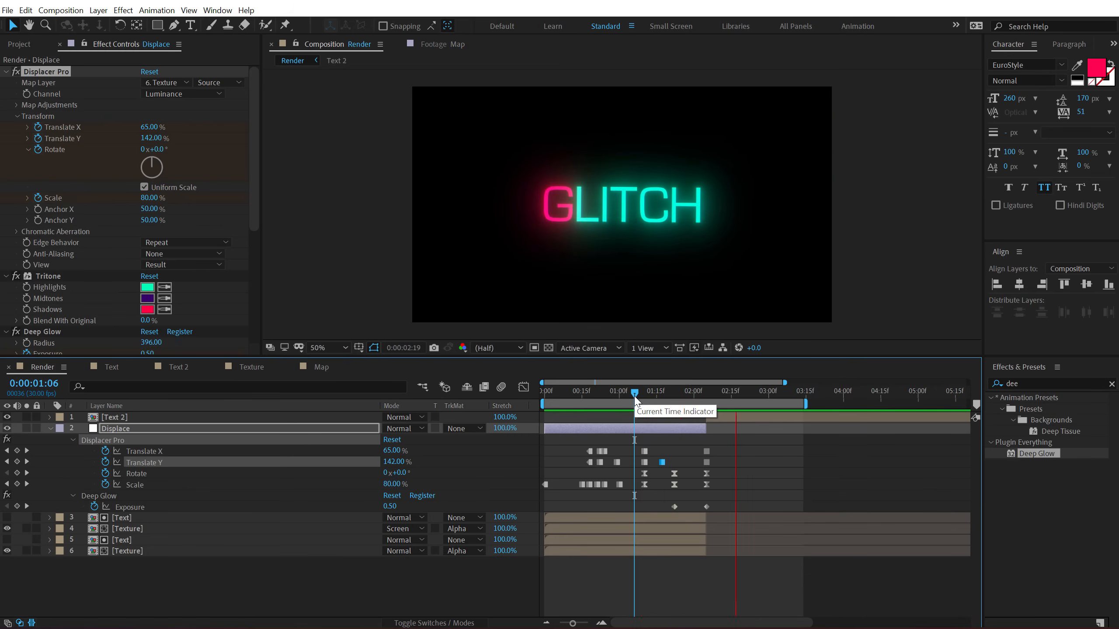
- Set the Displace layer's Deep Glow Radius to 598
left_click_drag(634, 399, 606, 399)
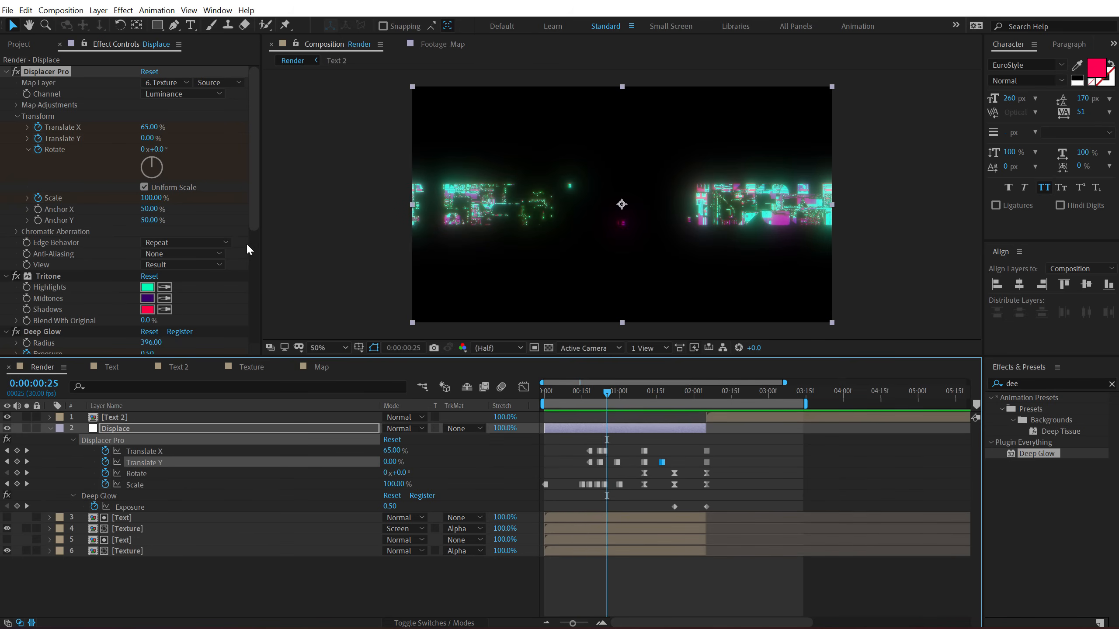
left_click_drag(152, 343, 787, 395)
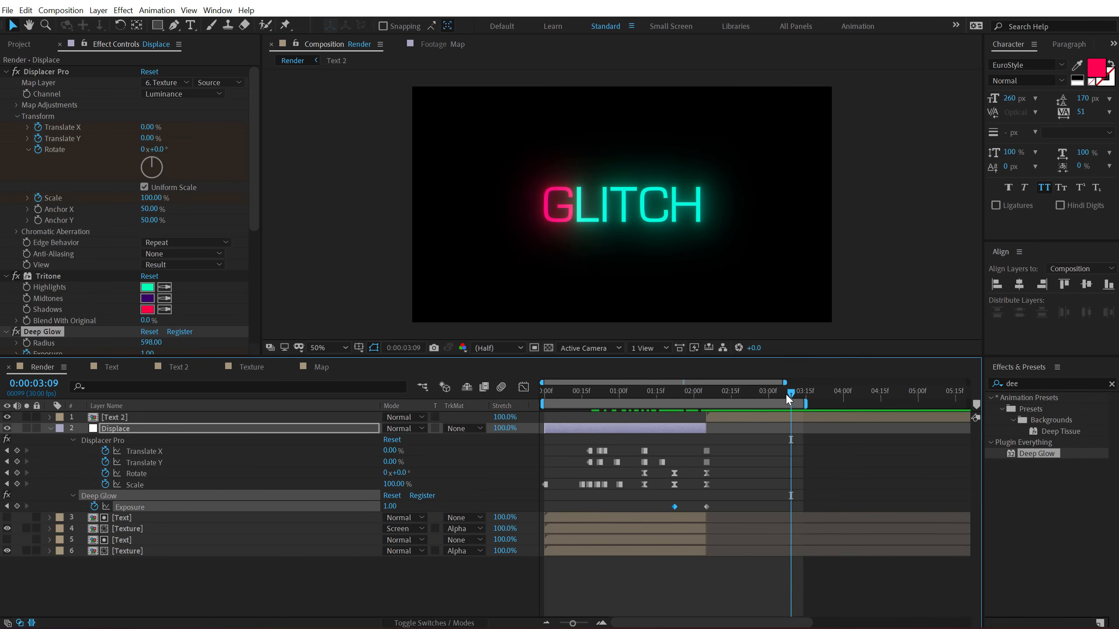